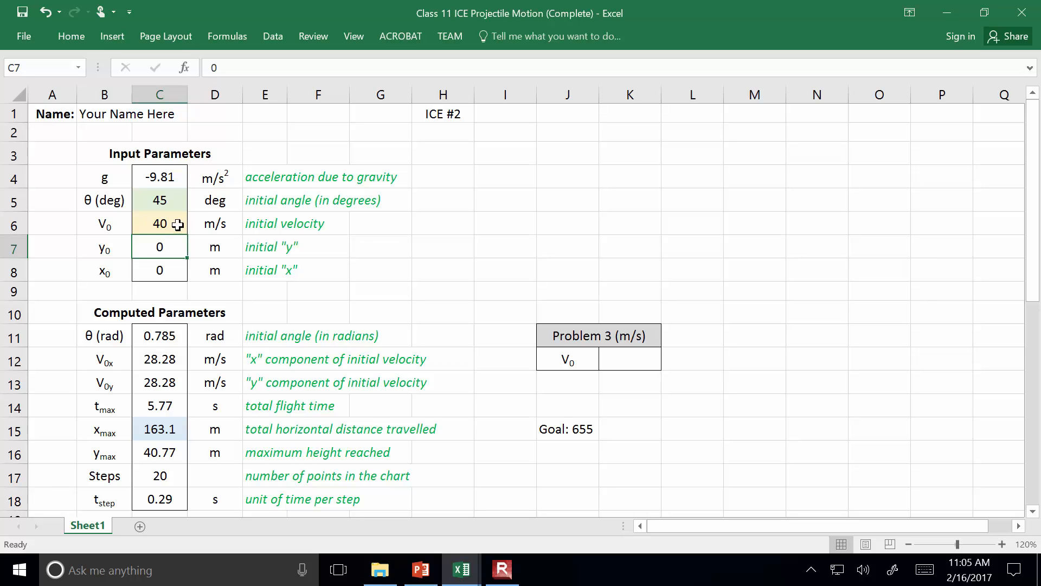
pyautogui.click(163, 219)
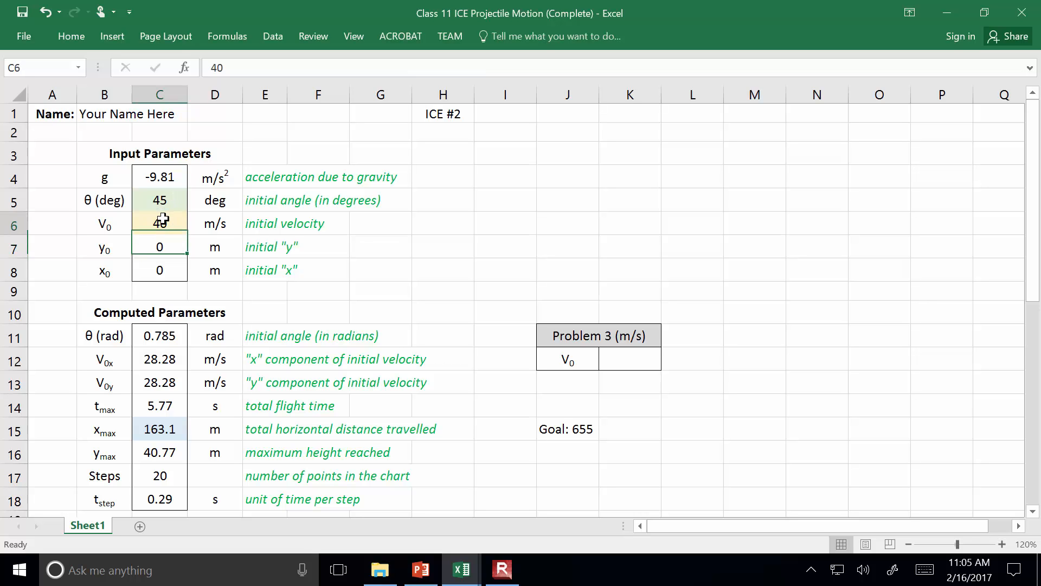
pyautogui.click(513, 576)
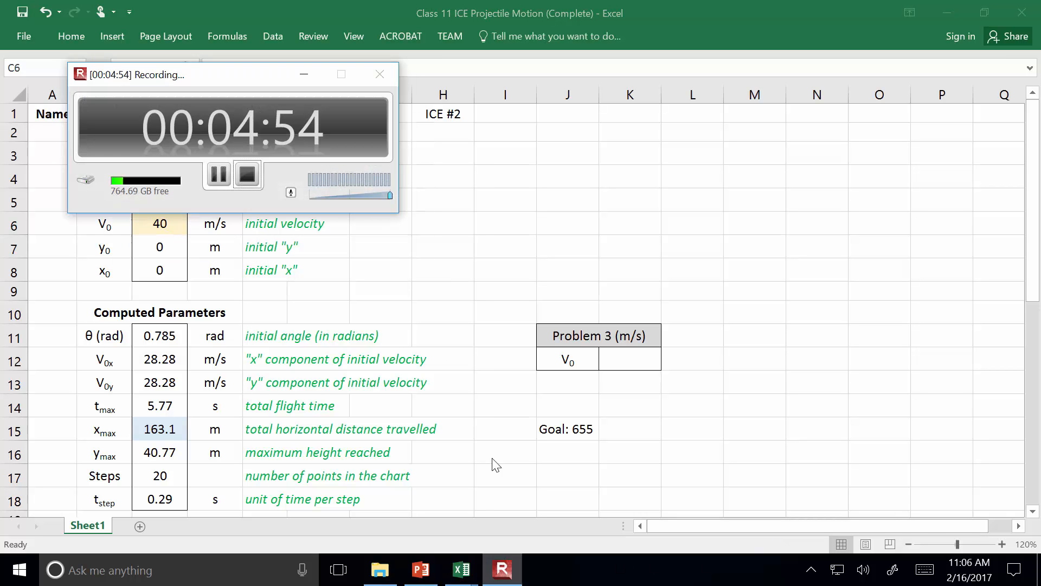
pyautogui.click(219, 178)
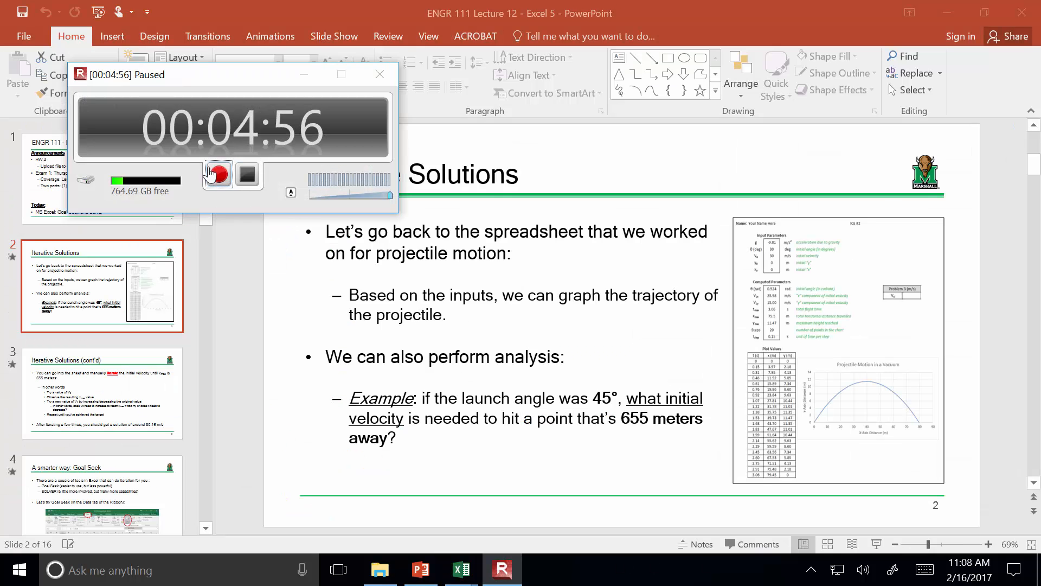
pyautogui.click(211, 172)
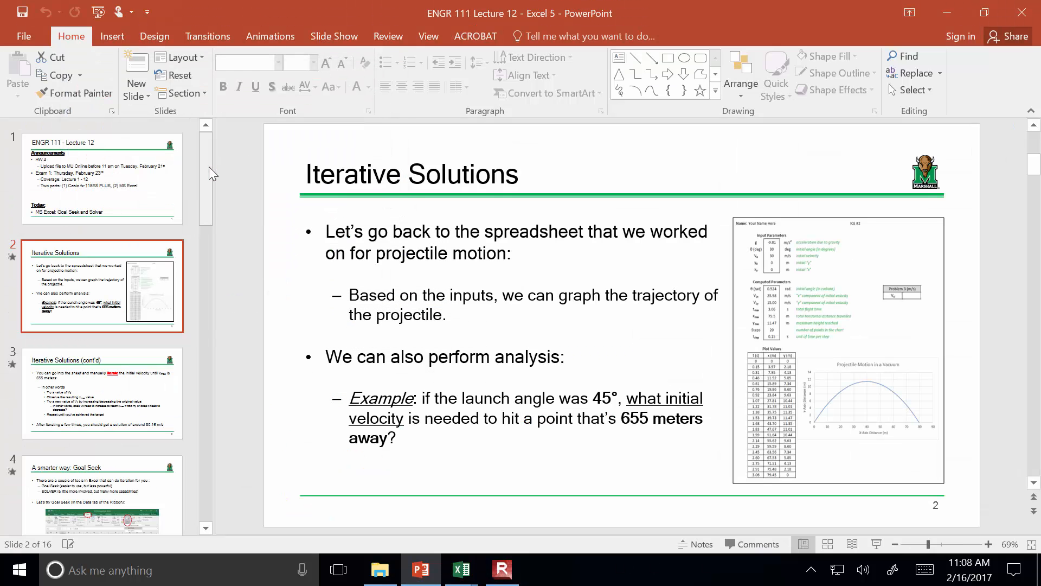
# Switch to the Class 11 ICE Projectile Motion workbook in Excel
pyautogui.moveTo(471, 579)
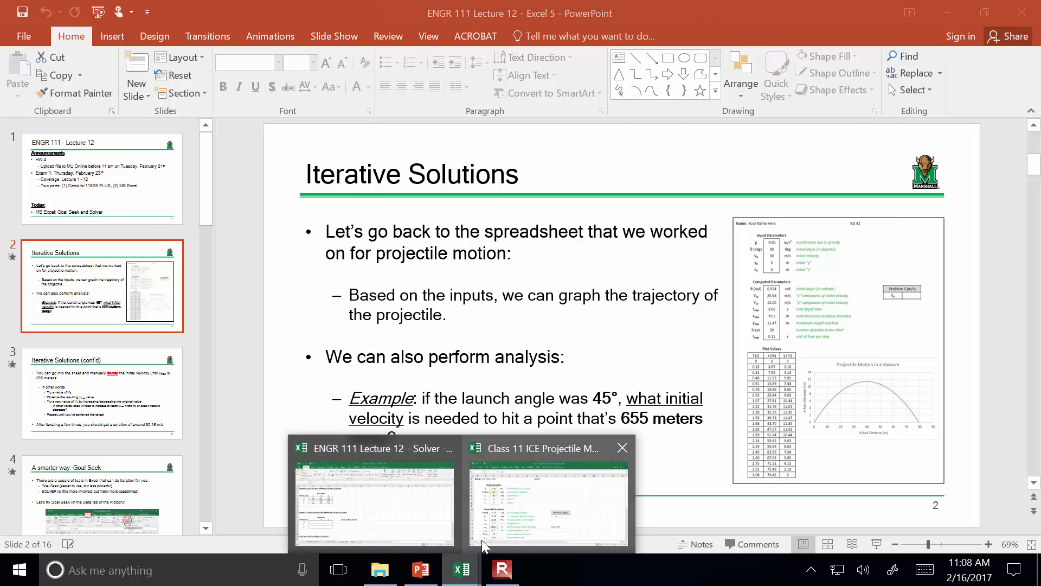
pyautogui.click(511, 522)
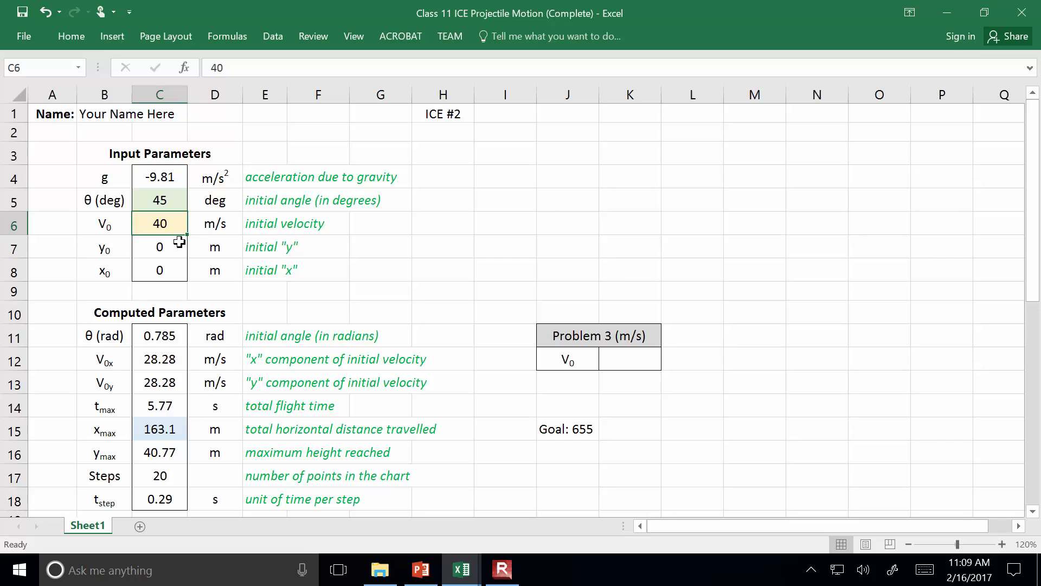
# Try initial velocities of 50 and 80.15 m/s in cell C6
pyautogui.write('50')
pyautogui.press('Return')
pyautogui.press('Up')
pyautogui.write('80.15')
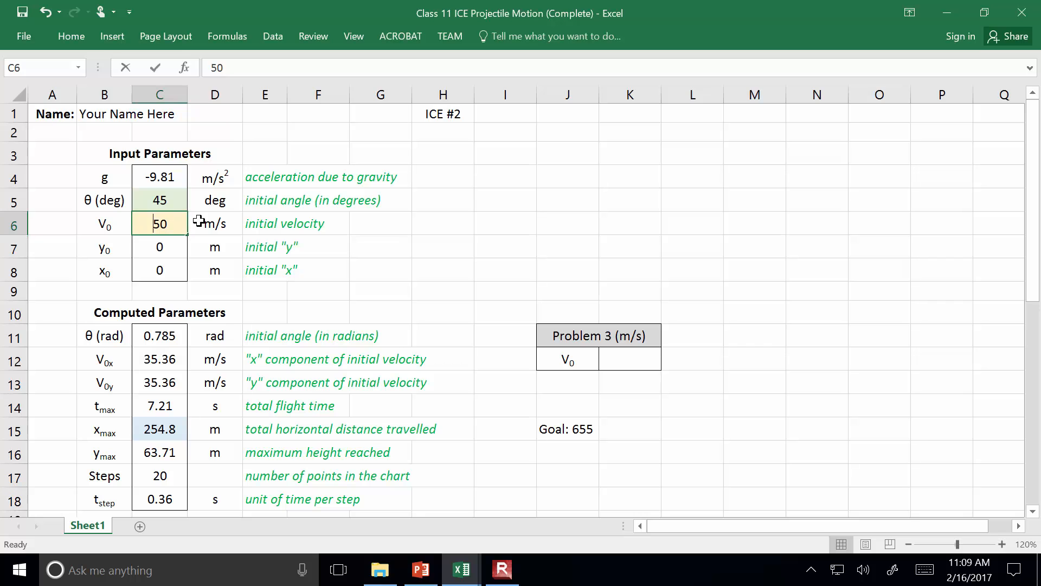
pyautogui.press('Return')
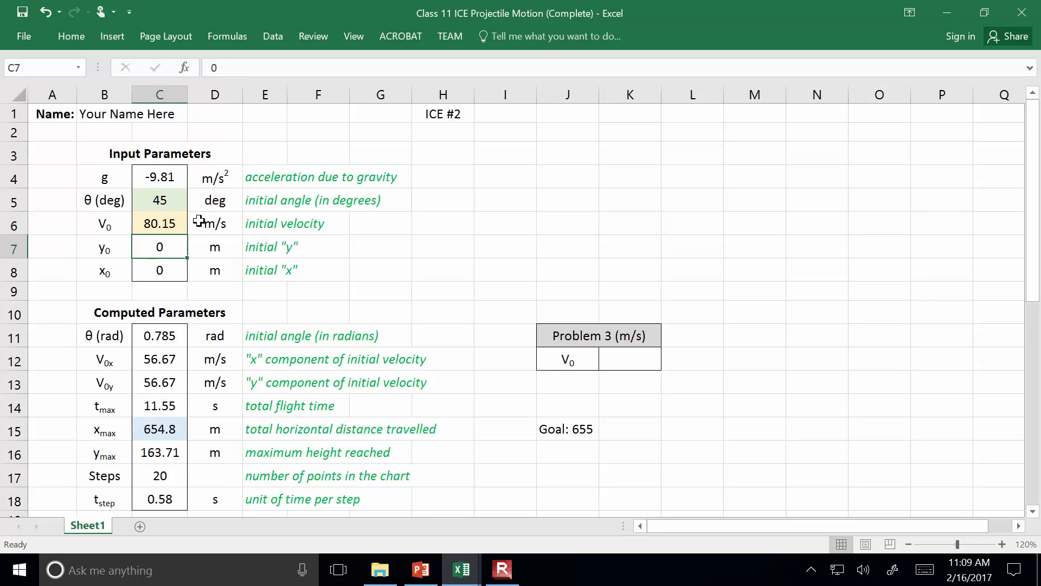
# Select the total horizontal distance cell C15 and keep the ribbon permanently expanded with the Data commands showing
pyautogui.click(147, 430)
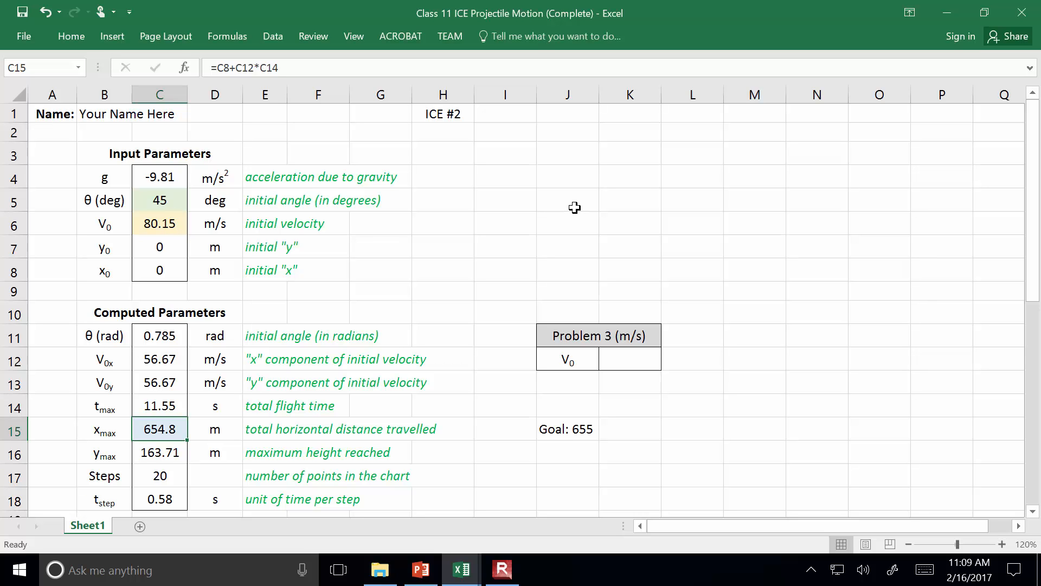
pyautogui.click(276, 37)
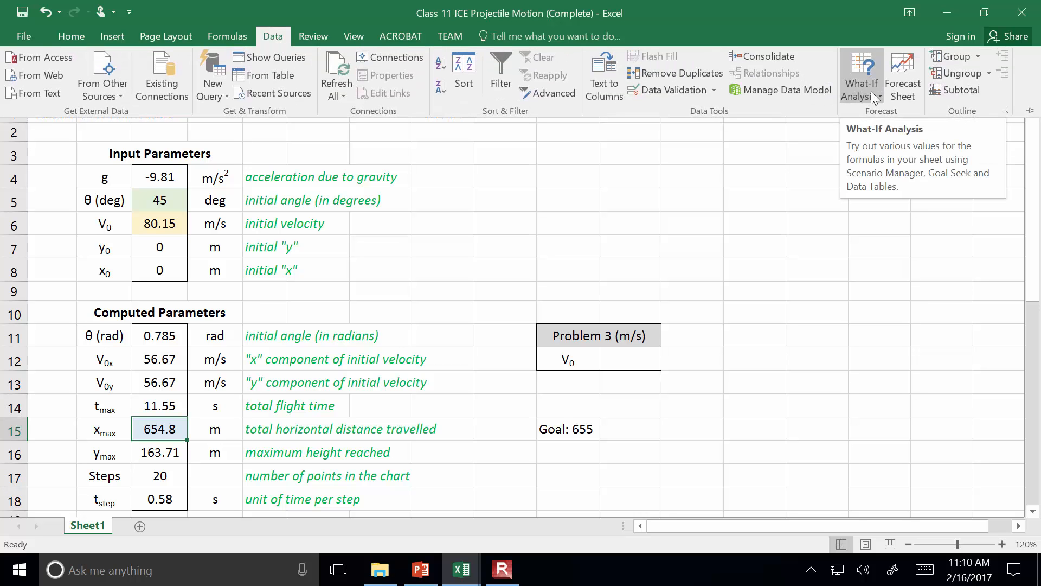
pyautogui.click(1030, 111)
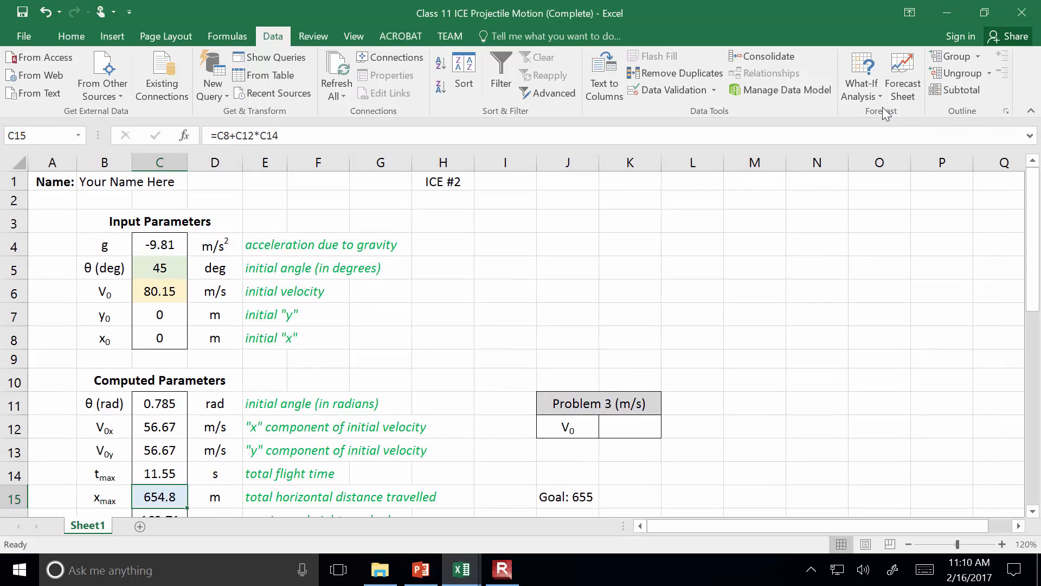
pyautogui.click(869, 86)
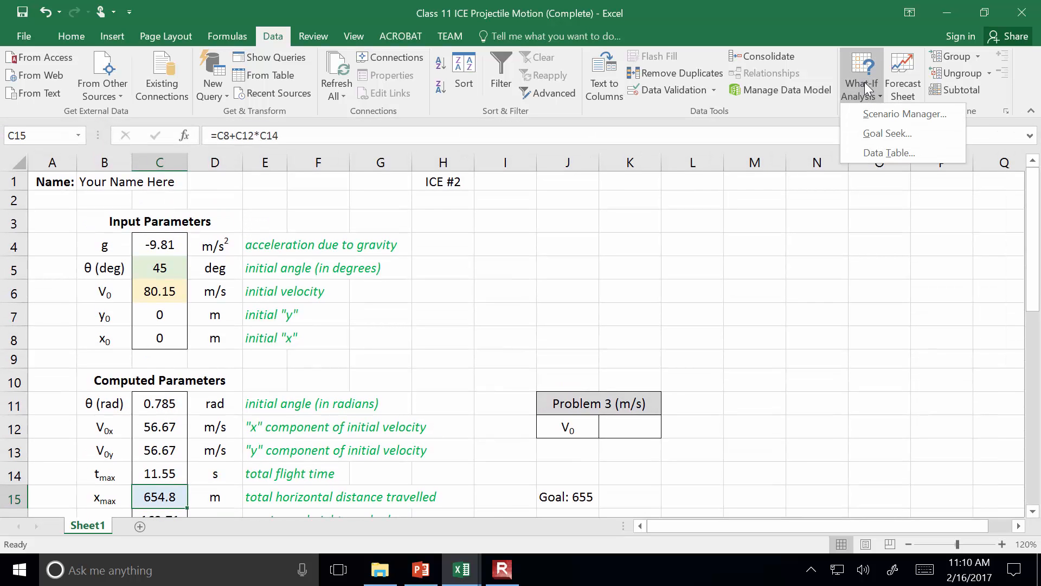
pyautogui.click(868, 133)
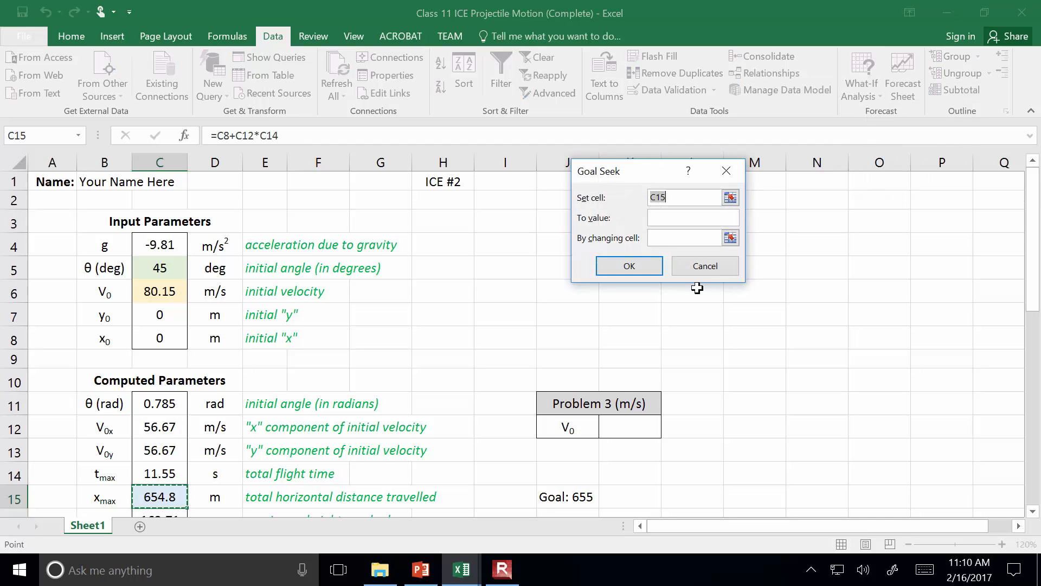
pyautogui.click(707, 267)
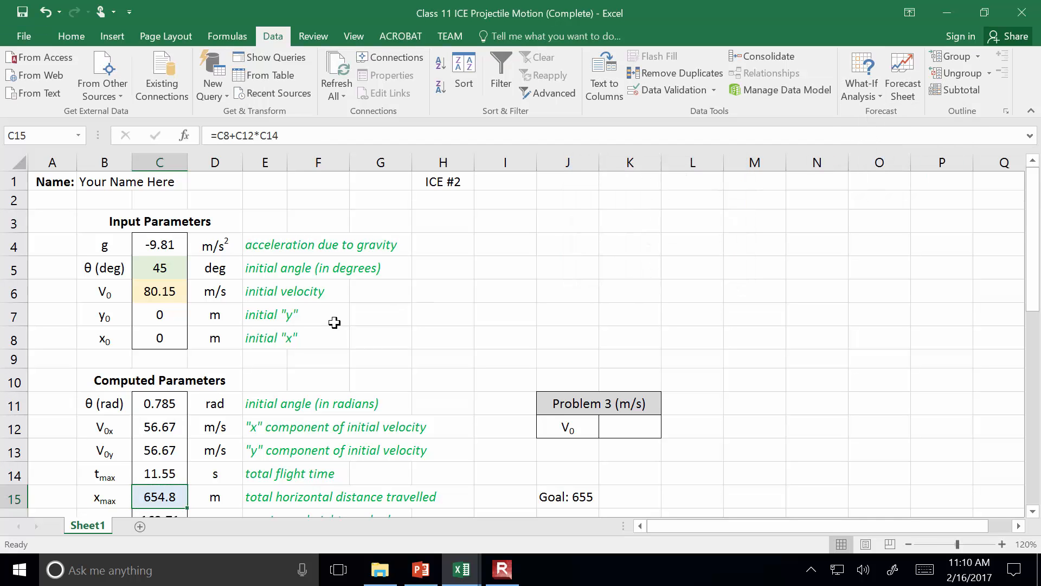
# Set the initial velocity in cell C6 to 30 m/s
pyautogui.click(159, 289)
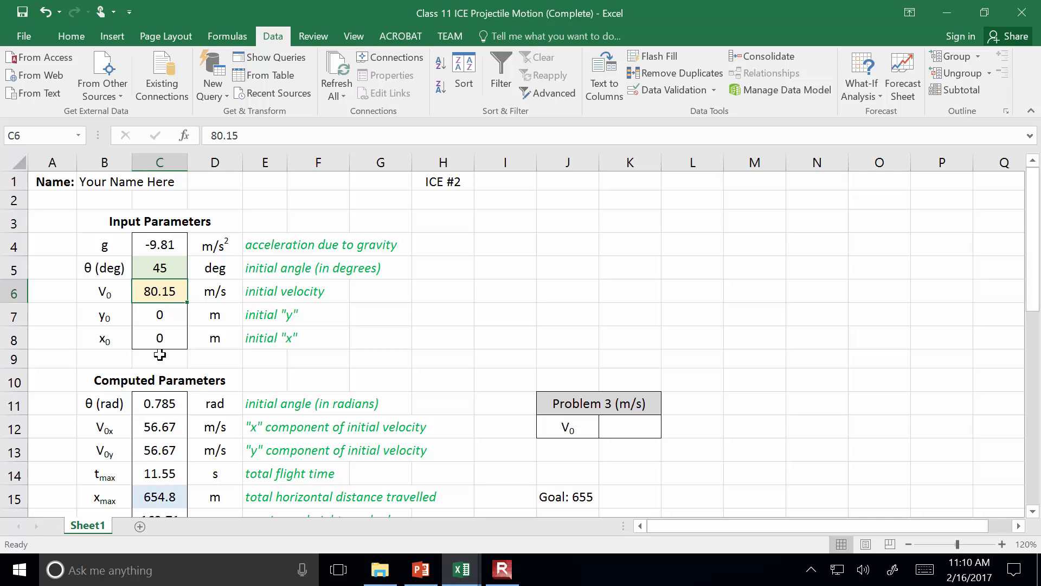
pyautogui.write('30')
pyautogui.press('Return')
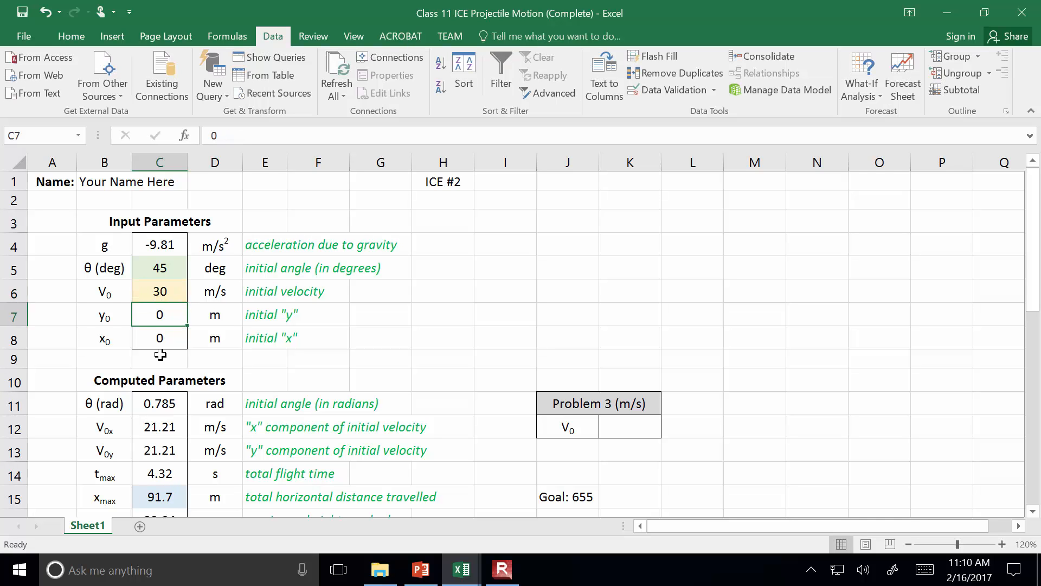
# Start a Goal Seek with the total horizontal distance cell C15 as the set cell
pyautogui.moveTo(1032, 295); pyautogui.dragTo(1031, 290)
pyautogui.click(864, 81)
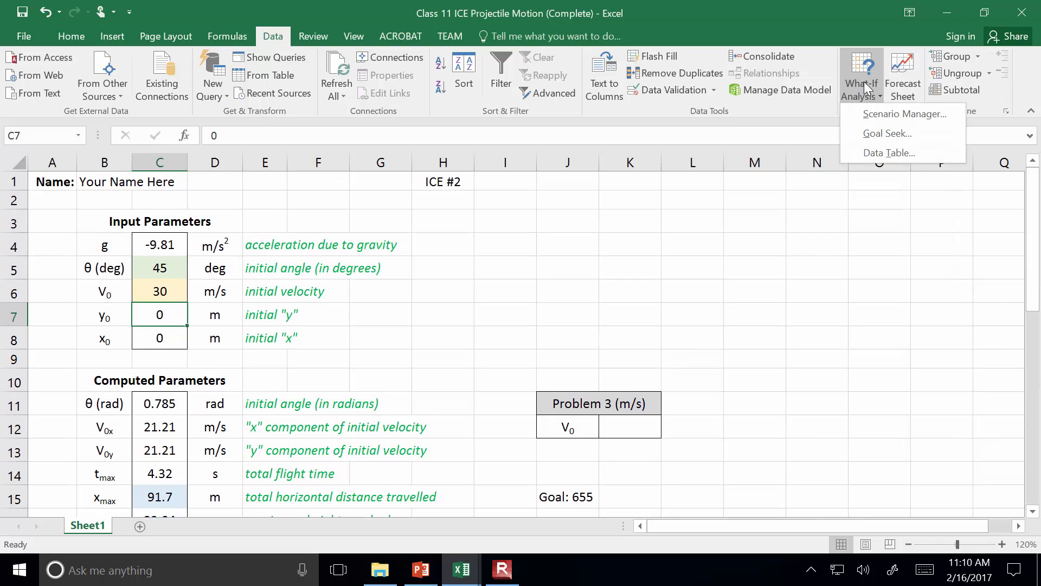
pyautogui.click(879, 134)
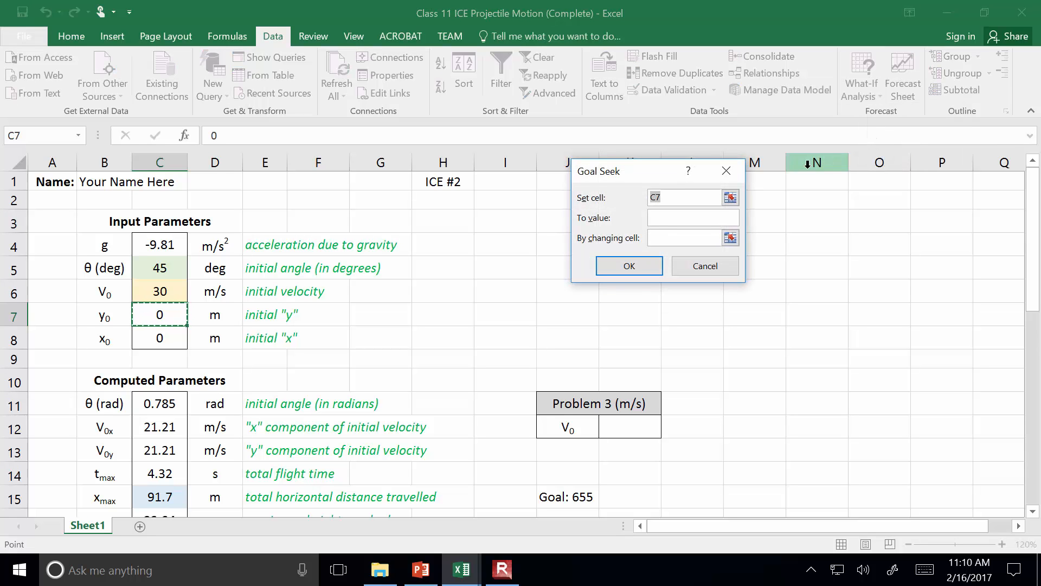
pyautogui.click(731, 200)
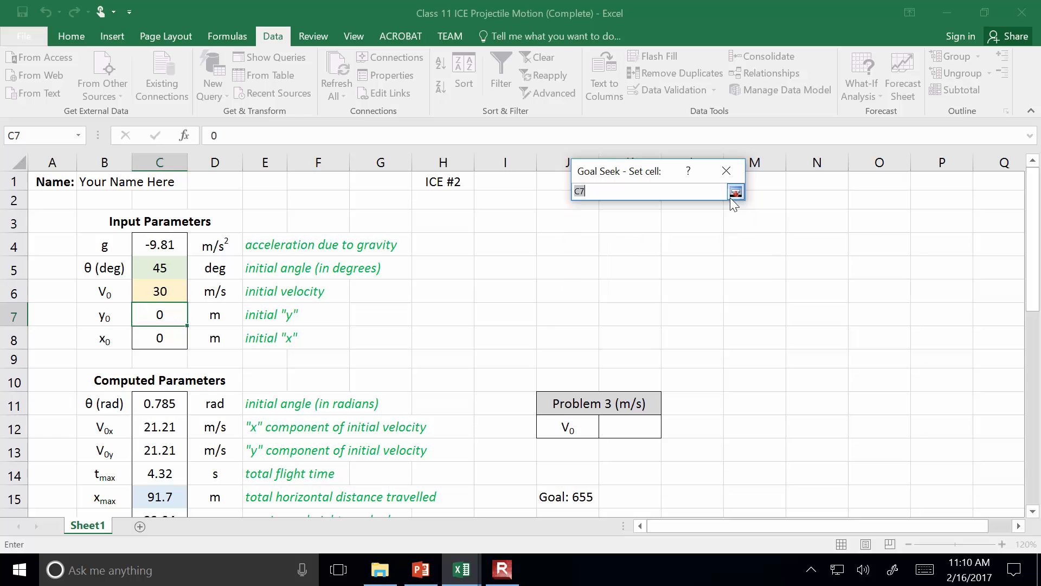
pyautogui.click(161, 499)
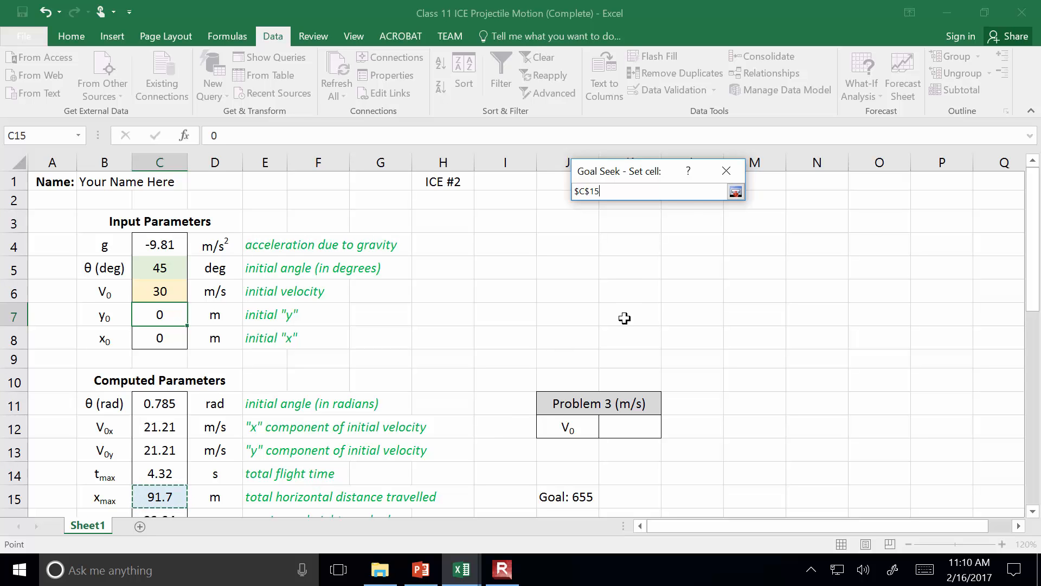
pyautogui.click(735, 192)
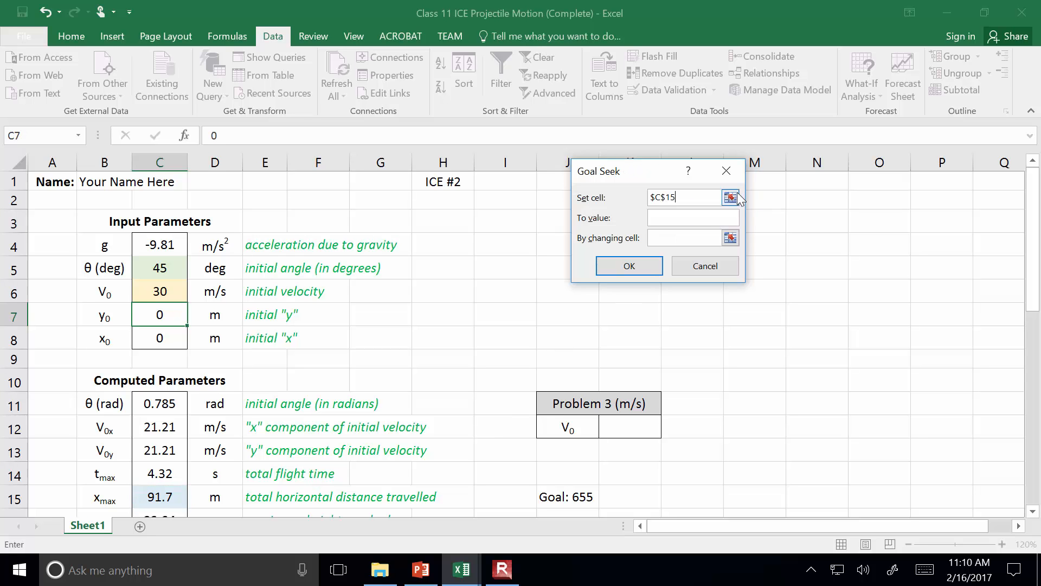
# Run the Goal Seek to a value of 655 by changing the initial velocity cell C6, and accept the solution
pyautogui.click(698, 218)
pyautogui.write('655')
pyautogui.click(731, 238)
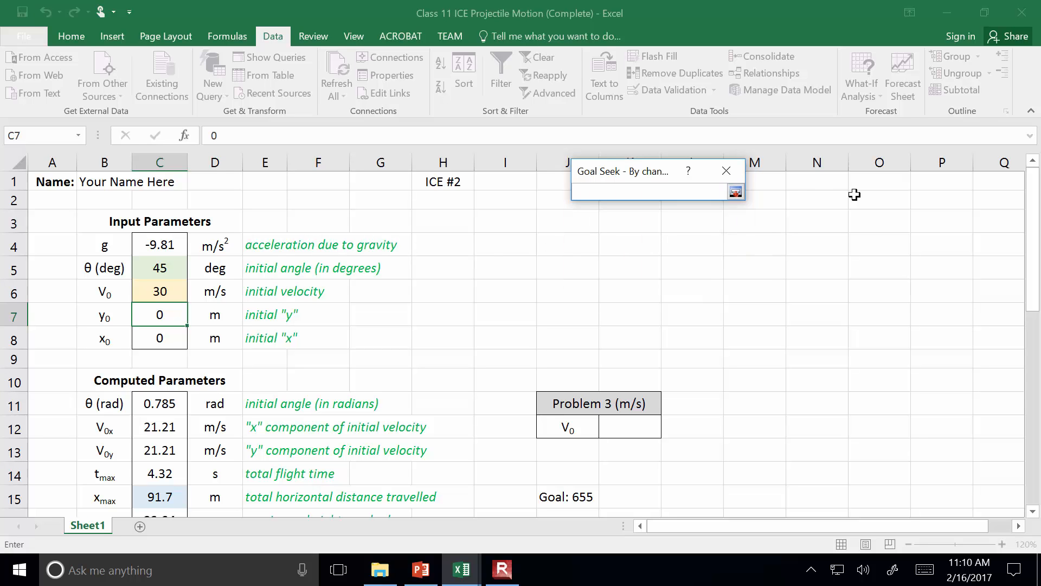
pyautogui.click(161, 292)
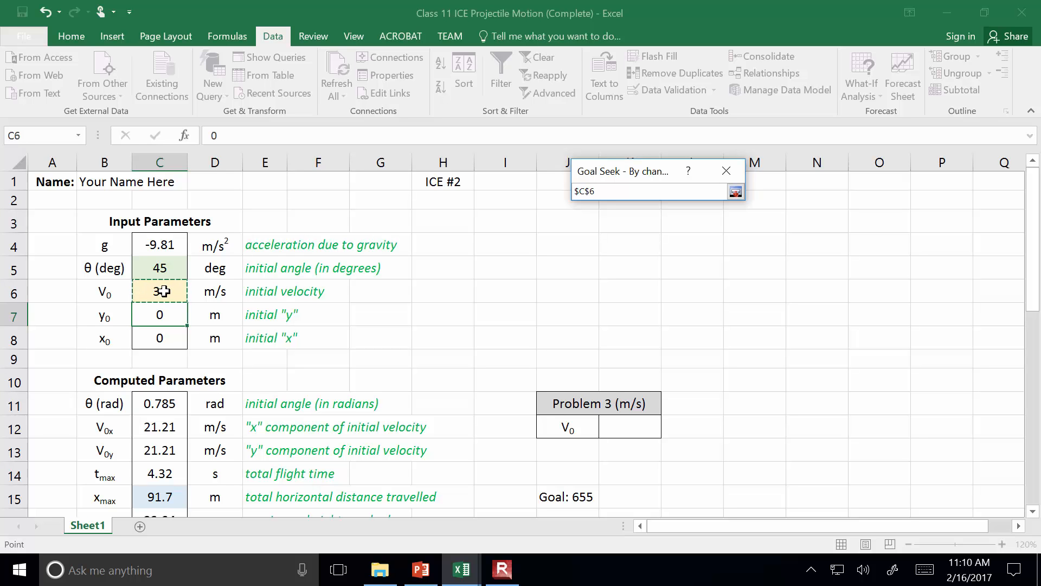
pyautogui.click(735, 192)
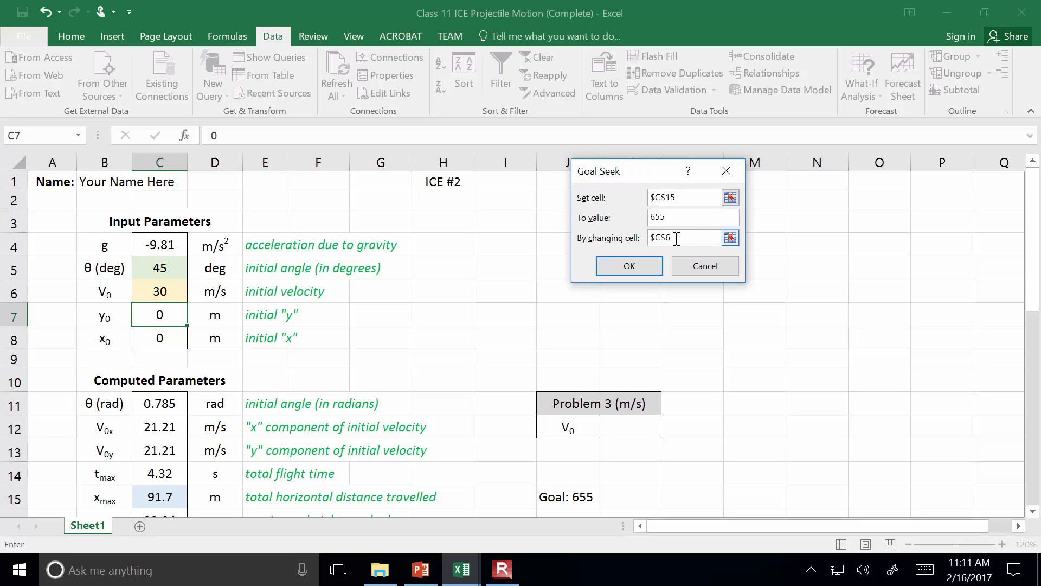
pyautogui.click(643, 269)
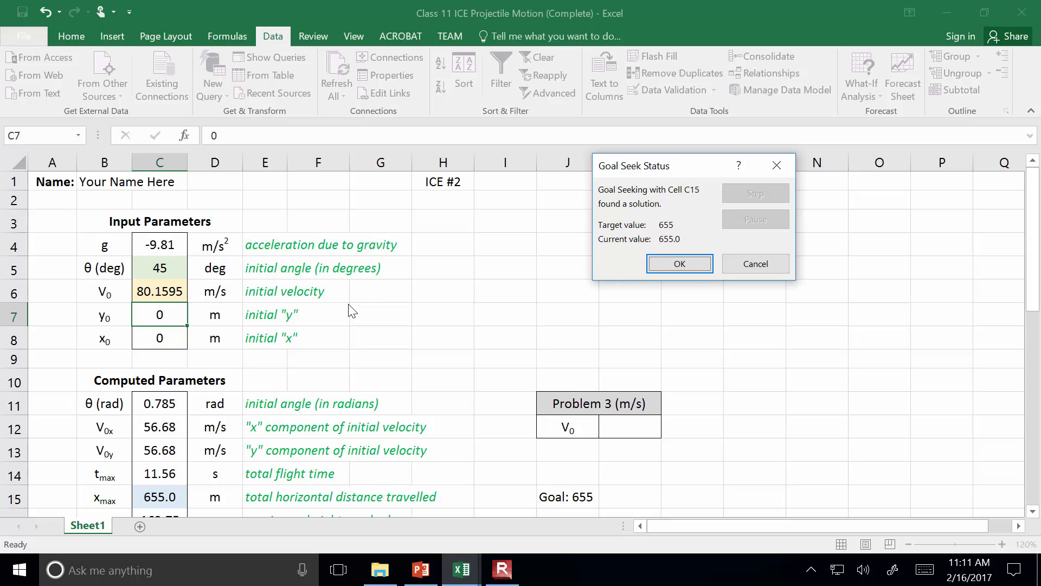
pyautogui.click(687, 264)
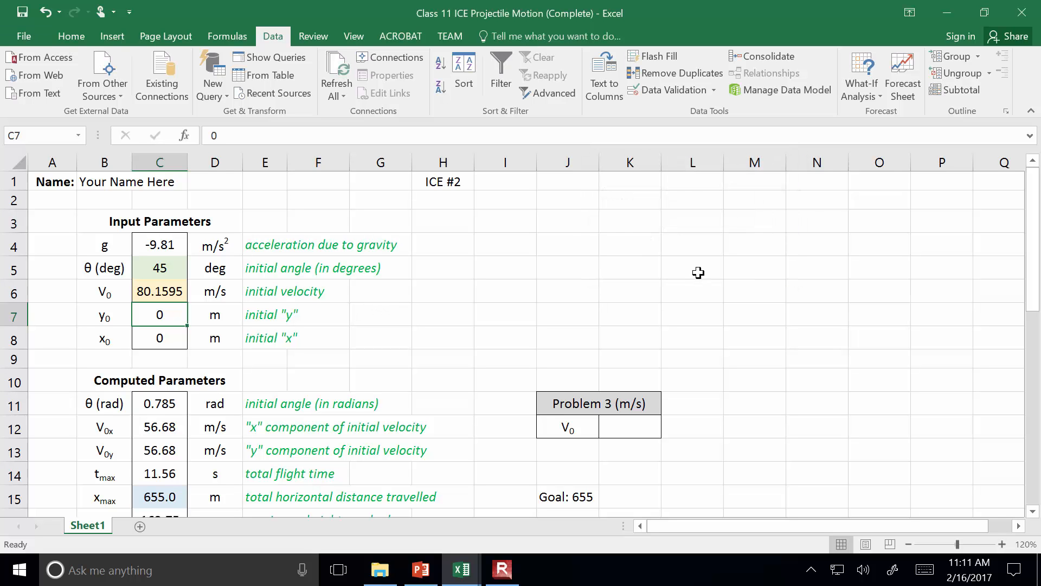
# Reset the initial velocity in cell C6 to 10 m/s
pyautogui.click(172, 290)
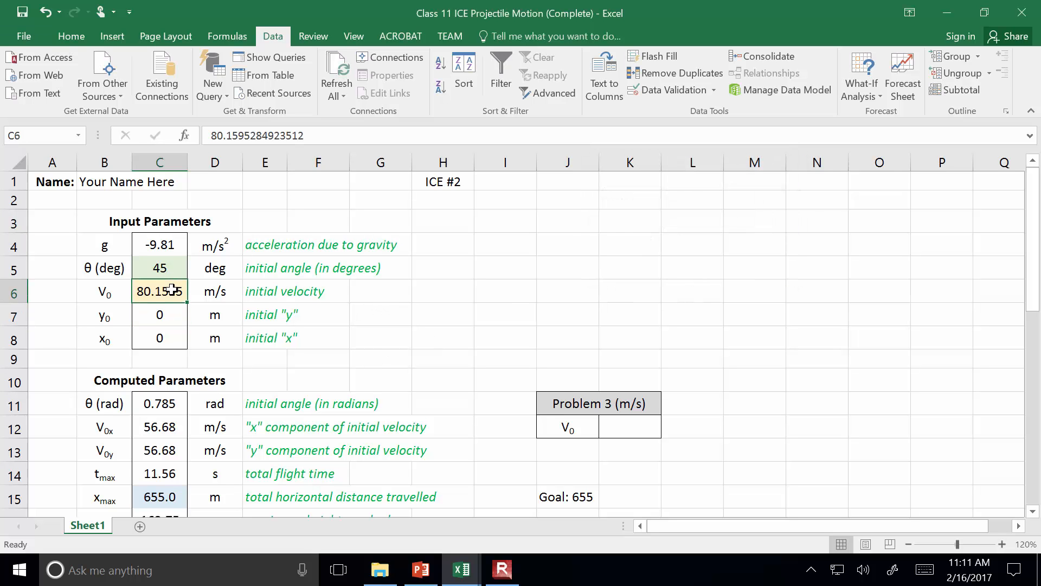
pyautogui.write('10')
pyautogui.press('Return')
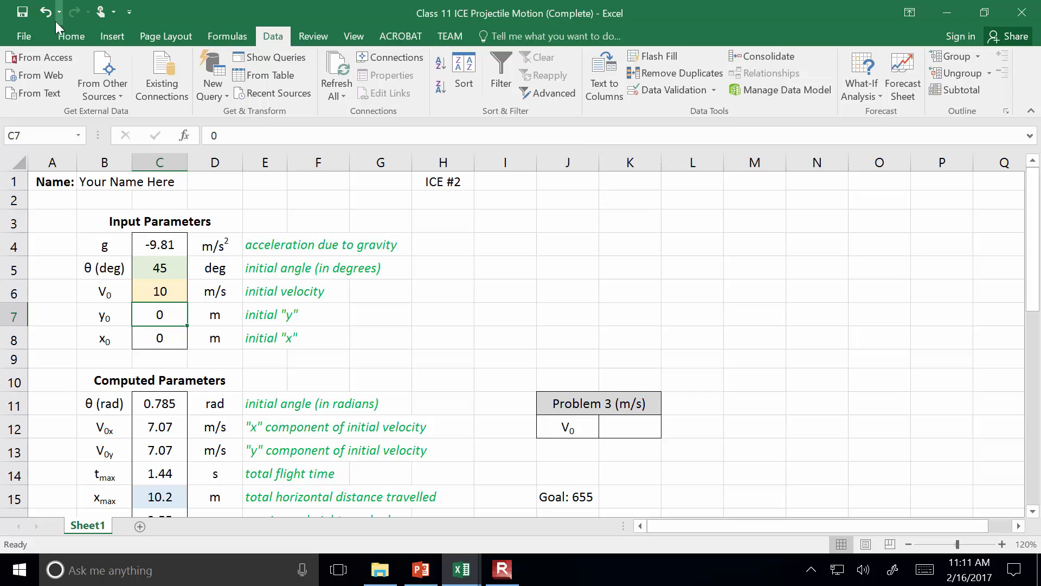
# Start another Goal Seek and choose the total horizontal distance cell C15 as its set cell
pyautogui.click(71, 37)
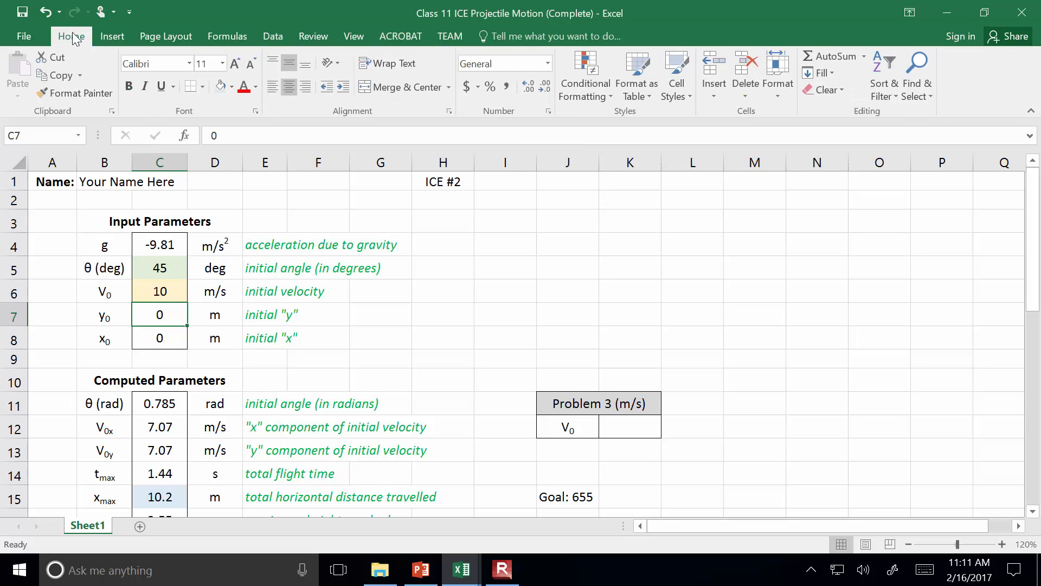
pyautogui.click(270, 33)
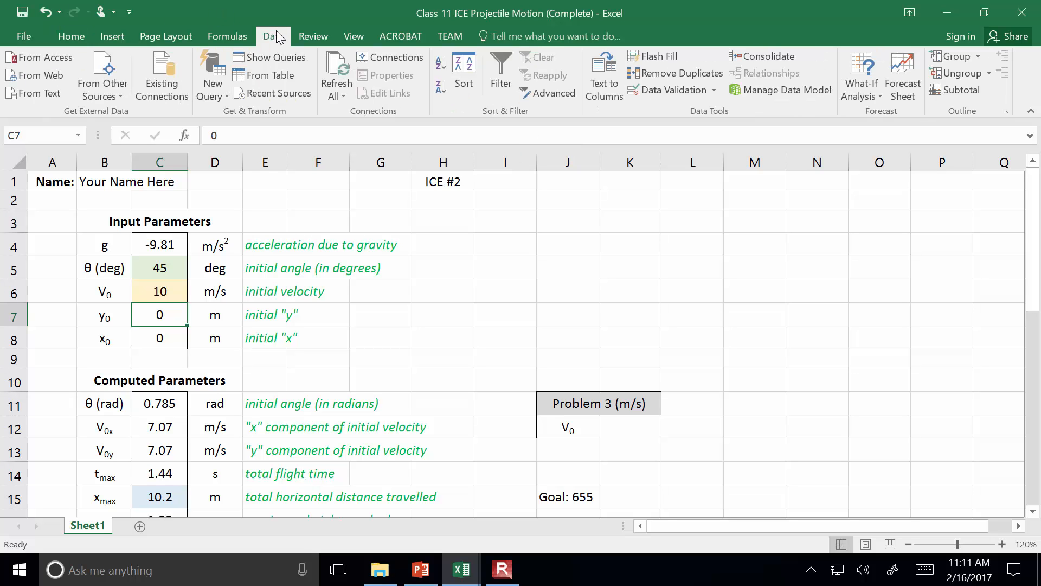
pyautogui.click(857, 66)
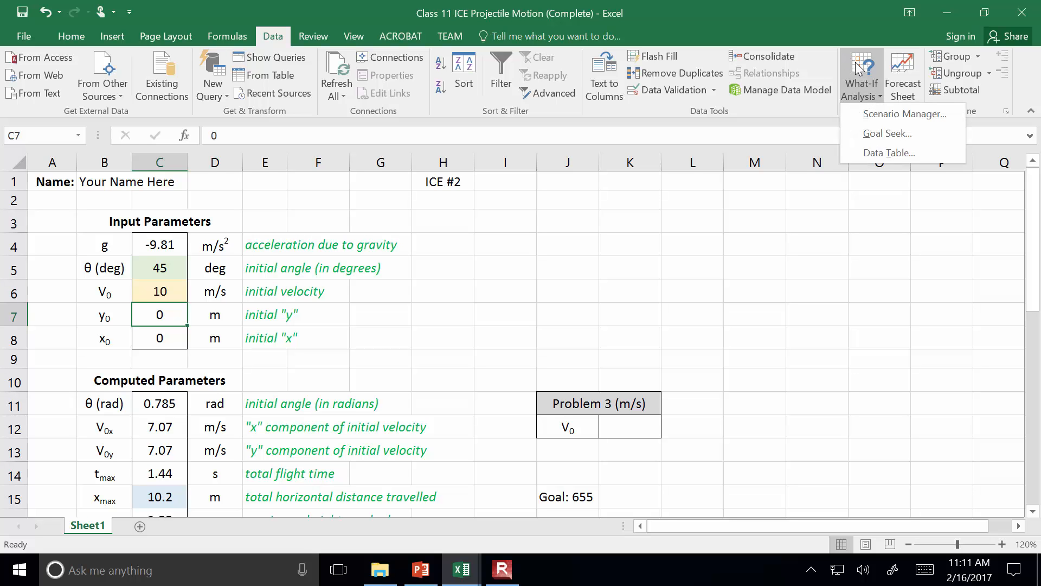
pyautogui.click(874, 133)
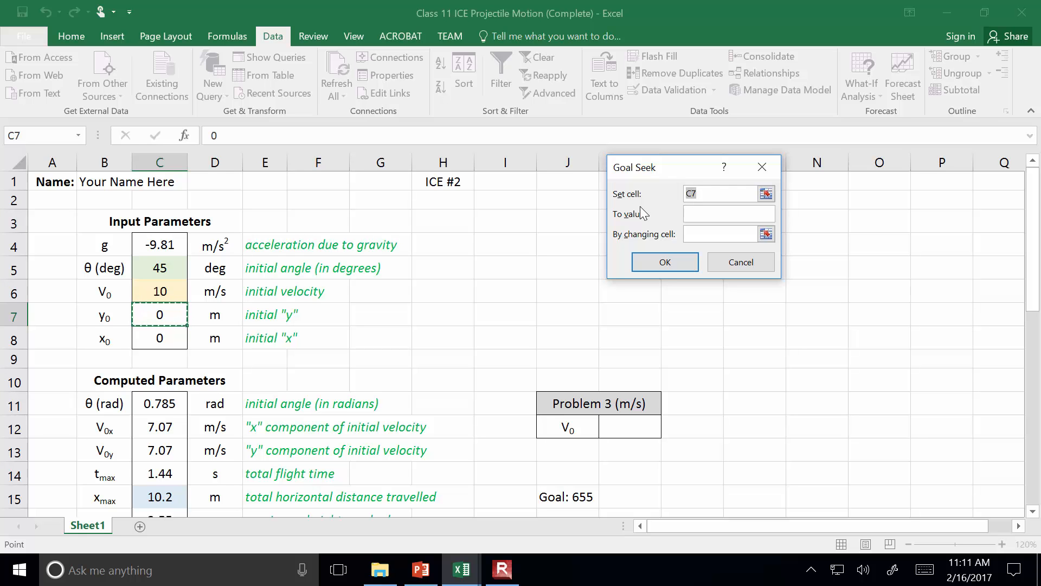
pyautogui.click(766, 193)
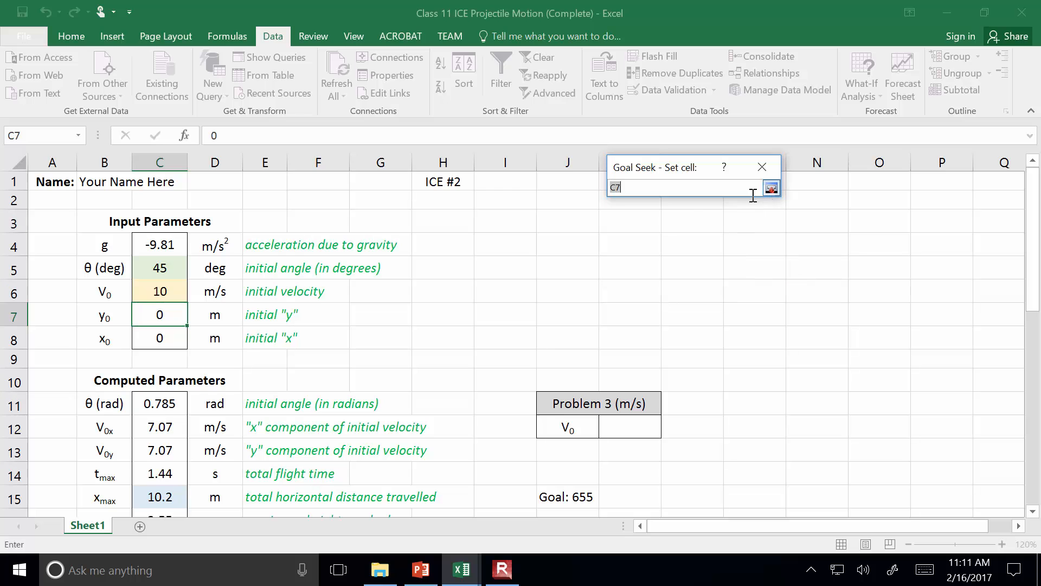
pyautogui.click(169, 499)
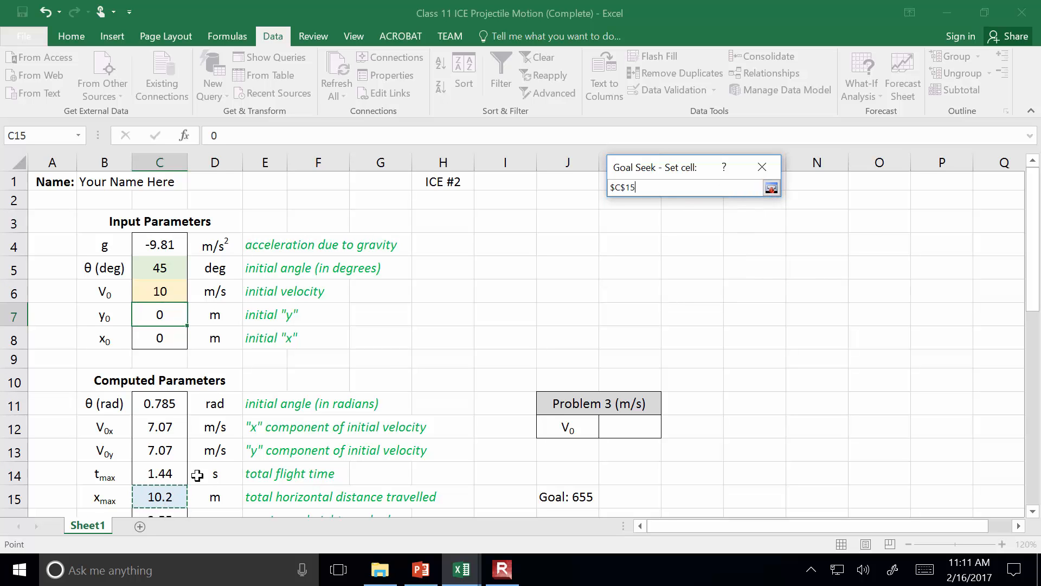
pyautogui.click(771, 188)
# Complete the Goal Seek with a target value of 655 and initial velocity cell C6 as the changing cell, and accept the solution
pyautogui.click(735, 214)
pyautogui.write('6')
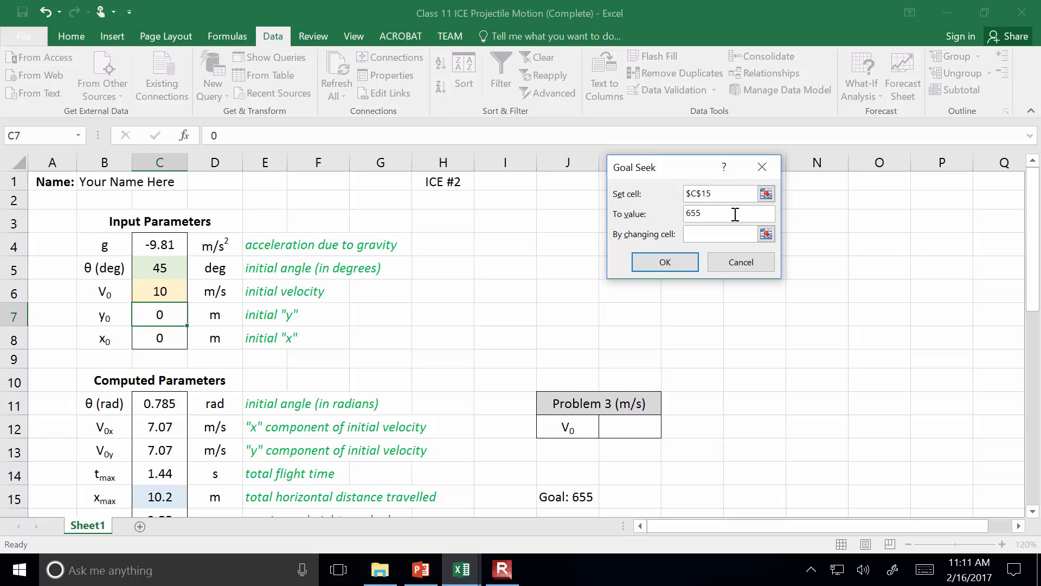
pyautogui.write('55')
pyautogui.click(767, 233)
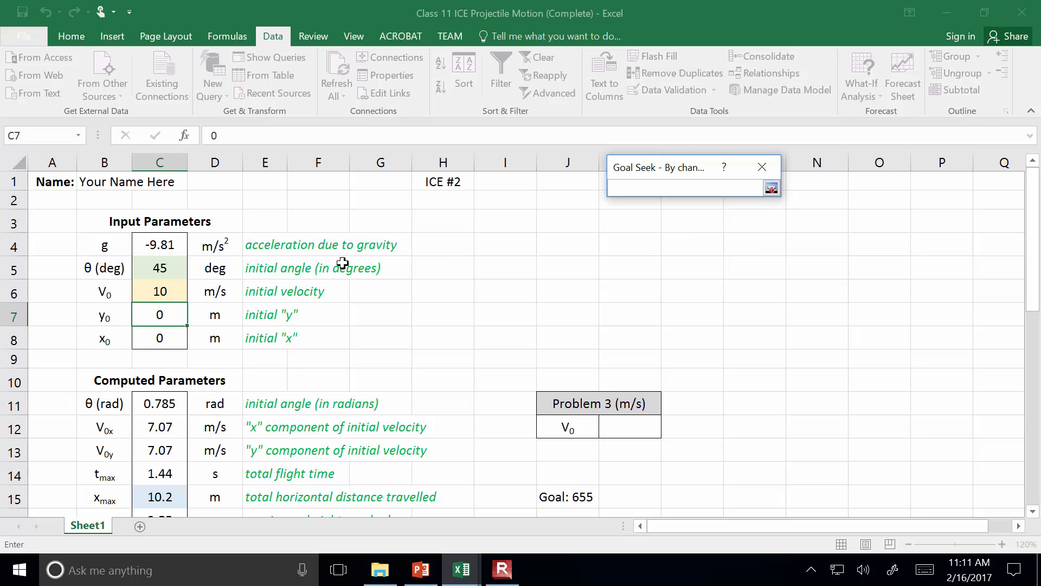
pyautogui.click(162, 291)
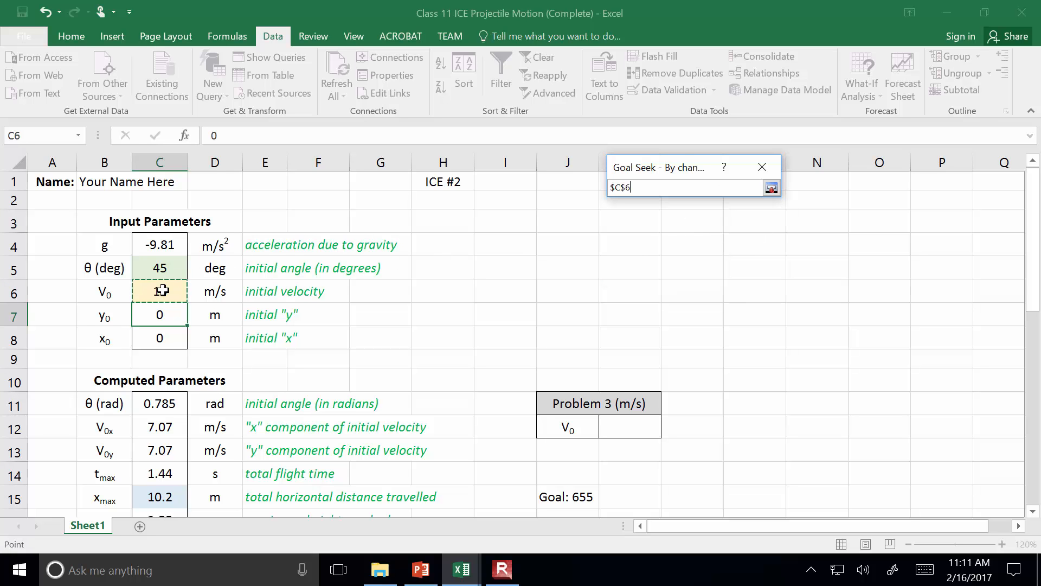
pyautogui.click(771, 188)
pyautogui.click(662, 262)
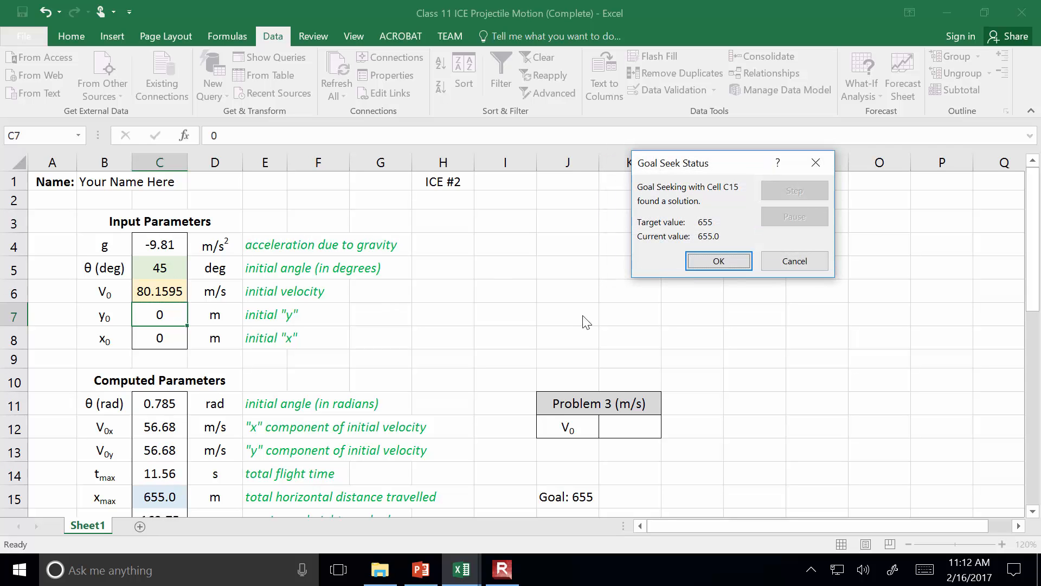
pyautogui.click(705, 262)
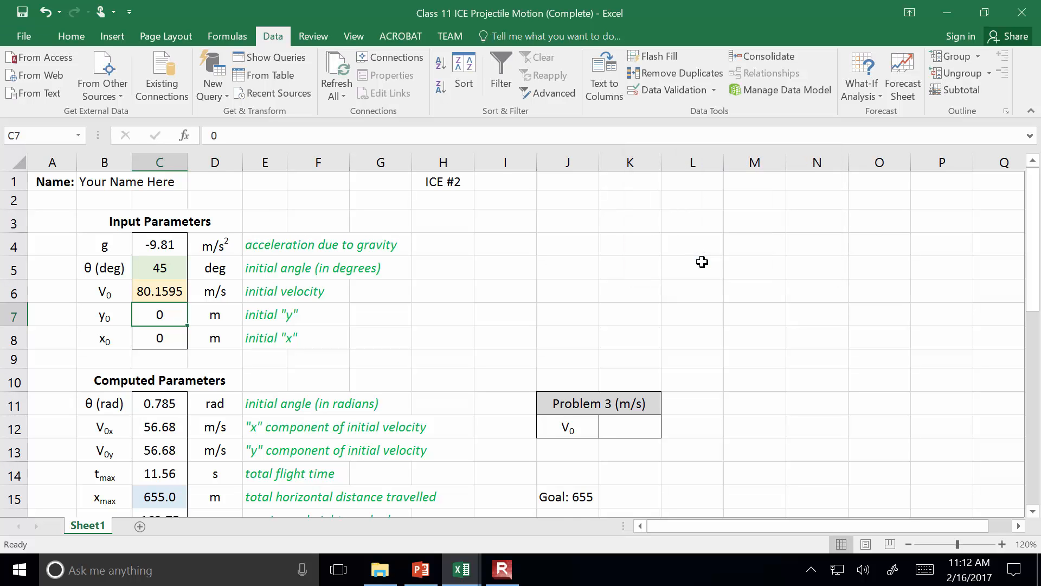
# Switch to the PowerPoint lecture, start the slide show from the Iterative Solutions slide and advance to the Goal Seek (cont'd) slide
pyautogui.click(421, 569)
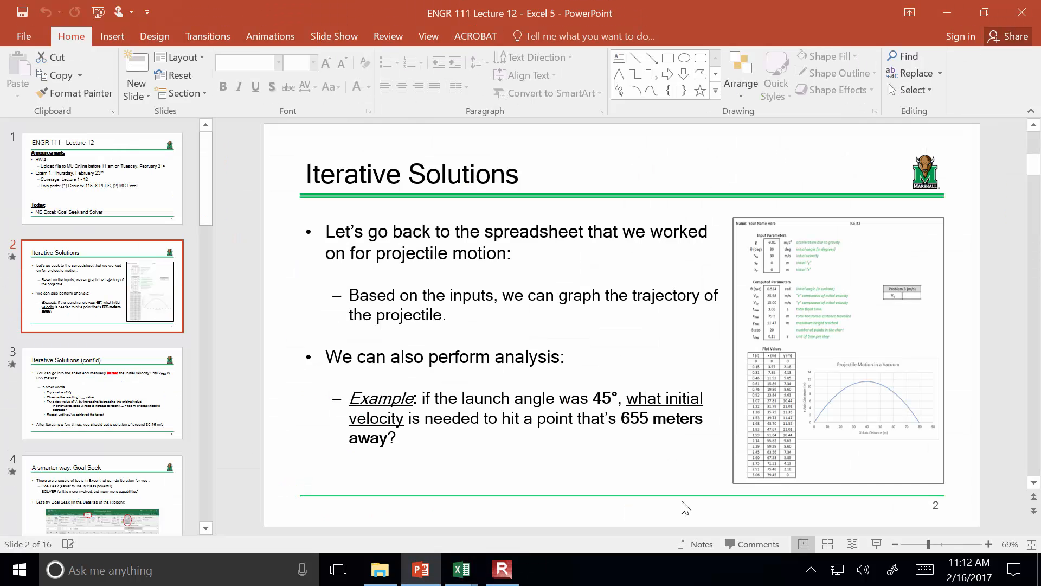
pyautogui.click(876, 544)
pyautogui.click(864, 511)
pyautogui.click(861, 506)
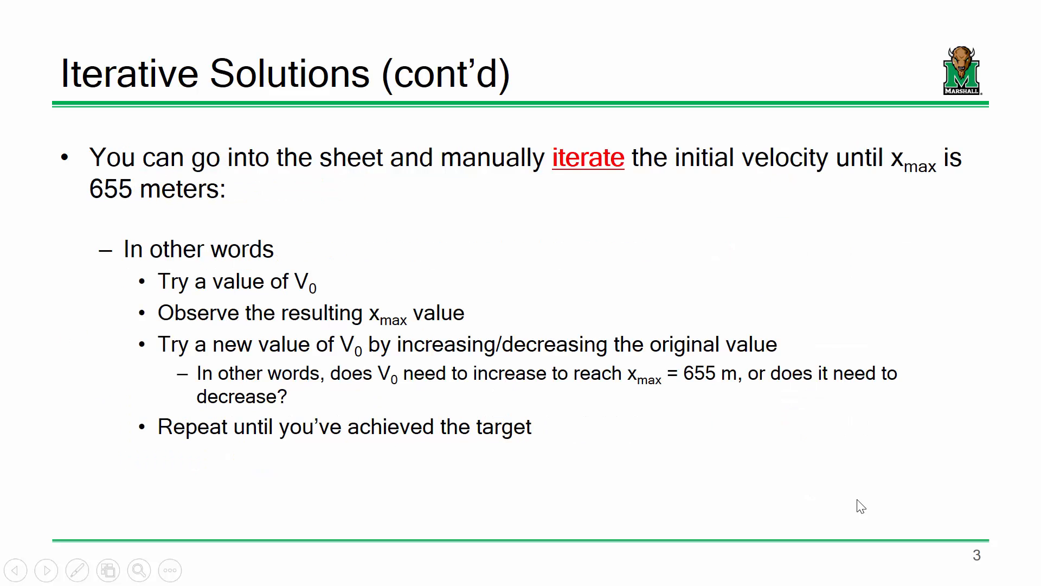
pyautogui.click(862, 506)
pyautogui.click(860, 506)
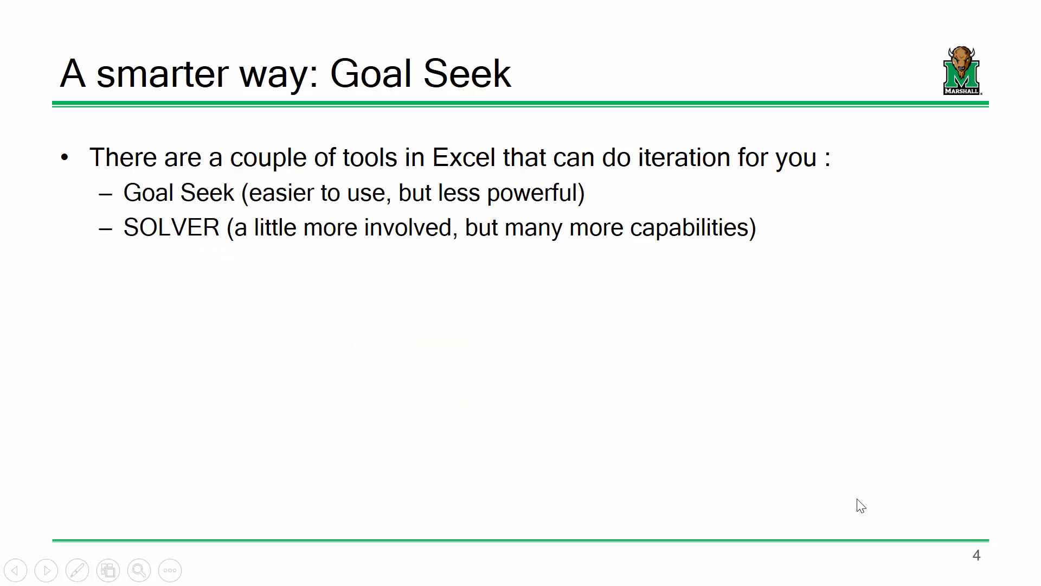
pyautogui.click(860, 505)
pyautogui.click(862, 505)
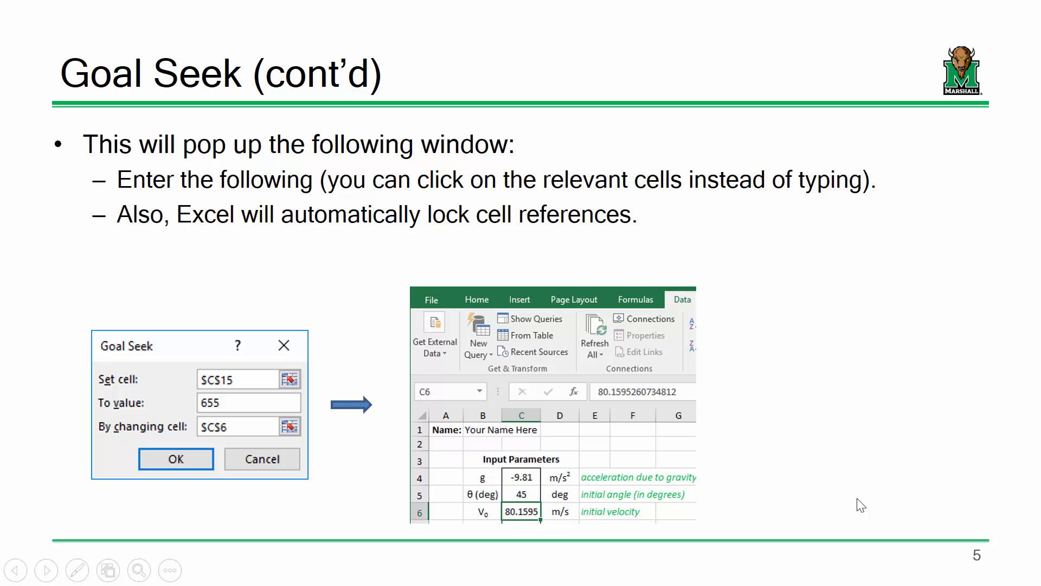
# Review the slides back to Iterative Solutions and return to the Goal Seek (cont'd) slide
pyautogui.press('Left')
pyautogui.press('Left')
pyautogui.press('Left')
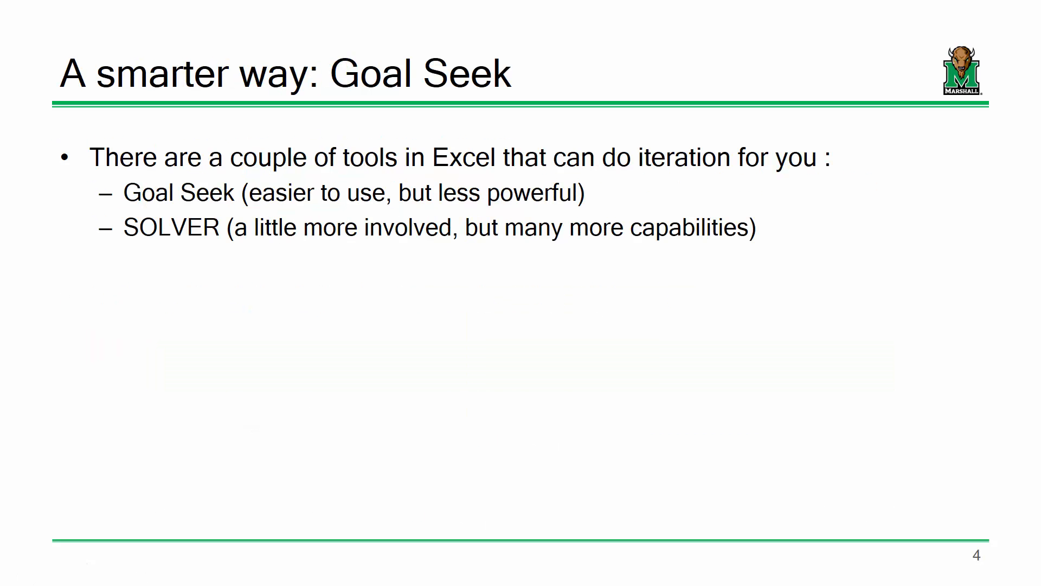
pyautogui.press('Left')
pyautogui.press('Right')
pyautogui.press('Right')
pyautogui.press('Right')
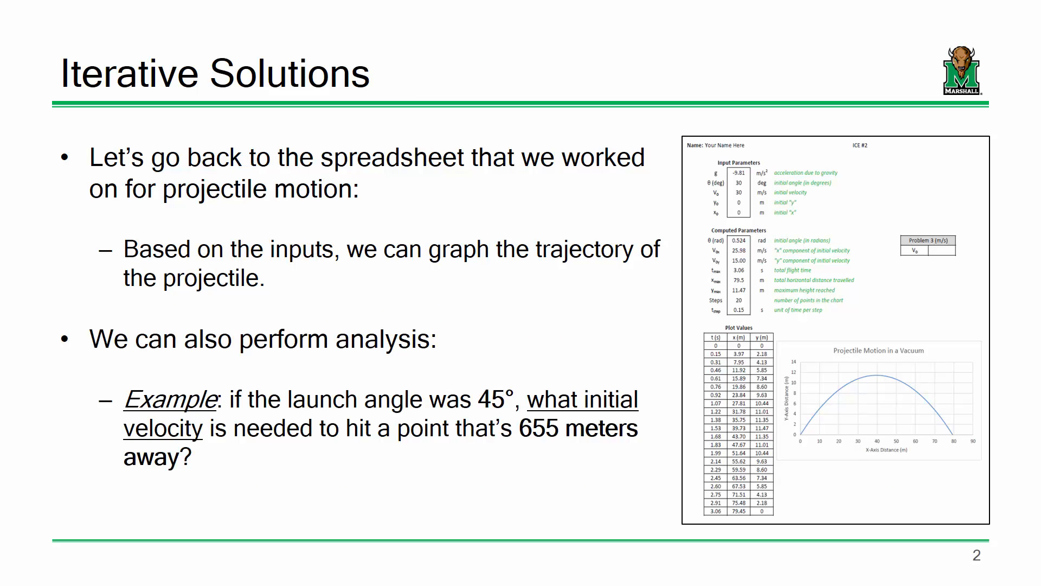
pyautogui.press('Right')
pyautogui.press('Right')
pyautogui.press('Right')
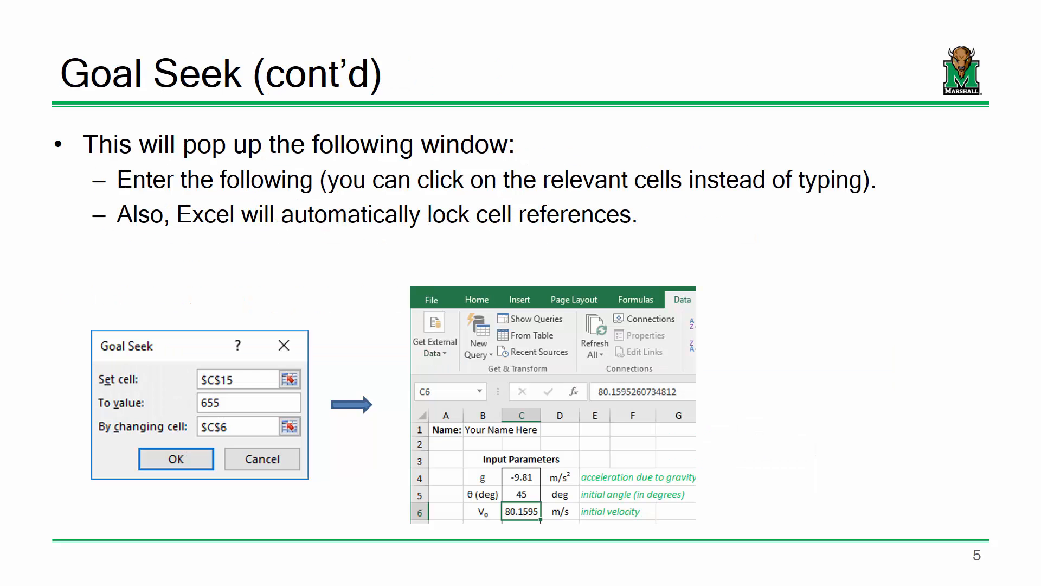
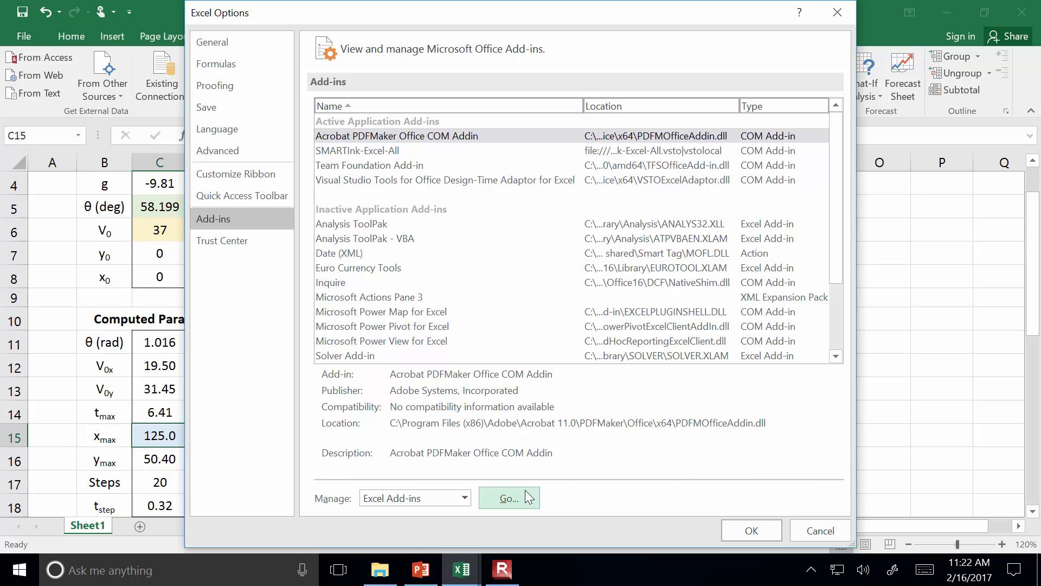
# Enable the Solver Add-in among the available Excel add-ins
pyautogui.click(523, 491)
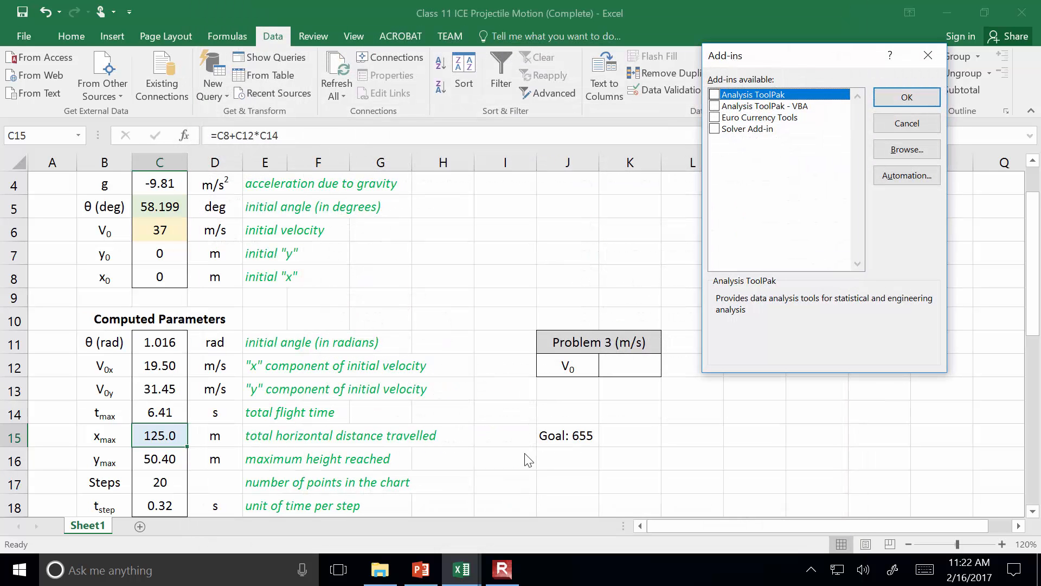
pyautogui.click(714, 129)
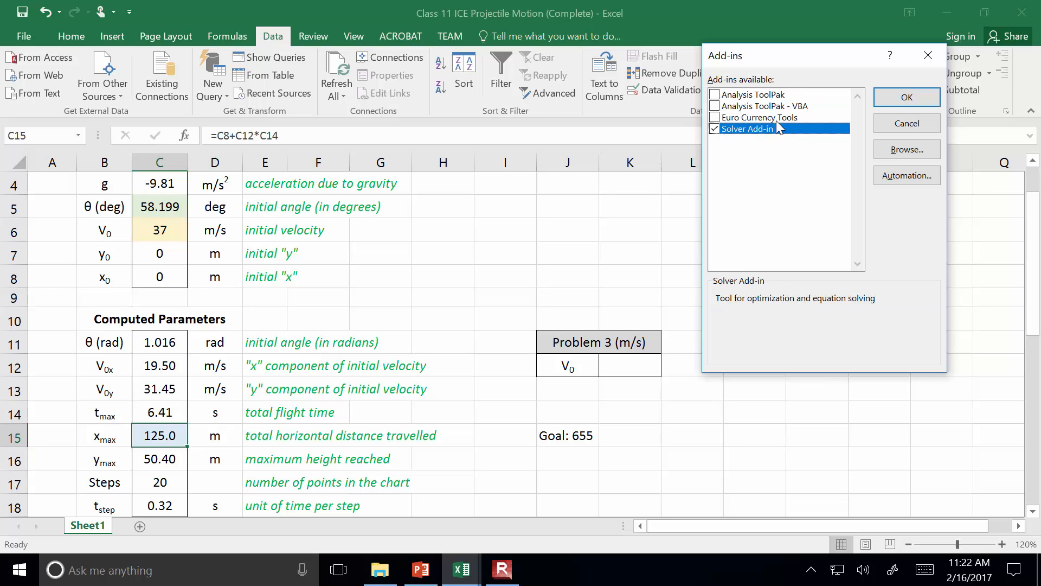
pyautogui.click(903, 98)
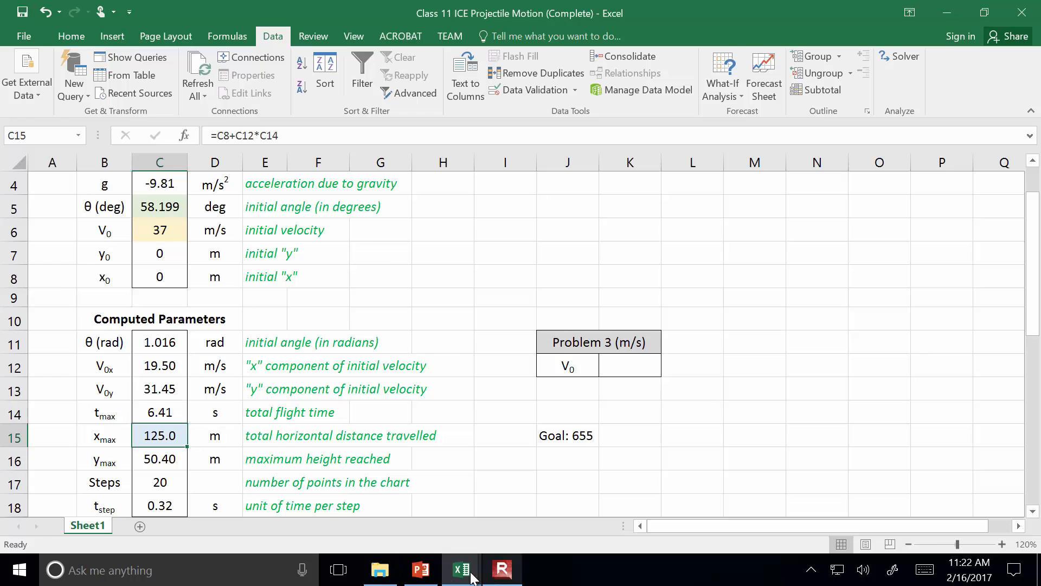
# Switch to the PowerPoint lecture, start the slide show and advance to slide 9, SOLVER (cont'd)
pyautogui.click(421, 569)
pyautogui.click(884, 547)
pyautogui.press('Right')
pyautogui.press('Right')
pyautogui.press('Right')
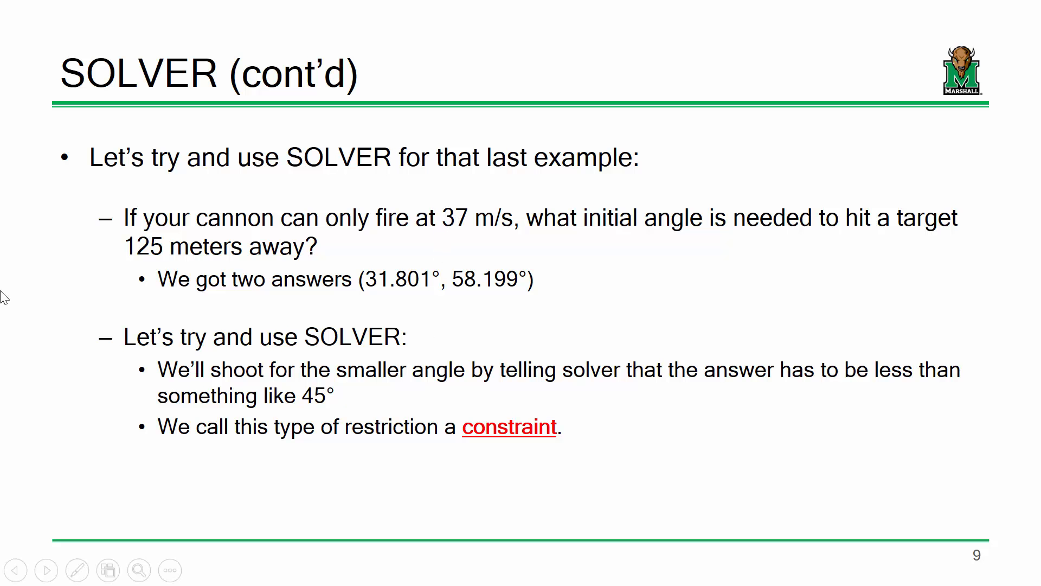
# End the slide show and arrange the PowerPoint lecture and the projectile motion workbook side by side
pyautogui.press('Escape')
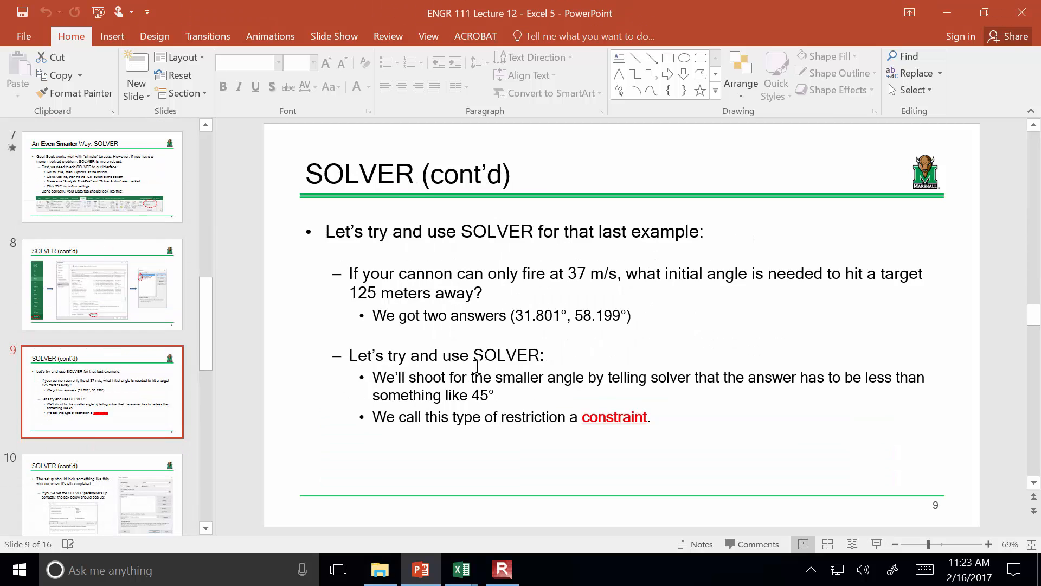
pyautogui.moveTo(539, 7); pyautogui.dragTo(270, 9)
pyautogui.moveTo(654, 7); pyautogui.dragTo(765, 16)
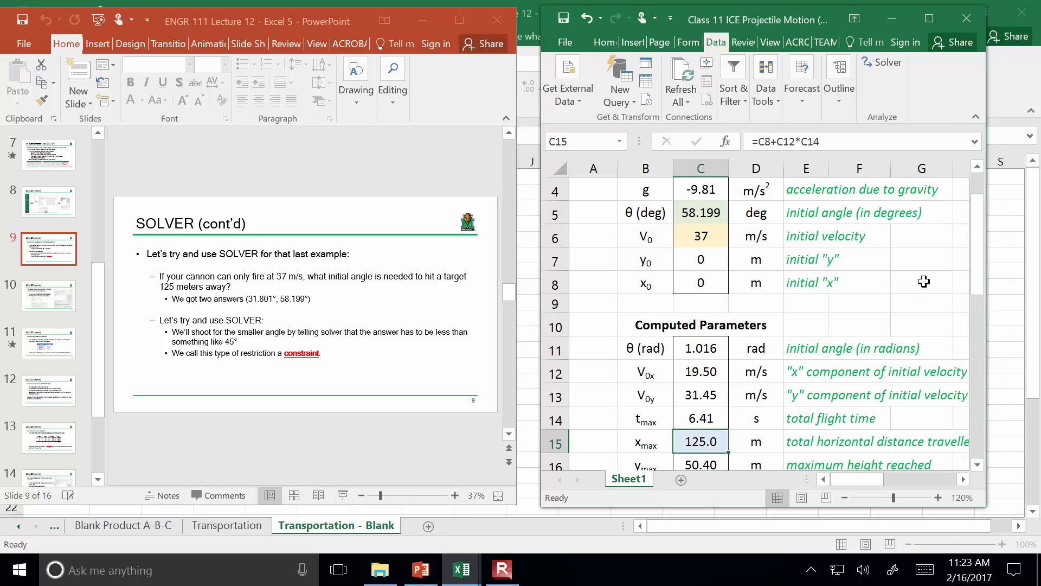
# Set the initial angle in cell C5 to 10 degrees
pyautogui.click(701, 215)
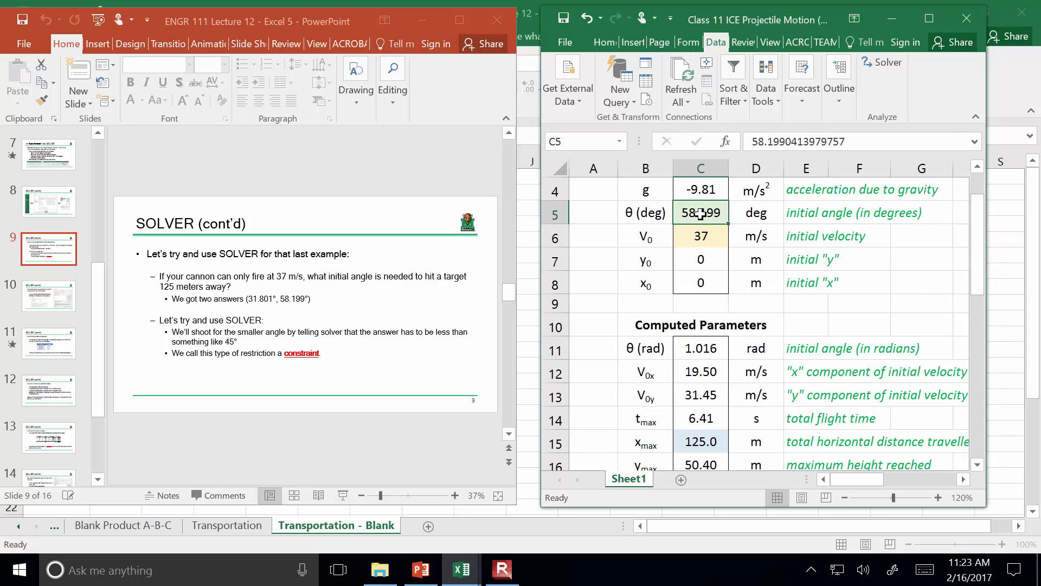
pyautogui.write('10')
pyautogui.press('Return')
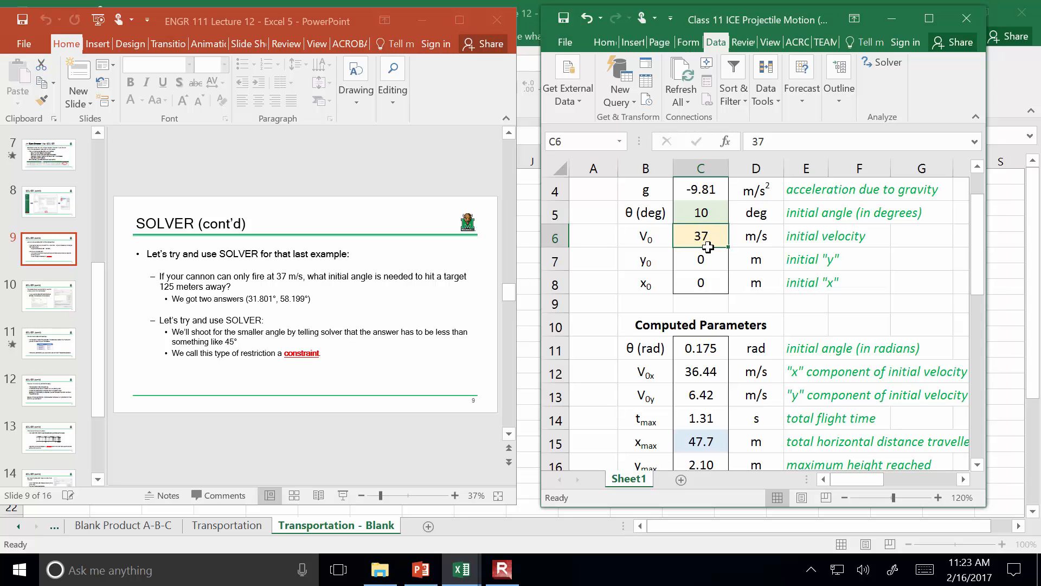
# Open Solver and choose the total horizontal distance cell C15 as its objective
pyautogui.scroll(-2, 707, 246)
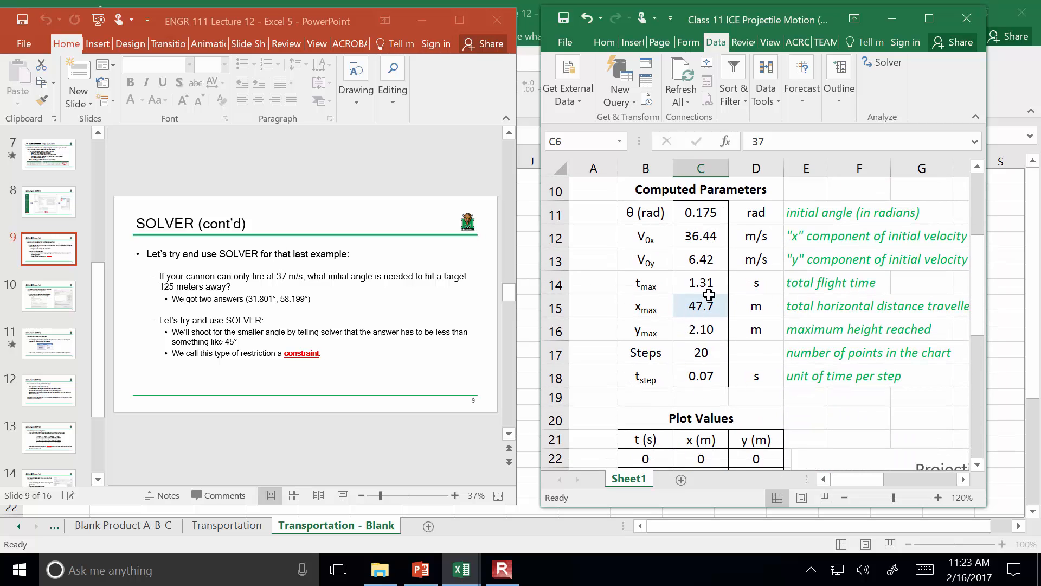
pyautogui.click(706, 304)
pyautogui.scroll(3, 705, 305)
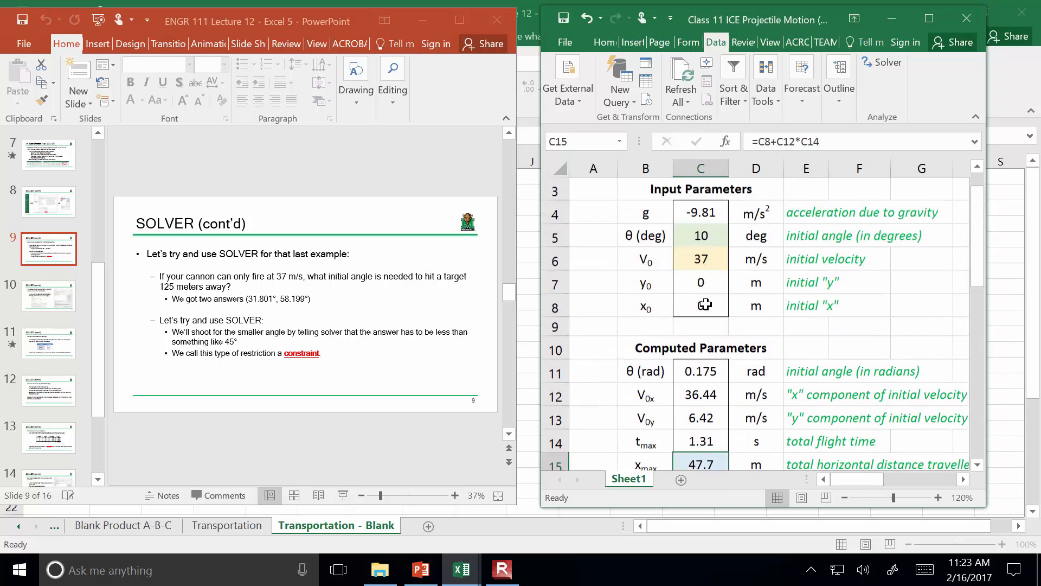
pyautogui.click(865, 61)
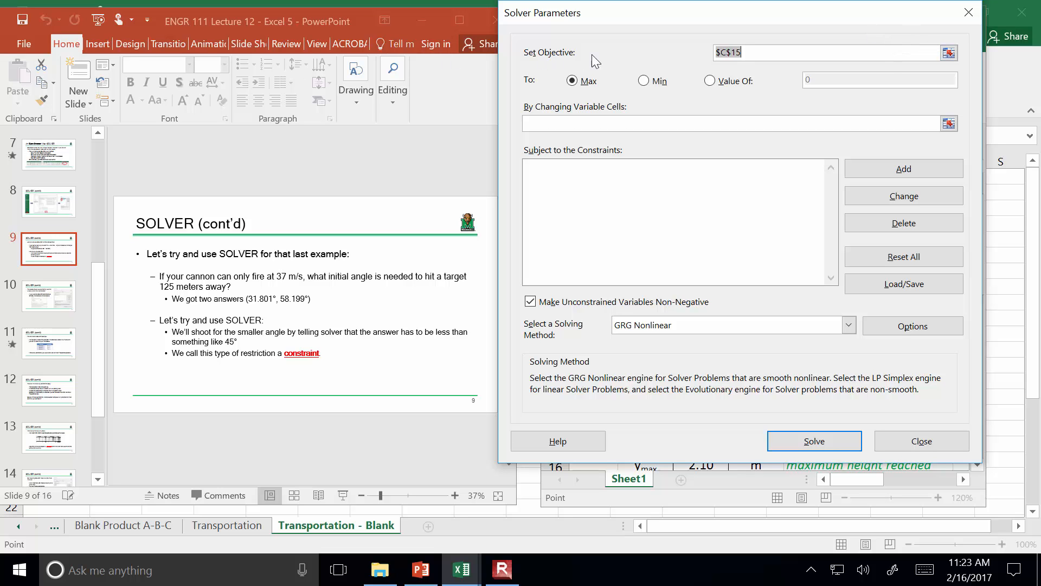
pyautogui.click(949, 52)
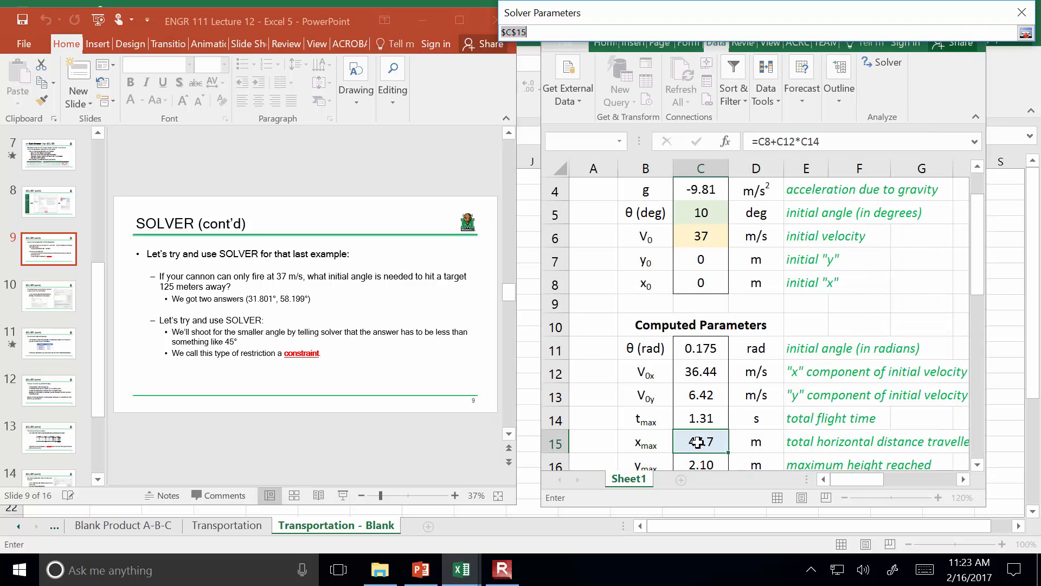
pyautogui.click(697, 442)
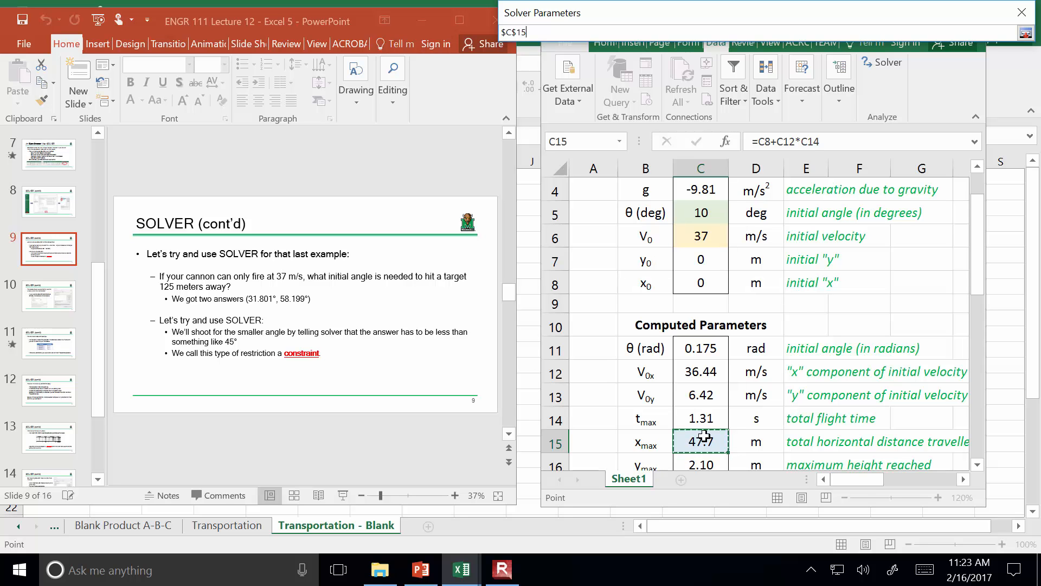
pyautogui.click(1025, 33)
# Make the Solver target a value of 125, with the initial angle cell C5 as the changing variable cell
pyautogui.click(710, 81)
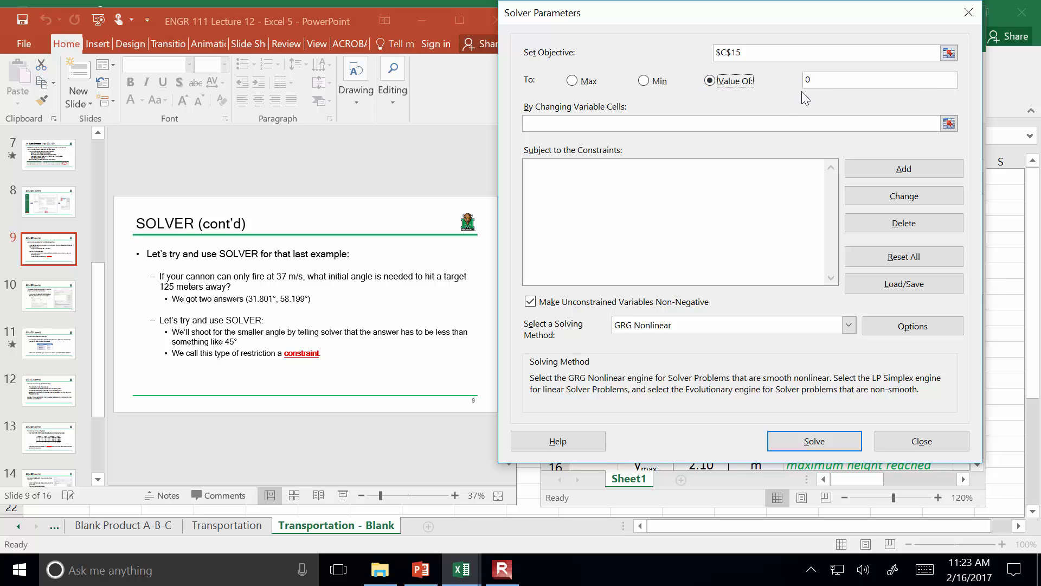
pyautogui.click(840, 80)
pyautogui.write('125')
pyautogui.click(948, 123)
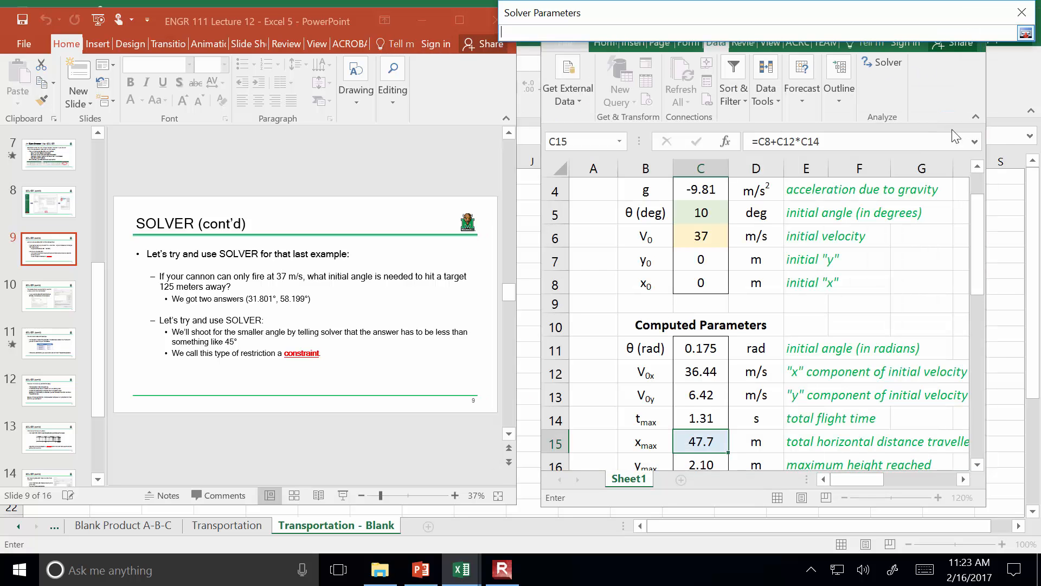
pyautogui.click(705, 213)
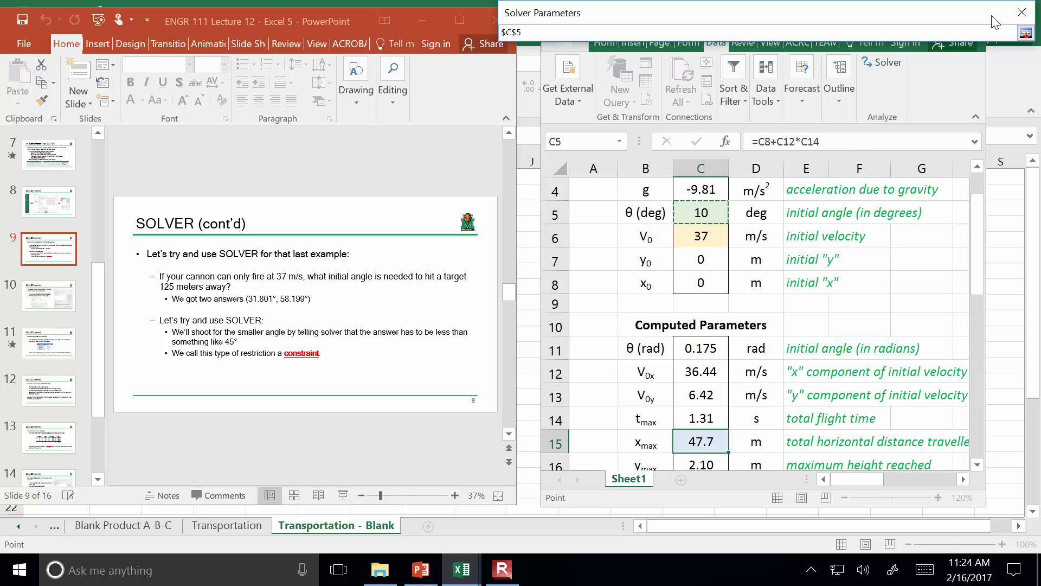
pyautogui.moveTo(994, 18); pyautogui.dragTo(977, 75)
pyautogui.click(1010, 92)
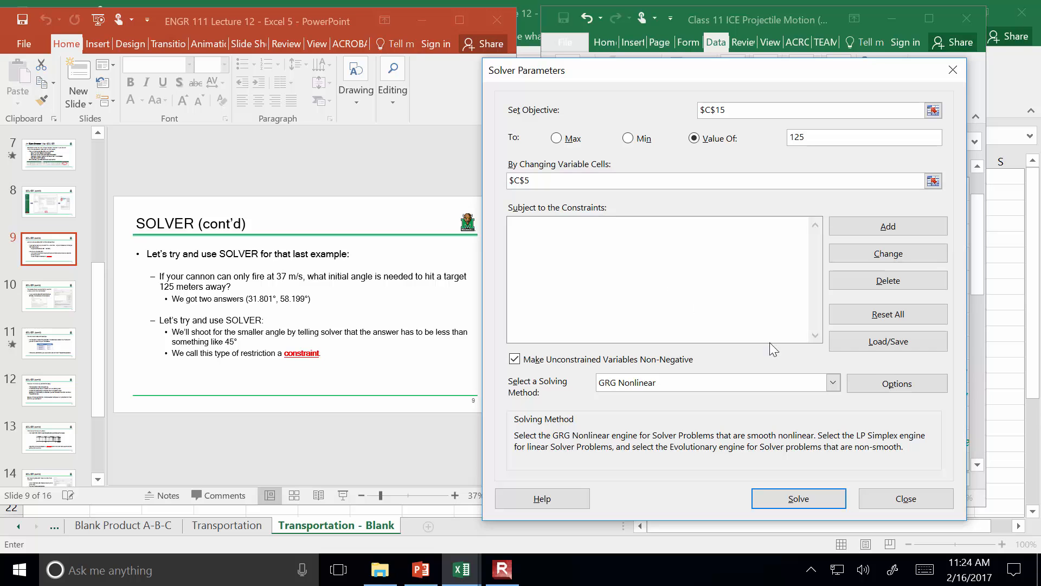
# Review the Solver options for all methods, including constraint precision, and move the Solver Parameters window clear of the worksheet data
pyautogui.click(890, 385)
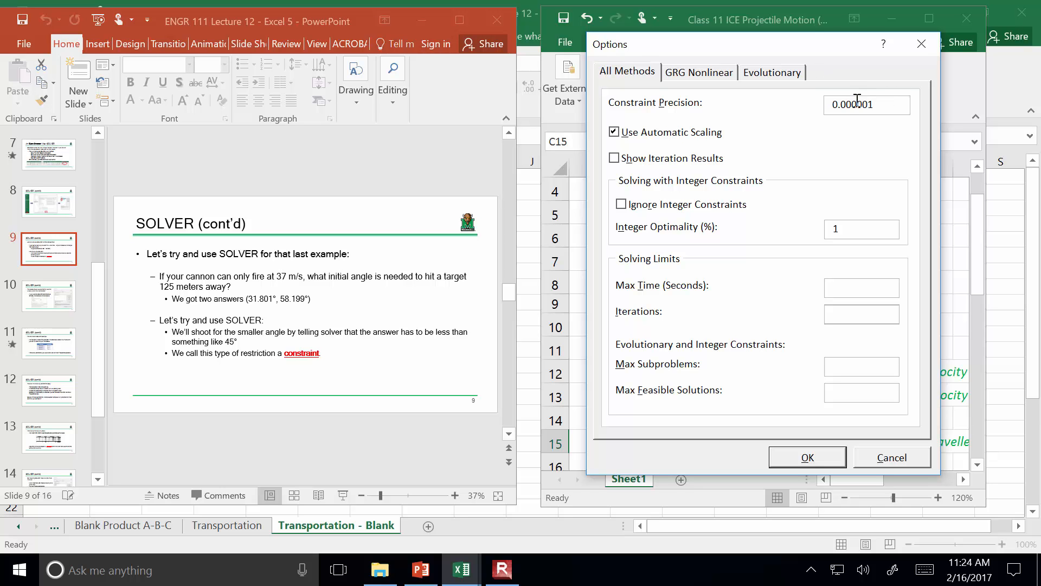
pyautogui.click(811, 463)
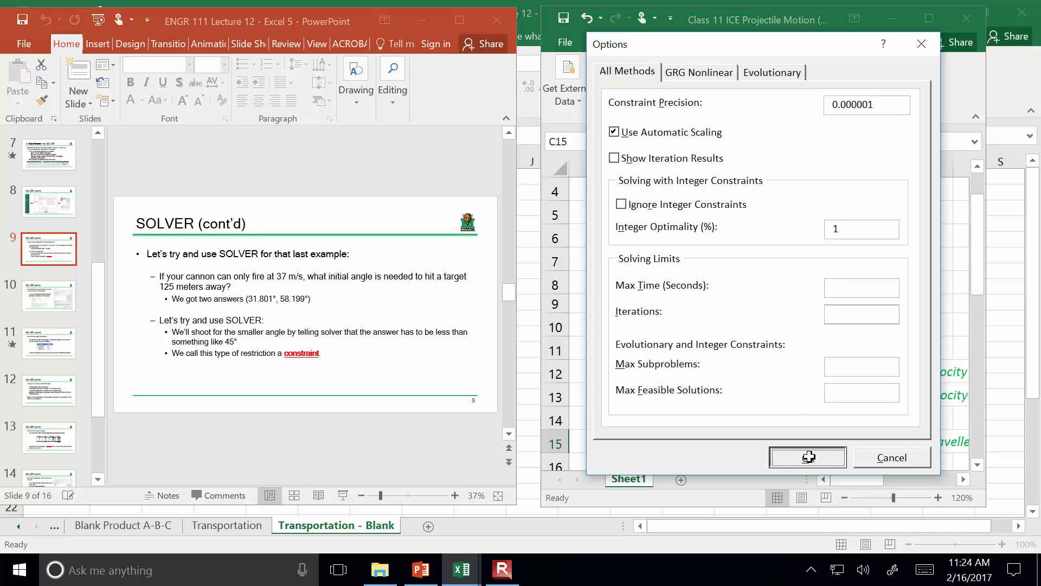
pyautogui.moveTo(799, 77); pyautogui.dragTo(315, 57)
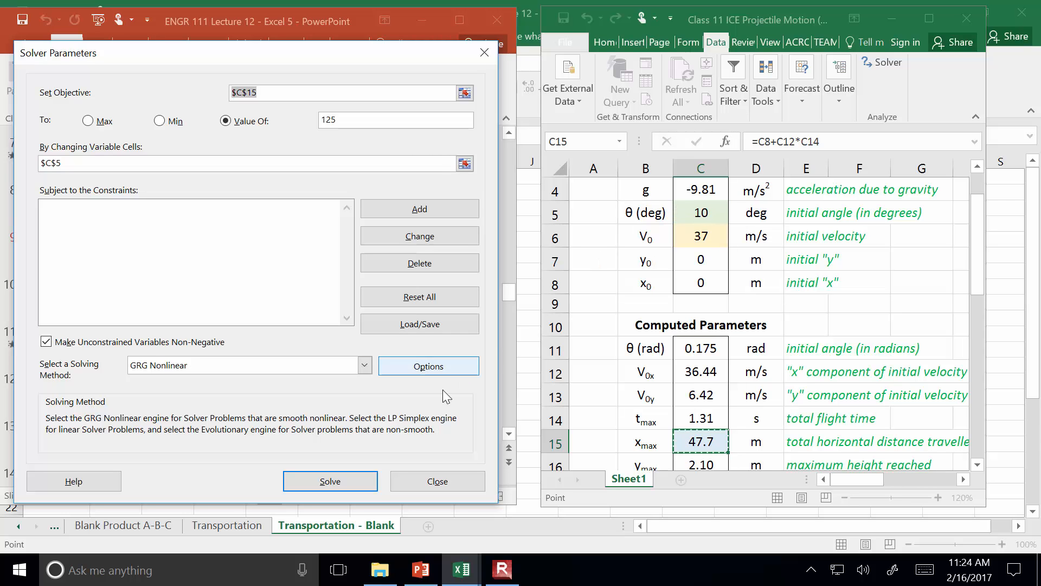
# Run Solver for the 125 m target and keep its solution
pyautogui.click(337, 478)
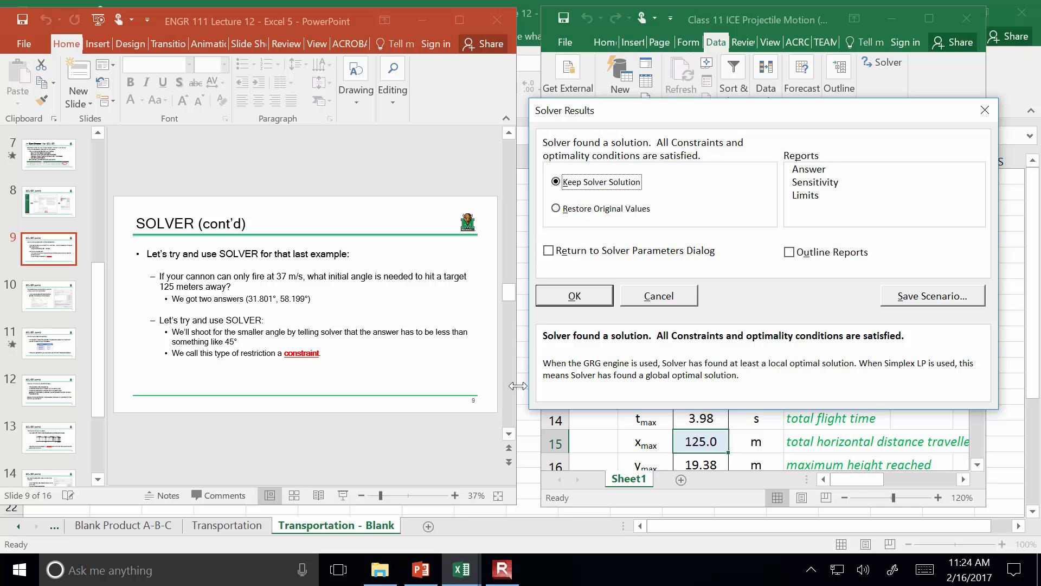
pyautogui.moveTo(675, 115); pyautogui.dragTo(194, 103)
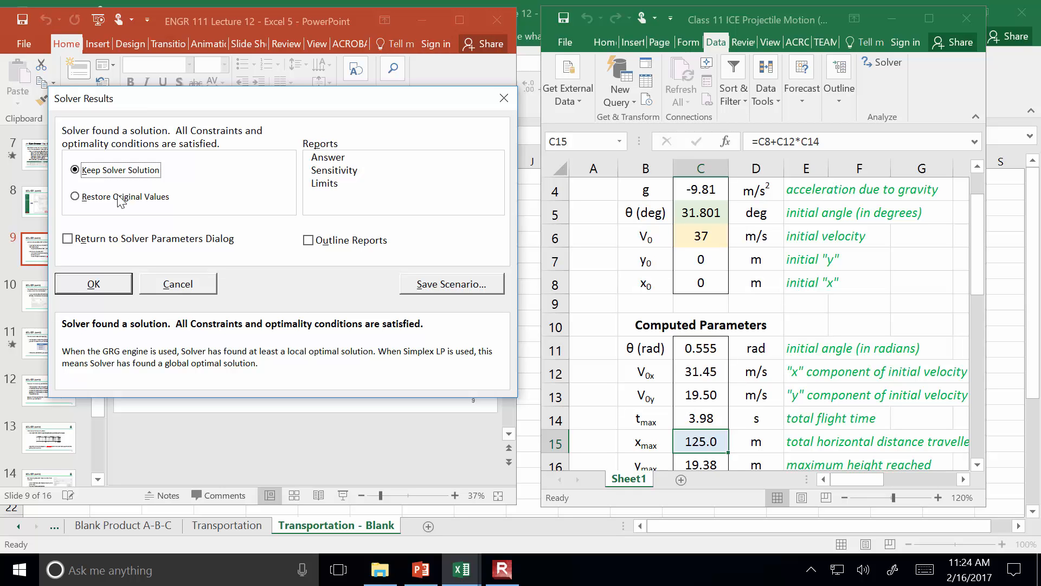
pyautogui.click(99, 282)
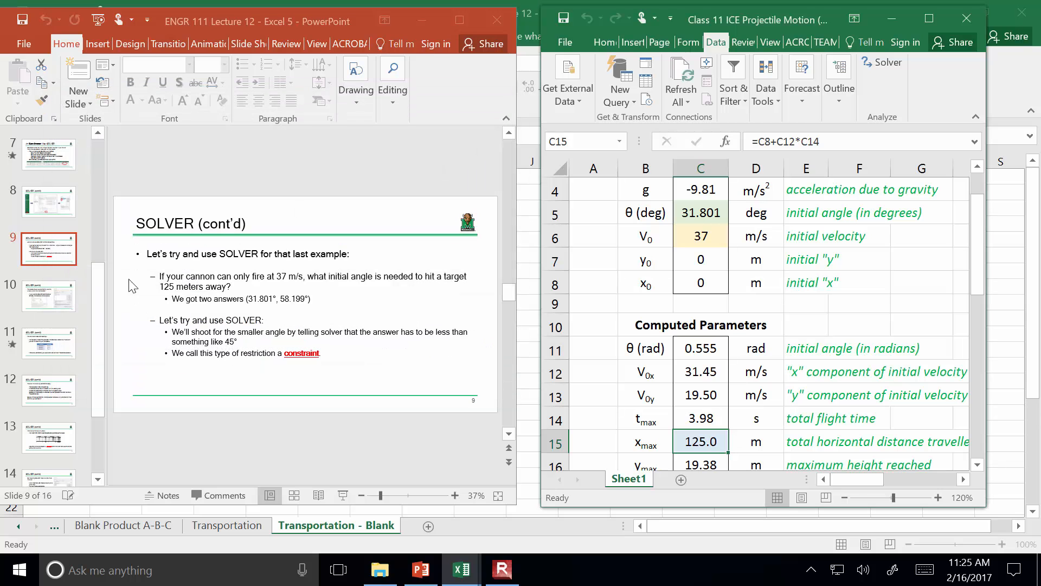
# Set the initial angle in cell C5 to 80 degrees as a new starting guess
pyautogui.click(700, 213)
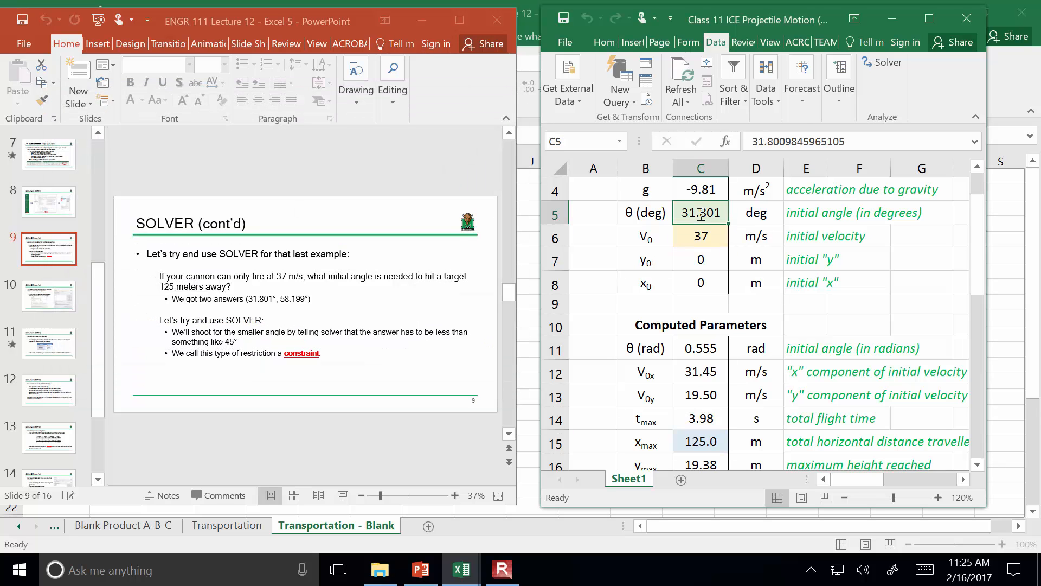
pyautogui.write('80')
pyautogui.press('Return')
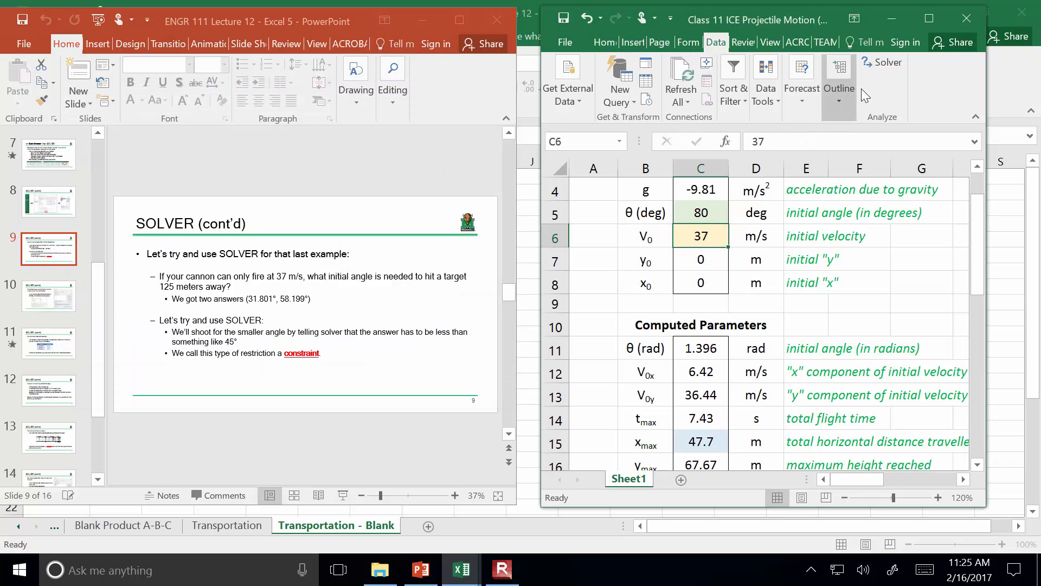
# Run Solver again with the same parameters from the 80 degree starting angle and keep its solution
pyautogui.click(877, 63)
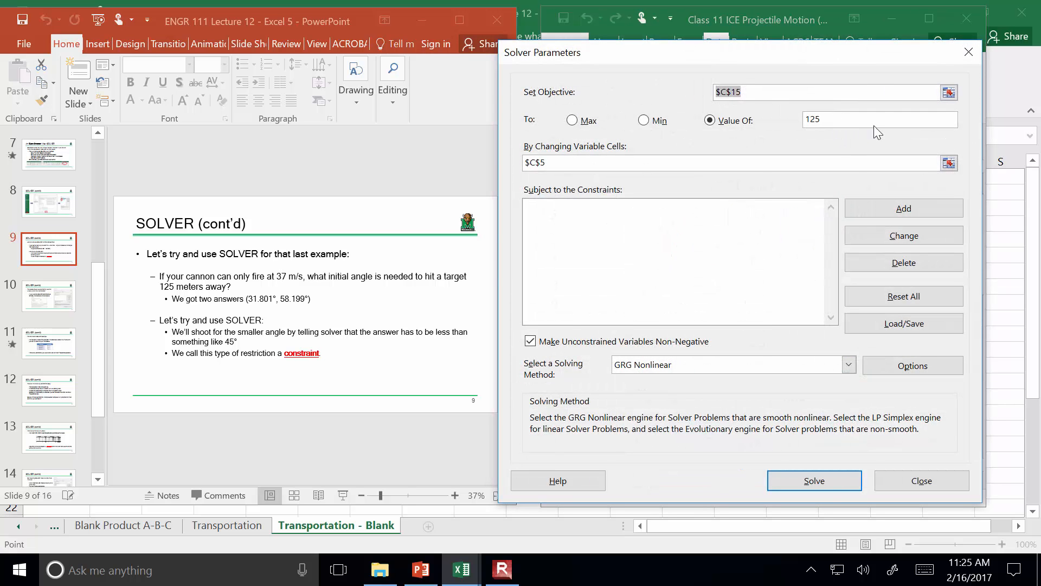
pyautogui.moveTo(845, 56); pyautogui.dragTo(397, 34)
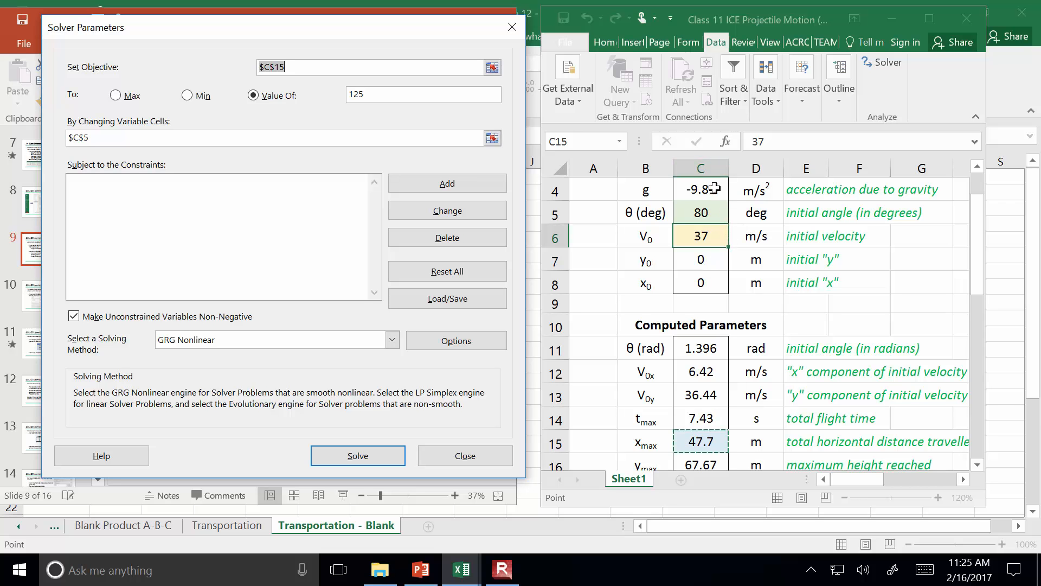
pyautogui.click(369, 460)
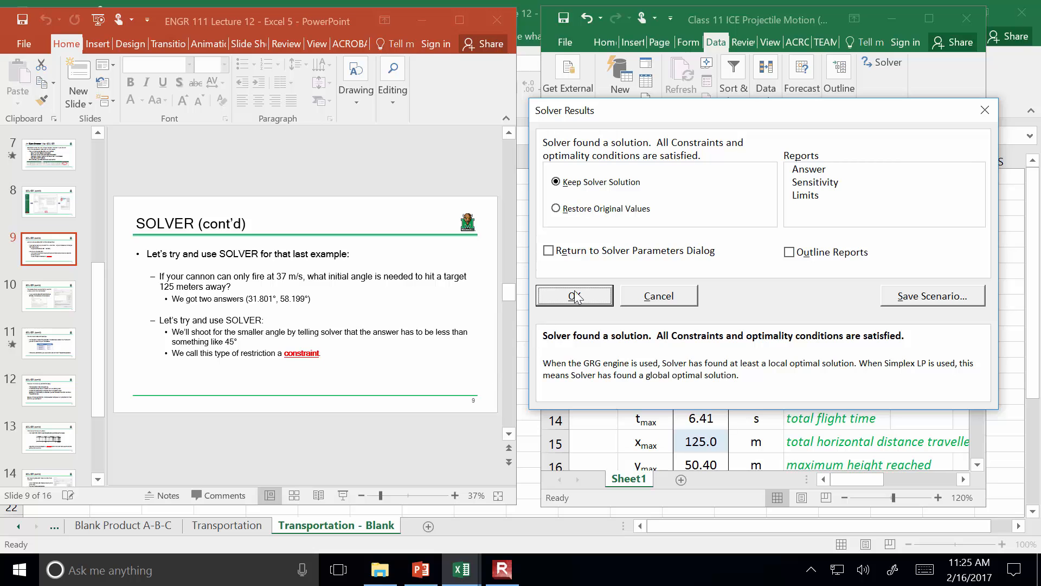
pyautogui.moveTo(704, 111); pyautogui.dragTo(256, 97)
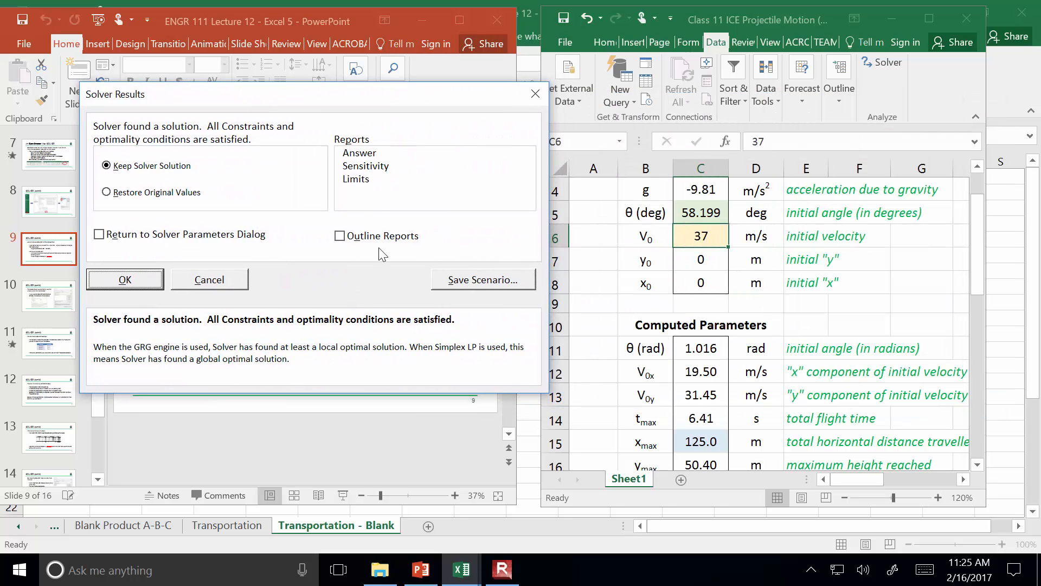
pyautogui.click(121, 278)
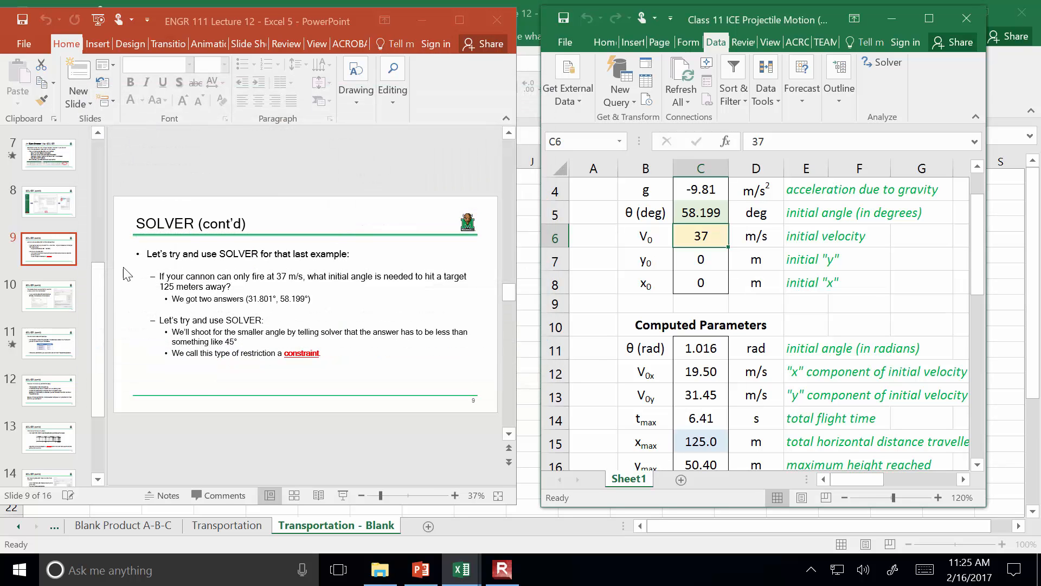
# Reset the initial angle in cell C5 to 10 degrees
pyautogui.click(713, 217)
pyautogui.write('10')
pyautogui.press('Return')
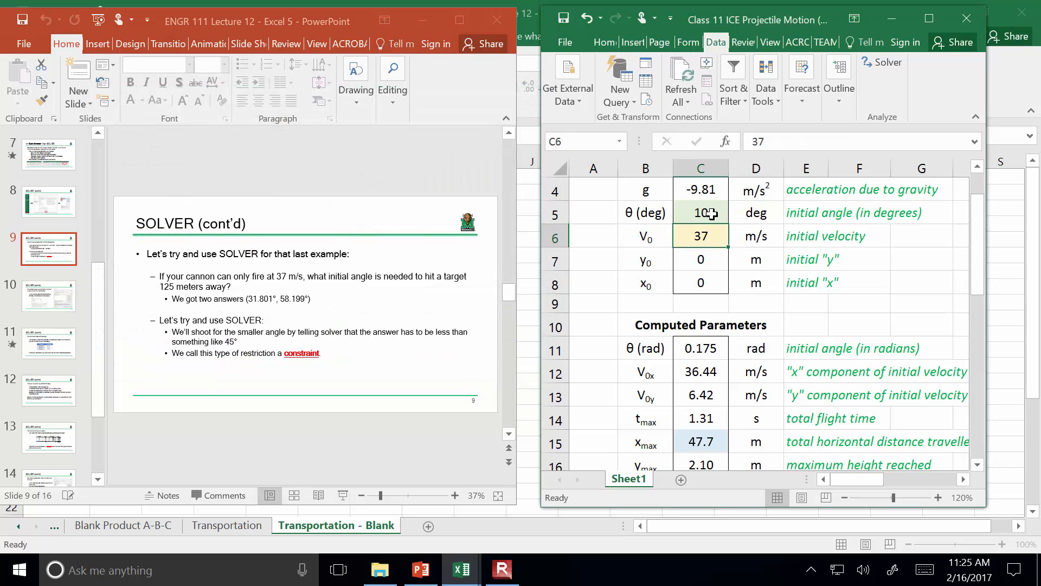
# Add a Solver constraint that keeps the initial angle in cell C5 less than or equal to 45
pyautogui.click(884, 63)
pyautogui.moveTo(756, 23); pyautogui.dragTo(275, 44)
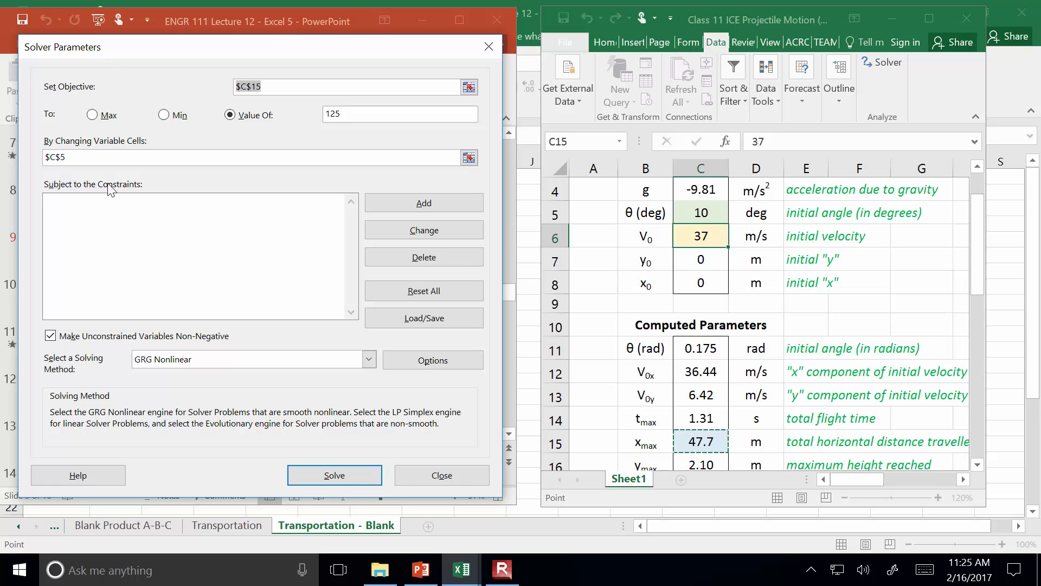
pyautogui.click(425, 204)
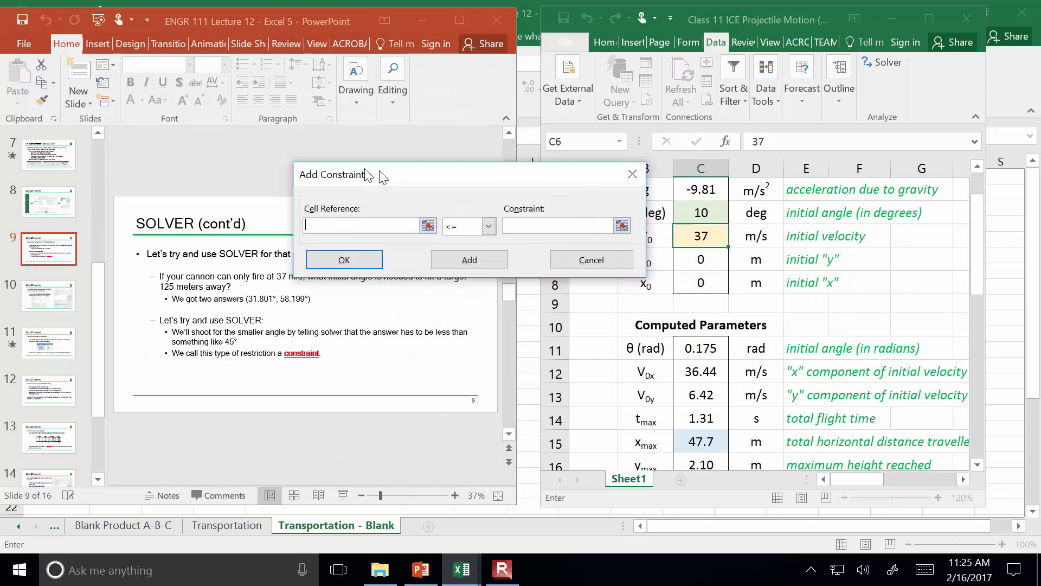
pyautogui.moveTo(383, 176); pyautogui.dragTo(166, 184)
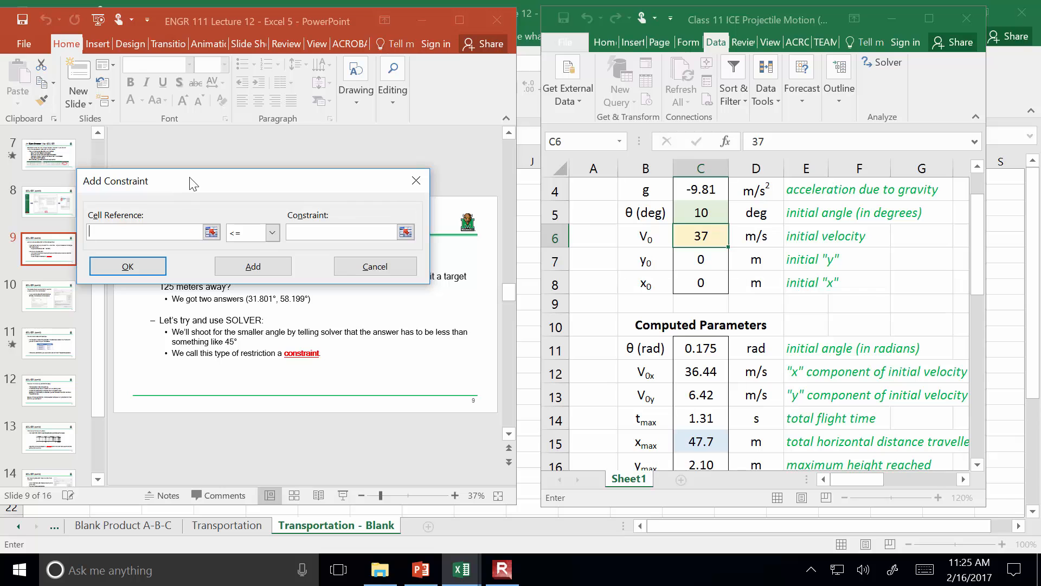
pyautogui.click(700, 212)
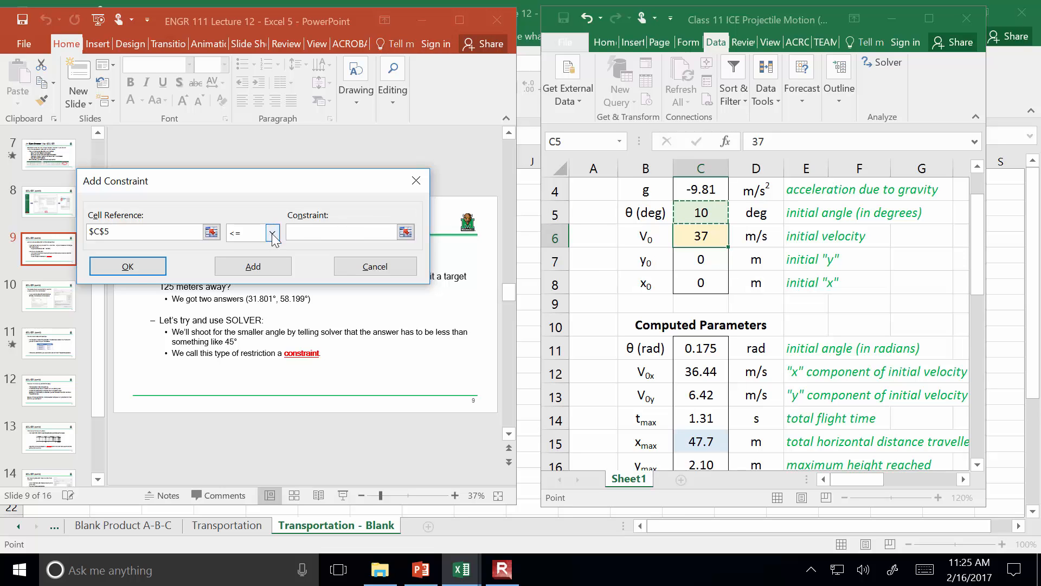
pyautogui.click(320, 232)
pyautogui.write('45')
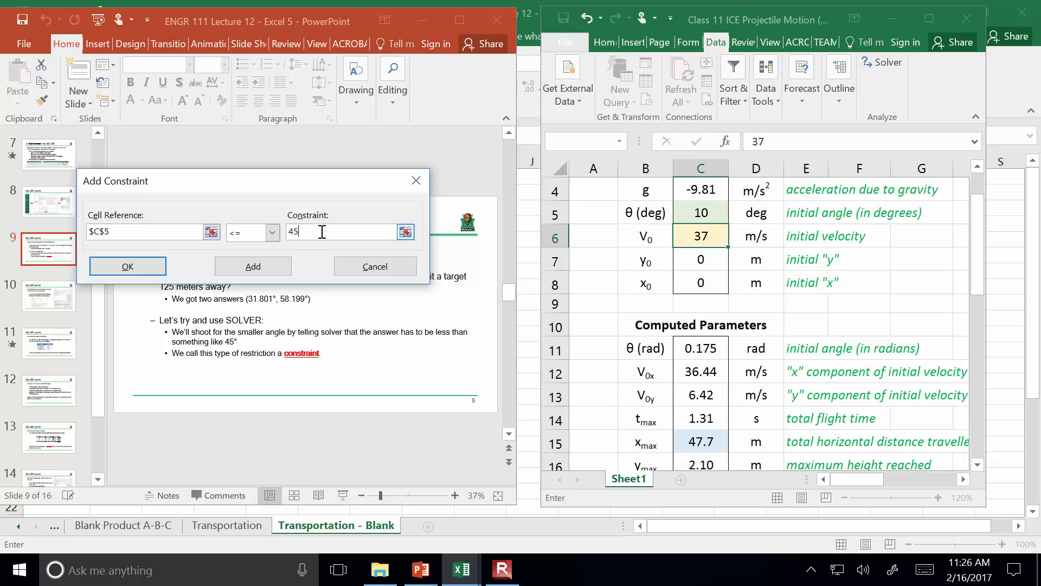
pyautogui.click(130, 266)
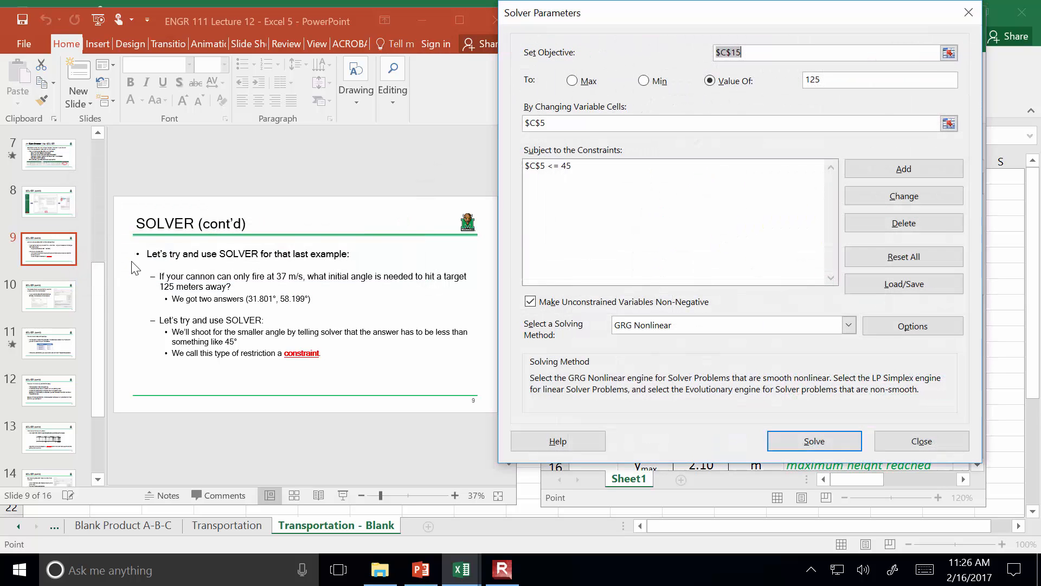
# Solve for the 125 m target with the angle constraint applied and keep the Solver solution
pyautogui.moveTo(714, 22); pyautogui.dragTo(214, 46)
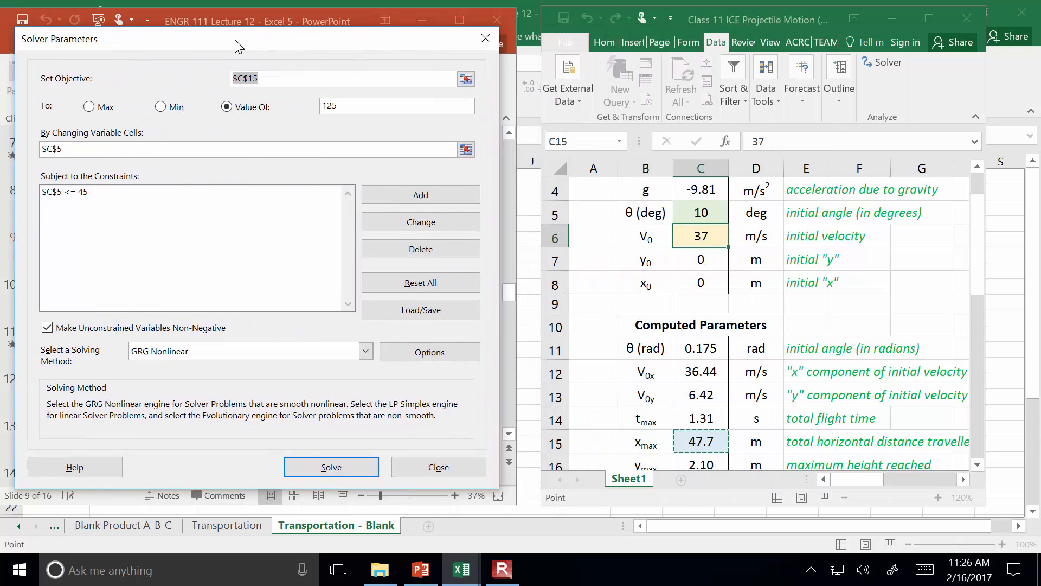
pyautogui.click(327, 467)
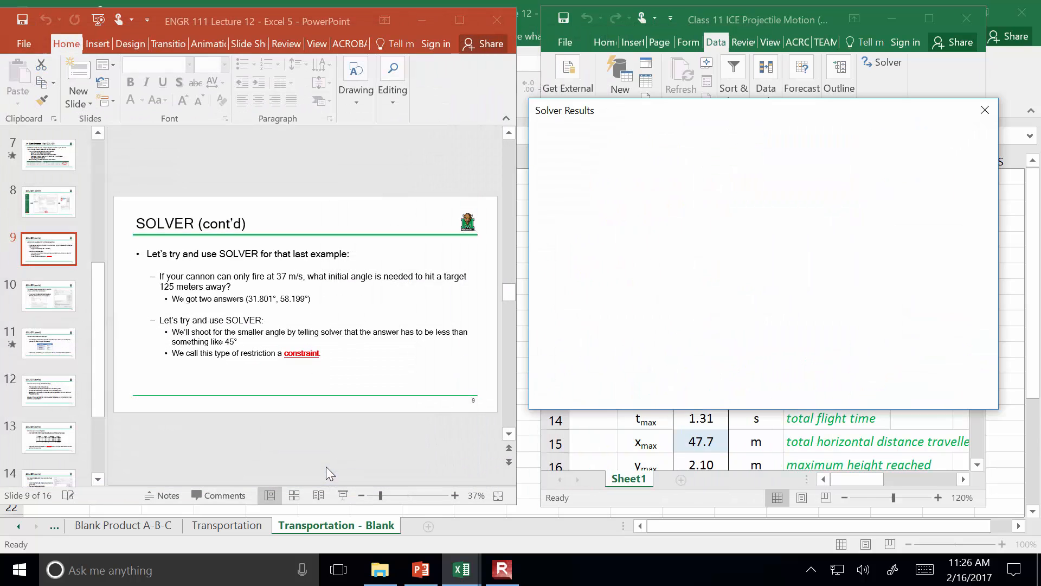
pyautogui.moveTo(656, 112); pyautogui.dragTo(207, 109)
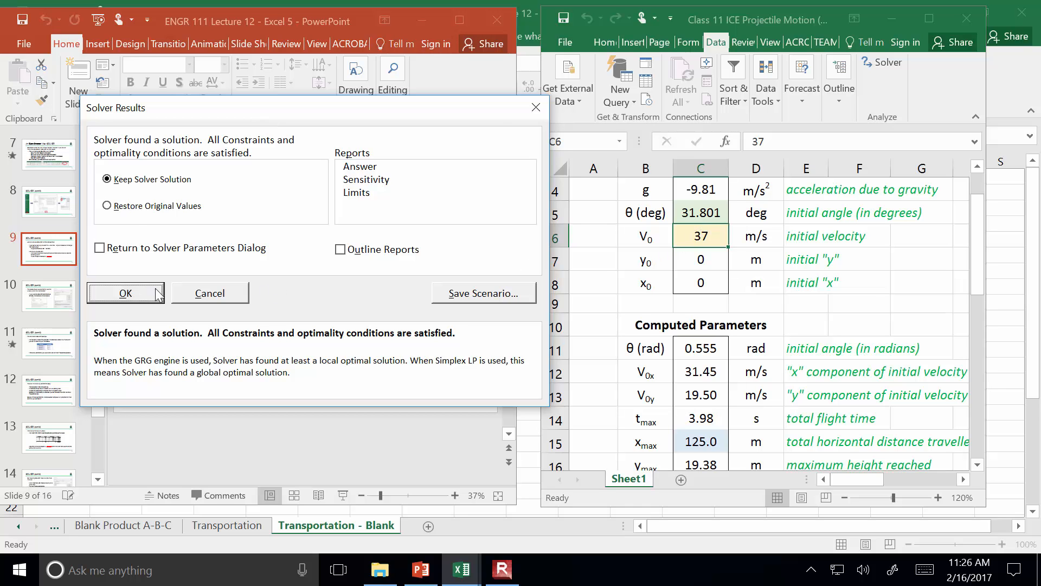
pyautogui.click(111, 294)
# Set the initial angle in cell C5 to 80 degrees as a starting guess outside the constraint
pyautogui.click(709, 213)
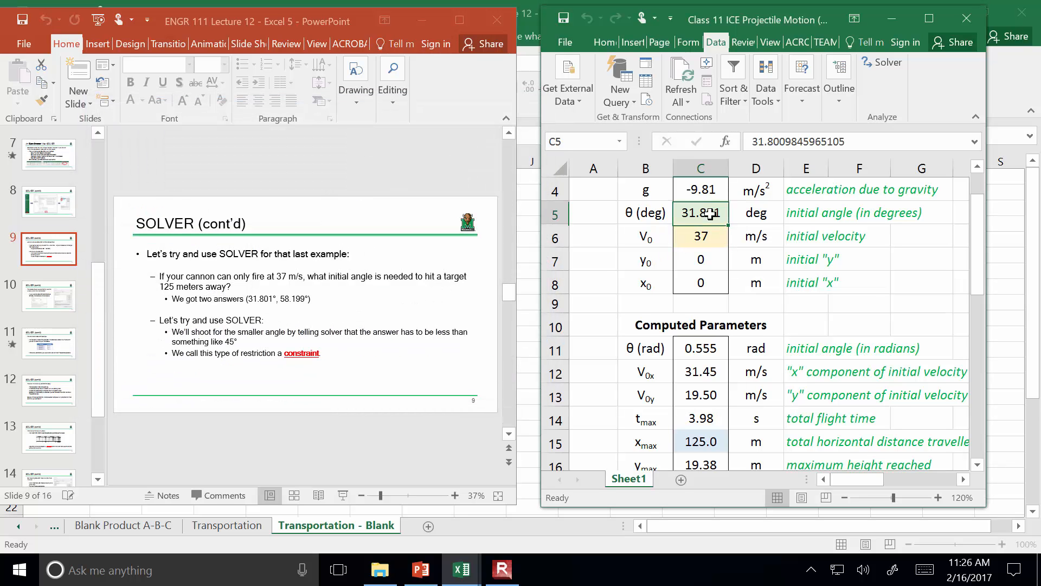
pyautogui.write('80')
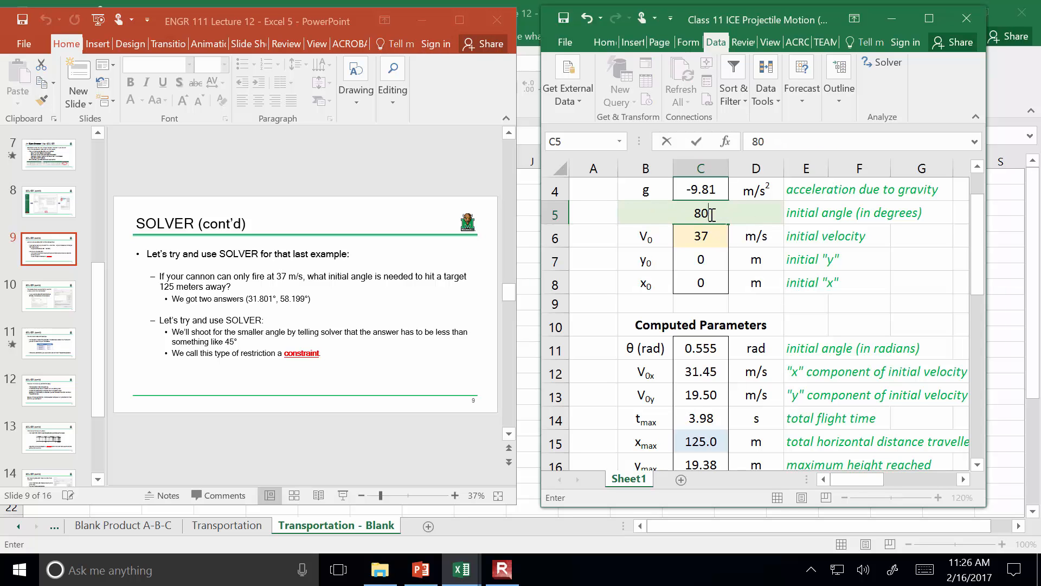
pyautogui.press('Return')
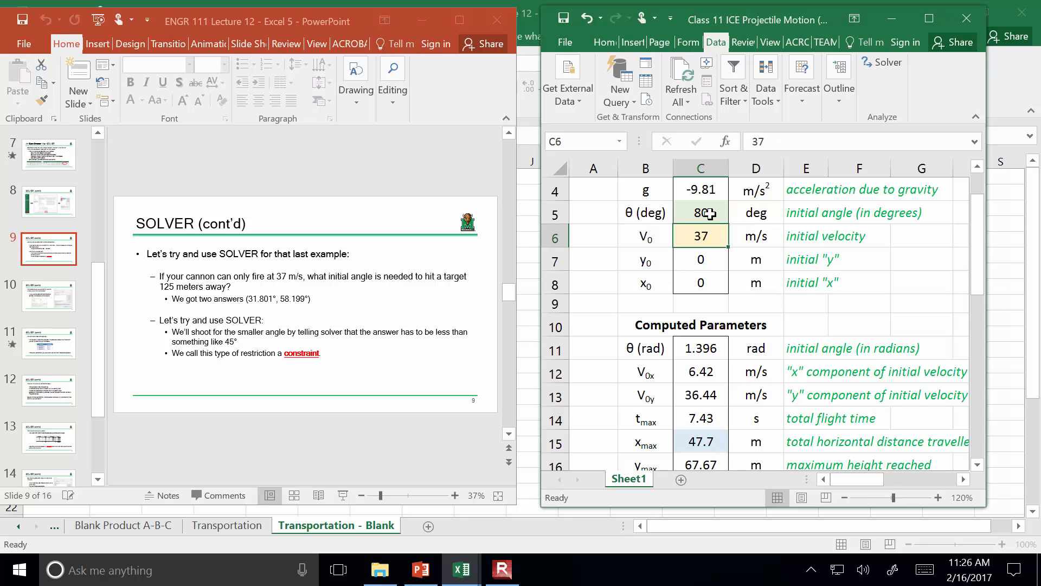
# Run the constrained Solver again from the 80 degree starting angle and keep its solution
pyautogui.scroll(1, 710, 213)
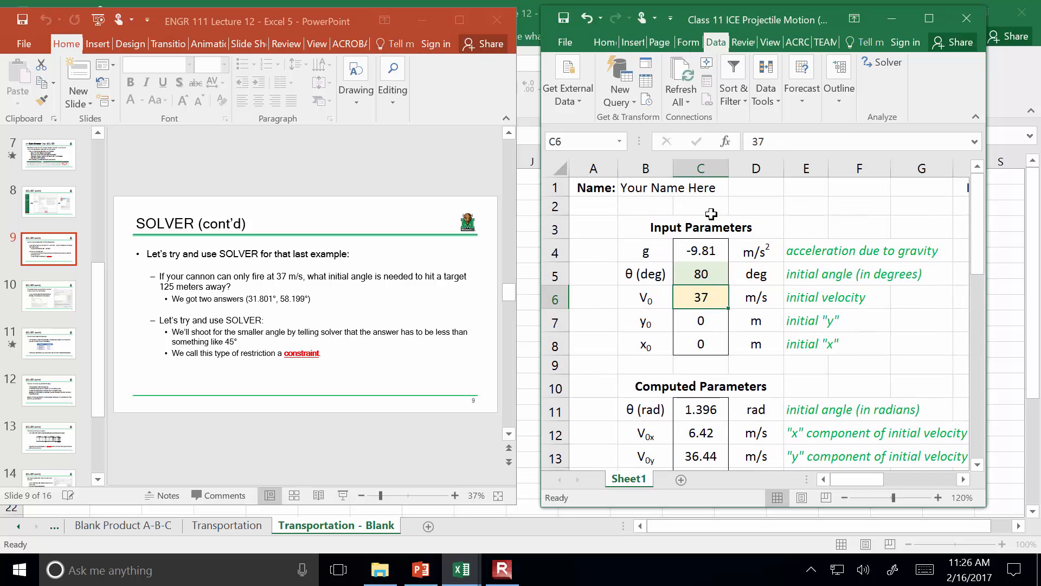
pyautogui.click(887, 64)
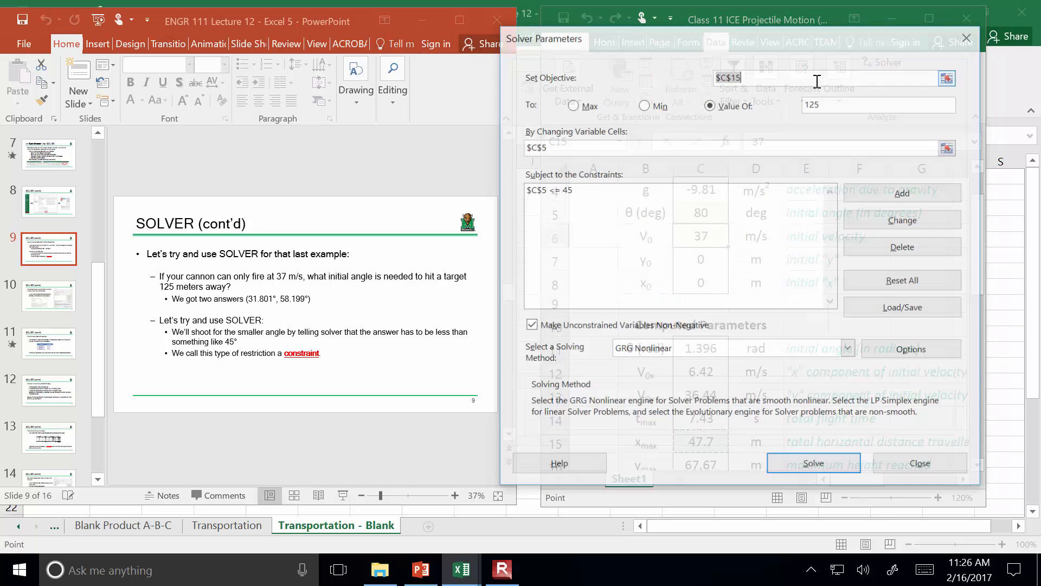
pyautogui.moveTo(760, 45); pyautogui.dragTo(275, 56)
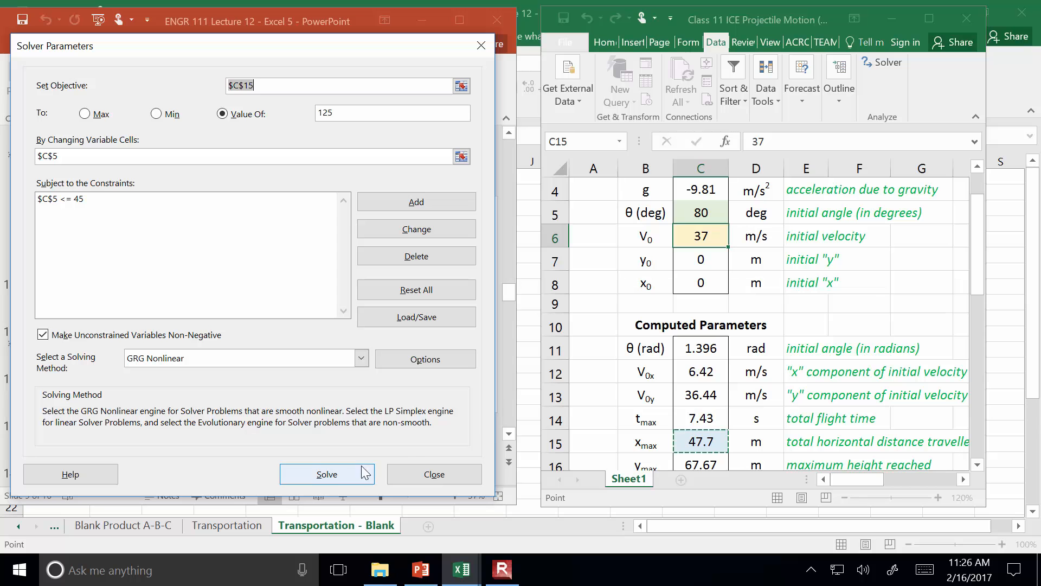
pyautogui.click(327, 475)
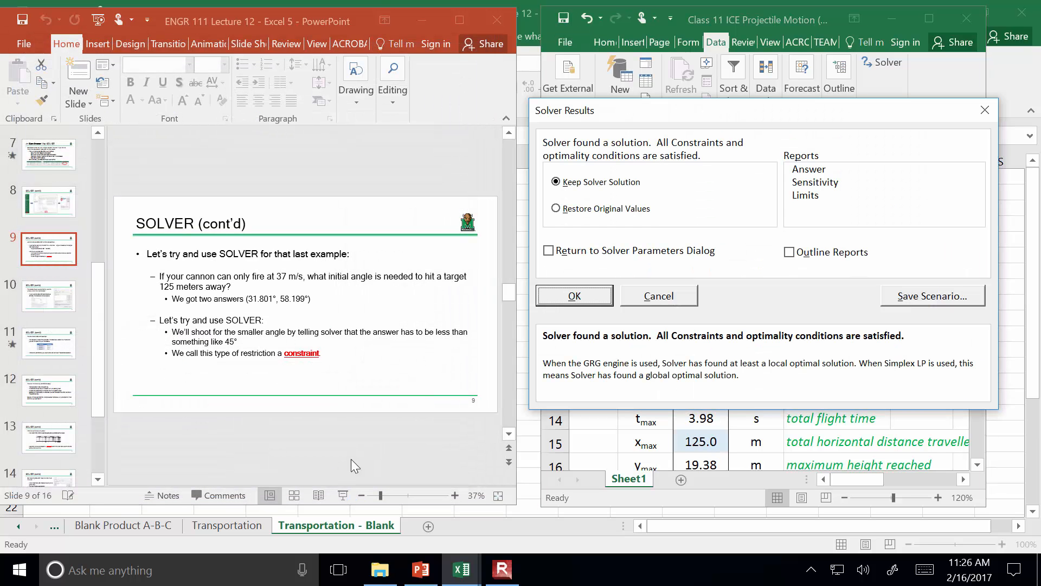
pyautogui.moveTo(844, 116); pyautogui.dragTo(392, 113)
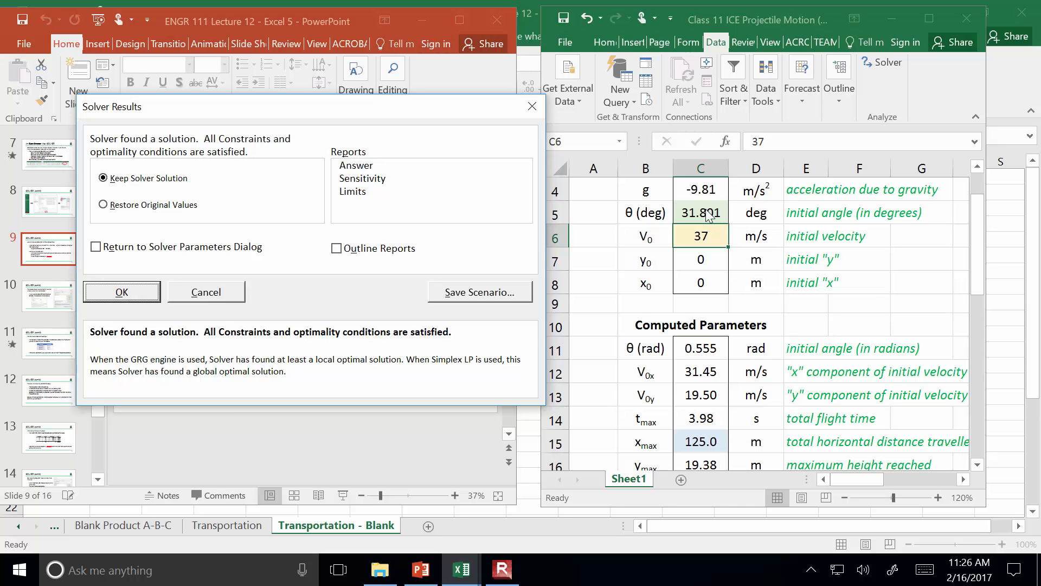
pyautogui.click(123, 293)
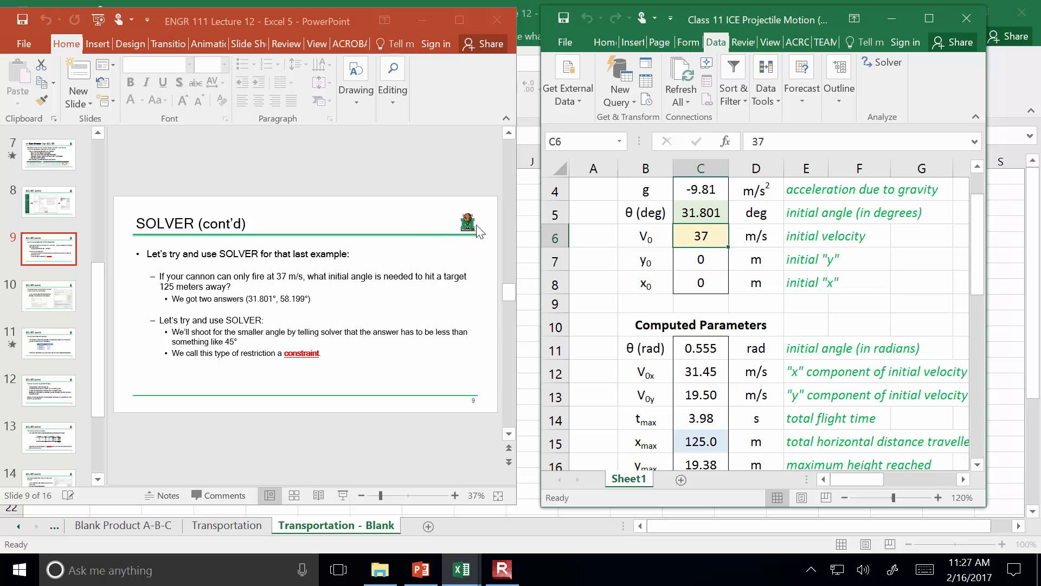
# Switch to the PowerPoint lecture, maximize its window, and present the slides up to the three-product profit example on slide 11
pyautogui.click(419, 572)
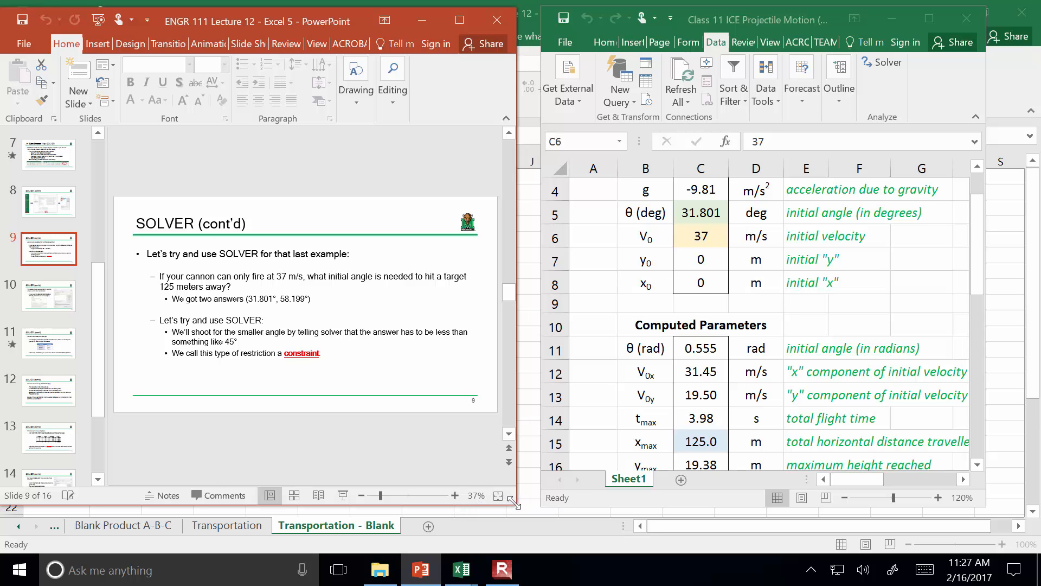
pyautogui.click(421, 569)
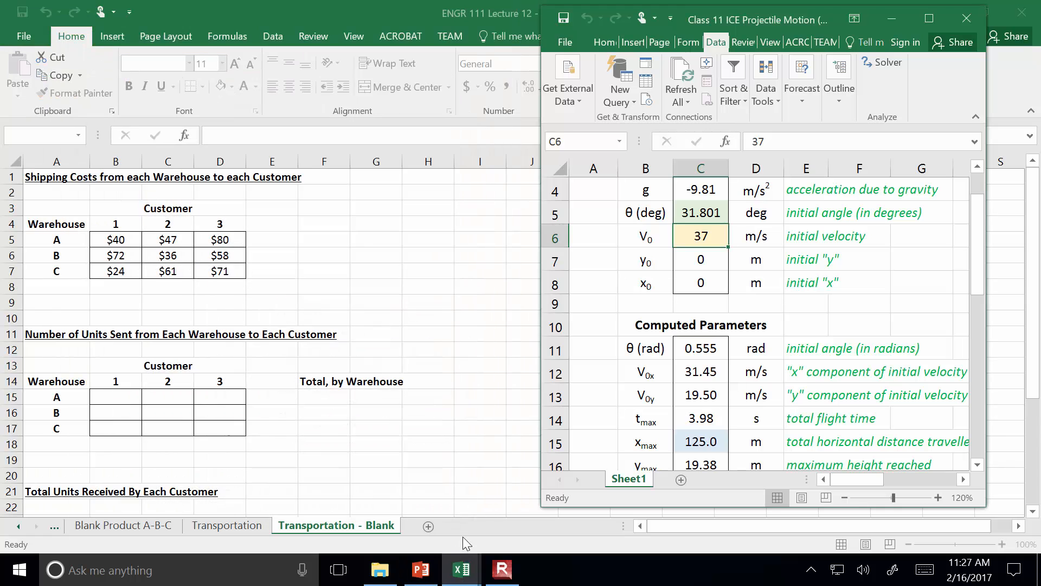
pyautogui.click(429, 576)
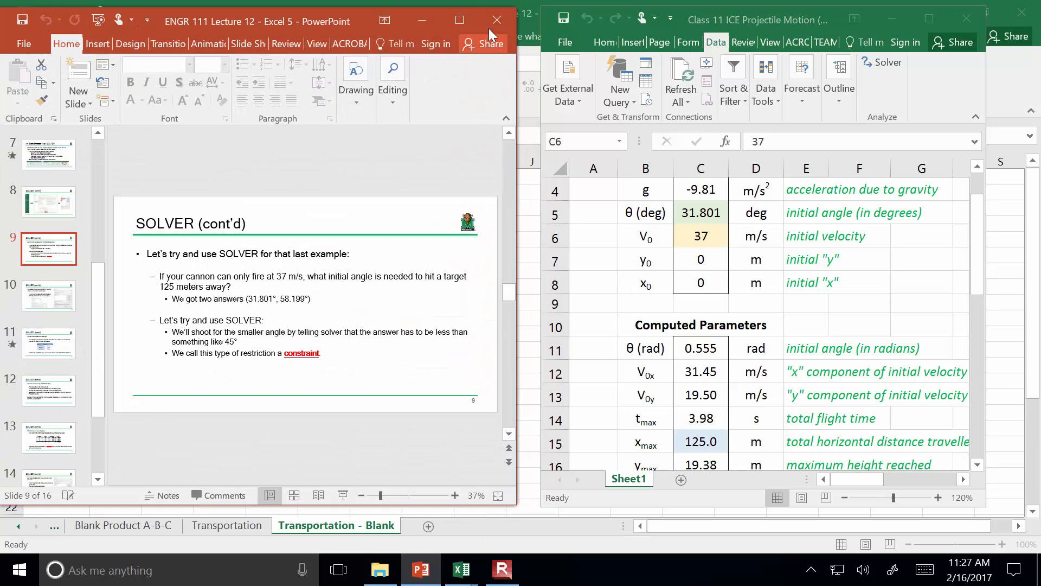
pyautogui.click(463, 18)
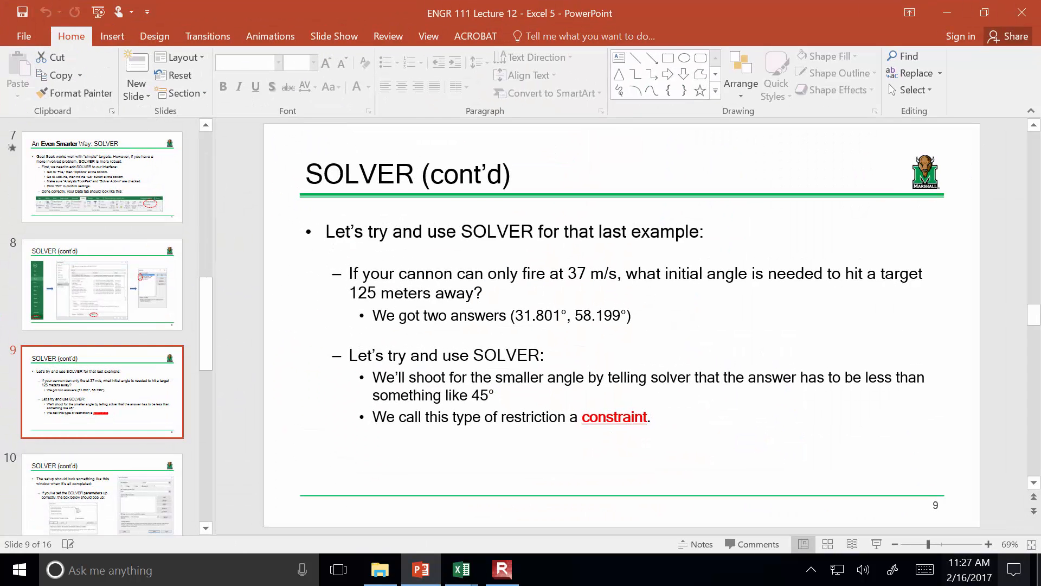
pyautogui.click(874, 545)
pyautogui.click(874, 544)
pyautogui.click(874, 545)
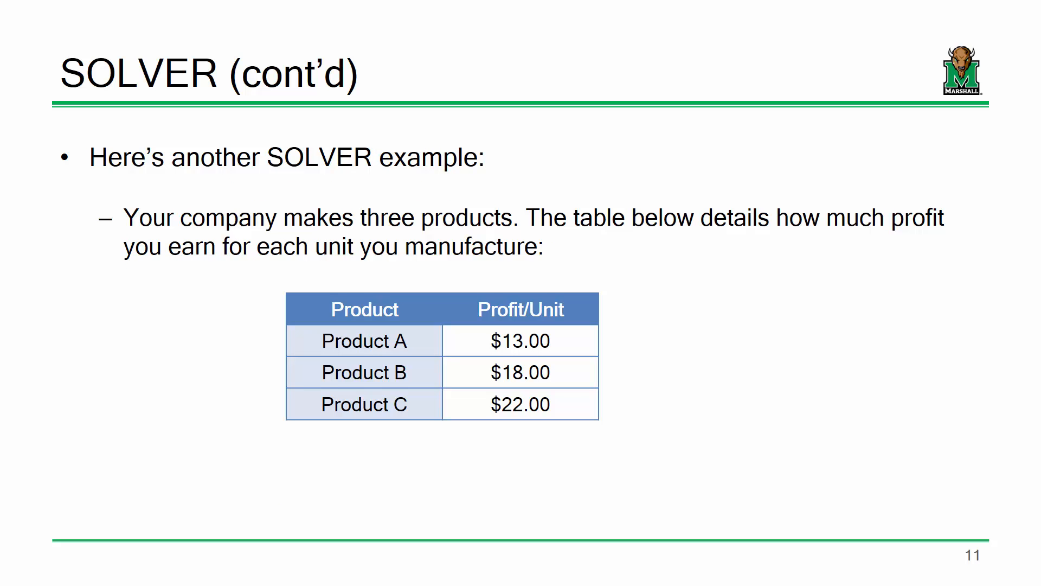
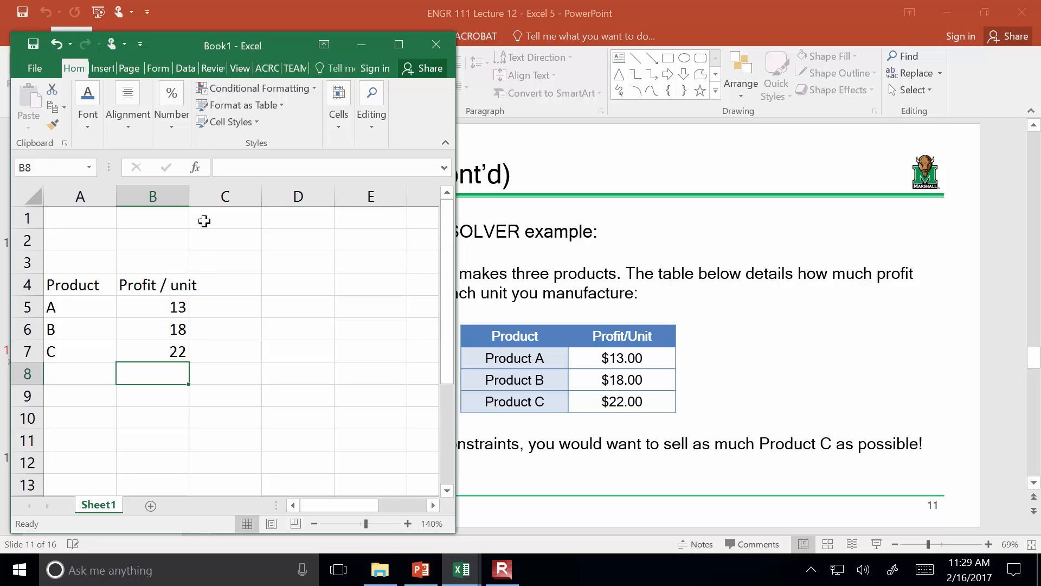
# Widen column B so the Profit / unit heading fits within it
pyautogui.click(183, 196)
pyautogui.click(191, 195)
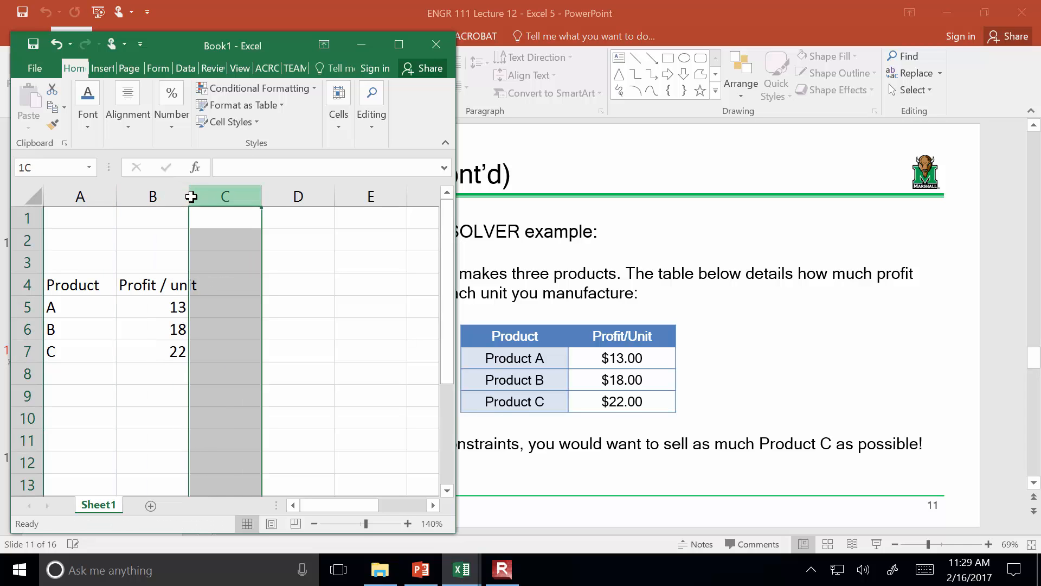
pyautogui.moveTo(188, 192); pyautogui.dragTo(212, 195)
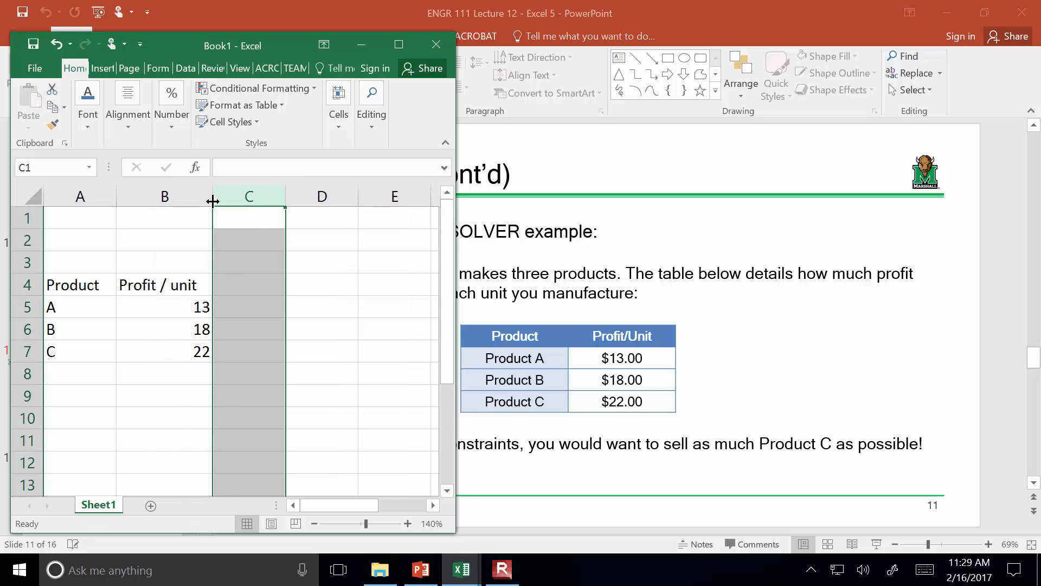
pyautogui.click(249, 350)
# Maximize the workbook, format the unit profits in B5:B7 as currency without decimals, and center them
pyautogui.moveTo(169, 303); pyautogui.dragTo(173, 354)
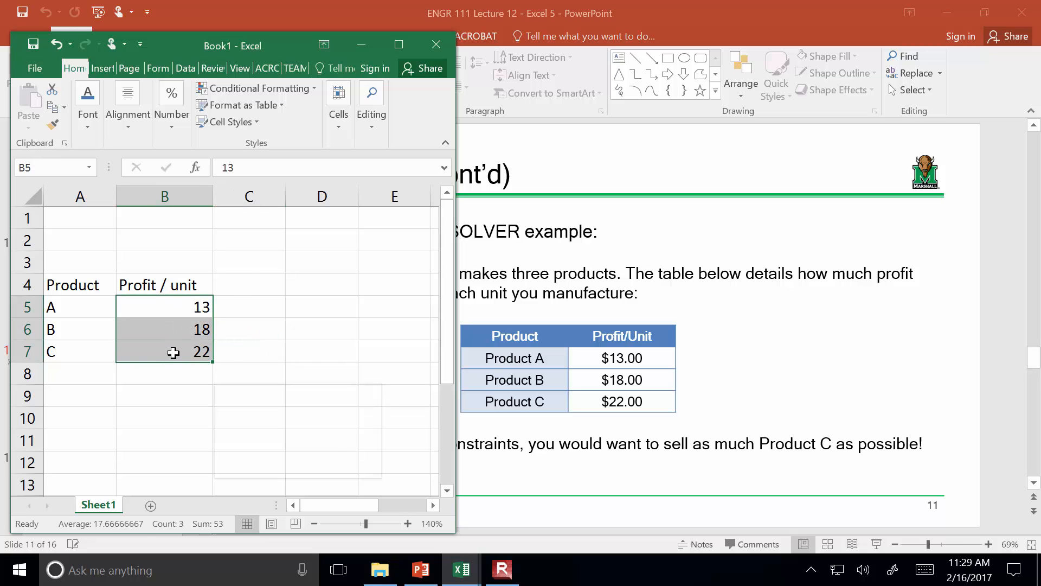
pyautogui.click(404, 45)
pyautogui.click(548, 63)
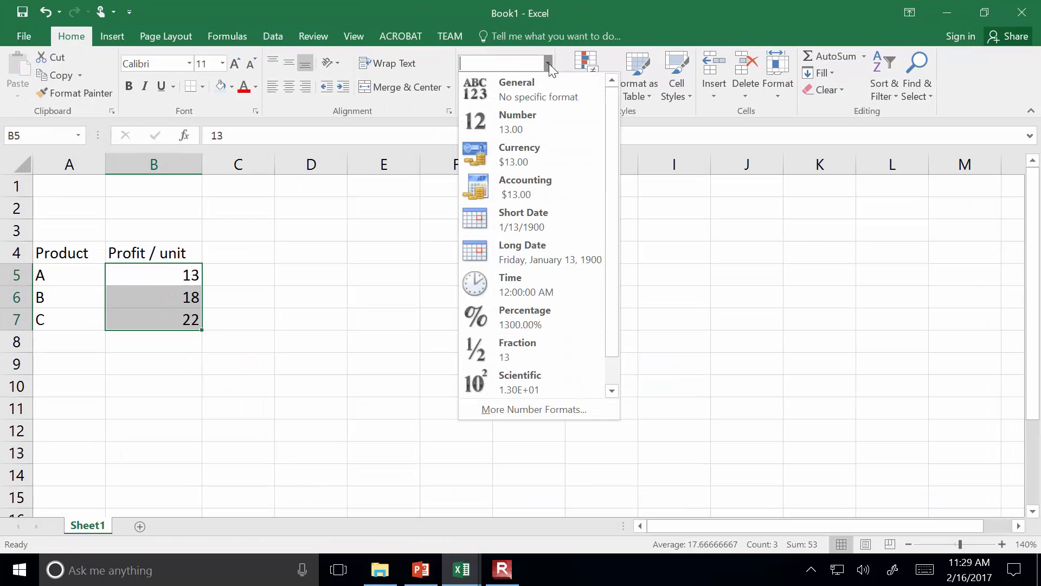
pyautogui.click(534, 150)
pyautogui.click(544, 87)
pyautogui.click(544, 86)
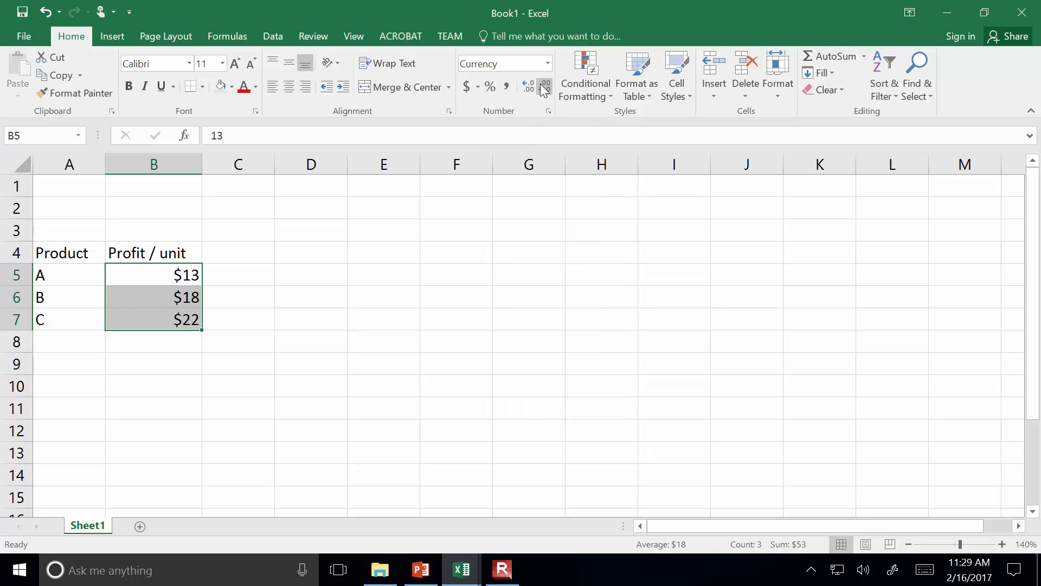
pyautogui.click(289, 87)
pyautogui.click(233, 388)
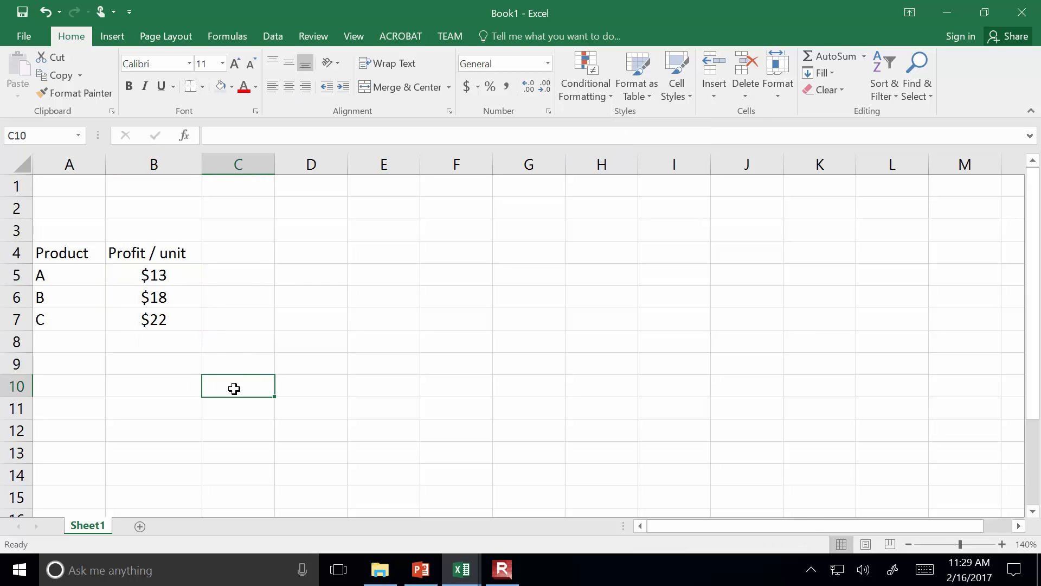
# Add the column headings # of Units in C4 and Profit in D4
pyautogui.click(259, 258)
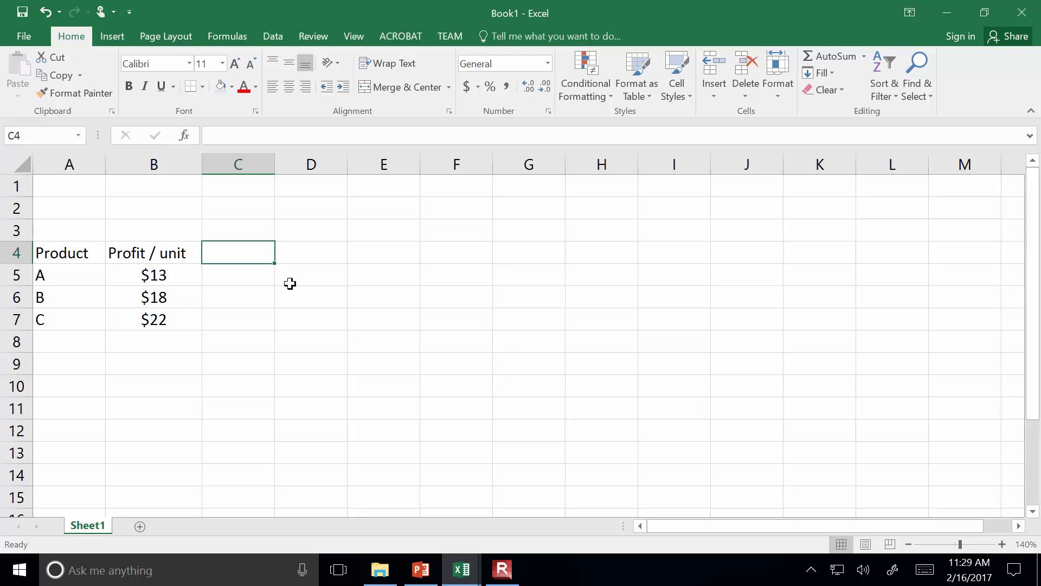
pyautogui.write('# of Units')
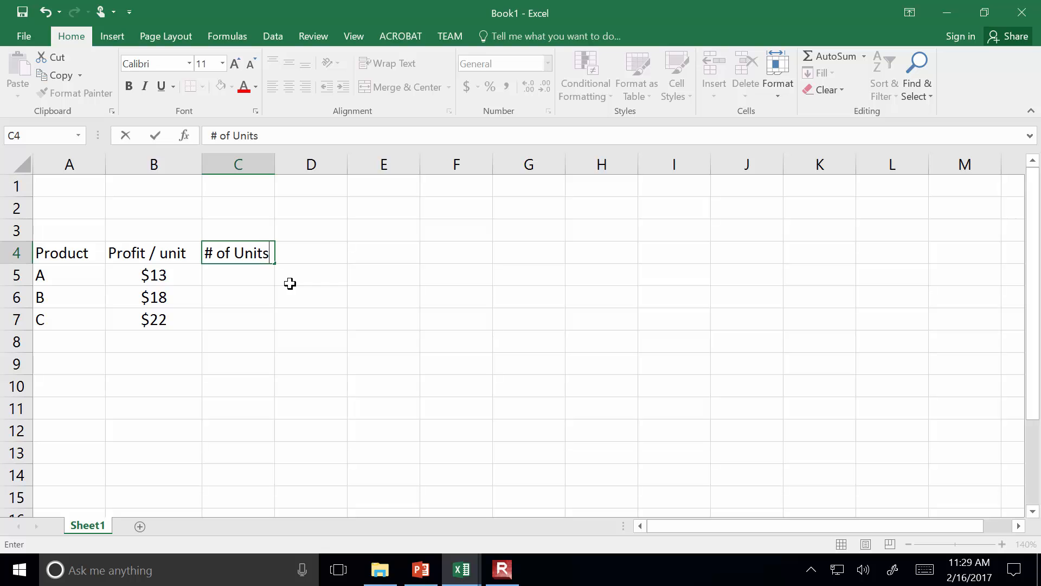
pyautogui.press('Return')
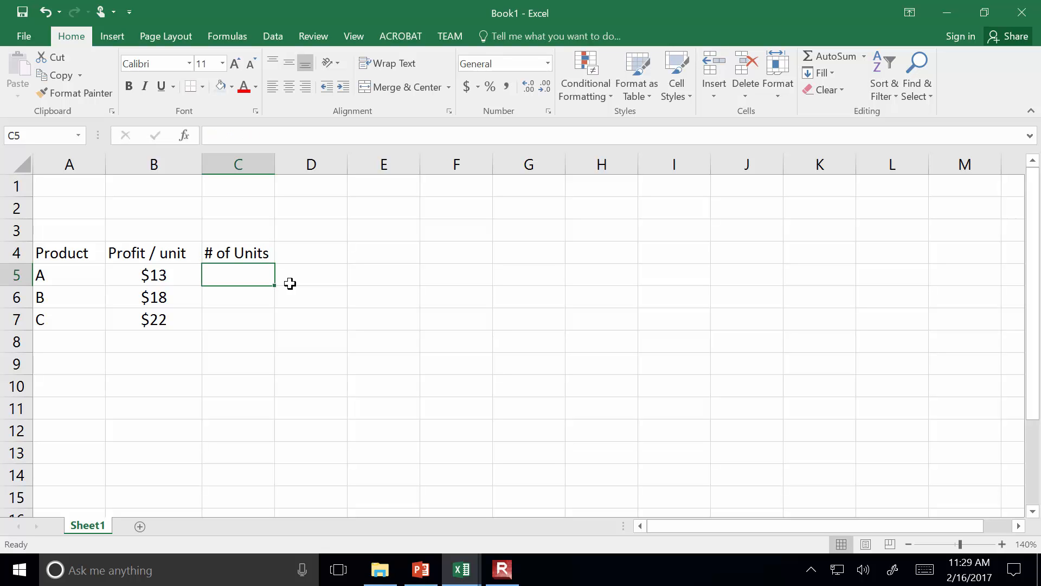
pyautogui.press('Right')
pyautogui.press('Up')
pyautogui.write('Profit')
pyautogui.press('Return')
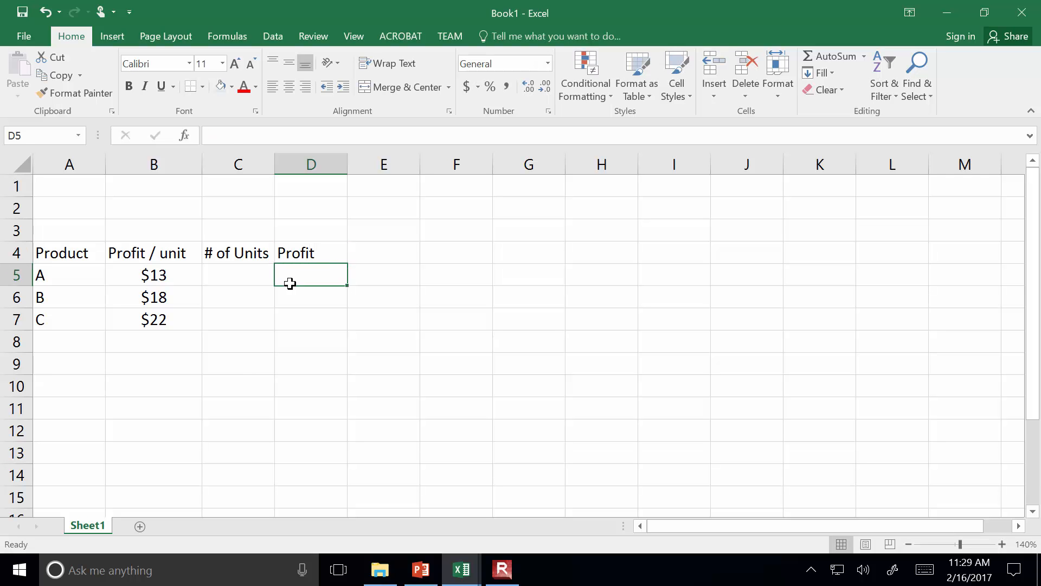
# Enter 1 as the number of units for products A, B and C in C5:C7
pyautogui.click(233, 277)
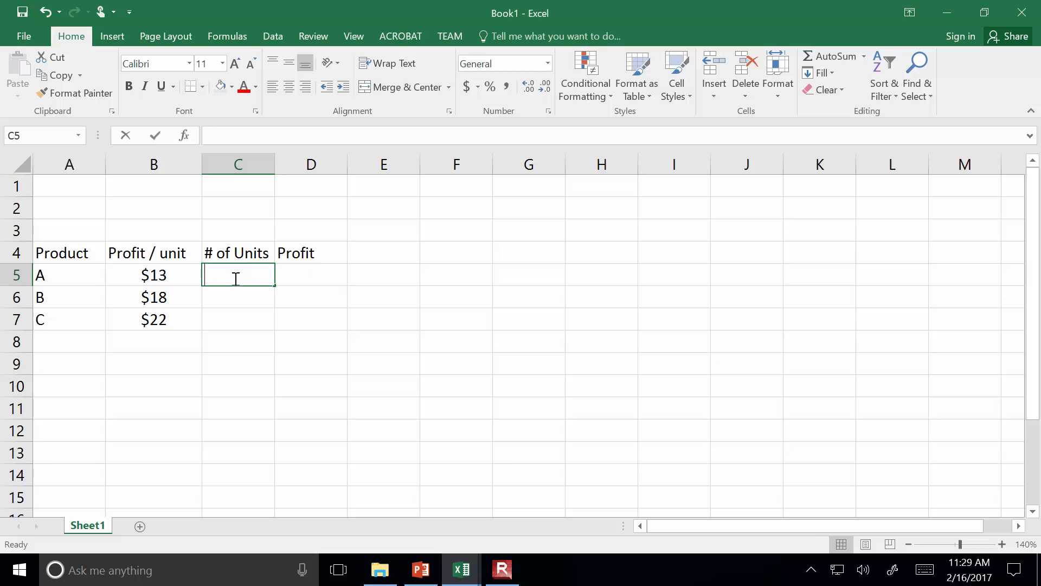
pyautogui.write('1')
pyautogui.press('Return')
pyautogui.write('1')
pyautogui.press('Return')
pyautogui.write('1')
pyautogui.press('Return')
# Calculate product A's profit in D5 with =C5*B5 and fill the formula down to D7
pyautogui.press('Right')
pyautogui.press('Up')
pyautogui.press('Up')
pyautogui.press('Up')
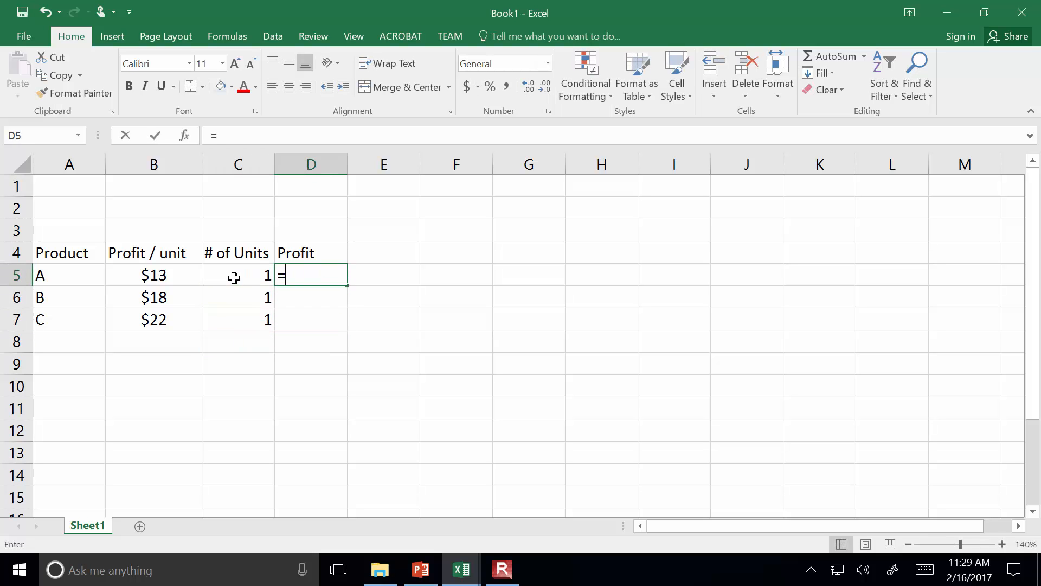
pyautogui.write('=')
pyautogui.click(234, 278)
pyautogui.write('*')
pyautogui.press('Left')
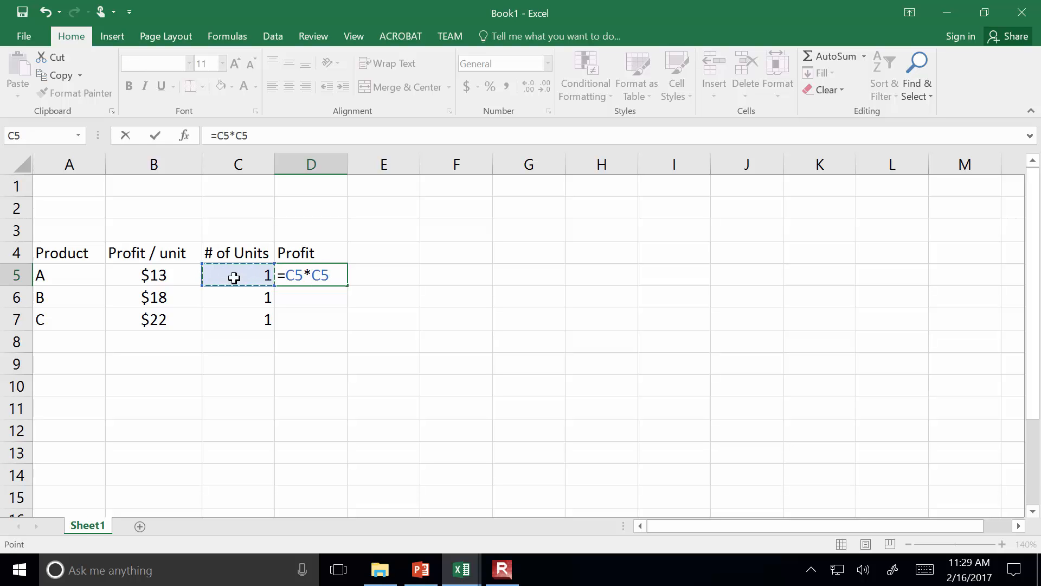
pyautogui.press('Left')
pyautogui.press('Return')
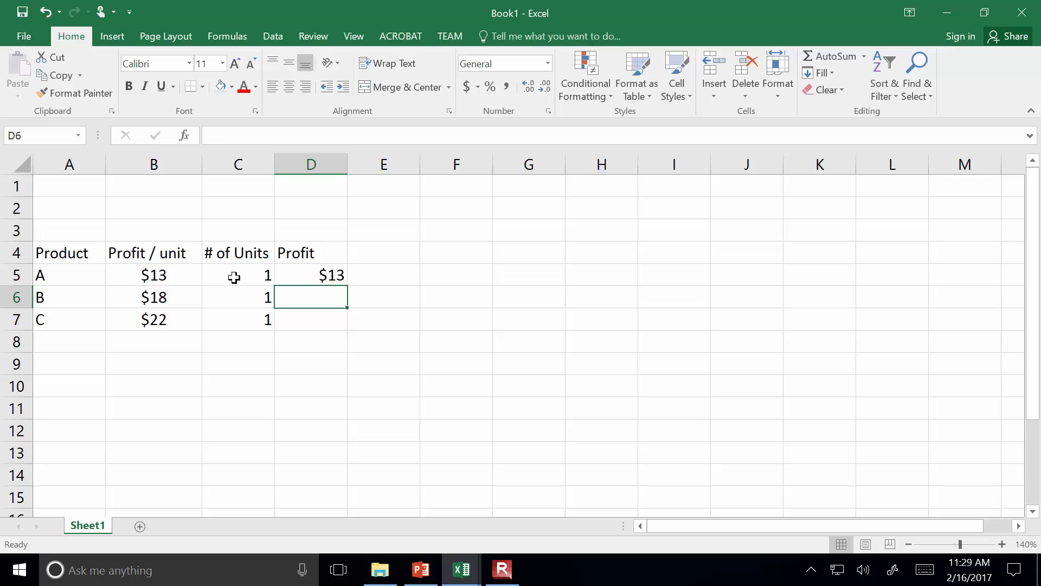
pyautogui.click(332, 269)
pyautogui.moveTo(347, 287); pyautogui.dragTo(348, 337)
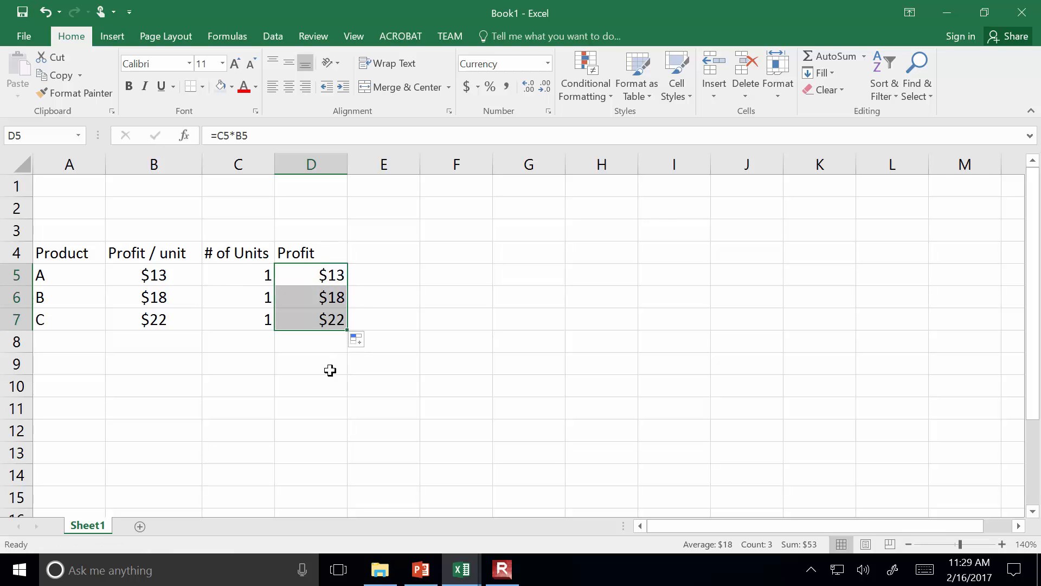
# Label the total by entering "<- Total Profit" in cell E9
pyautogui.click(390, 361)
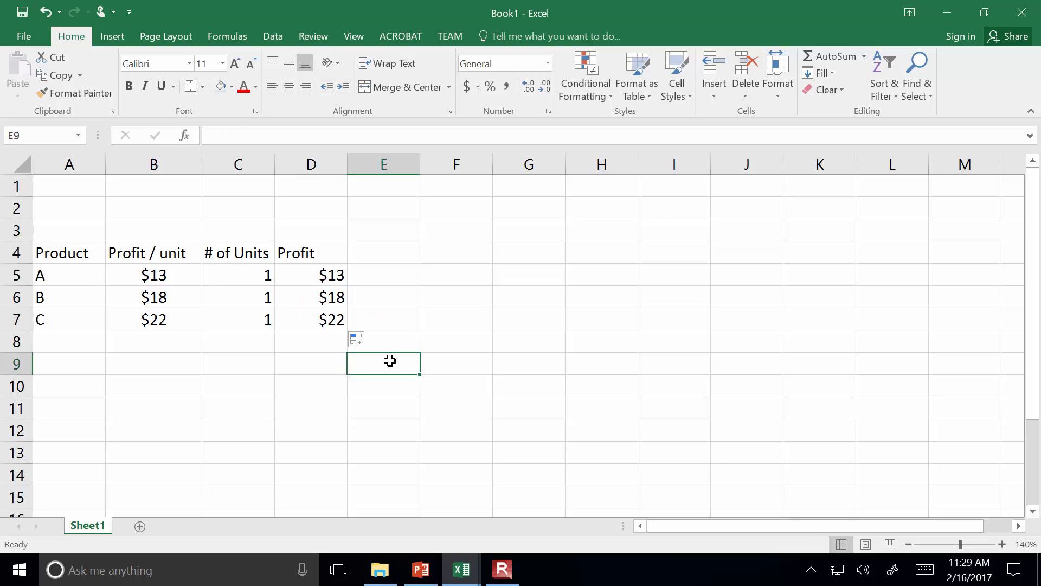
pyautogui.write('<-')
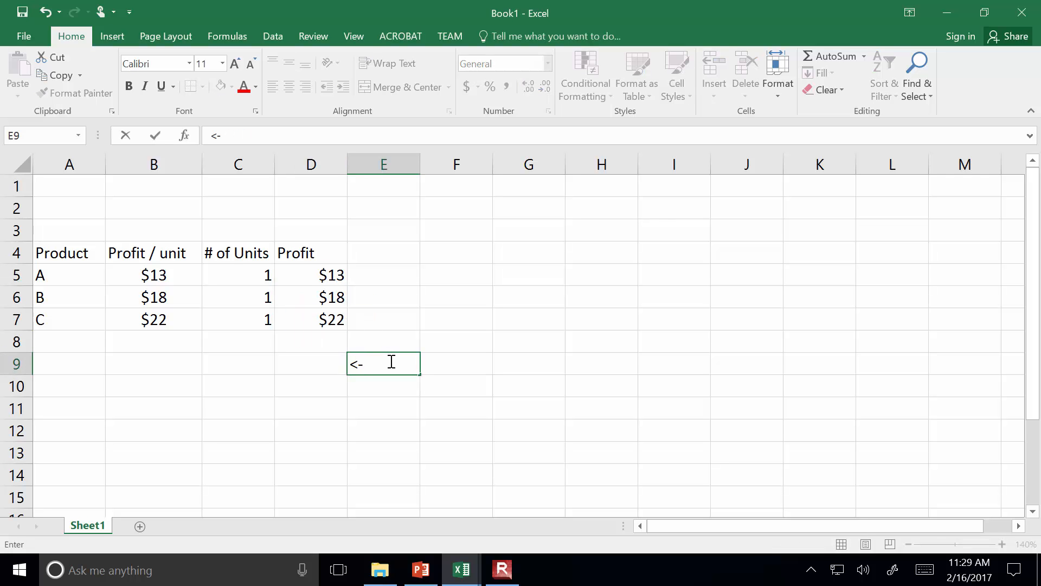
pyautogui.write(' TOta')
pyautogui.press('BackSpace')
pyautogui.press('BackSpace')
pyautogui.press('BackSpace')
pyautogui.write('otal Profit')
# Sum the three product profits in D5:D7 in cell D9
pyautogui.press('Left')
pyautogui.write('=sum(')
pyautogui.press('Up')
pyautogui.press('Up')
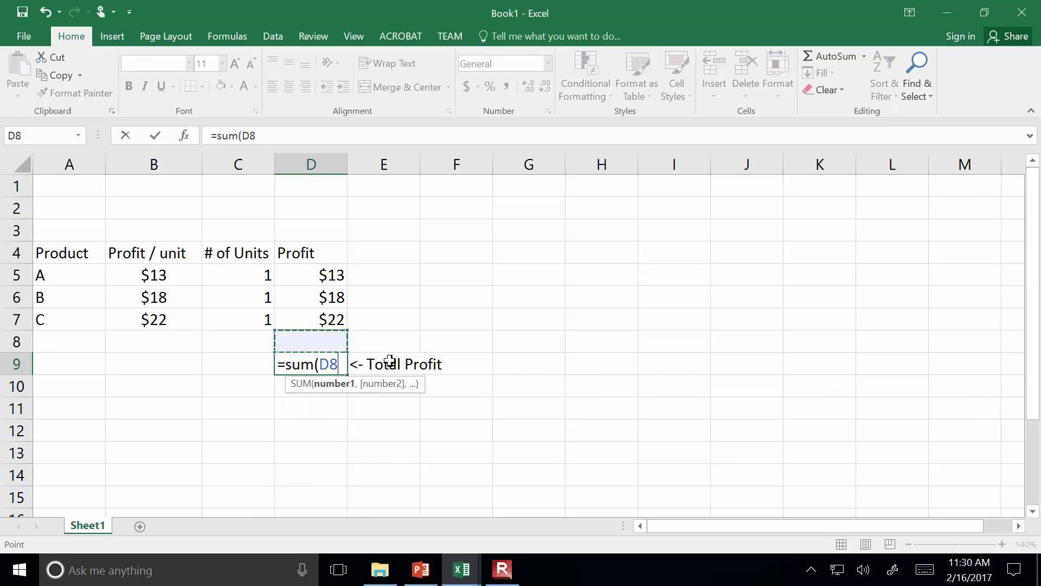
pyautogui.hotkey('shift', 'Up')
pyautogui.hotkey('shift', 'Up')
pyautogui.press('Return')
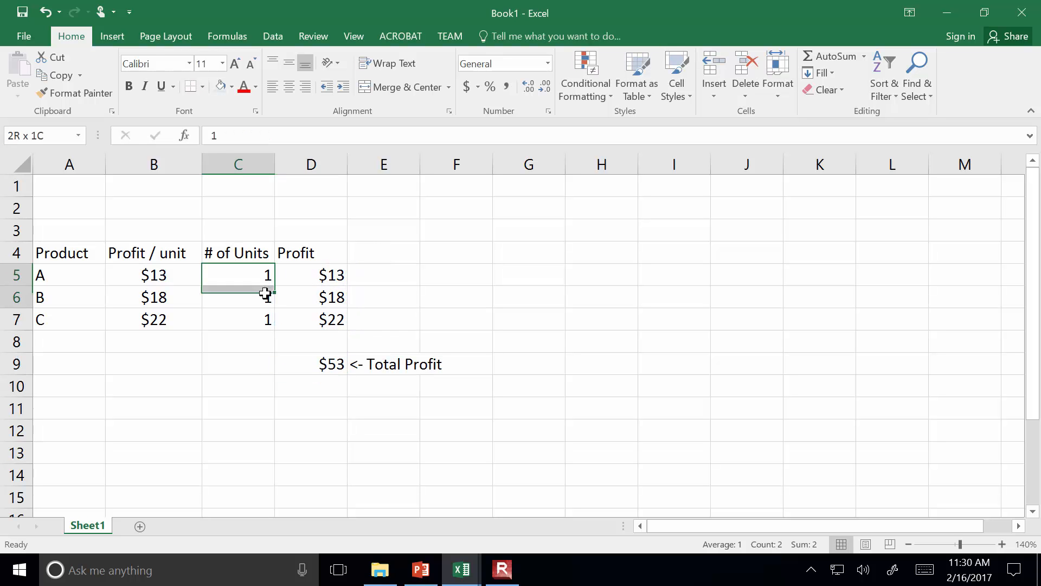
# Center the # of Units and Profit columns together with the total in C4:D9
pyautogui.moveTo(249, 276); pyautogui.dragTo(302, 341)
pyautogui.moveTo(252, 258); pyautogui.dragTo(318, 365)
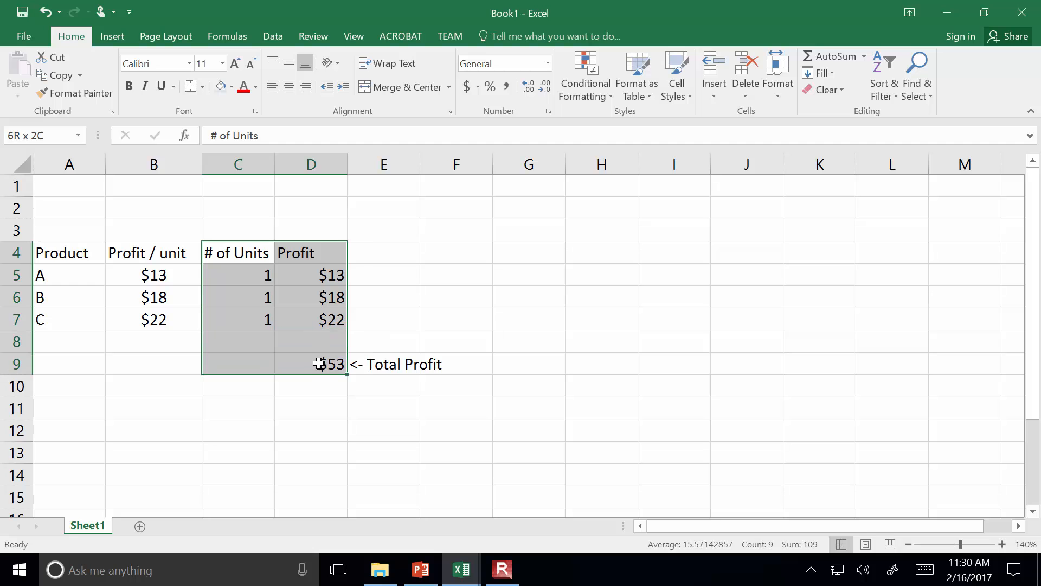
pyautogui.click(293, 85)
pyautogui.click(593, 332)
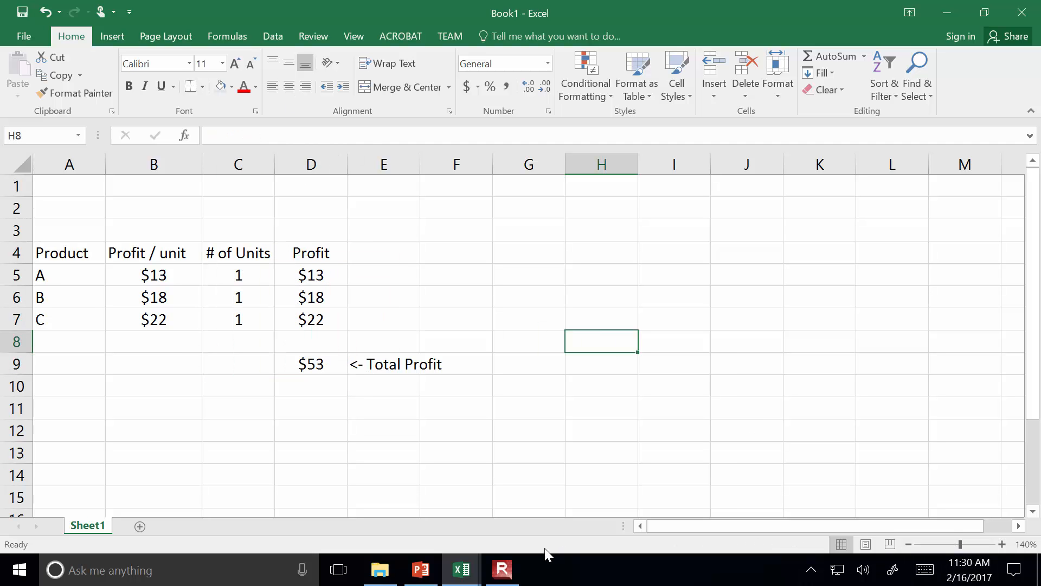
pyautogui.click(503, 570)
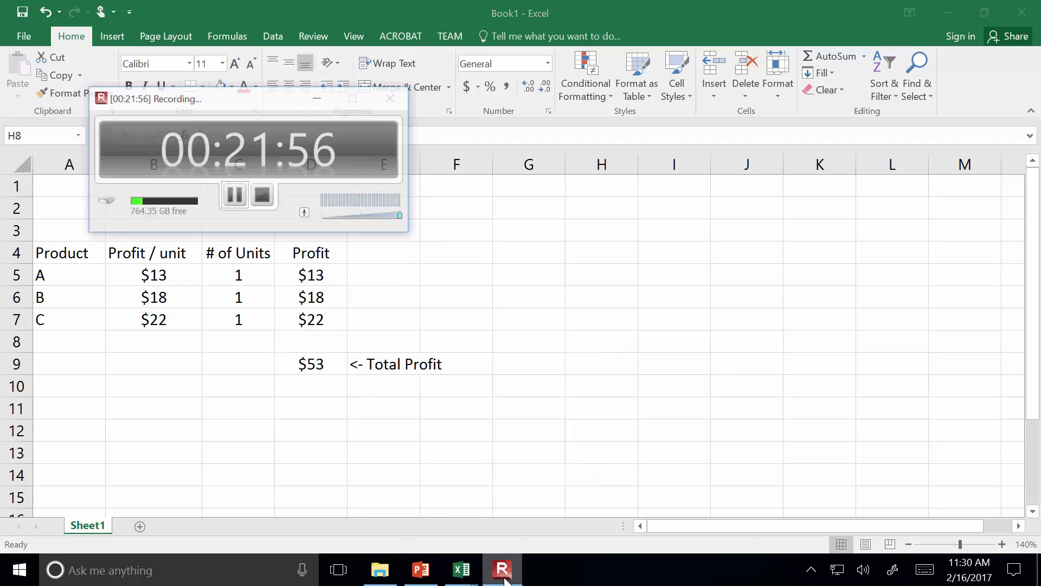
pyautogui.click(220, 174)
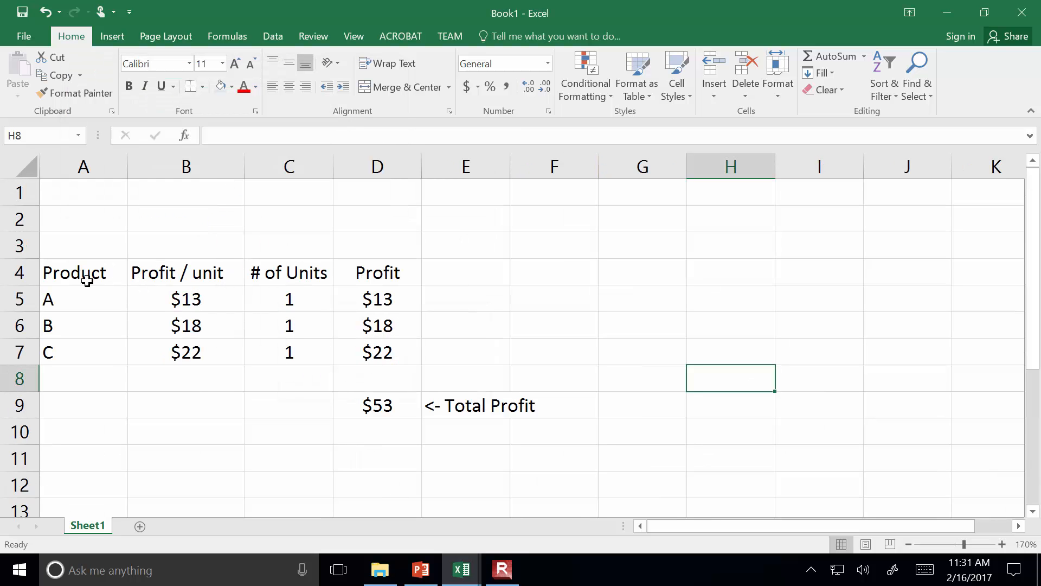
# Center the product letters A, B and C in A5:A7
pyautogui.moveTo(84, 298); pyautogui.dragTo(89, 351)
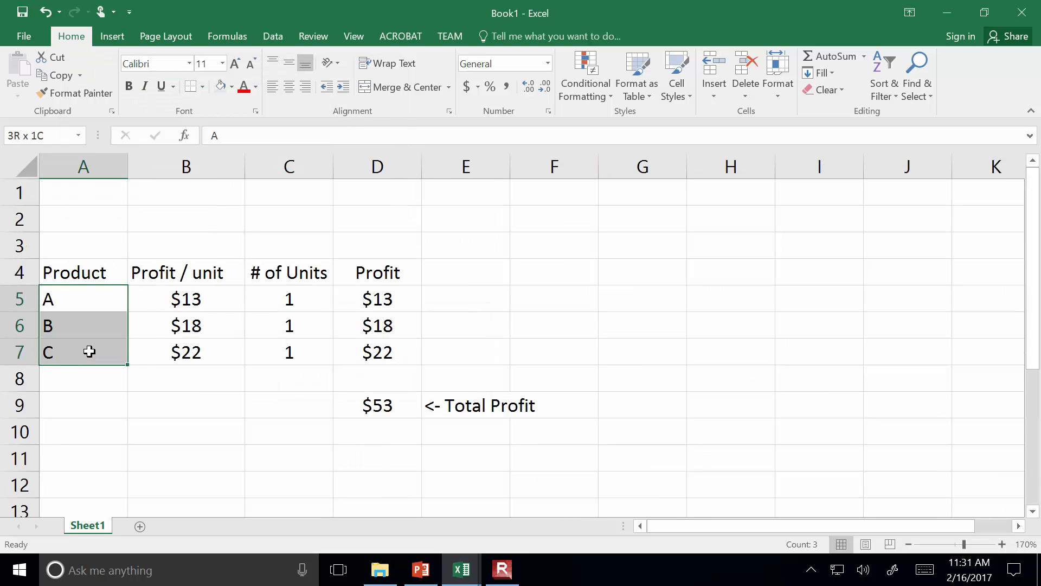
pyautogui.click(289, 87)
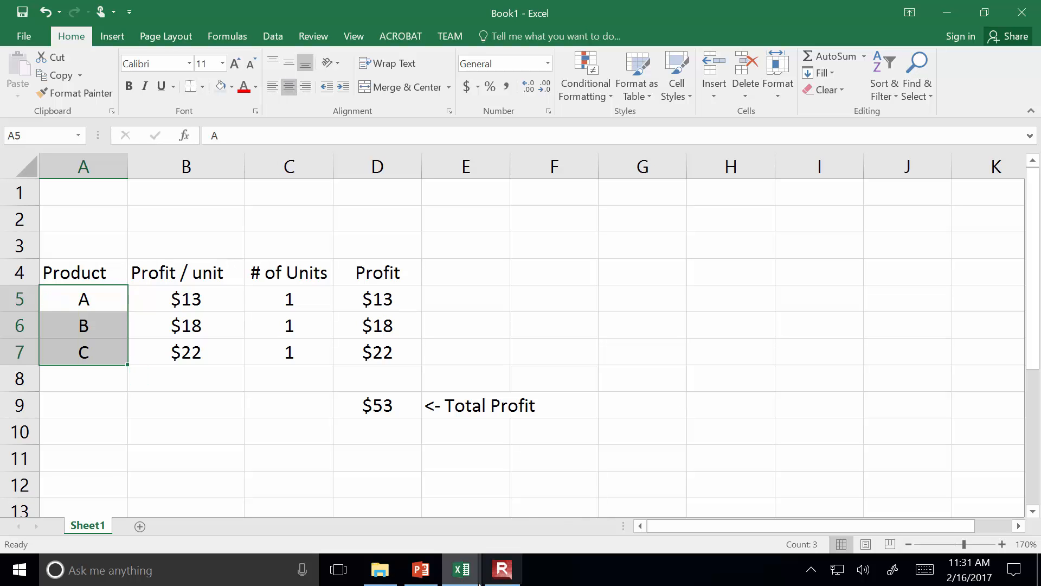
# Switch to the PowerPoint lecture and copy the four constraint lines from slide 12
pyautogui.click(409, 578)
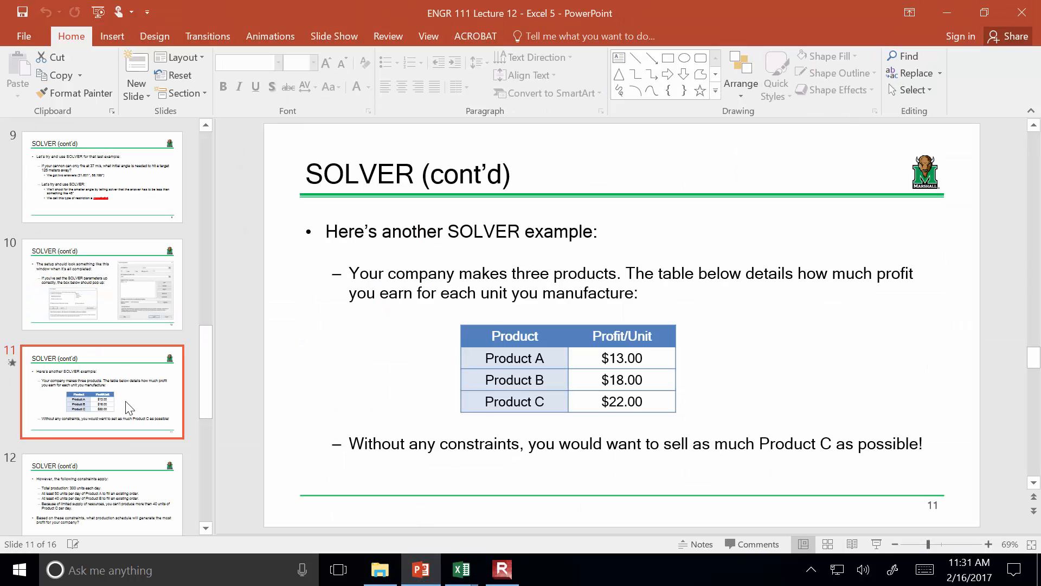
pyautogui.click(103, 507)
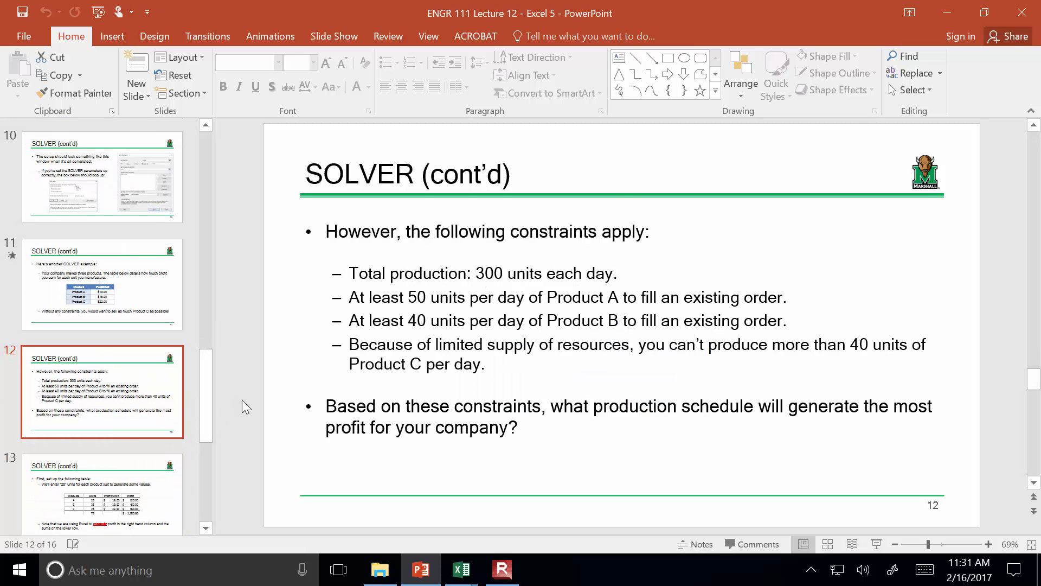
pyautogui.click(493, 365)
pyautogui.moveTo(493, 365); pyautogui.dragTo(342, 270)
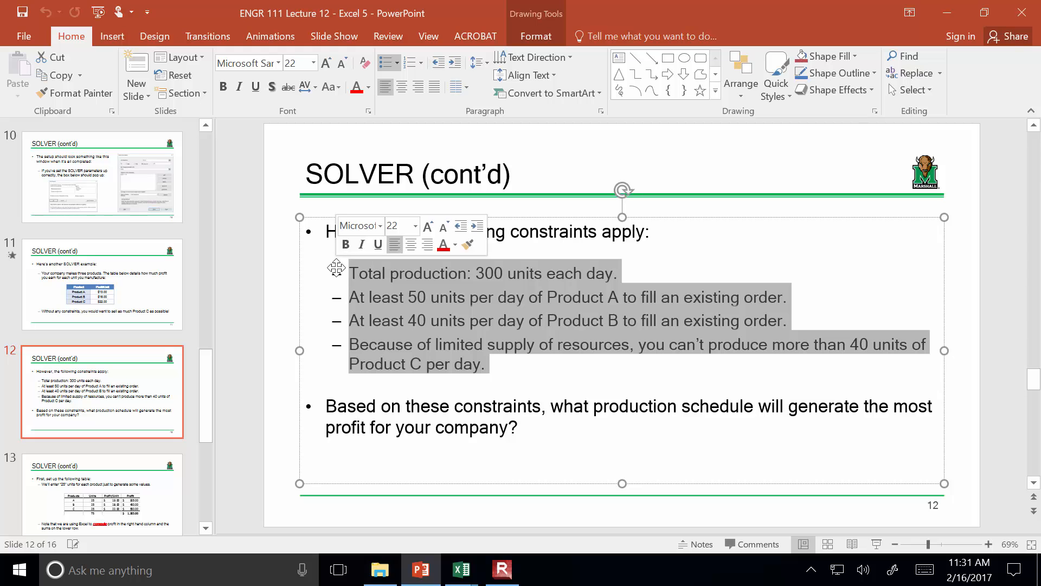
# Switch to Book1 in Excel, paste the copied constraints starting at H4, and set their font size to 15
pyautogui.moveTo(461, 568)
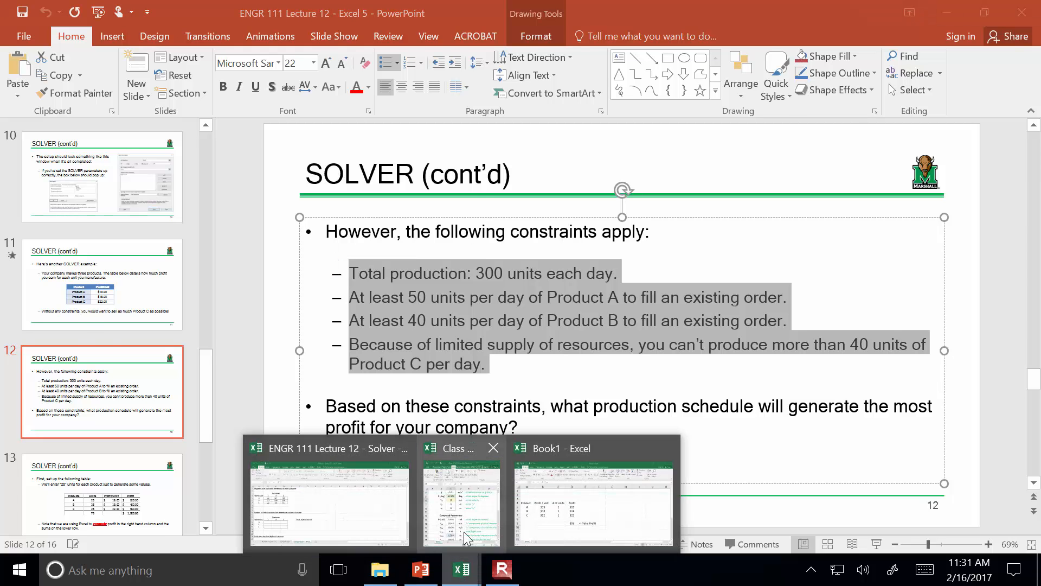
pyautogui.moveTo(579, 523)
pyautogui.click(540, 519)
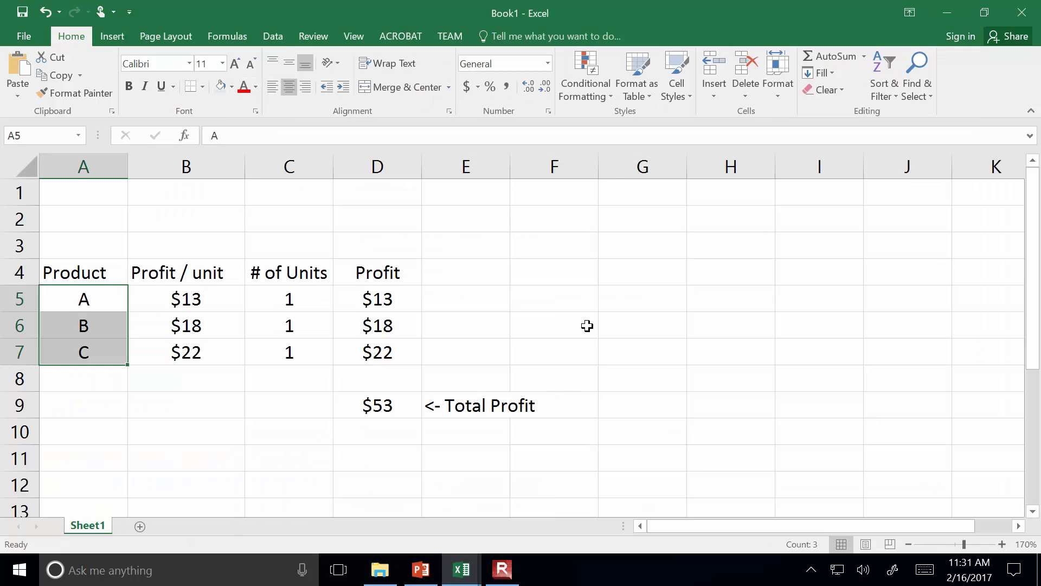
pyautogui.click(705, 270)
pyautogui.hotkey('ctrl', 'v')
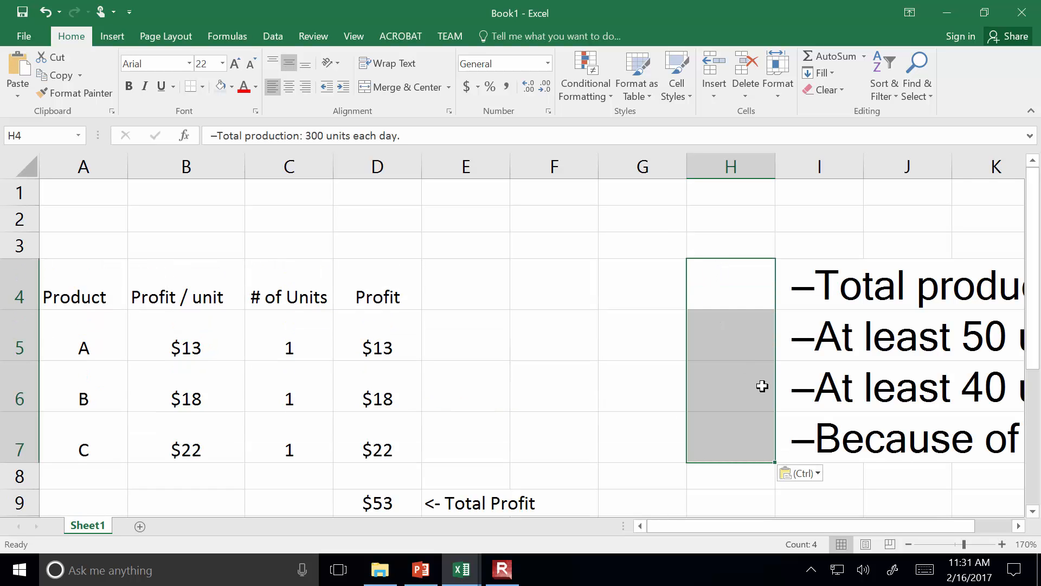
pyautogui.click(213, 63)
pyautogui.write('15')
pyautogui.press('Return')
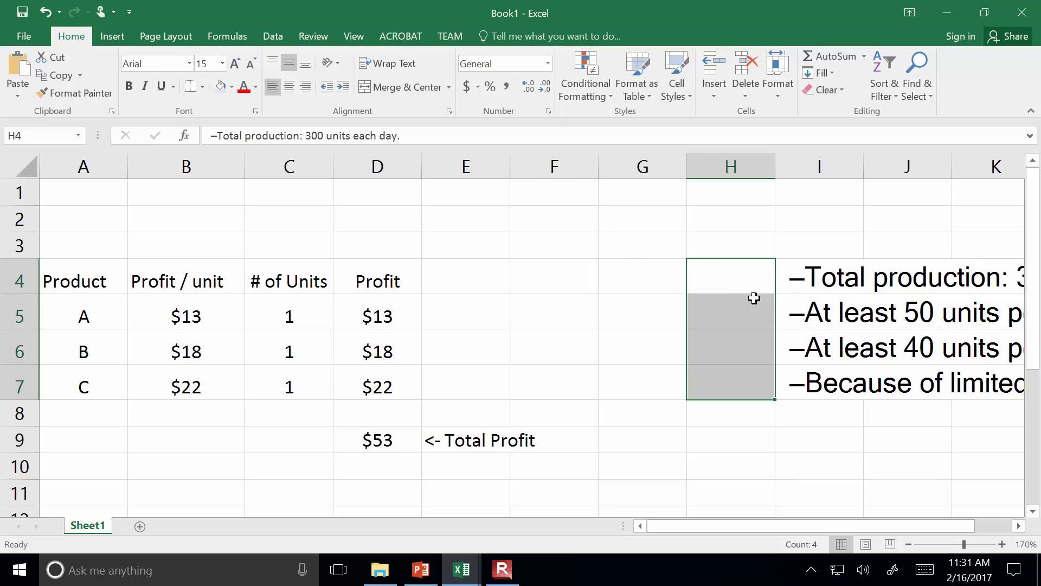
# Move the pasted constraint lines below the product table so they start at cell A11
pyautogui.click(713, 262)
pyautogui.moveTo(721, 274); pyautogui.dragTo(643, 342)
pyautogui.click(834, 281)
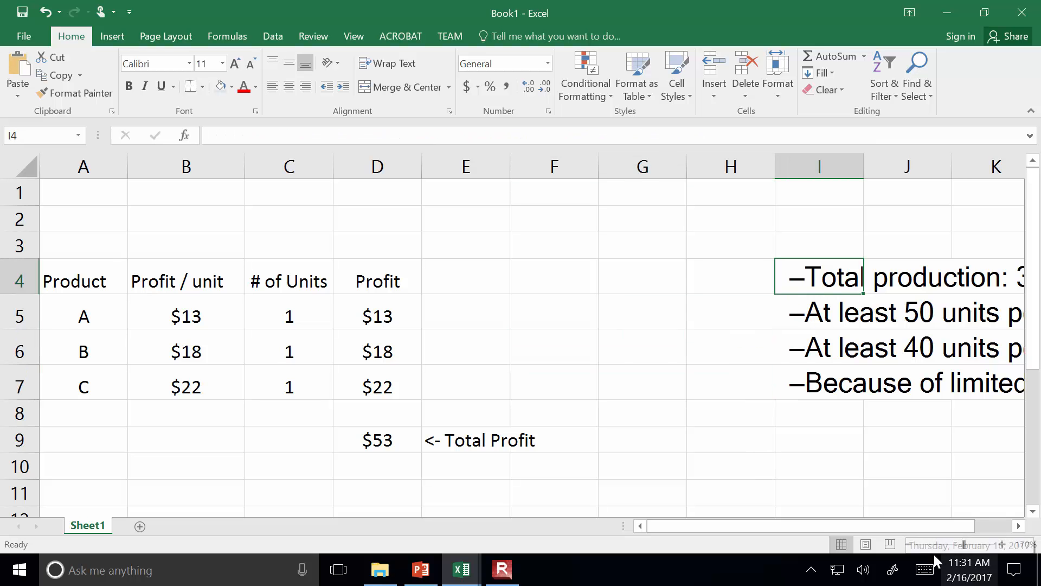
pyautogui.click(909, 544)
pyautogui.click(909, 544)
pyautogui.click(909, 544)
pyautogui.click(909, 544)
pyautogui.click(909, 543)
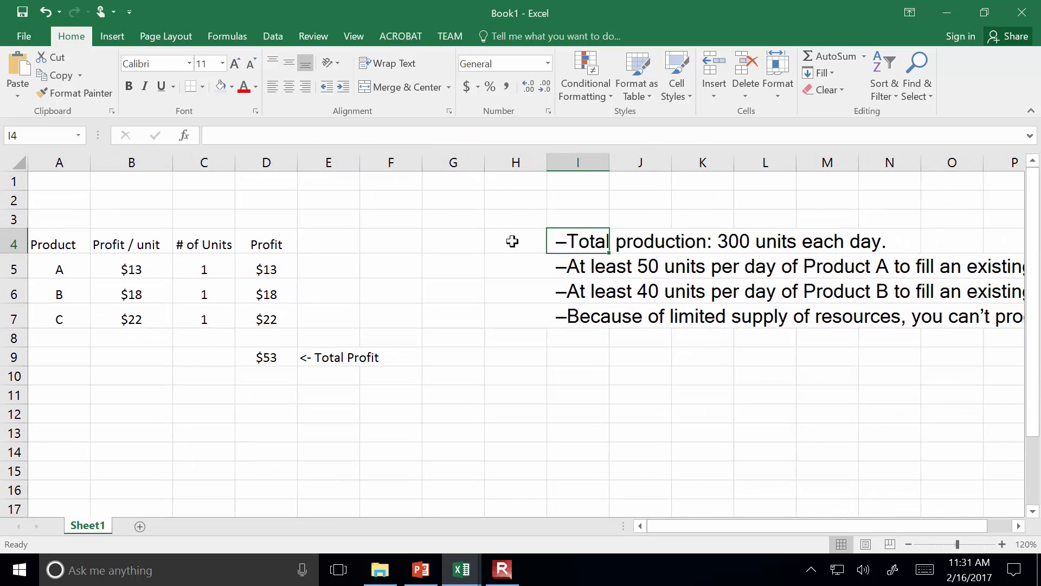
pyautogui.click(591, 363)
pyautogui.moveTo(558, 250); pyautogui.dragTo(561, 312)
pyautogui.moveTo(528, 243); pyautogui.dragTo(515, 324)
pyautogui.click(519, 325)
pyautogui.moveTo(524, 239); pyautogui.dragTo(11, 439)
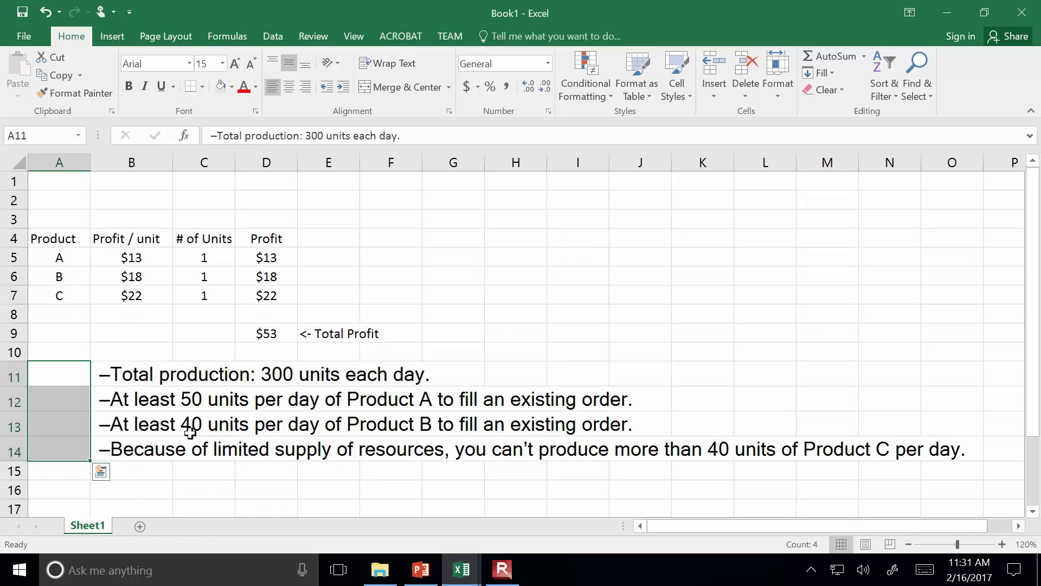
# Set the font size of the constraint lines in A11:A14 to 12 and magnify the sheet to 140%
pyautogui.click(216, 70)
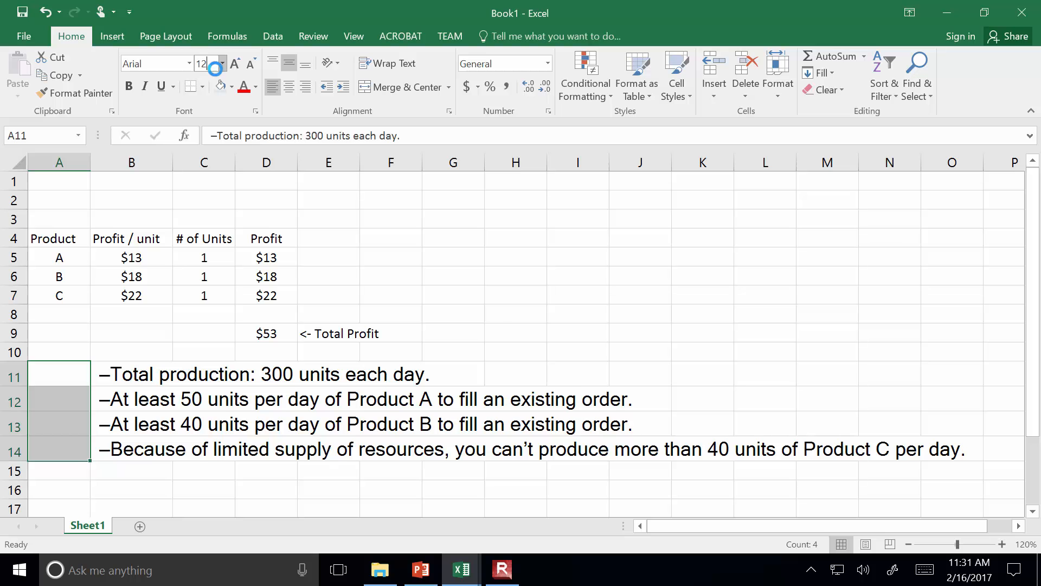
pyautogui.write('12')
pyautogui.press('Return')
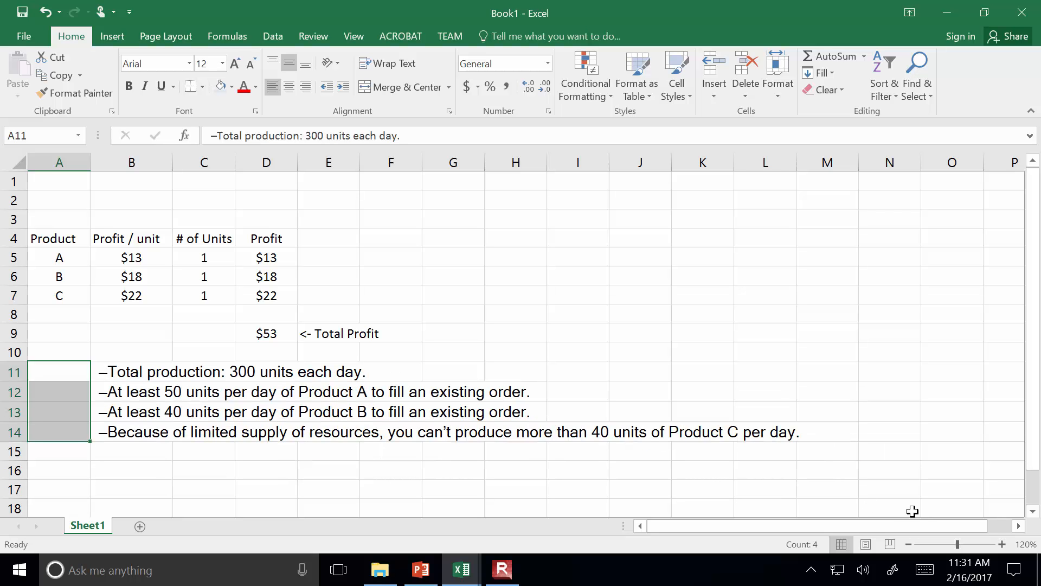
pyautogui.click(1001, 544)
pyautogui.click(1002, 544)
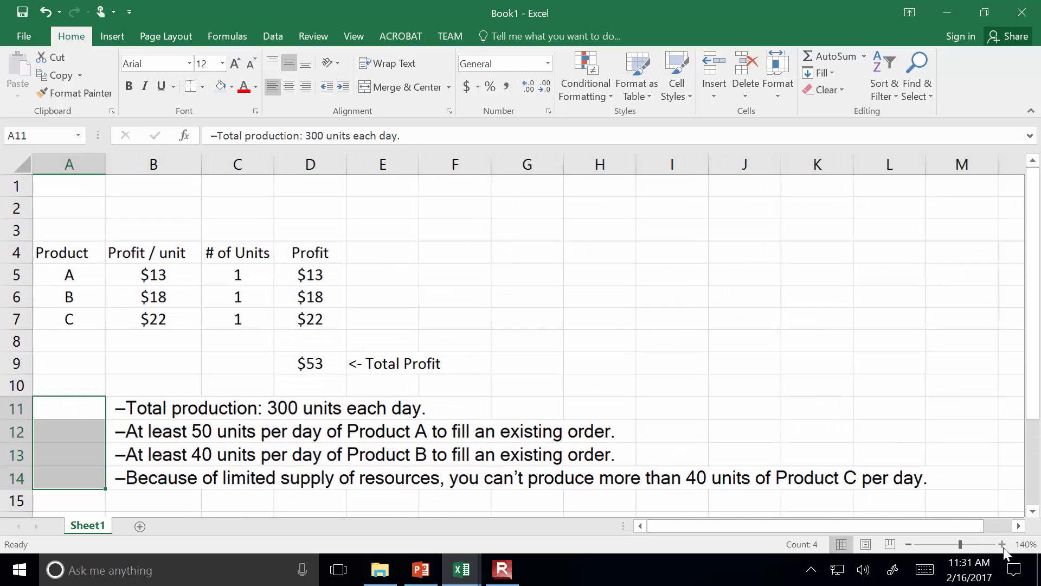
pyautogui.click(218, 431)
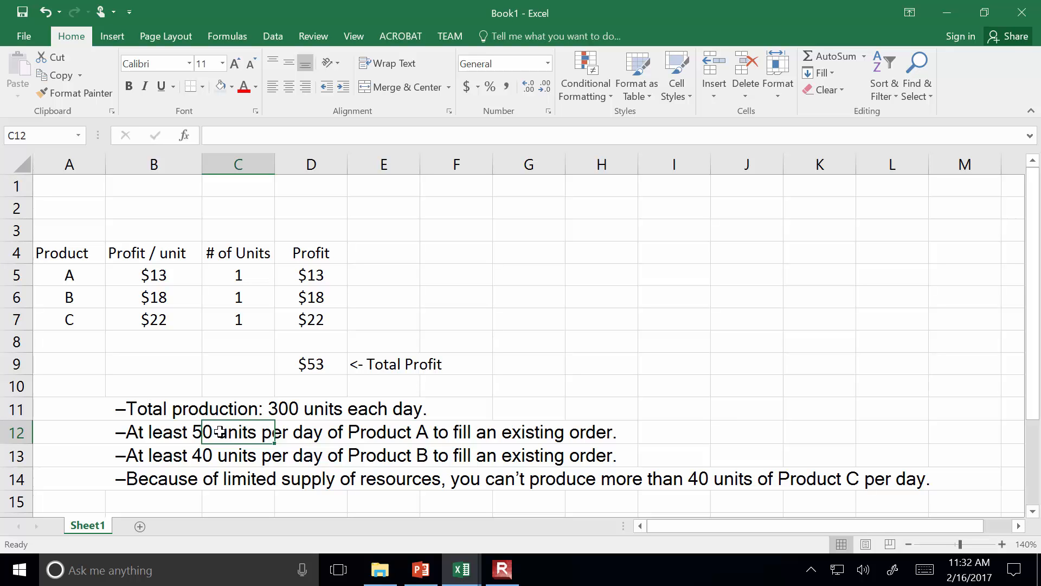
pyautogui.click(187, 455)
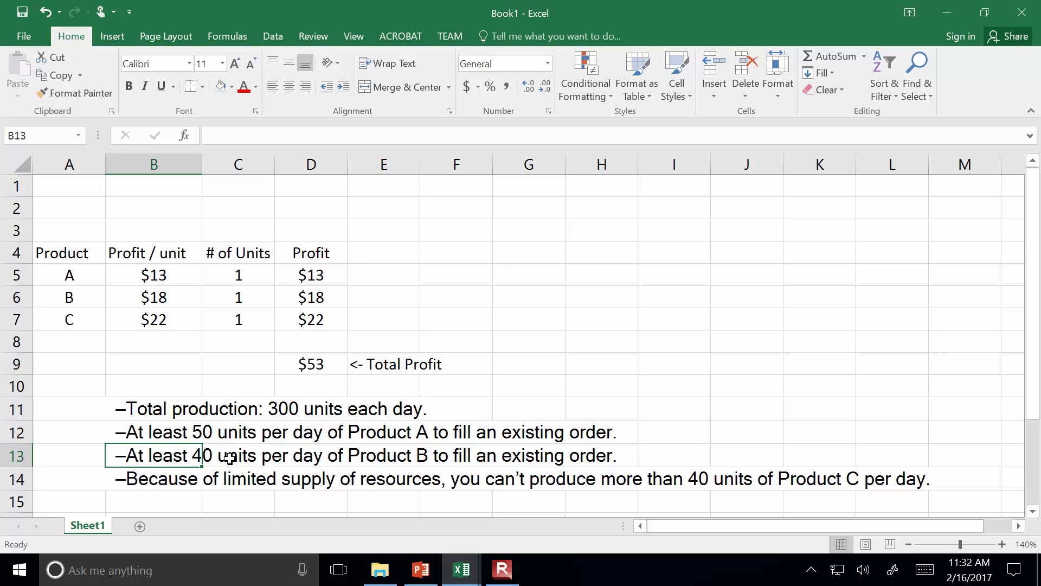
pyautogui.click(633, 326)
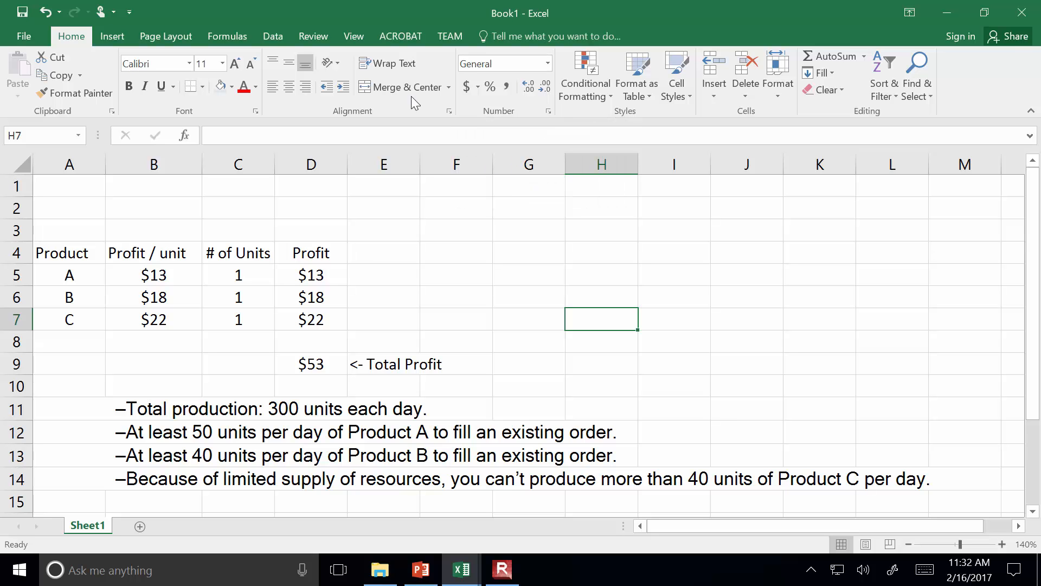
# Open Solver, set D9 as the objective and C5:C7 as the changing variable cells, and close the dialog
pyautogui.click(271, 37)
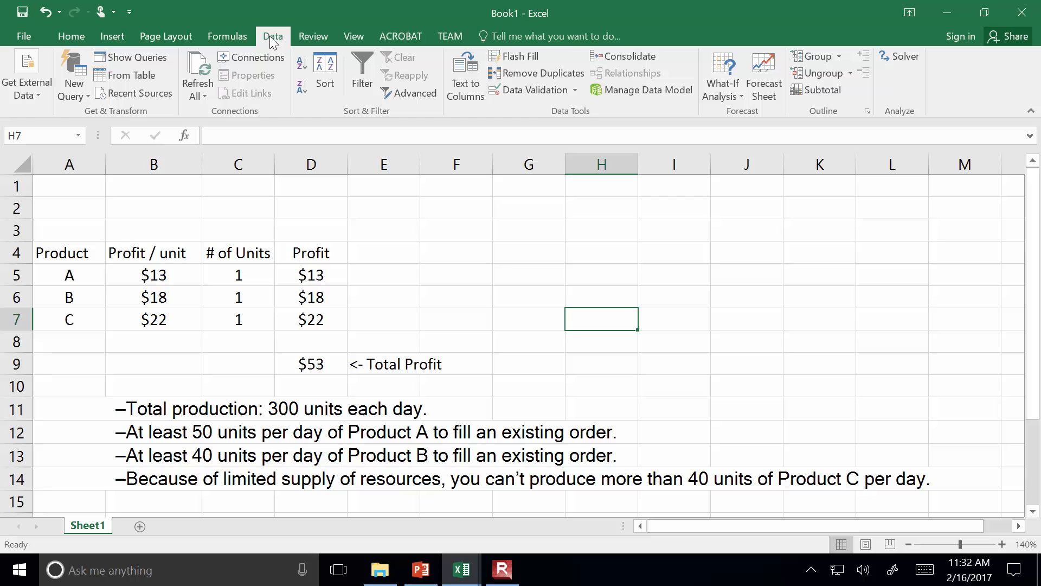
pyautogui.click(891, 57)
pyautogui.moveTo(352, 49); pyautogui.dragTo(847, 71)
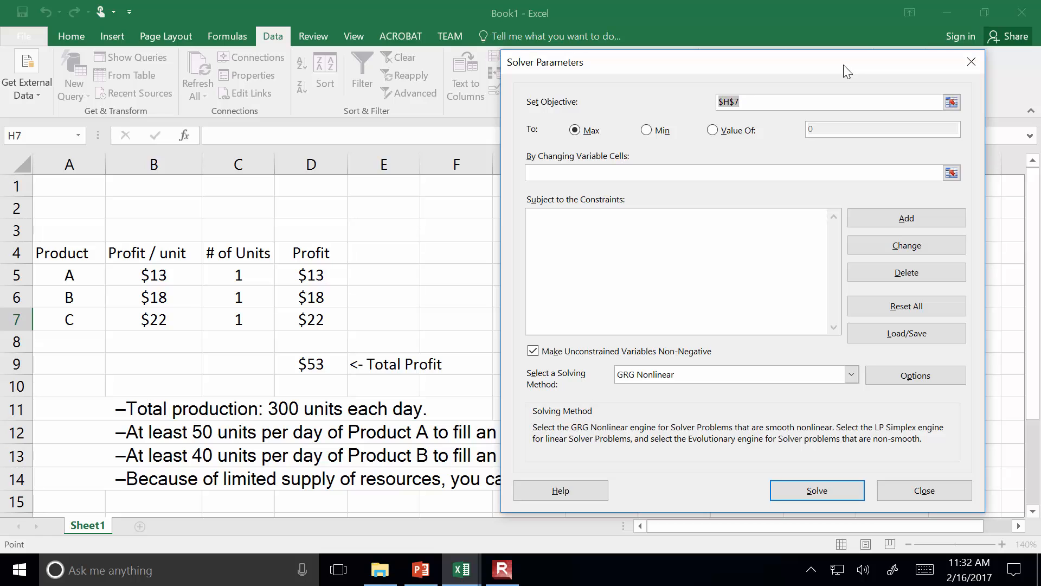
pyautogui.click(304, 364)
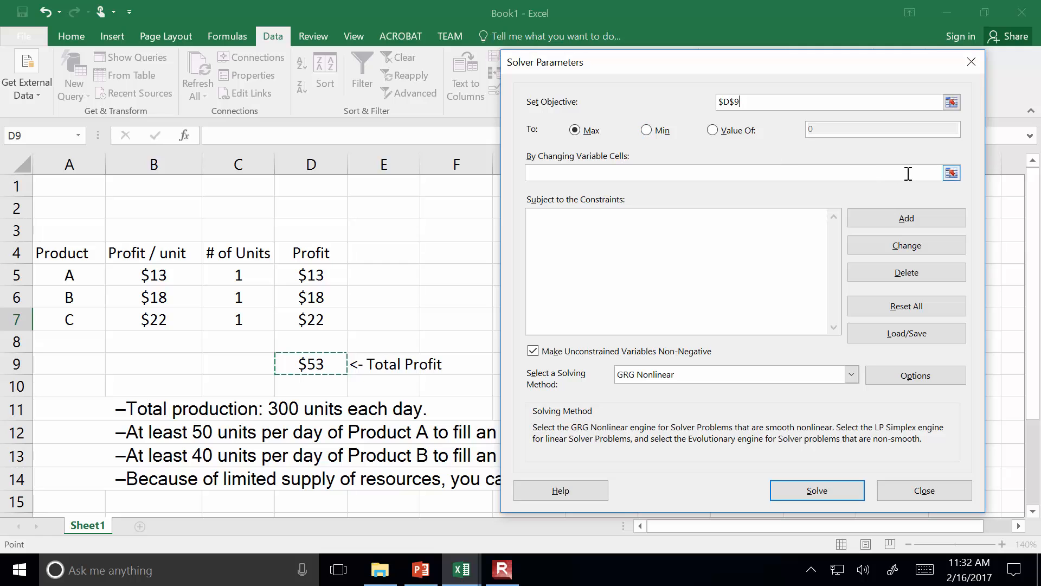
pyautogui.click(952, 173)
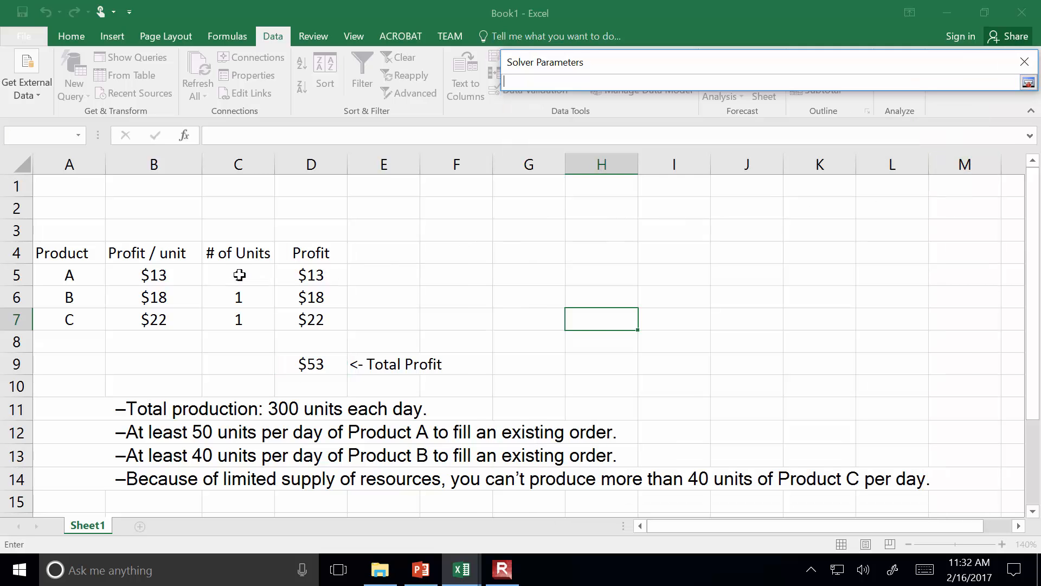
pyautogui.moveTo(231, 273); pyautogui.dragTo(222, 315)
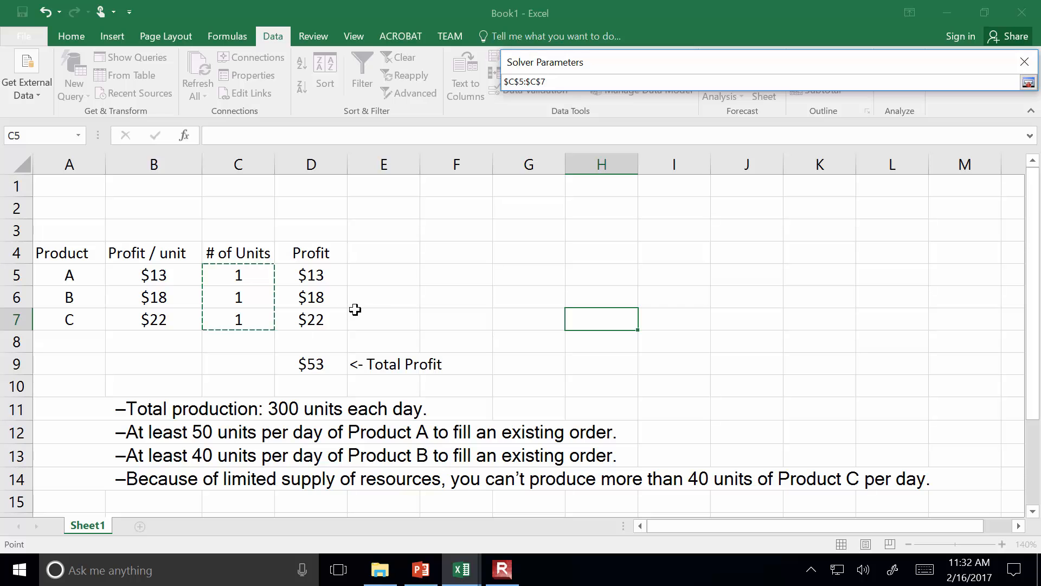
pyautogui.press('Return')
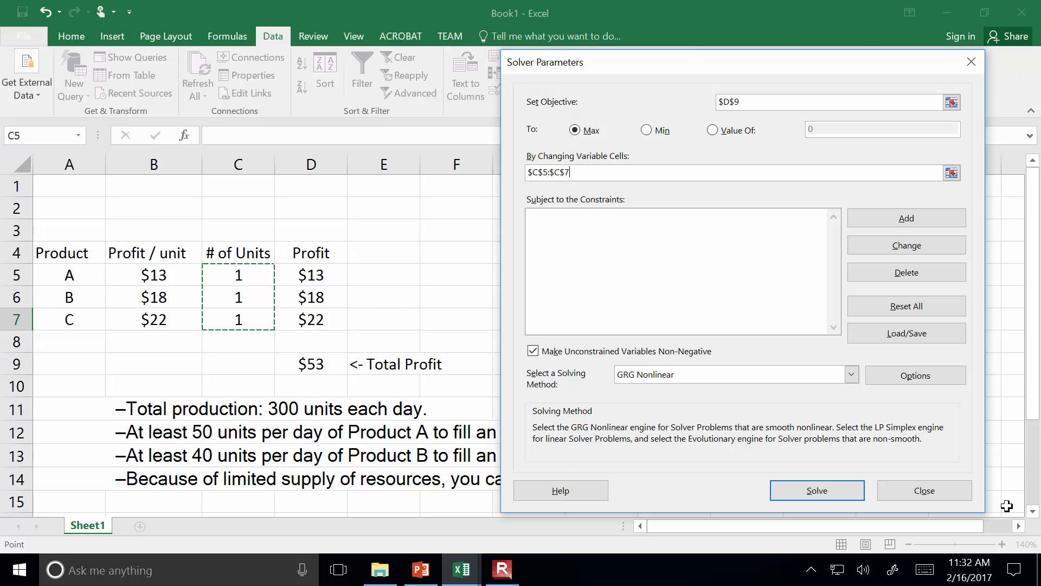
pyautogui.click(957, 500)
# Total the number of units in C9 with =SUM(C5:C7)
pyautogui.click(216, 364)
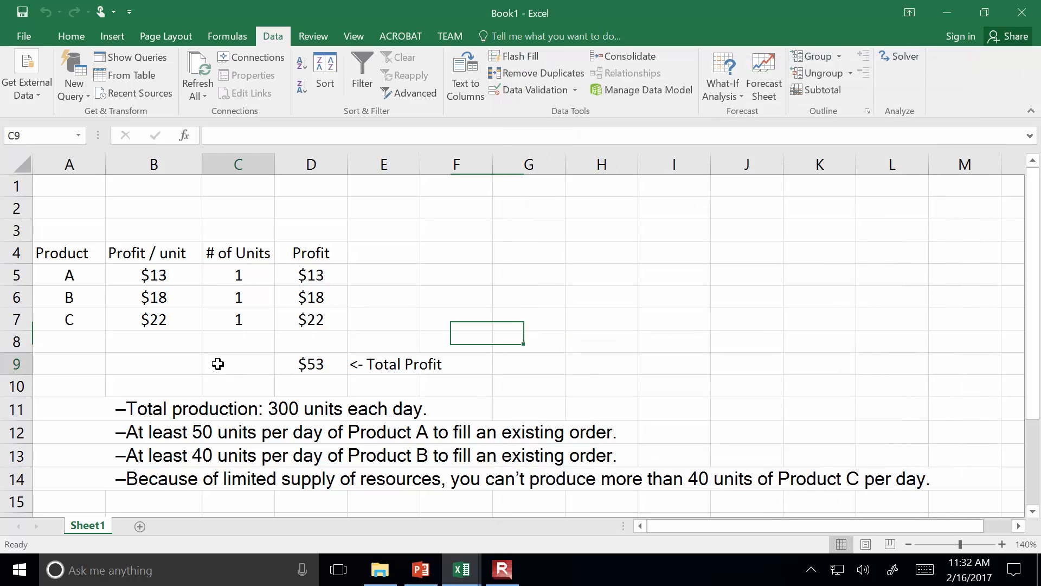
pyautogui.write('=sum(')
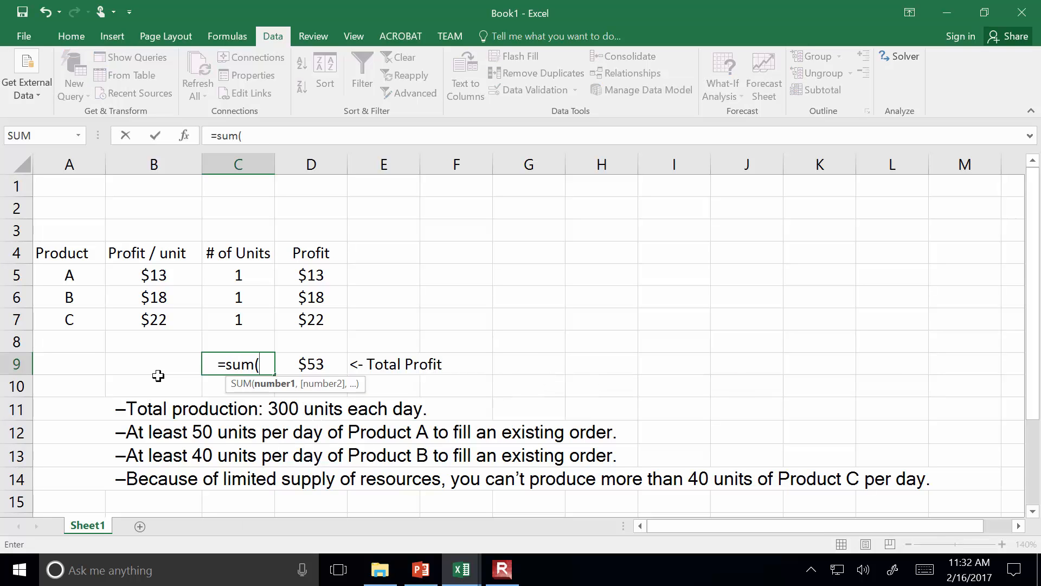
pyautogui.press('Up')
pyautogui.press('Up')
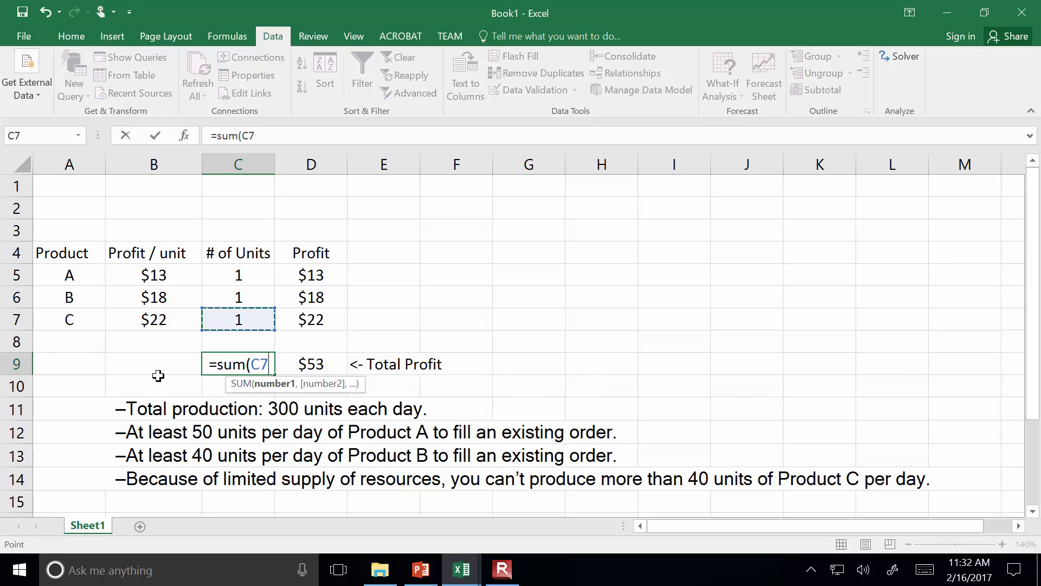
pyautogui.hotkey('shift', 'Up')
pyautogui.hotkey('shift', 'Up')
pyautogui.press('Return')
pyautogui.press('Up')
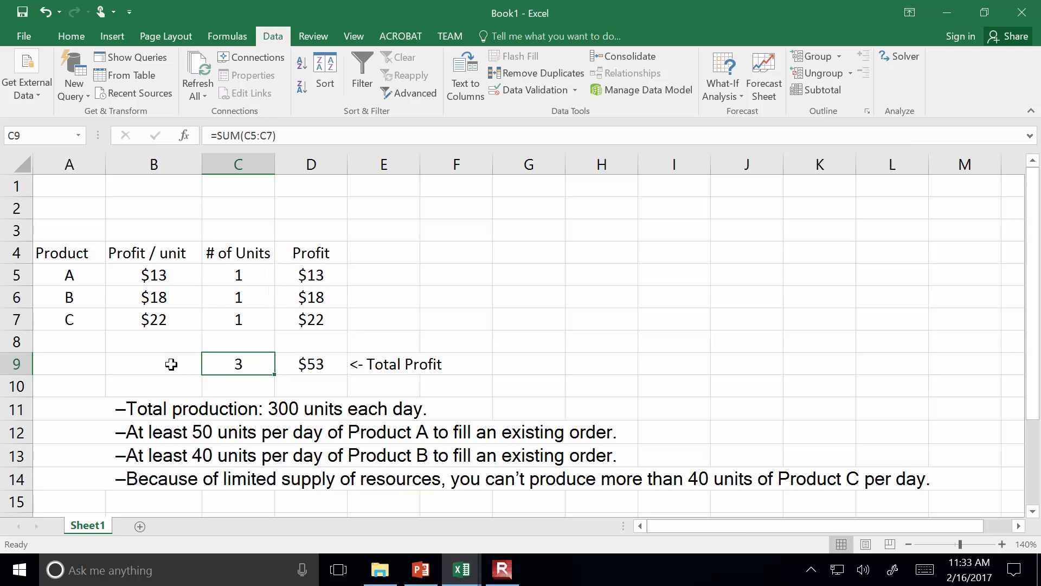
# Label cell B9 as "Total # Units:"
pyautogui.click(188, 363)
pyautogui.write('Total')
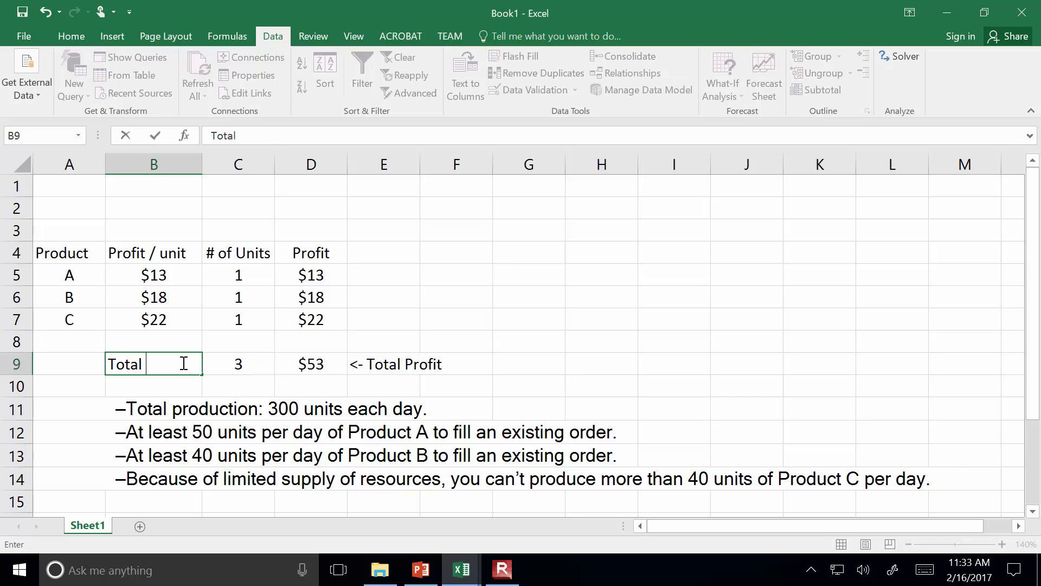
pyautogui.write(' # Units:')
pyautogui.press('Return')
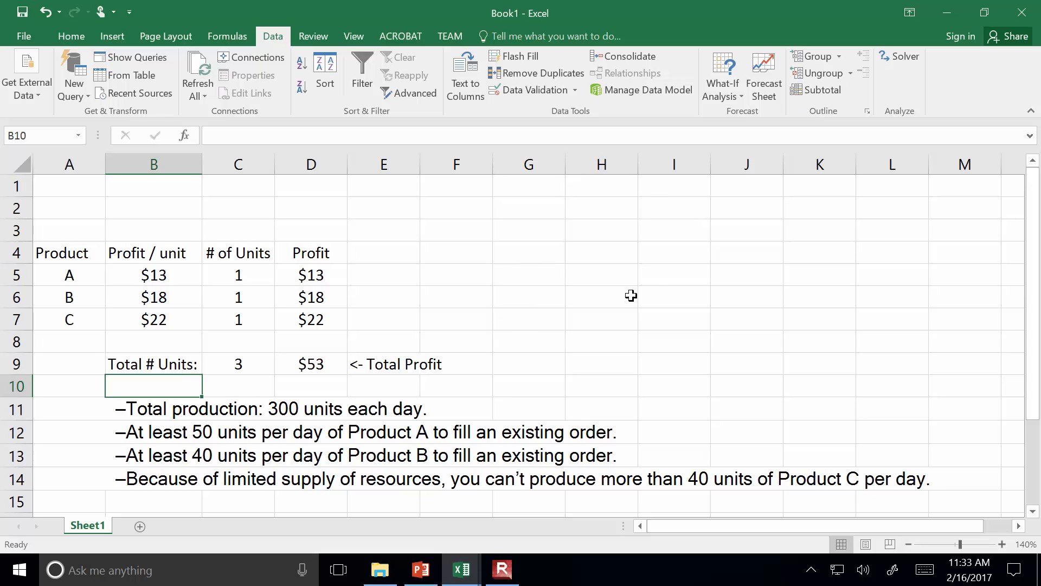
# Reopen Solver and specify C5:C7 again as the changing variable cells
pyautogui.click(898, 57)
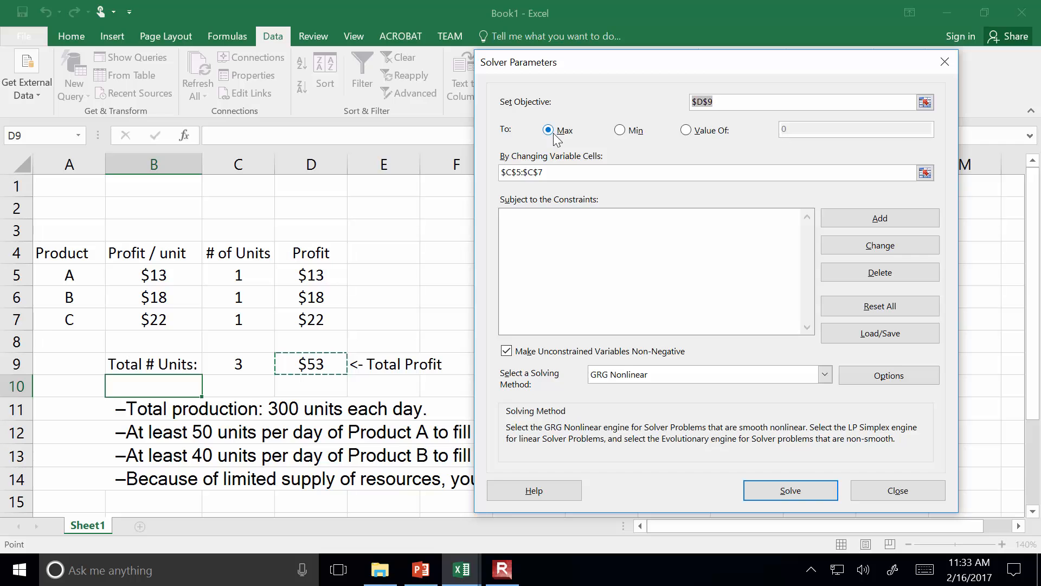
pyautogui.click(925, 172)
pyautogui.moveTo(248, 272); pyautogui.dragTo(241, 322)
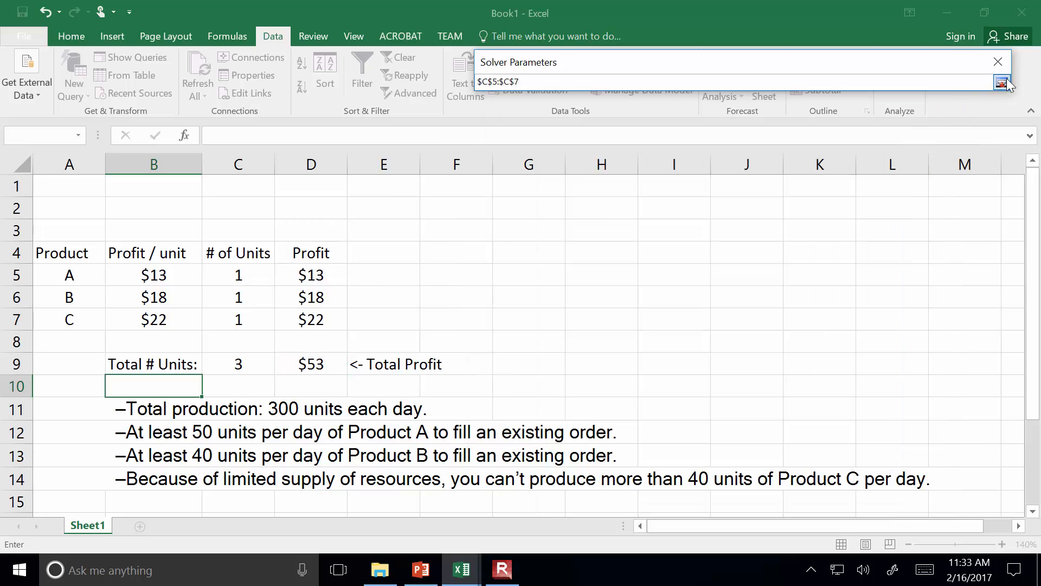
pyautogui.click(1001, 82)
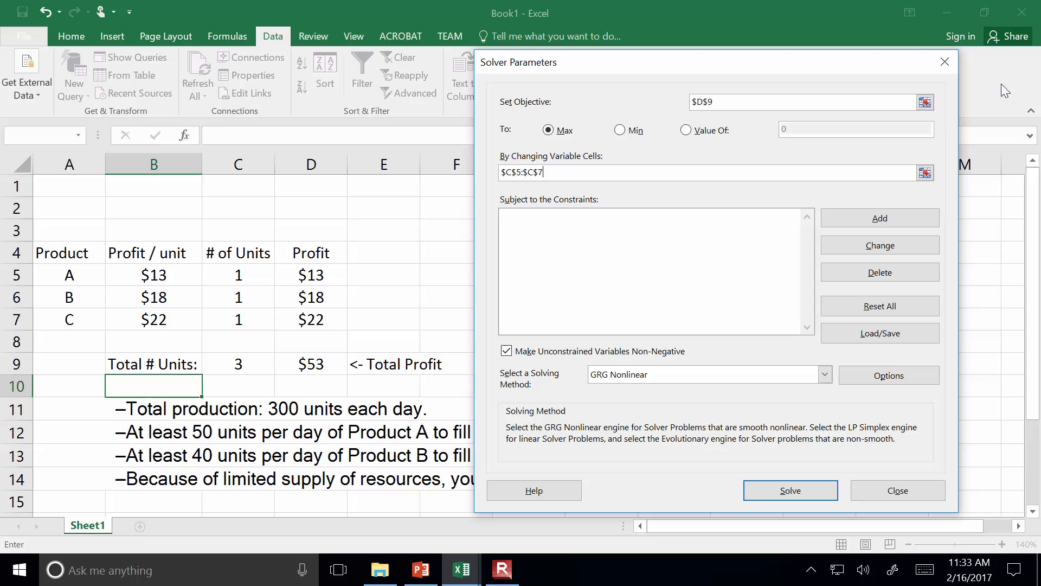
# Add a Solver constraint requiring the total number of units in C9 to equal 300
pyautogui.click(893, 220)
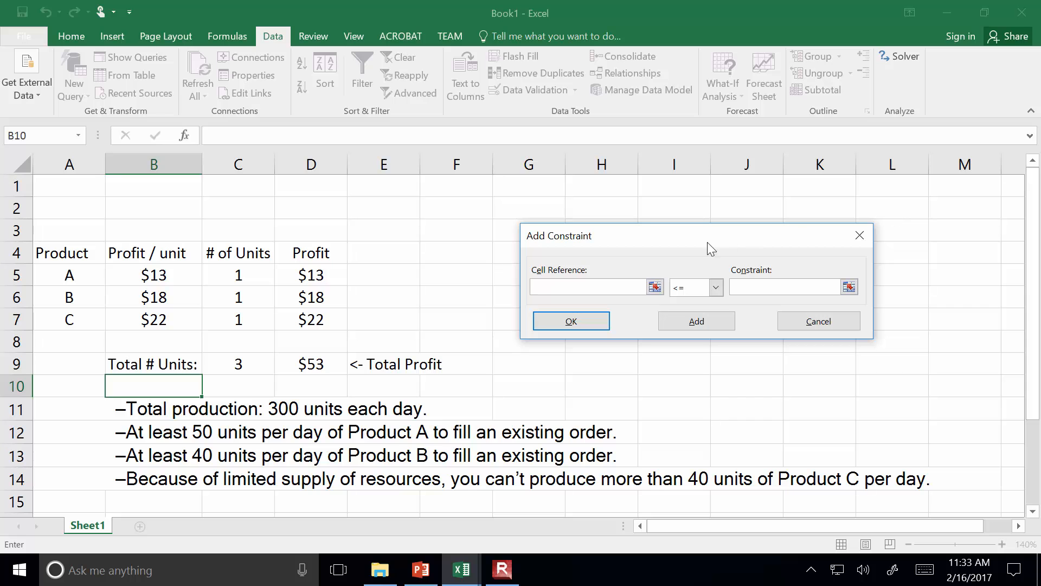
pyautogui.click(261, 364)
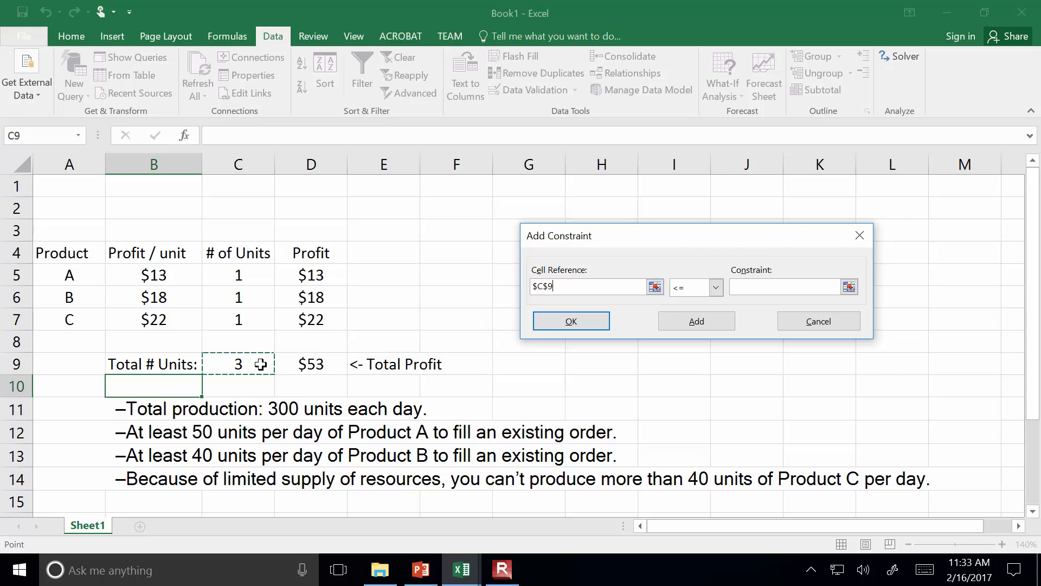
pyautogui.click(716, 287)
pyautogui.click(700, 313)
pyautogui.click(769, 288)
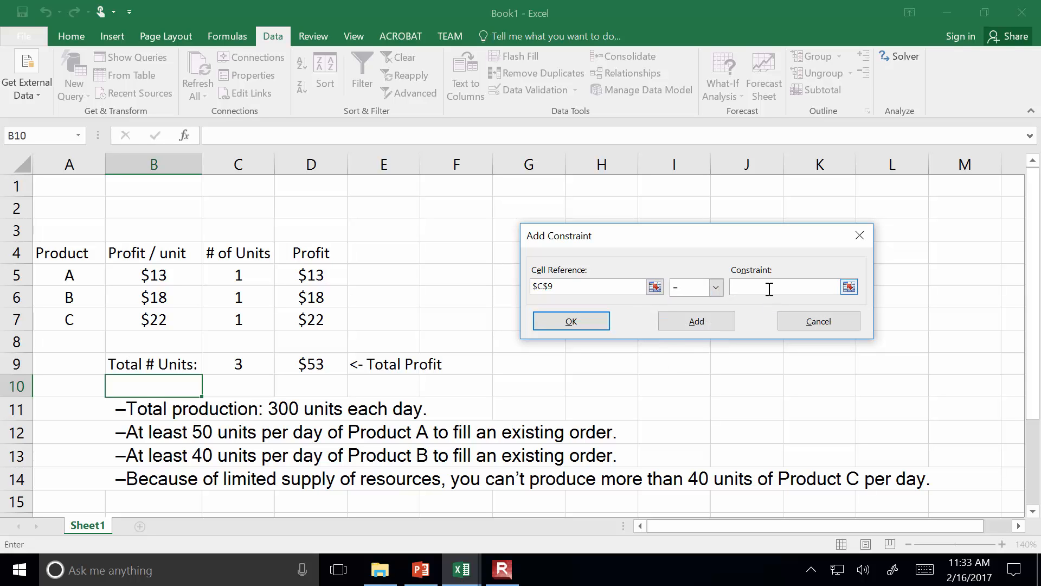
pyautogui.write('320')
pyautogui.press('BackSpace')
pyautogui.write('00')
pyautogui.click(670, 326)
# Add a Solver constraint requiring Product A's units in C5 to be >= 50
pyautogui.click(234, 275)
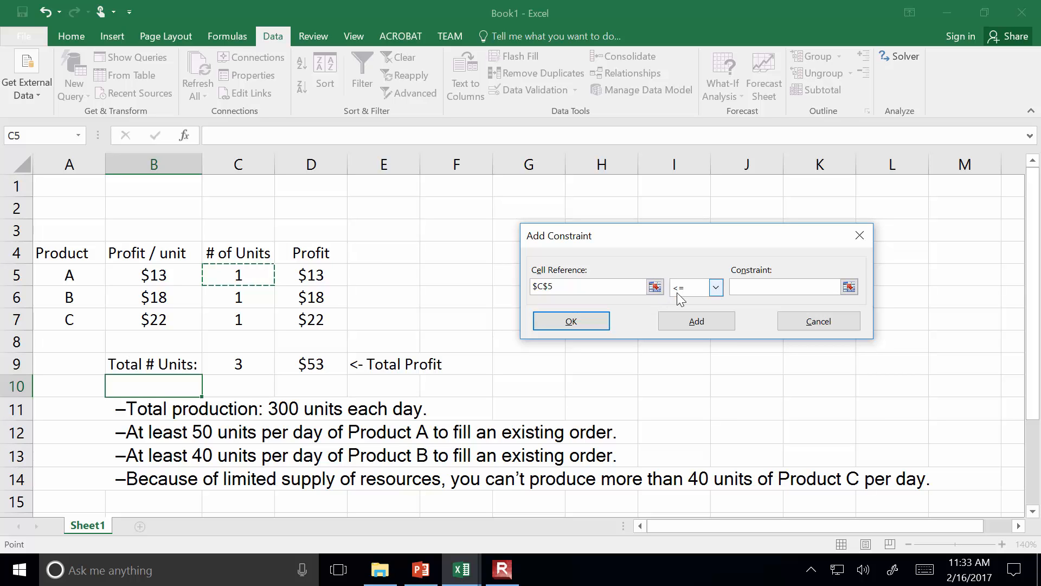
pyautogui.click(715, 288)
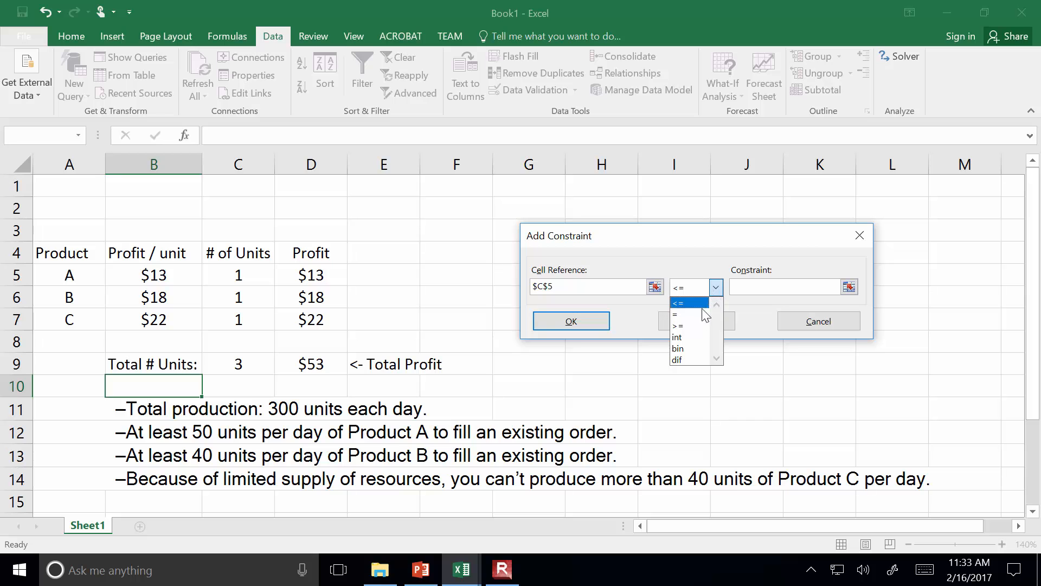
pyautogui.click(697, 325)
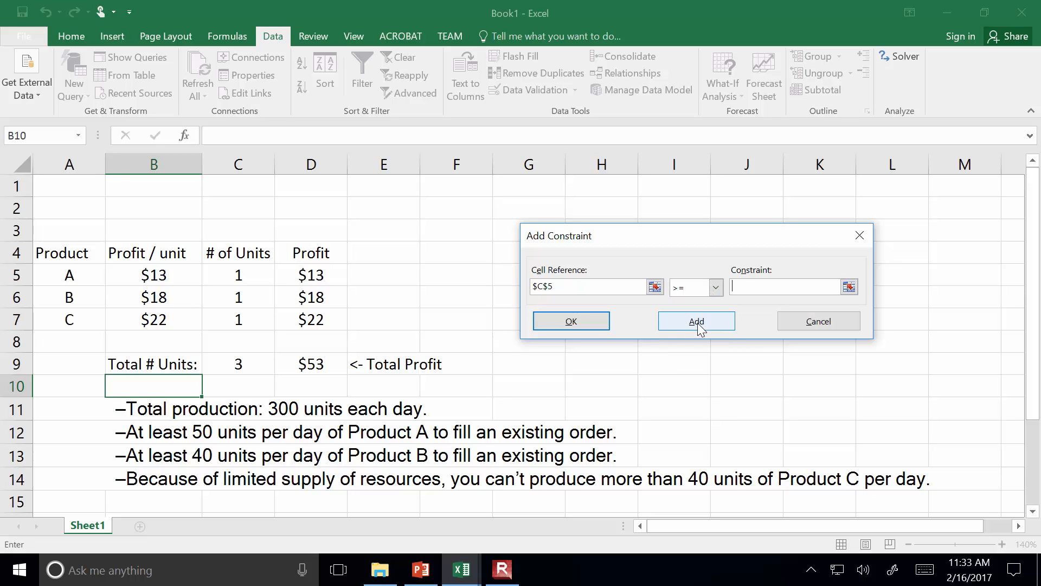
pyautogui.write('50')
pyautogui.click(704, 324)
# Add a Solver constraint requiring Product B's units in C6 to be >= 40
pyautogui.click(243, 300)
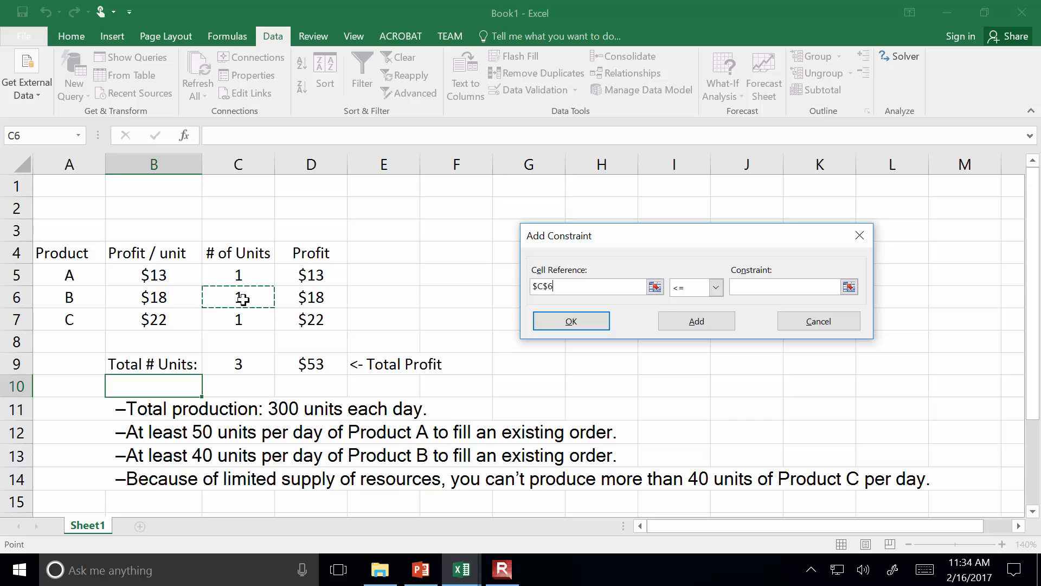
pyautogui.click(716, 287)
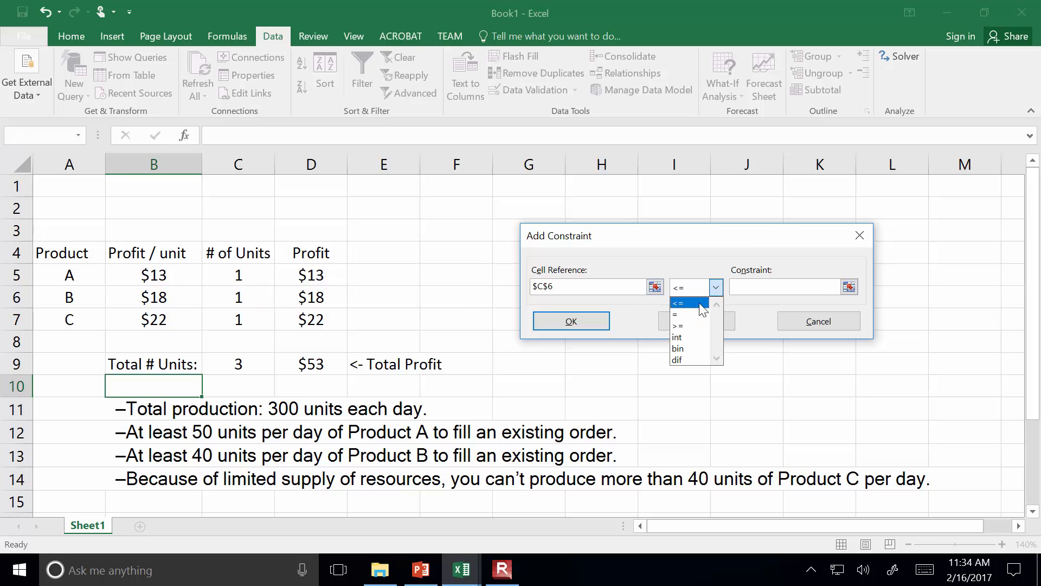
pyautogui.click(687, 326)
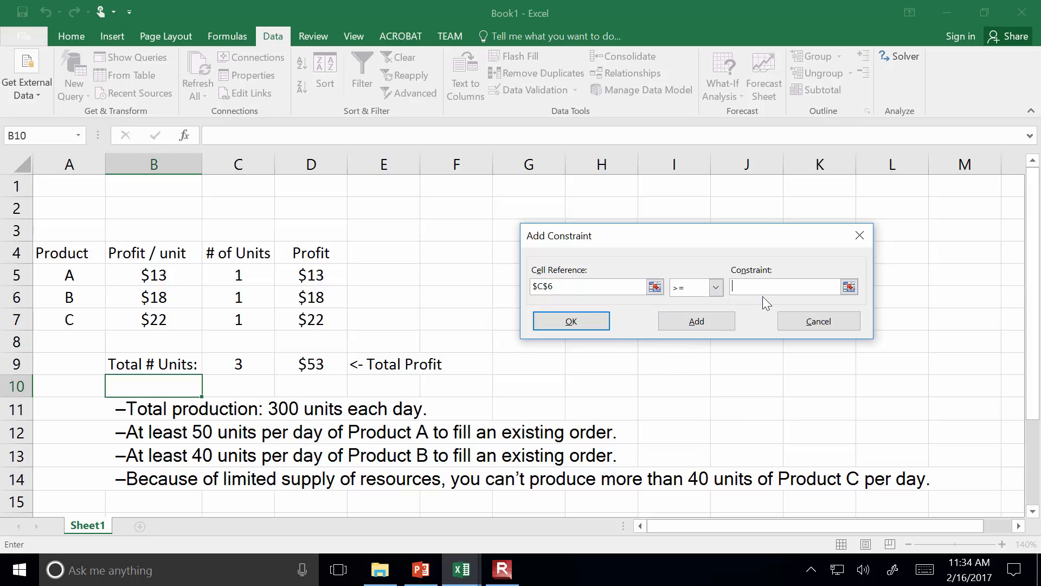
pyautogui.click(775, 285)
pyautogui.write('40')
pyautogui.click(667, 324)
# Add a final Solver constraint limiting Product C's units in C7 to <= 40 and return to the Solver parameters
pyautogui.click(239, 319)
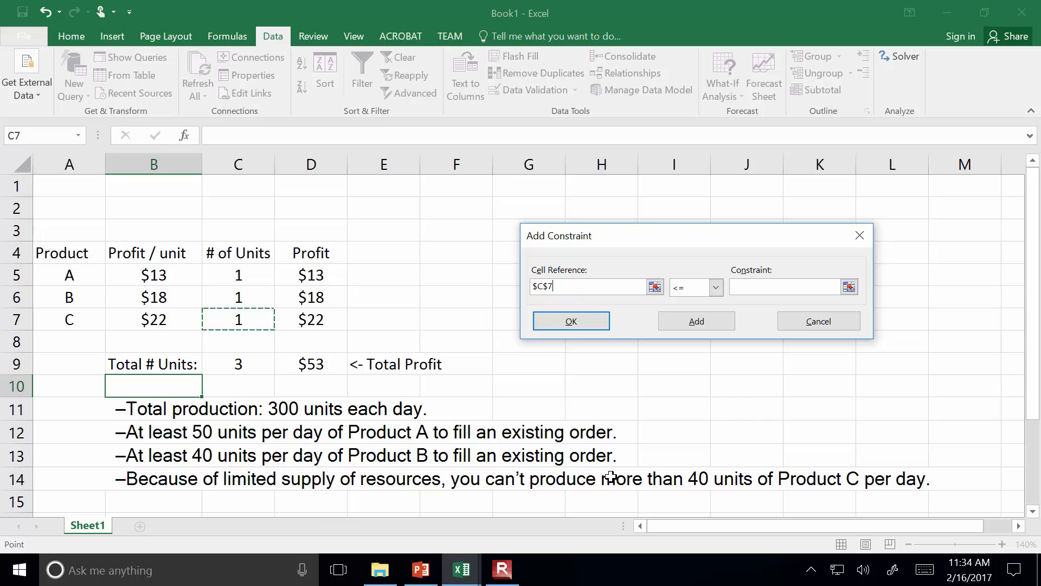
pyautogui.click(801, 286)
pyautogui.write('40')
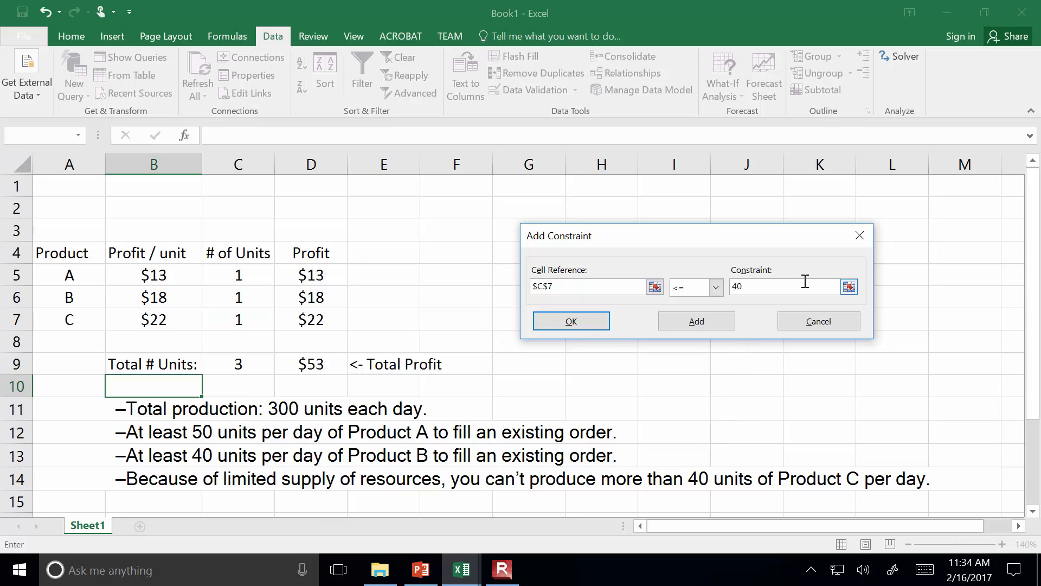
pyautogui.click(598, 326)
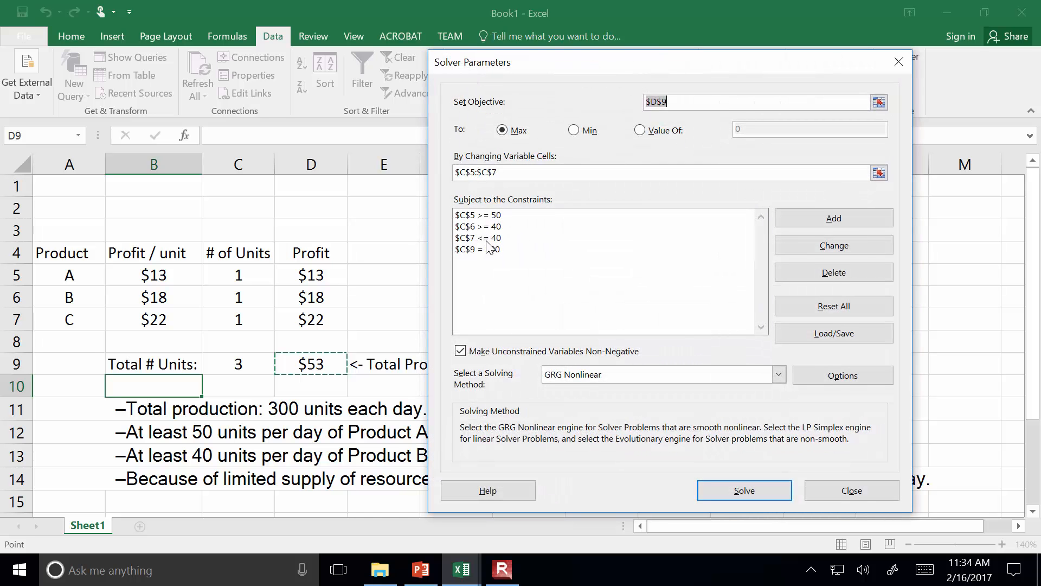
# Solve for the maximum total profit with the entered constraints and keep the Solver solution
pyautogui.moveTo(619, 69); pyautogui.dragTo(716, 64)
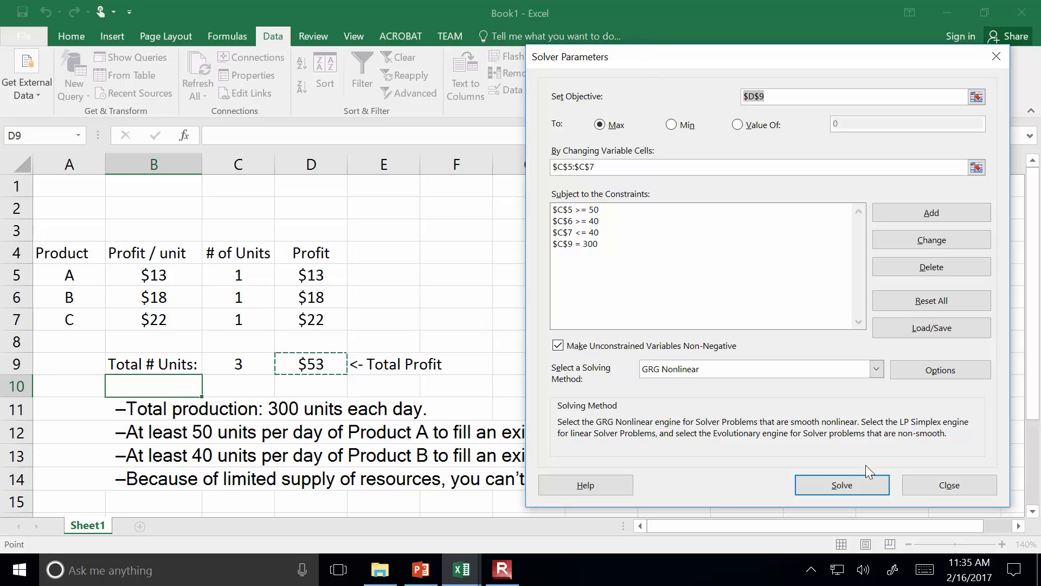
pyautogui.click(855, 478)
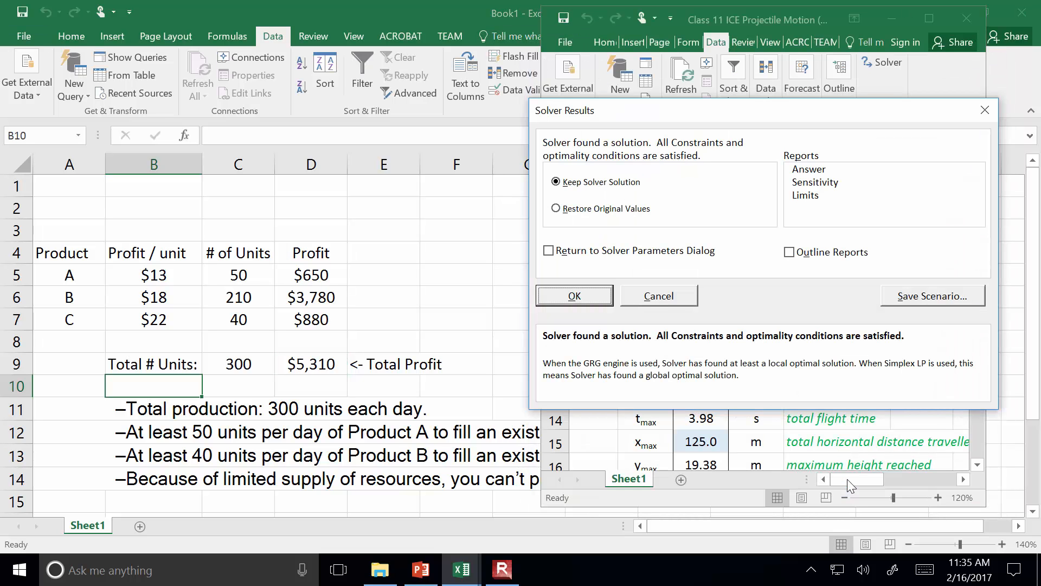
pyautogui.click(575, 296)
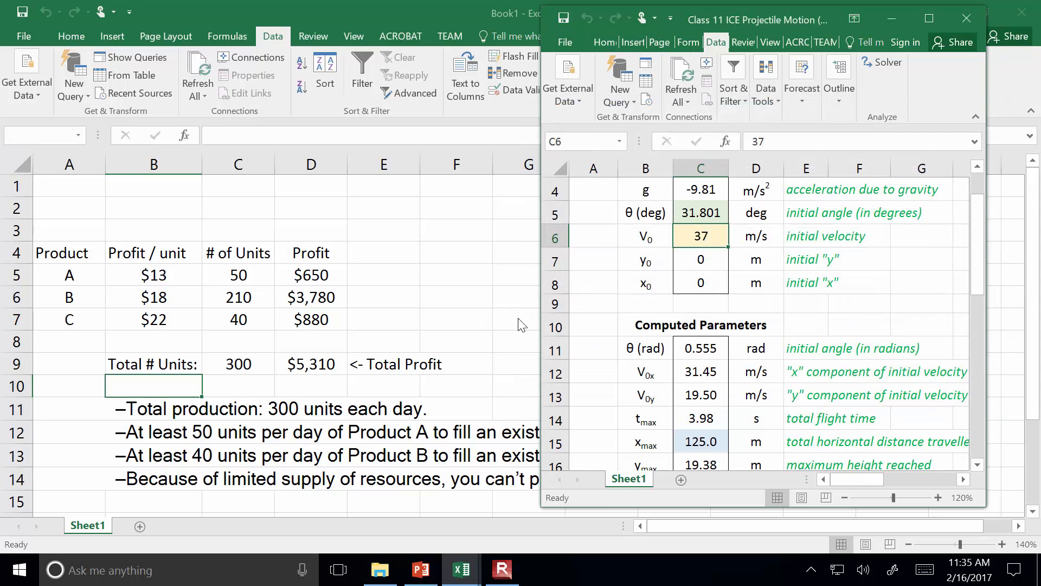
# Examine the total profit in D9 and the solved unit quantities for Products A, B and C in C5:C7
pyautogui.click(314, 364)
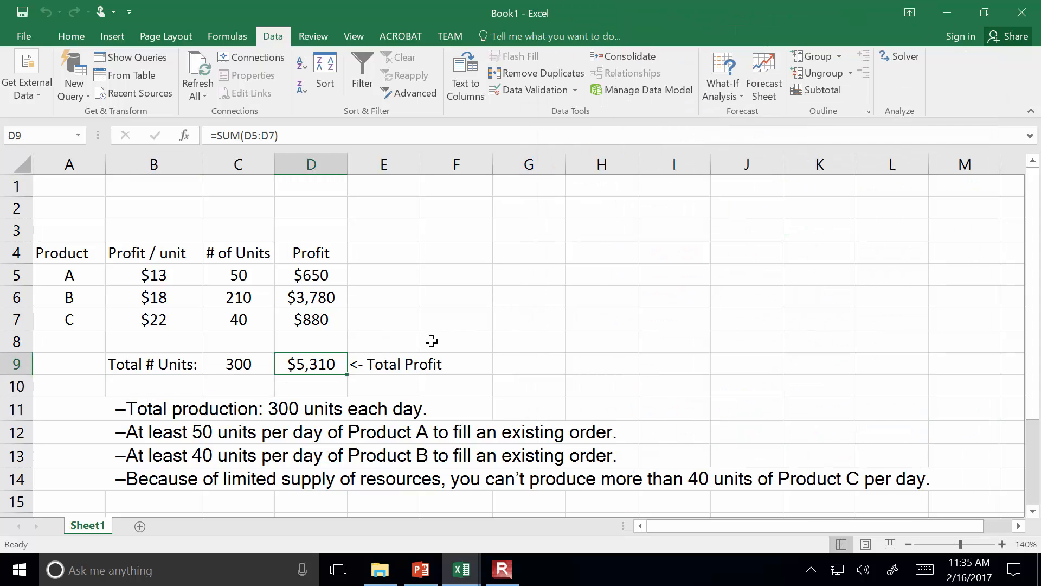
pyautogui.click(243, 280)
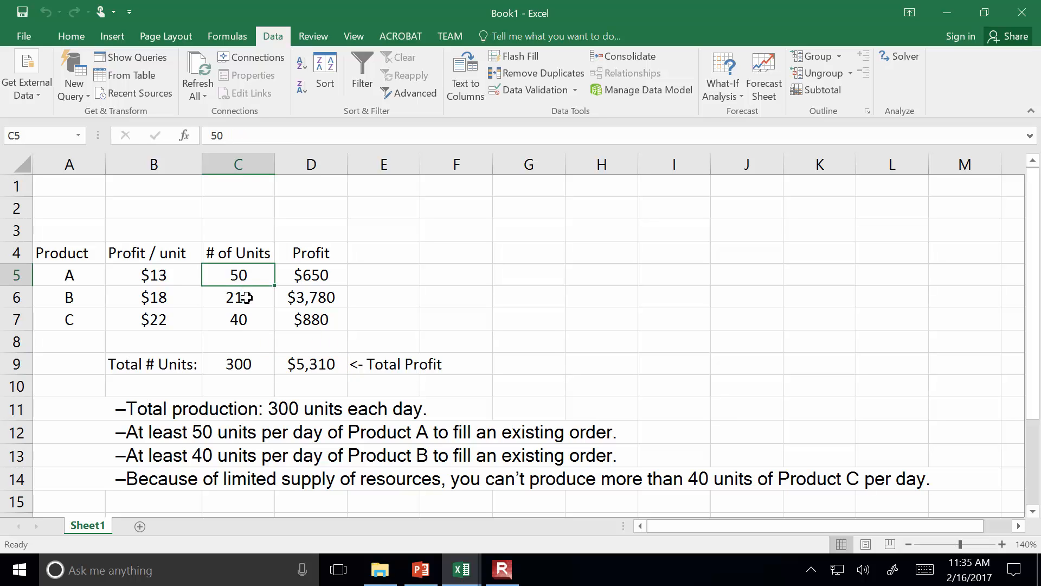
pyautogui.click(243, 297)
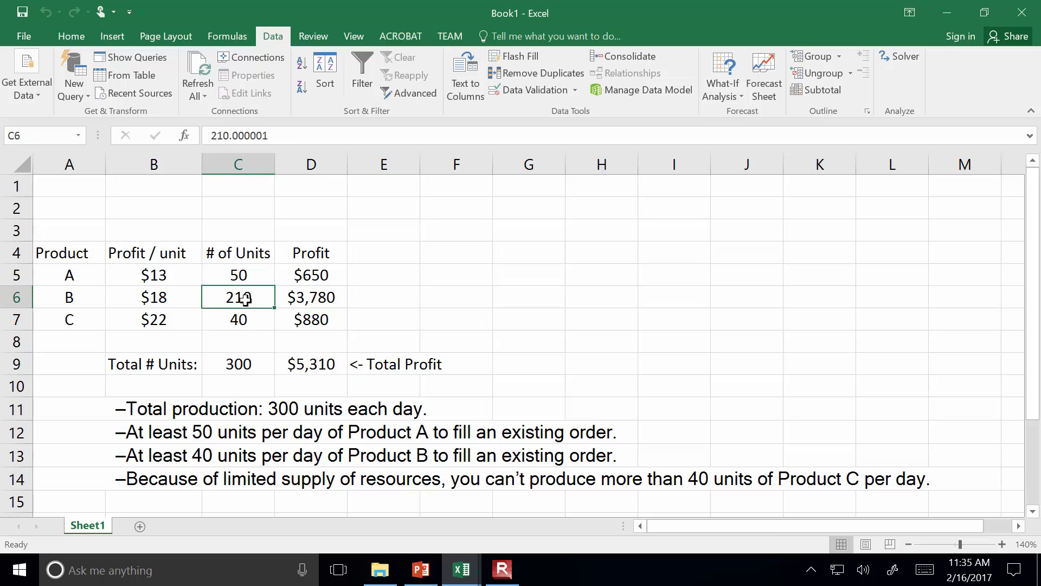
pyautogui.click(243, 320)
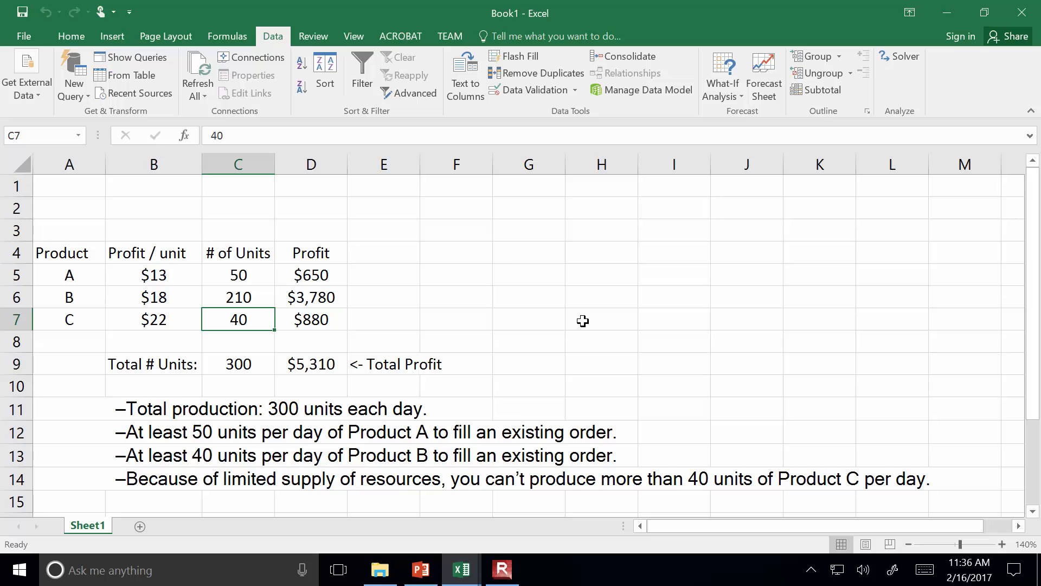
pyautogui.click(503, 576)
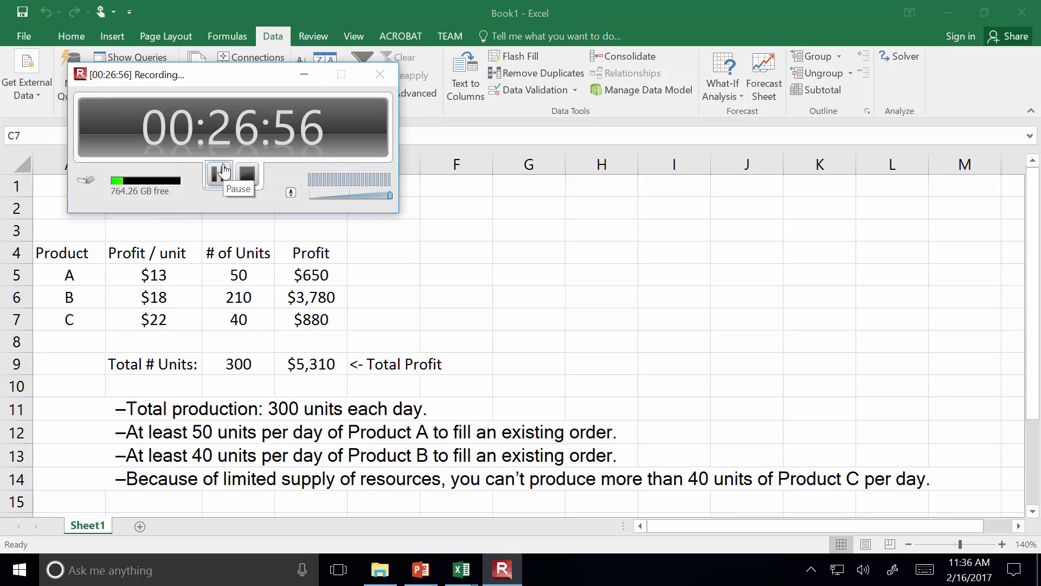
pyautogui.click(217, 175)
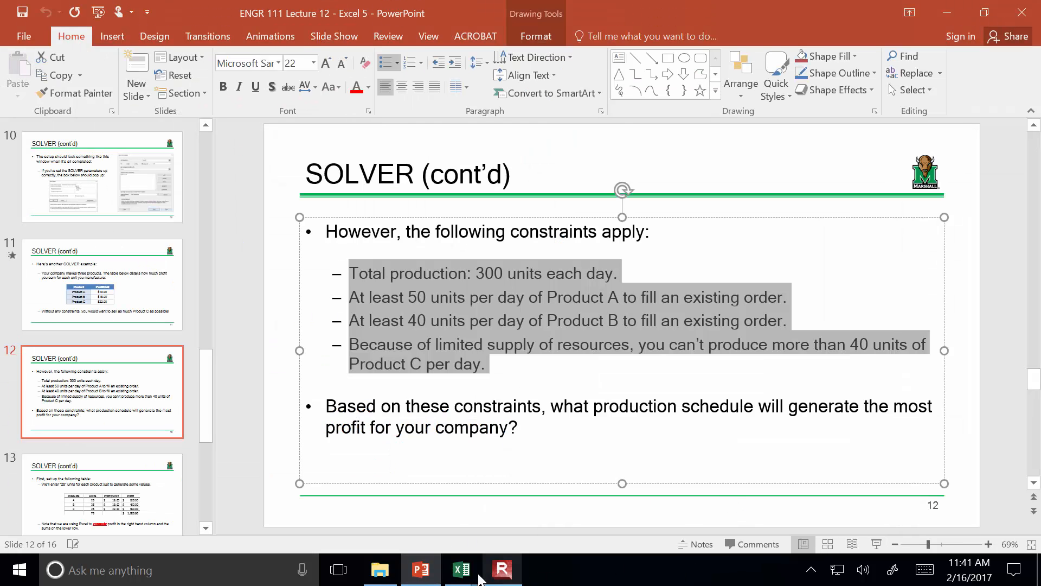
# Switch to the Book1 workbook in Excel, close the Solver parameters without solving, and review the units of each product in C5:C7
pyautogui.click(563, 524)
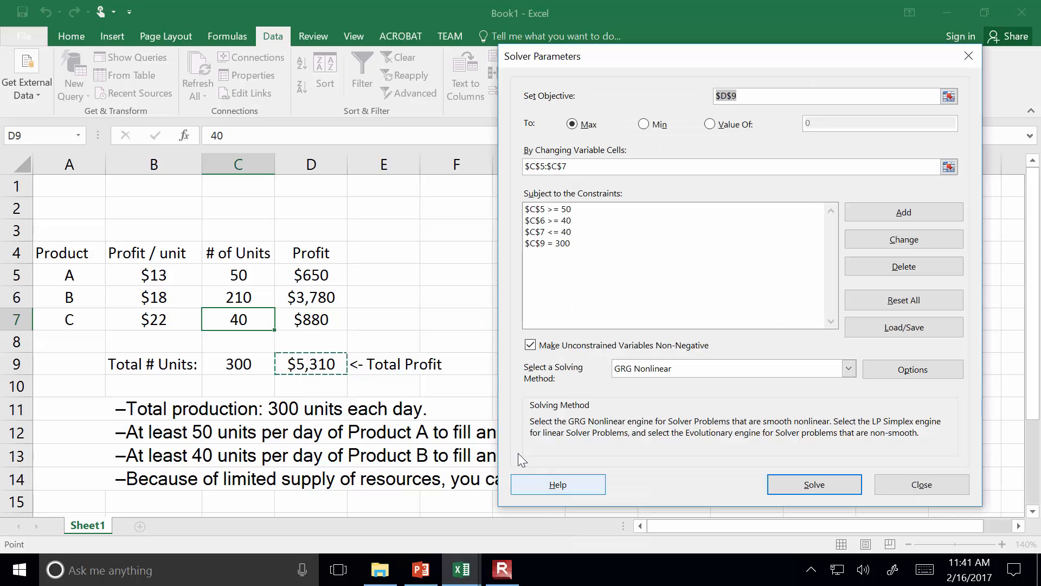
pyautogui.click(894, 484)
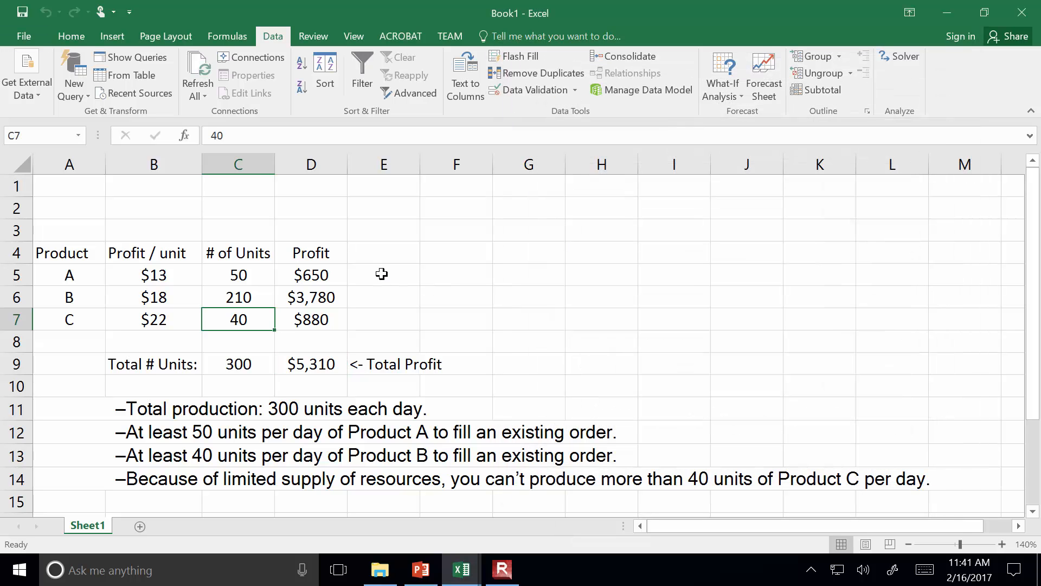
pyautogui.click(265, 277)
pyautogui.click(256, 297)
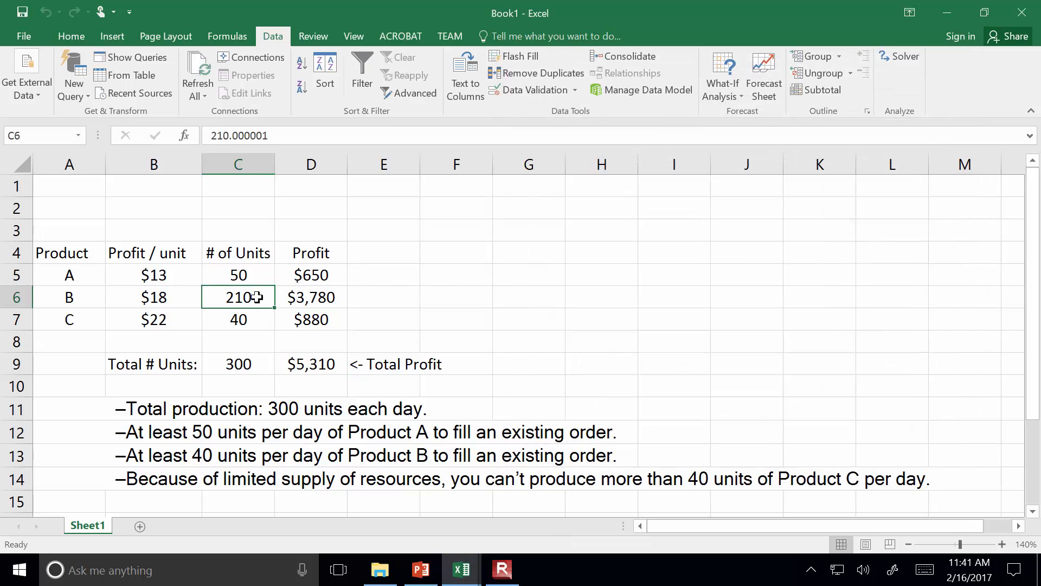
pyautogui.click(259, 320)
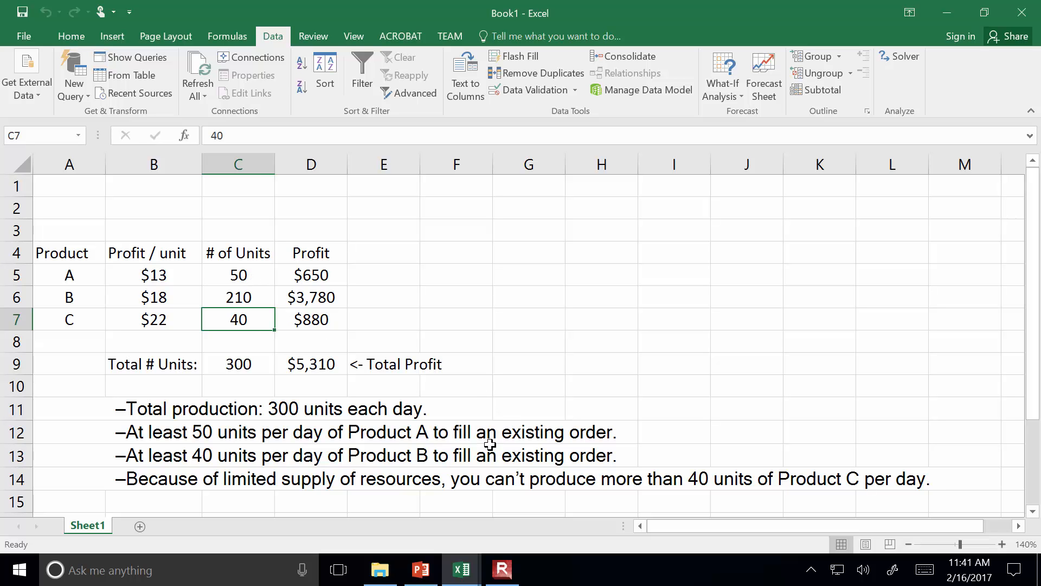
# Switch to PowerPoint and present slides 12 through 16 to review the Solver setup, the expected results and the in-class exercise
pyautogui.click(421, 569)
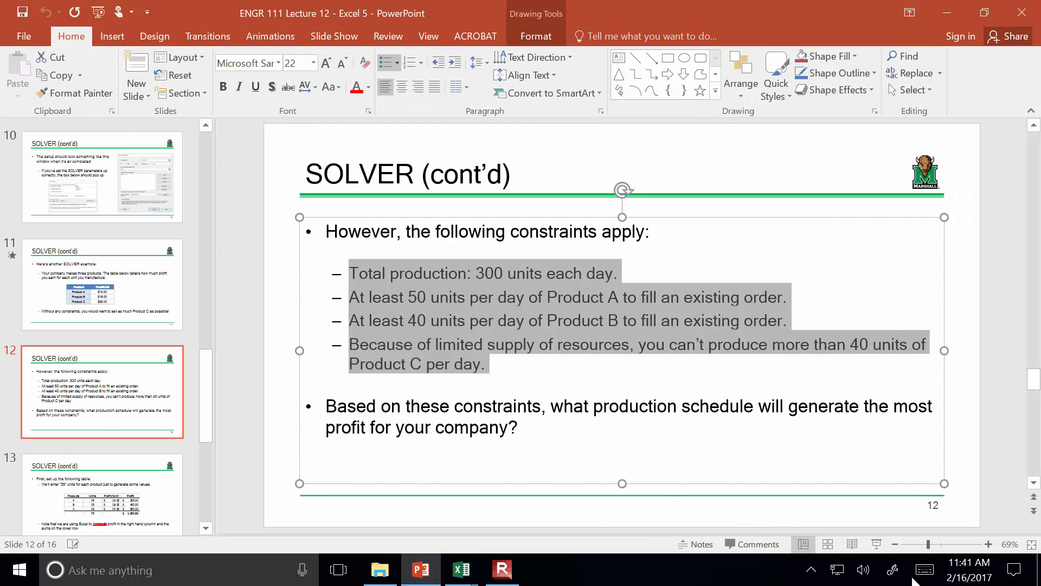
pyautogui.click(876, 544)
pyautogui.press('Right')
pyautogui.press('Right')
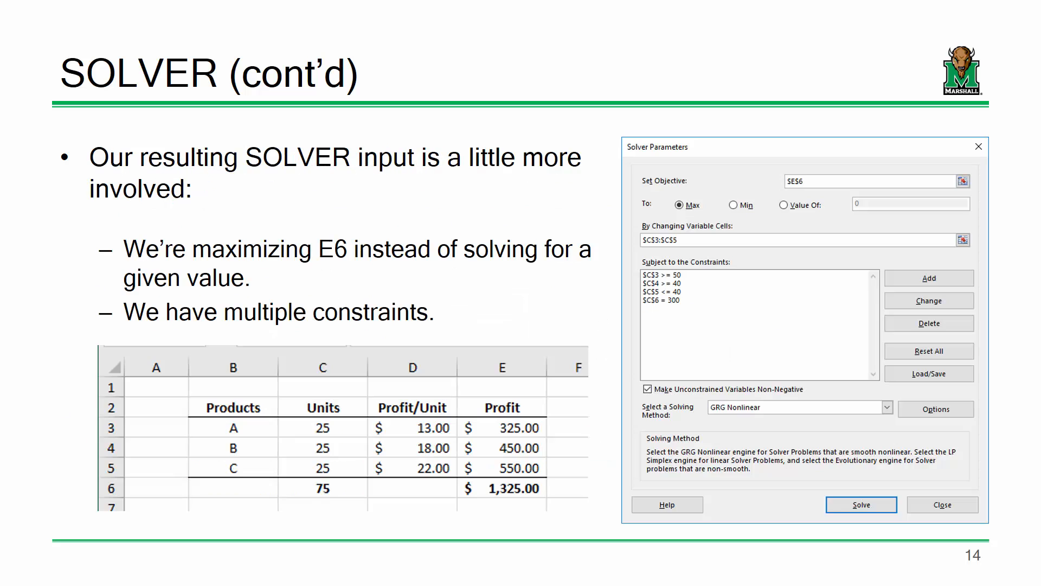
pyautogui.press('Right')
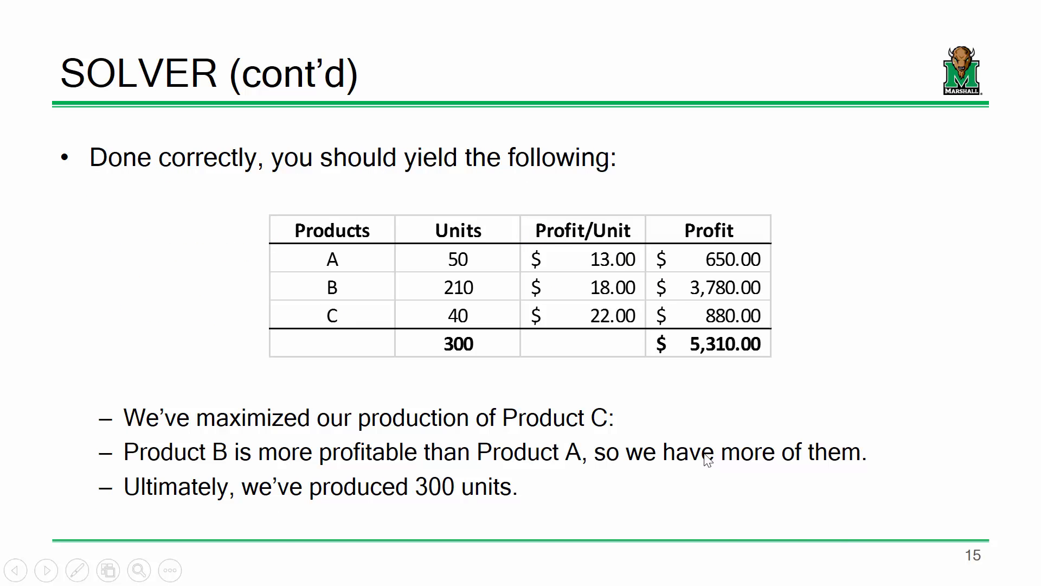
pyautogui.press('Right')
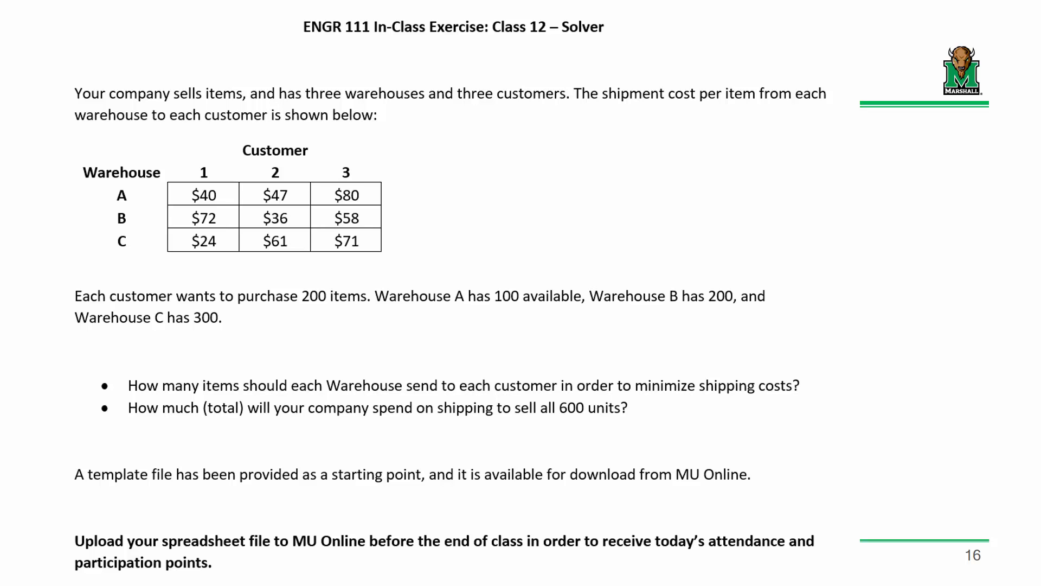
pyautogui.press('Escape')
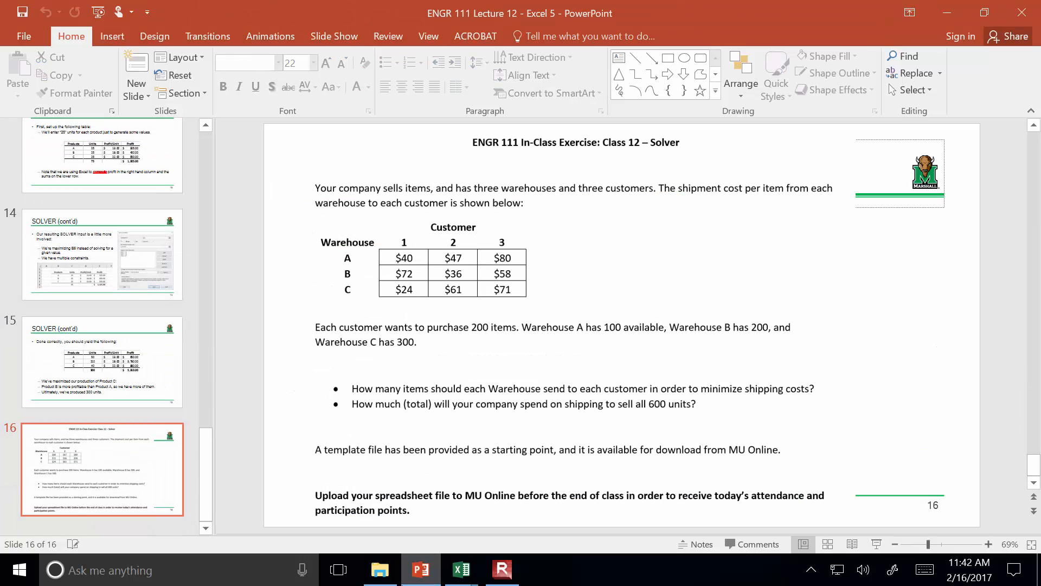
# Open the "ENGR 111 Lecture 12 - Solver" workbook from the ENGR 111 - Engineering Computations folder
pyautogui.click(379, 570)
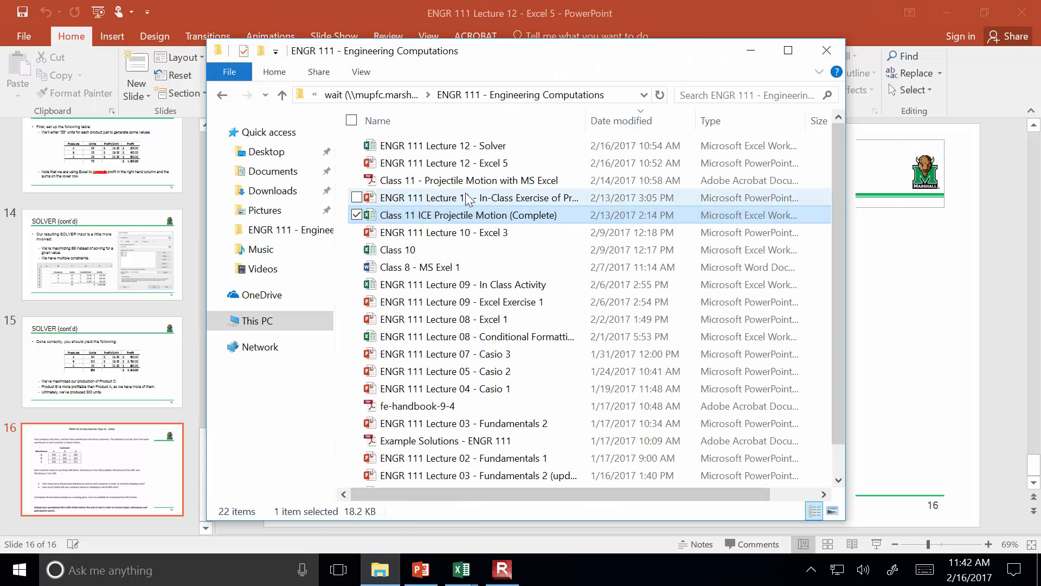
pyautogui.doubleClick(486, 146)
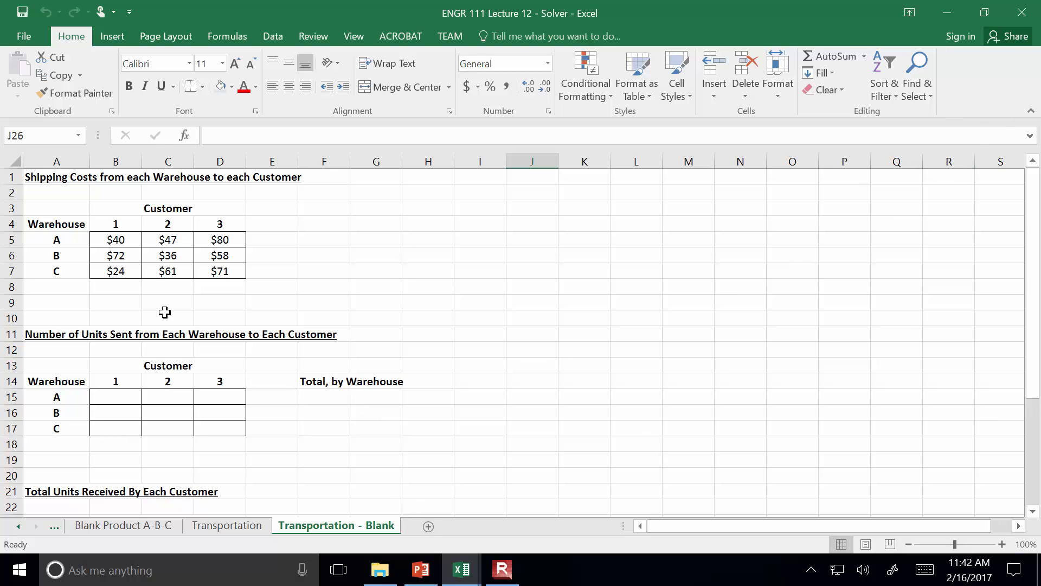
# Examine the shipping costs per warehouse and customer and the warehouse rows of the blank units-sent table
pyautogui.click(133, 240)
pyautogui.click(165, 240)
pyautogui.click(218, 239)
pyautogui.click(136, 255)
pyautogui.click(218, 257)
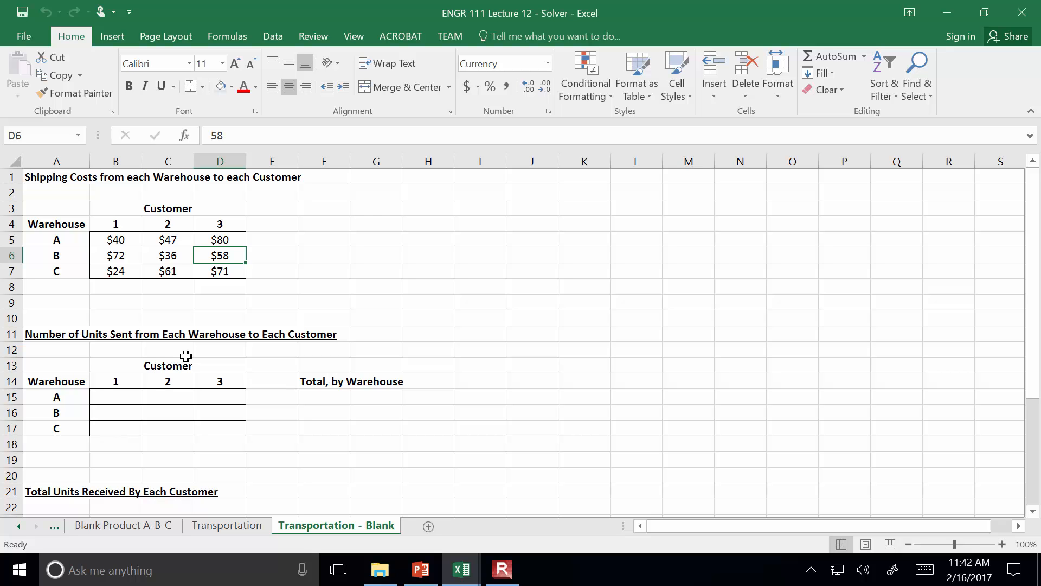
pyautogui.click(62, 396)
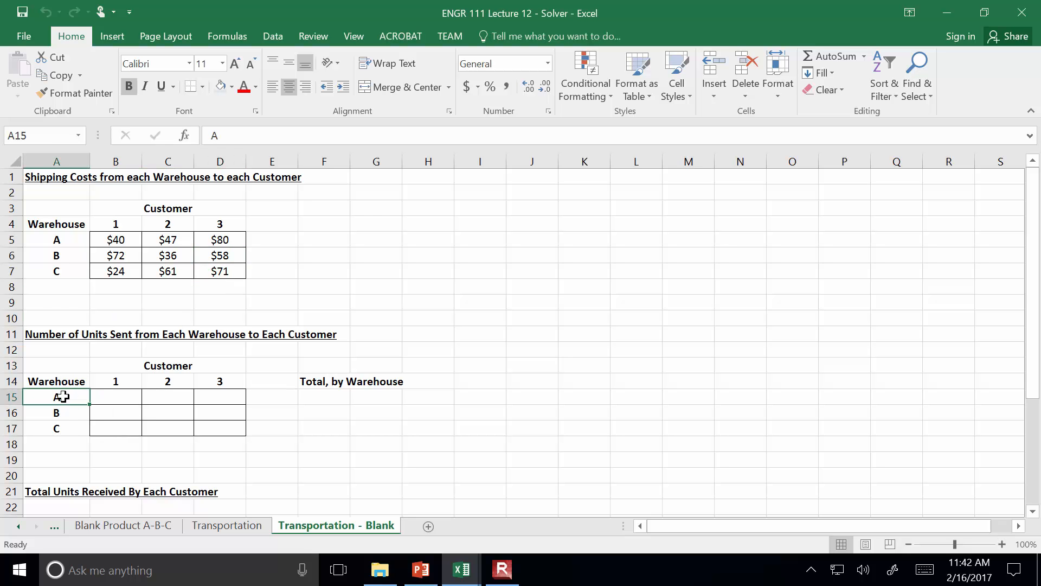
pyautogui.click(65, 417)
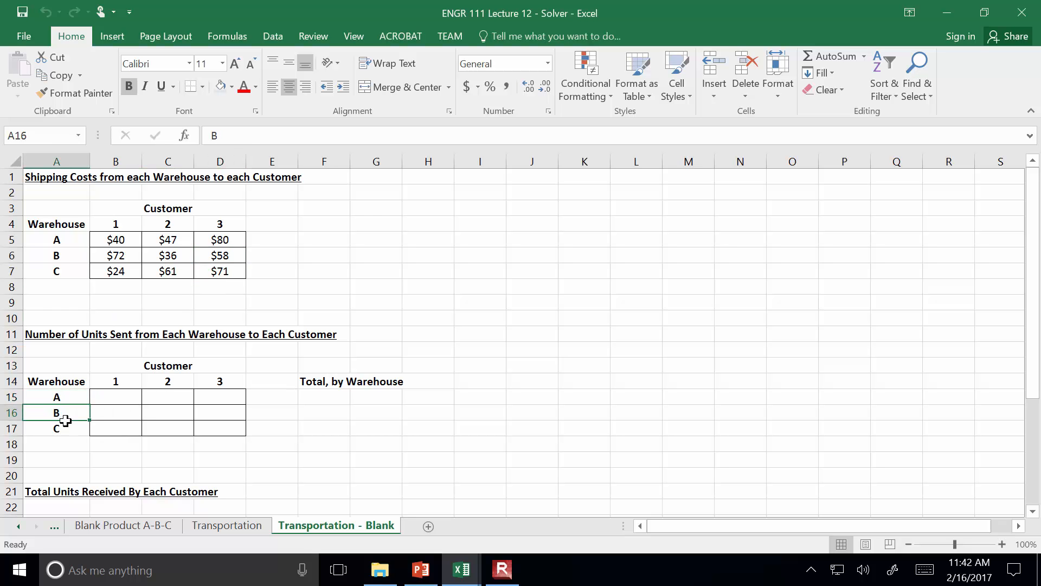
pyautogui.click(61, 429)
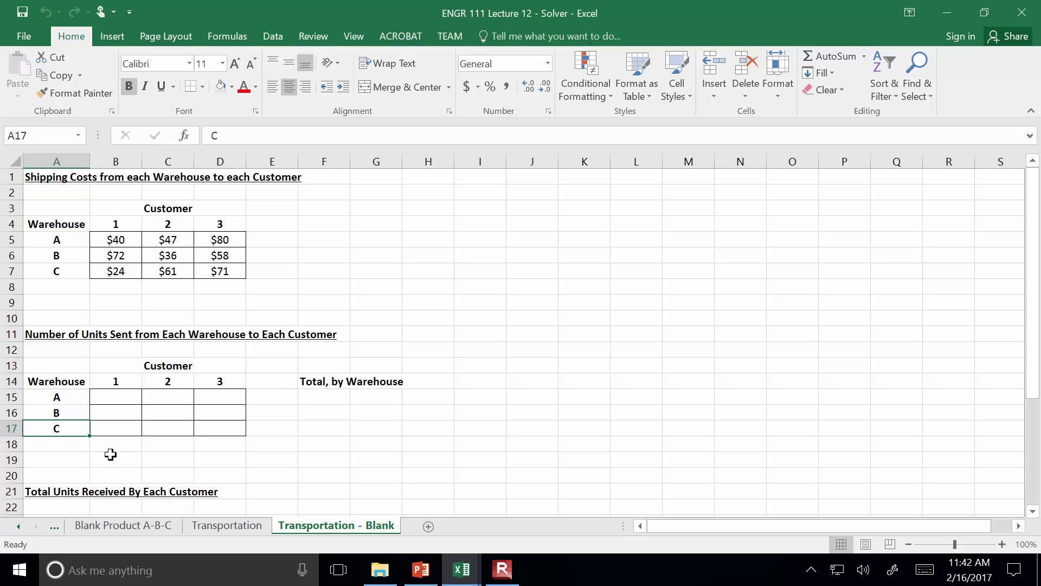
# Switch to PowerPoint and show the warehouse shipping exercise on slide 16 full screen to read its requirements
pyautogui.click(419, 570)
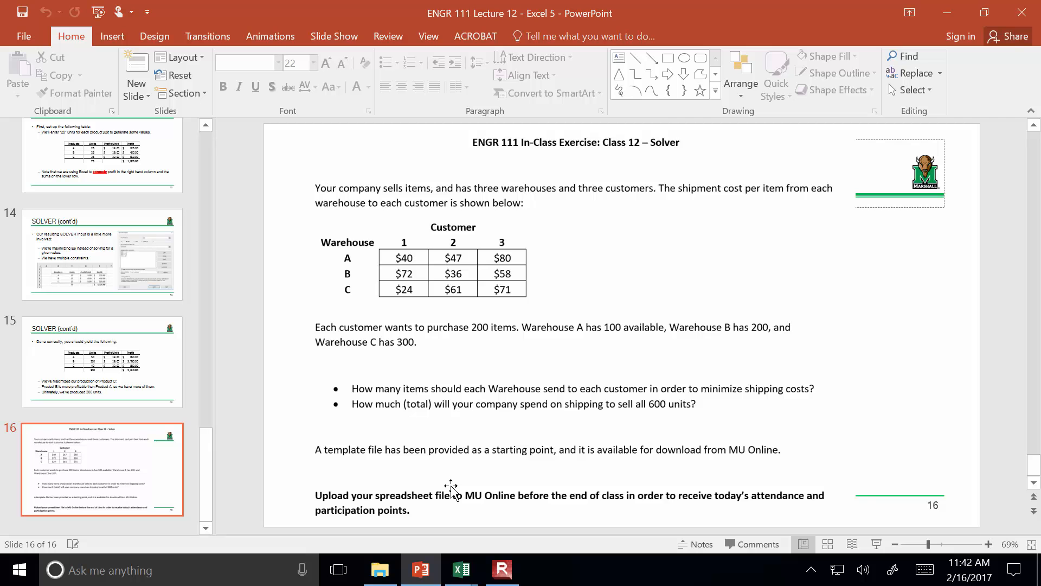
pyautogui.click(876, 544)
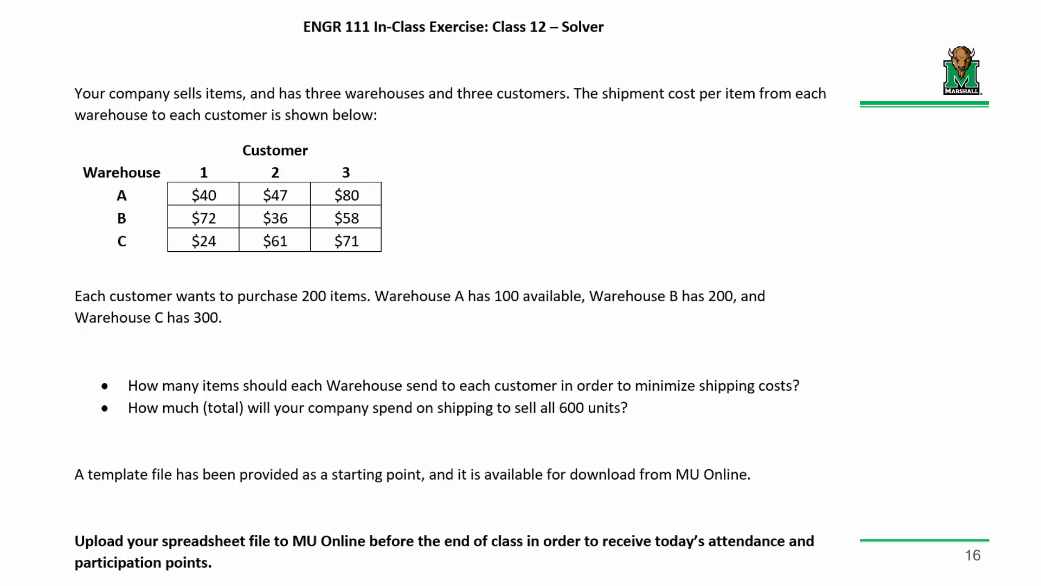
pyautogui.press('Escape')
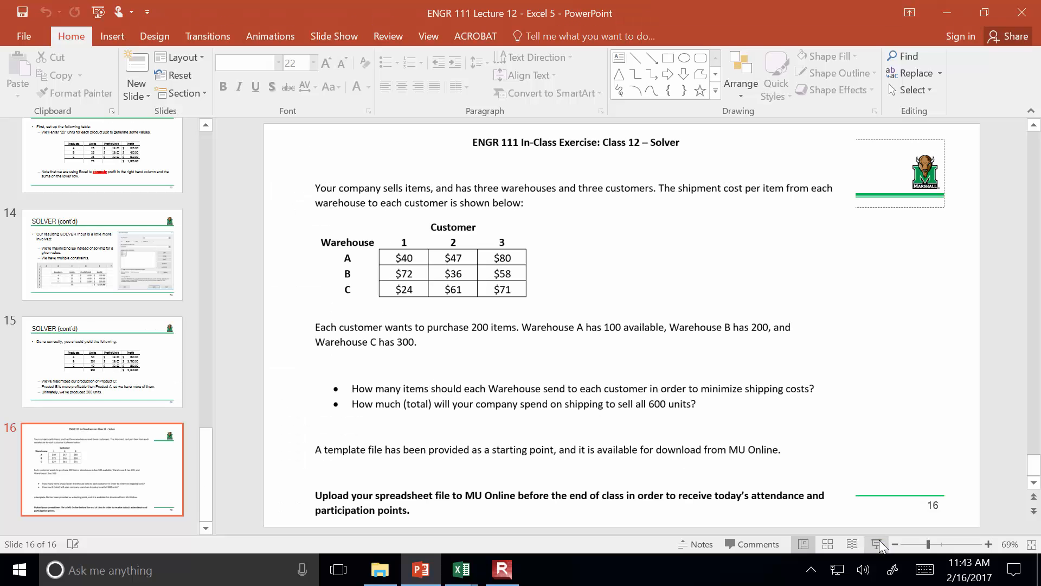
pyautogui.click(502, 569)
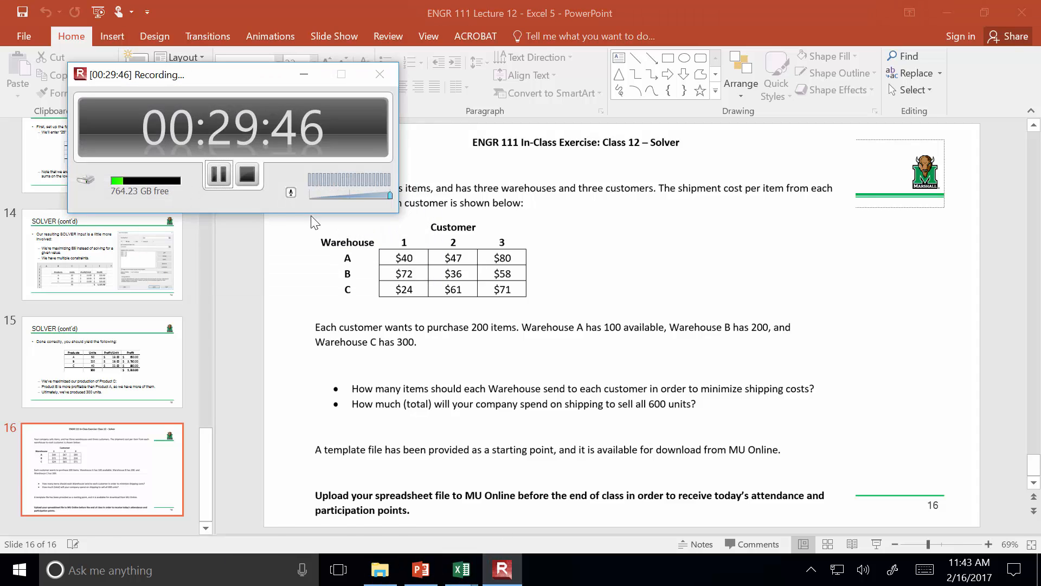
pyautogui.click(217, 174)
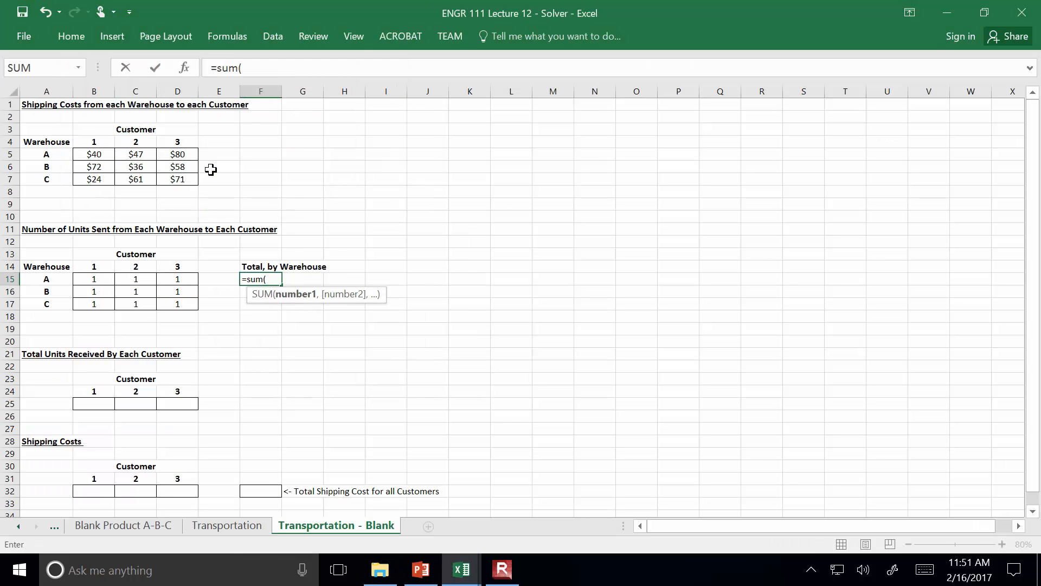
# Complete the warehouse A total in F15 as =SUM(B15:D15) and fill the formula down to F17
pyautogui.moveTo(88, 282); pyautogui.dragTo(173, 279)
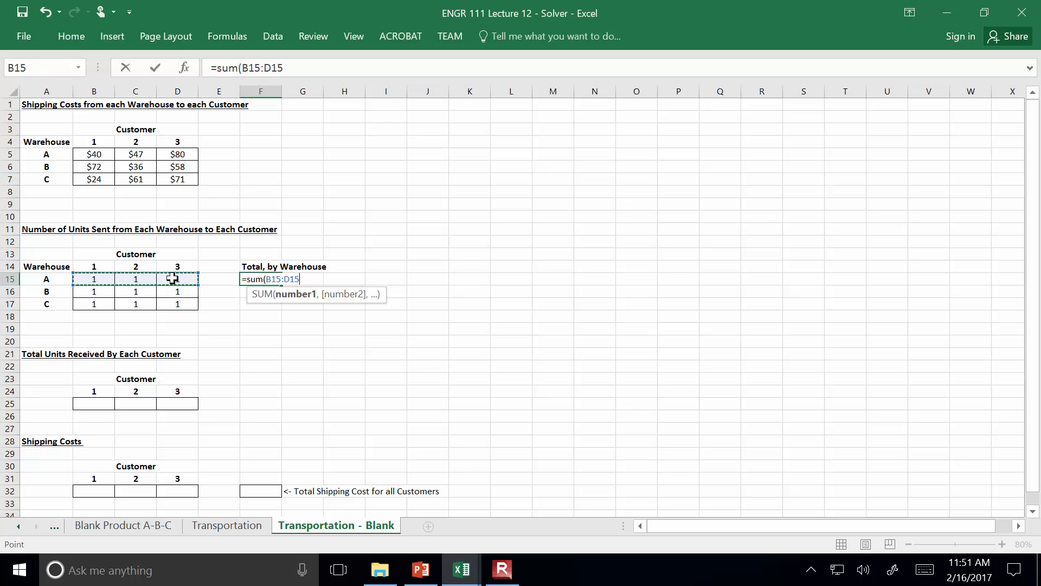
pyautogui.press('Return')
pyautogui.click(270, 279)
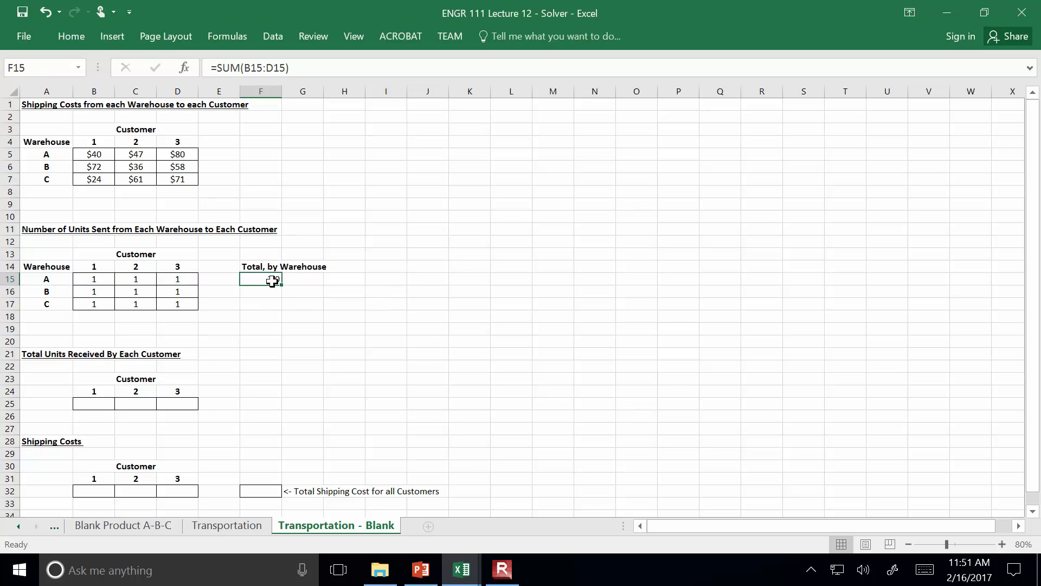
pyautogui.moveTo(283, 289); pyautogui.dragTo(284, 309)
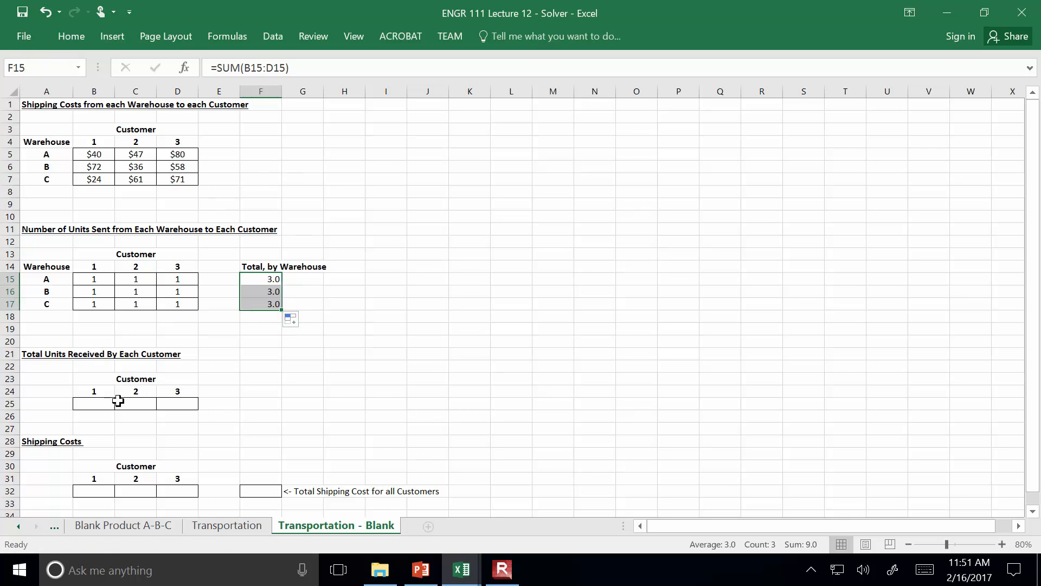
# Enter a SUM formula in B25 totaling Customer 1's units received from all warehouses in B15:B17
pyautogui.click(106, 402)
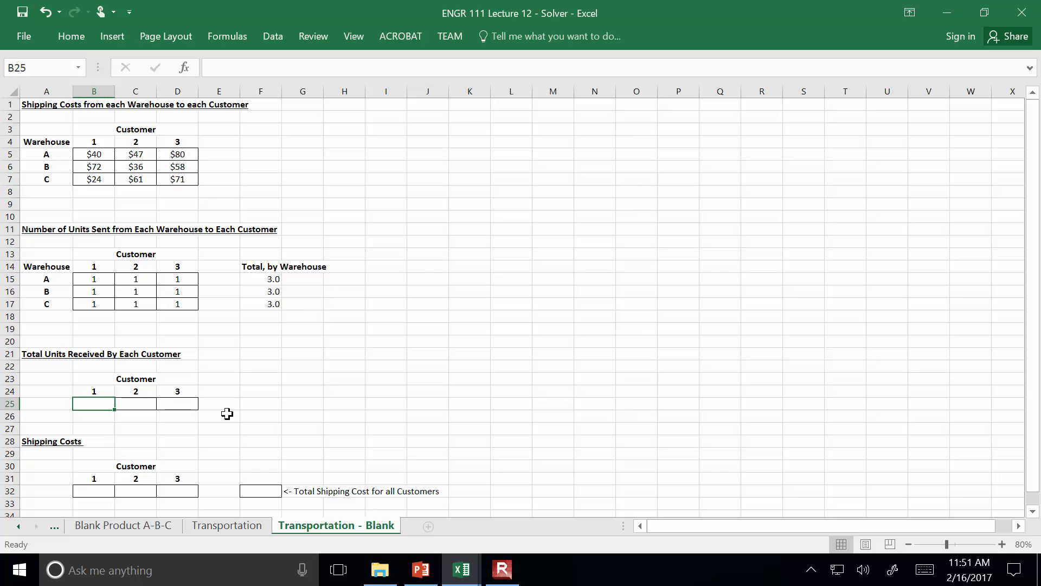
pyautogui.write('=sum(')
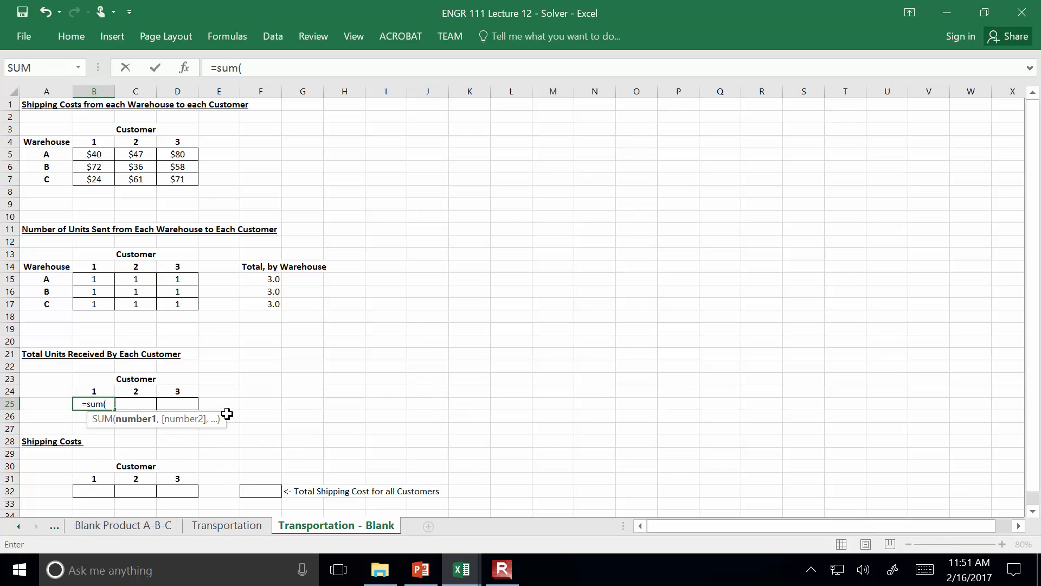
pyautogui.moveTo(87, 277); pyautogui.dragTo(89, 303)
pyautogui.press('Return')
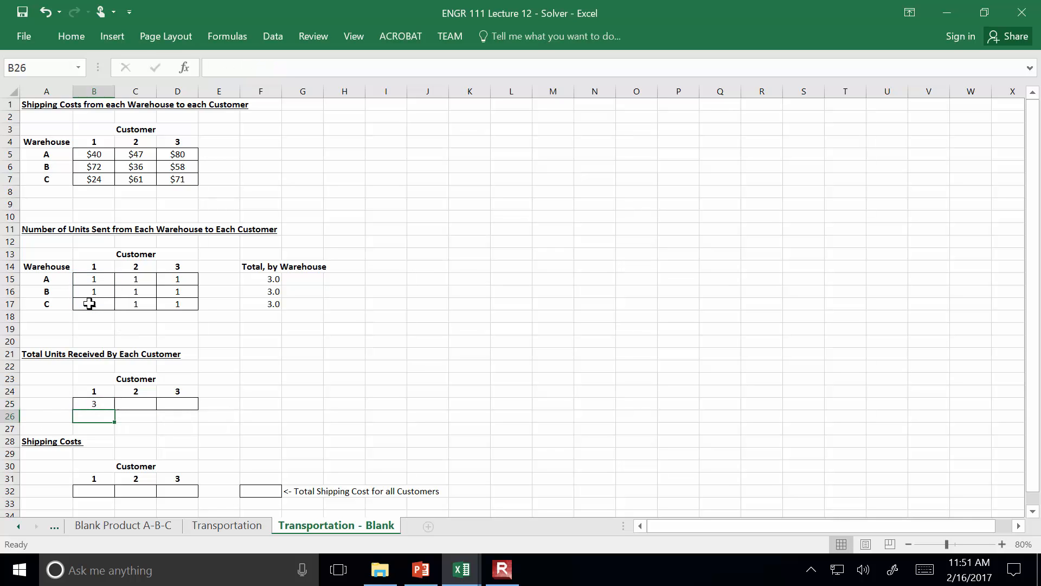
# Fill the Customer 1 units-received formula in B25 across to D25 for Customers 2 and 3
pyautogui.press('Up')
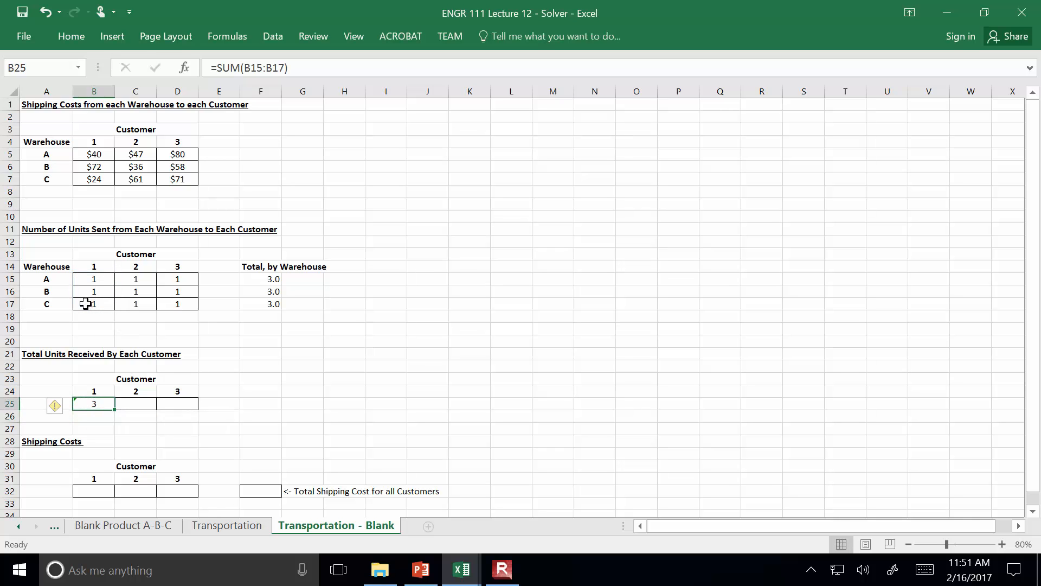
pyautogui.moveTo(115, 410); pyautogui.dragTo(184, 411)
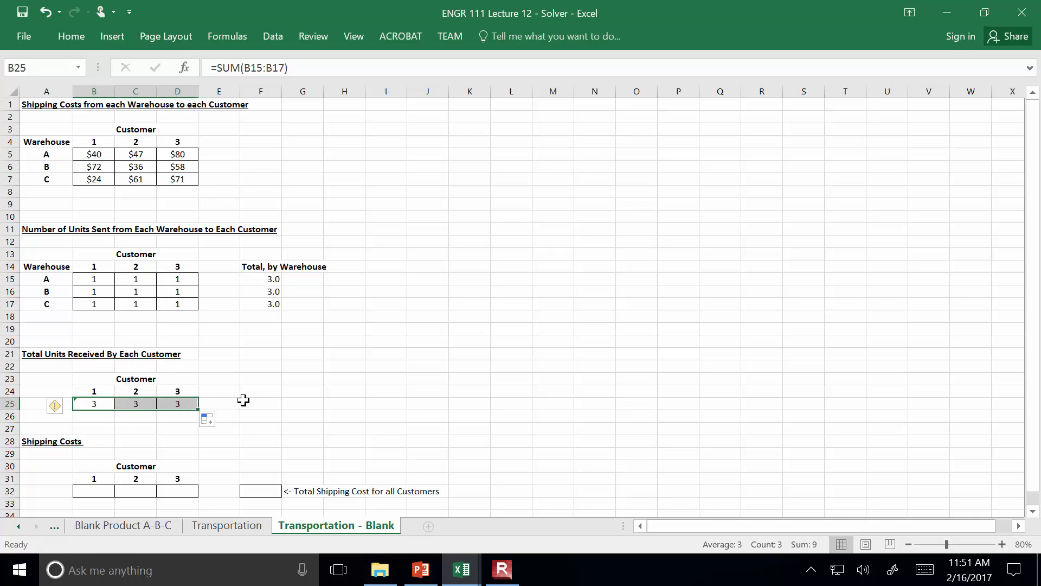
pyautogui.click(300, 400)
# Enter =B5*B15+B6*B16+B7*B17 in B32 as Customer 1's shipping cost and fill the formula across to D32
pyautogui.click(99, 487)
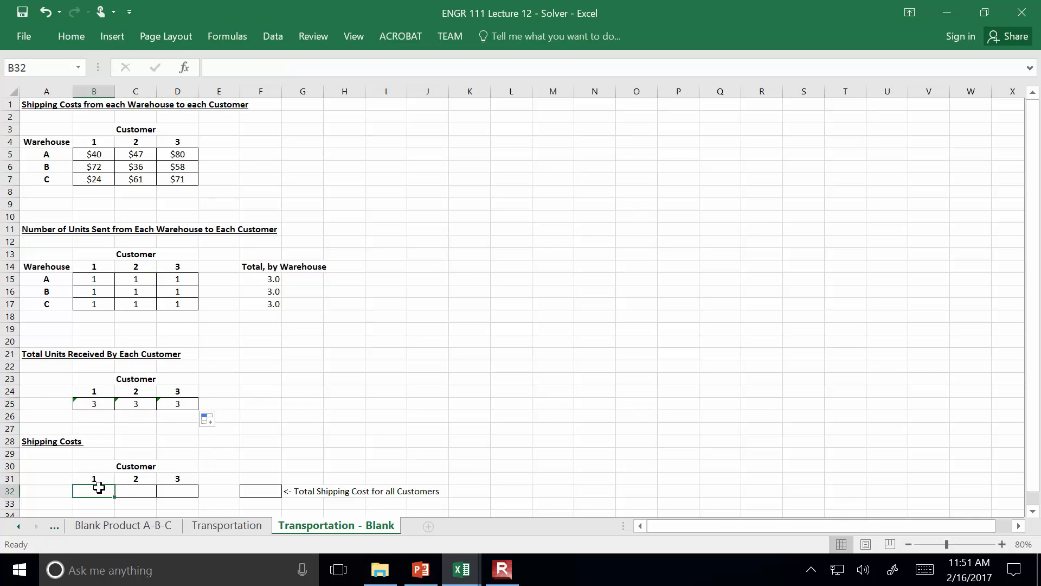
pyautogui.write('=')
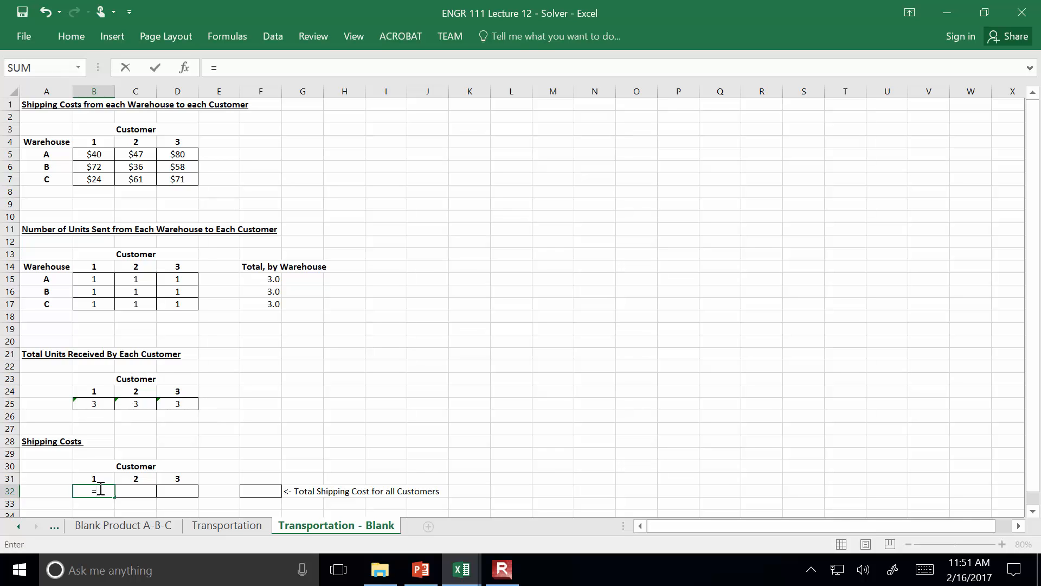
pyautogui.click(92, 154)
pyautogui.write('*')
pyautogui.click(87, 283)
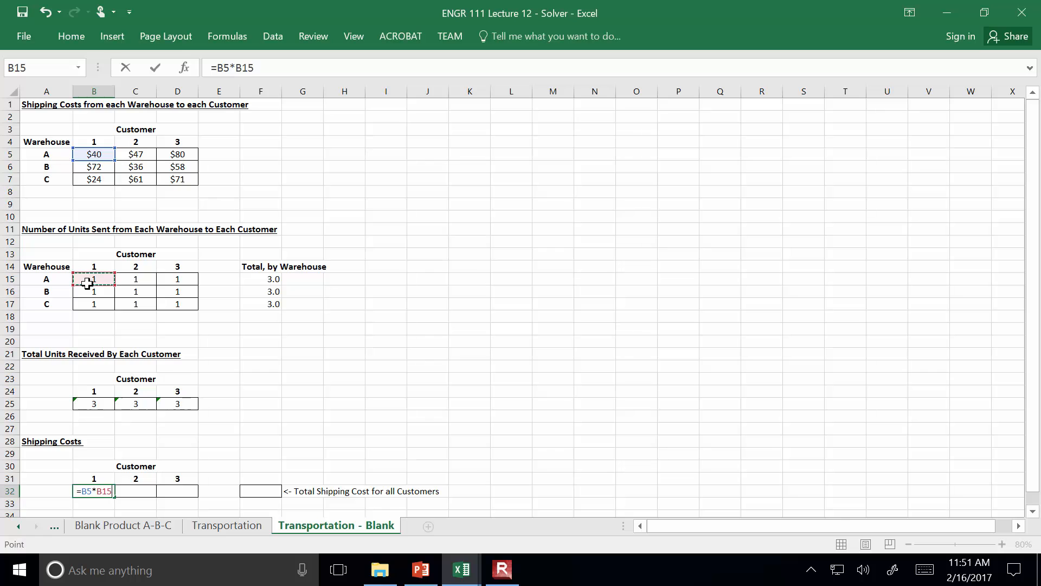
pyautogui.write('+')
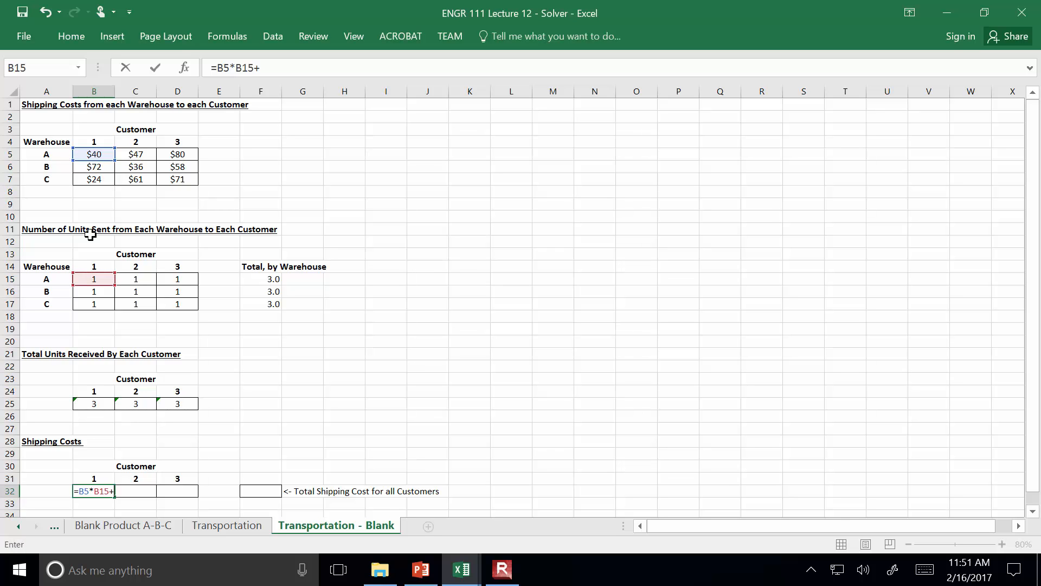
pyautogui.click(100, 165)
pyautogui.write('*')
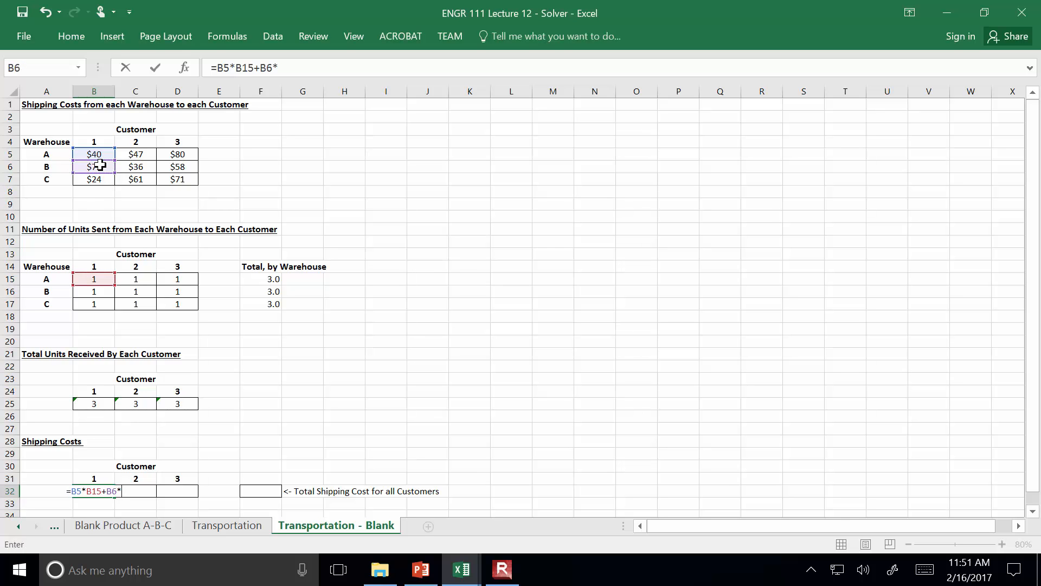
pyautogui.click(105, 293)
pyautogui.write('+')
pyautogui.click(107, 182)
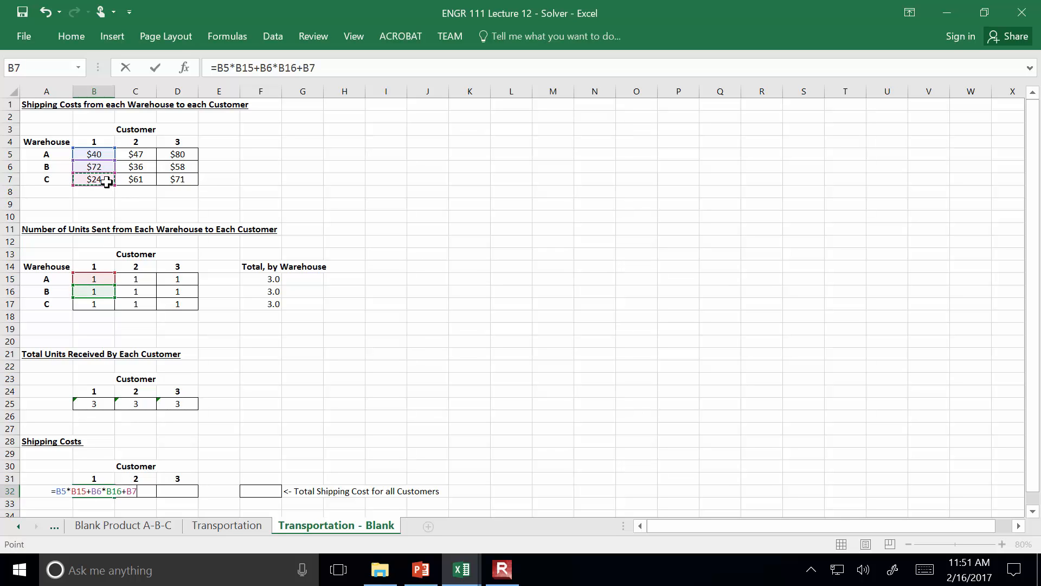
pyautogui.write('*')
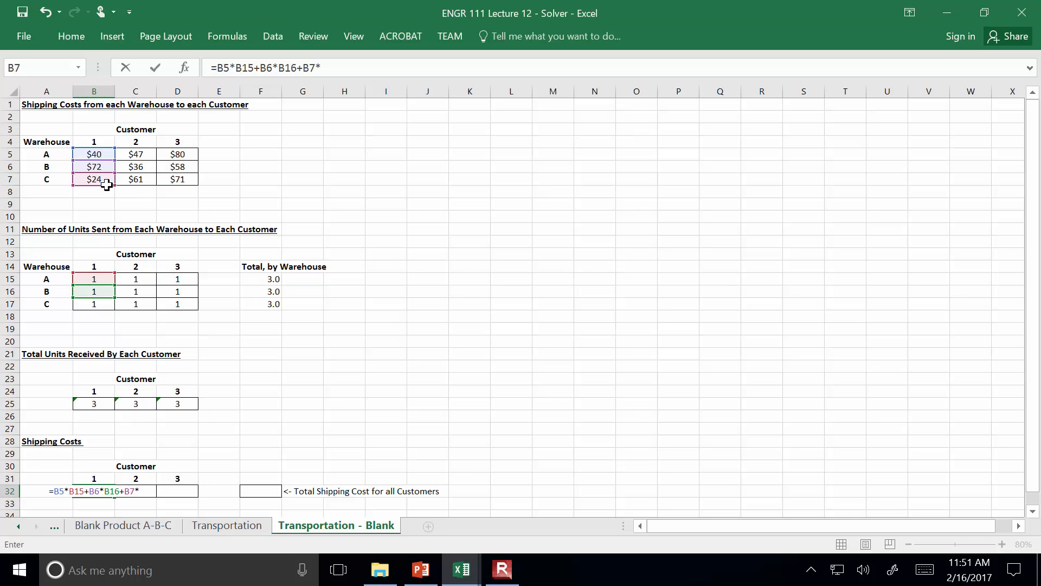
pyautogui.click(93, 304)
pyautogui.press('Return')
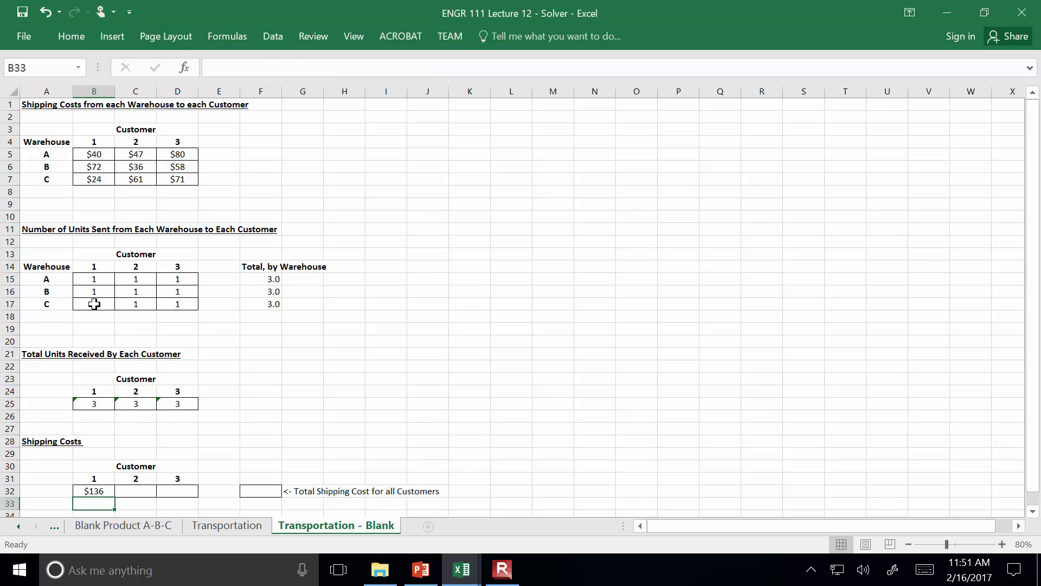
pyautogui.press('Up')
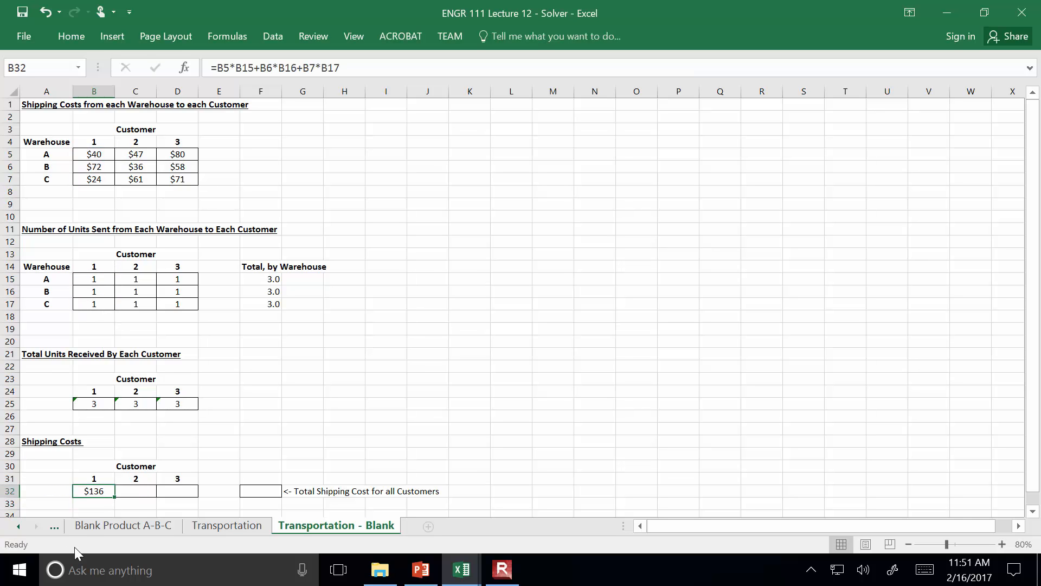
pyautogui.moveTo(115, 497); pyautogui.dragTo(181, 494)
# Enter a SUM of B32:D32 in F32 as the total shipping cost for all customers
pyautogui.click(272, 491)
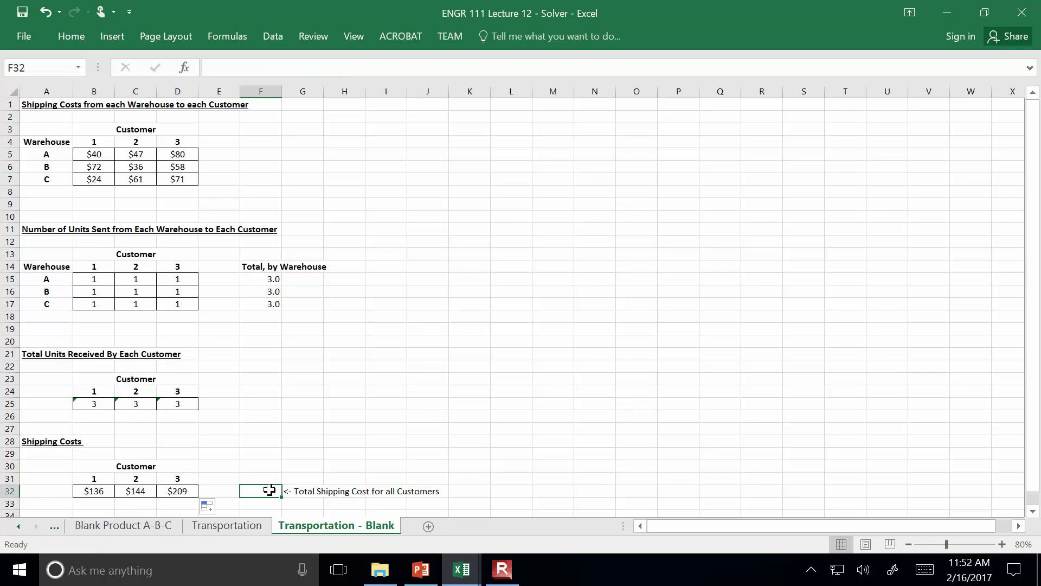
pyautogui.write('=sum(')
pyautogui.press('Left')
pyautogui.press('Left')
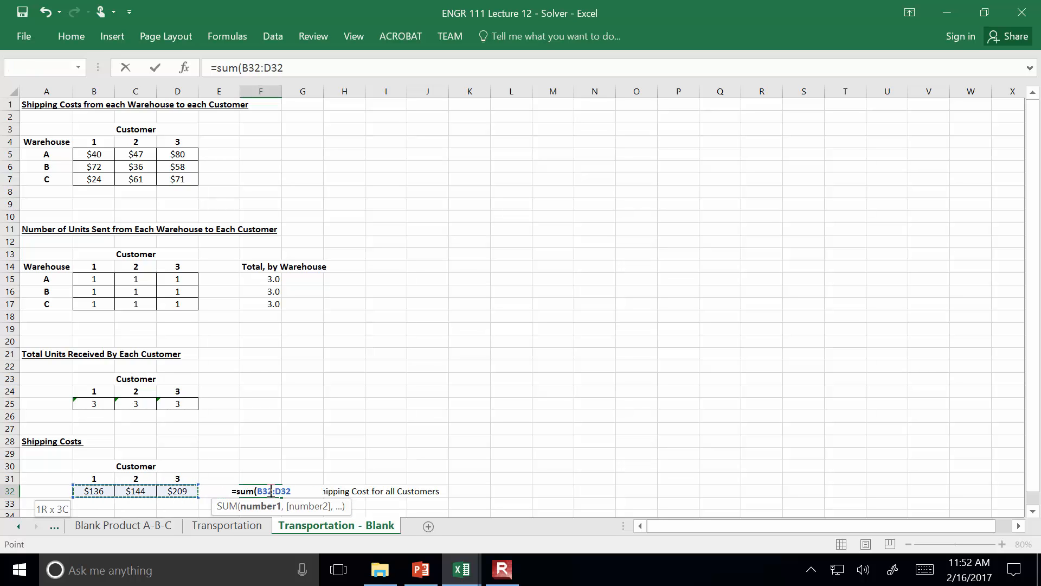
pyautogui.press('Return')
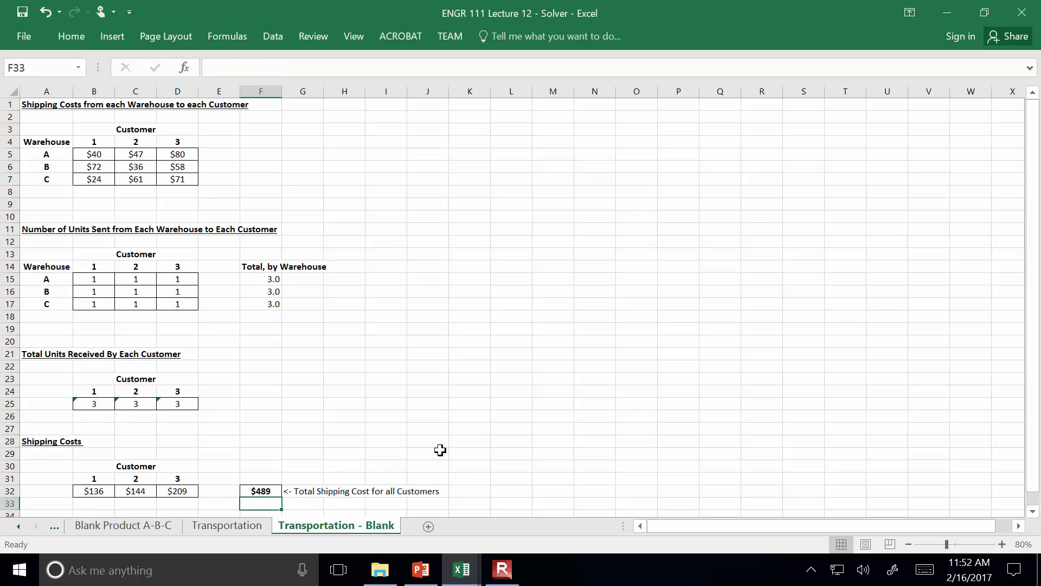
# Center the warehouse totals in F15:F17
pyautogui.moveTo(273, 279); pyautogui.dragTo(271, 299)
pyautogui.rightClick(271, 300)
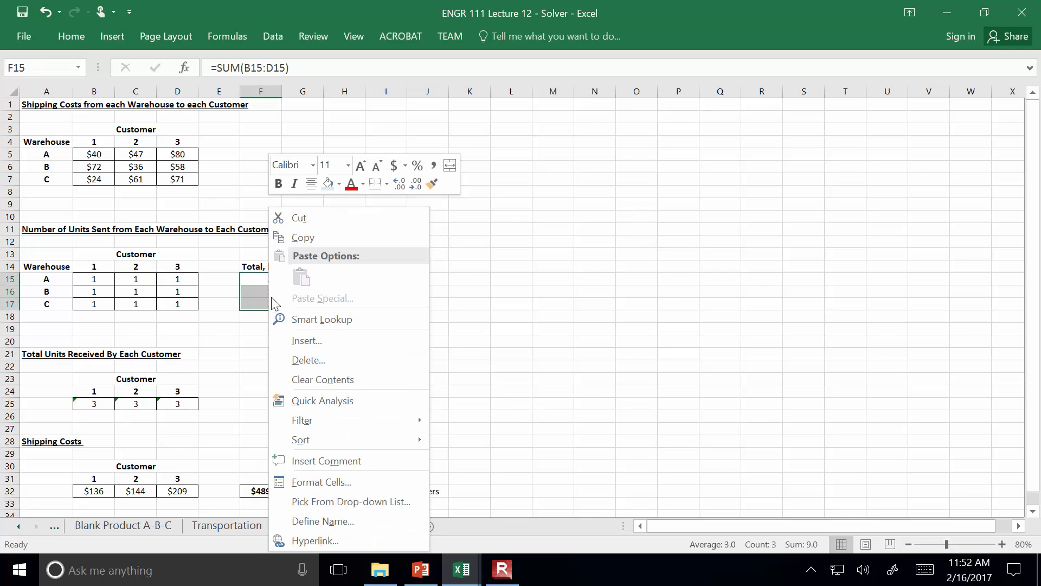
pyautogui.click(311, 184)
pyautogui.click(524, 357)
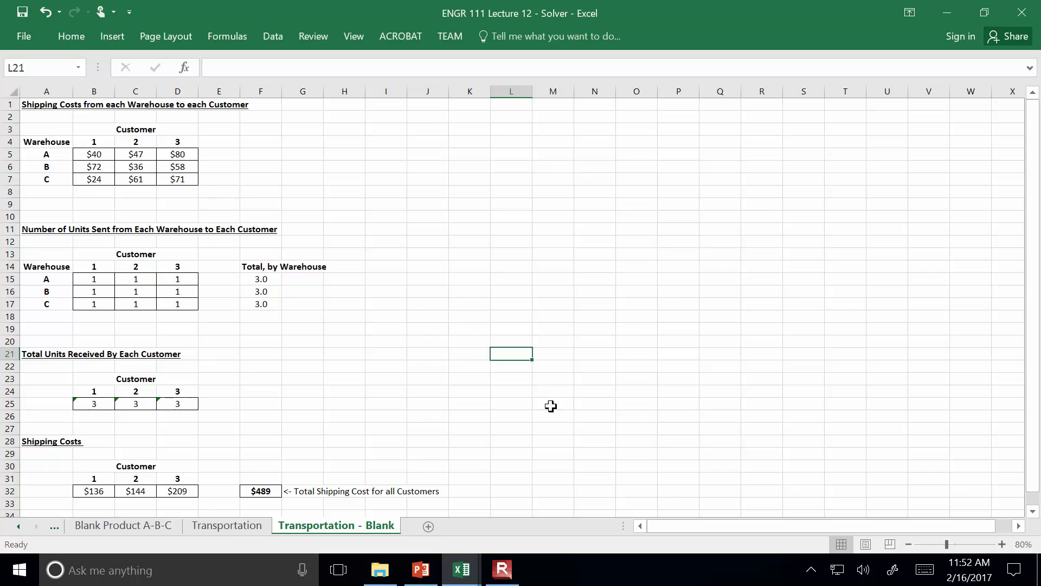
pyautogui.click(504, 576)
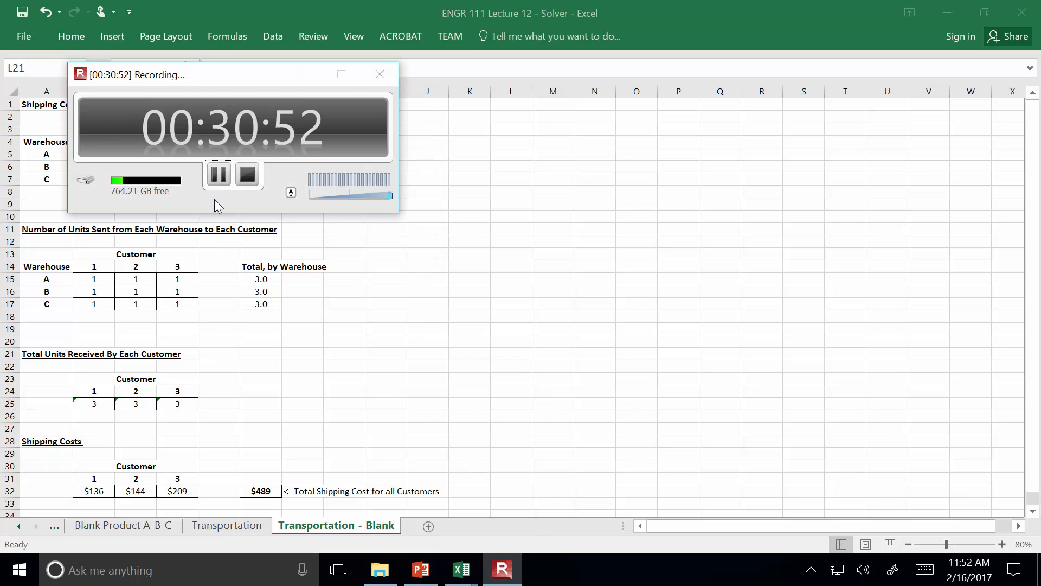
pyautogui.click(643, 370)
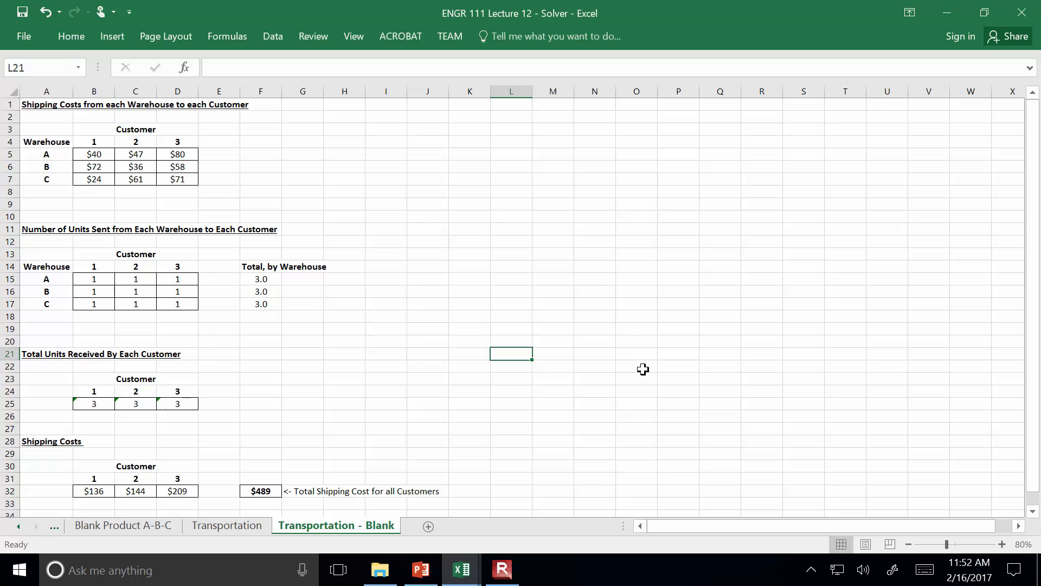
# Apply all borders to the warehouse totals in F15:F17
pyautogui.moveTo(266, 278); pyautogui.dragTo(267, 299)
pyautogui.rightClick(255, 281)
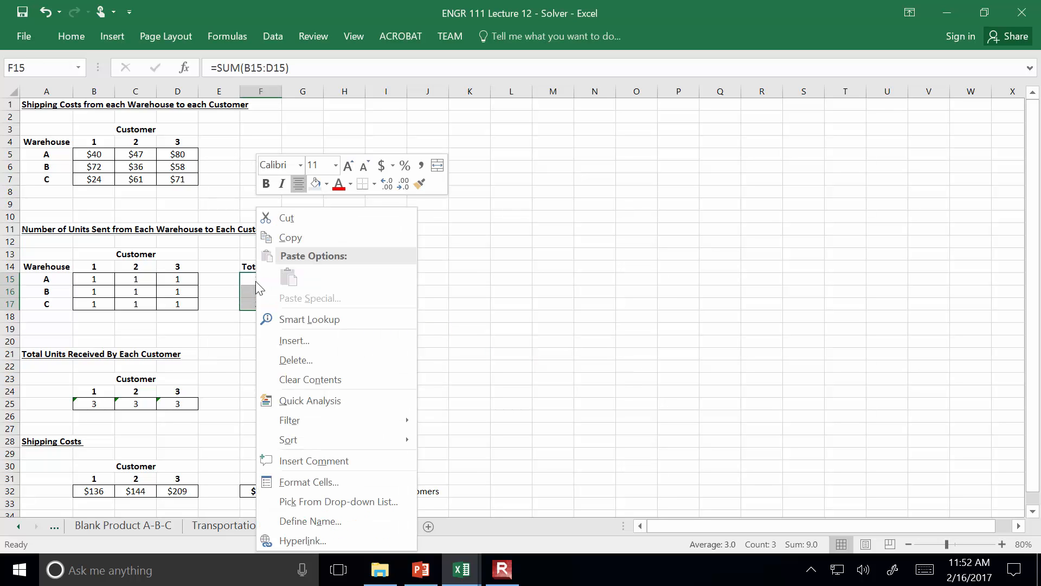
pyautogui.click(374, 184)
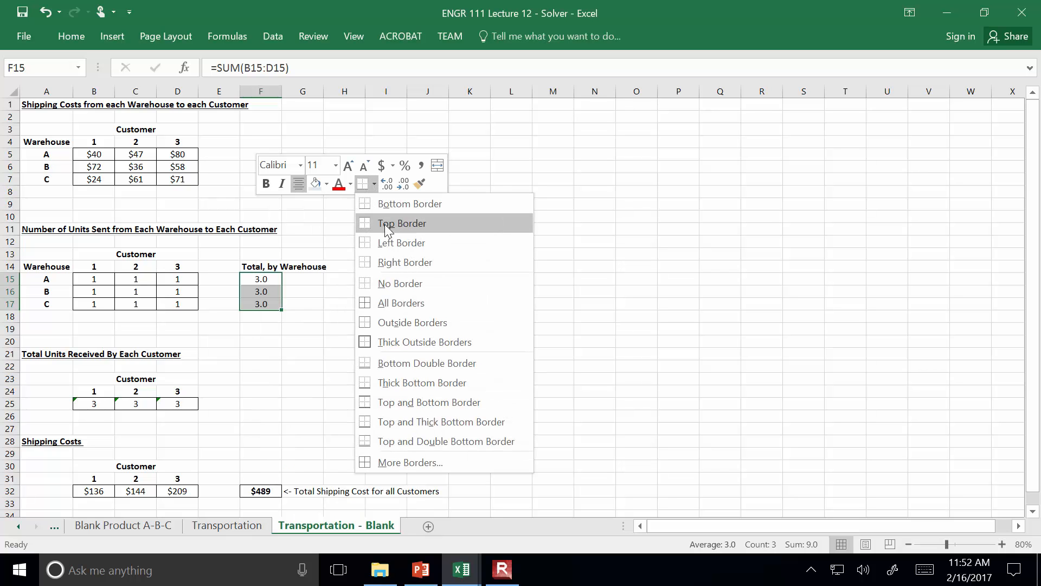
pyautogui.click(401, 303)
pyautogui.click(469, 305)
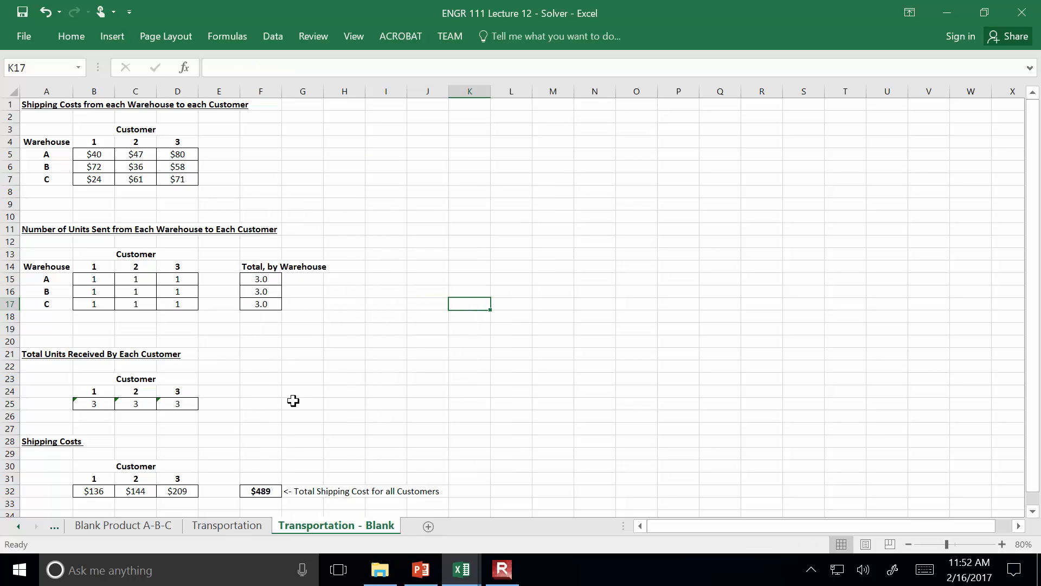
# Enter the heading "Reference: Constraints (available items)" in K14, beside the units-sent table
pyautogui.click(271, 491)
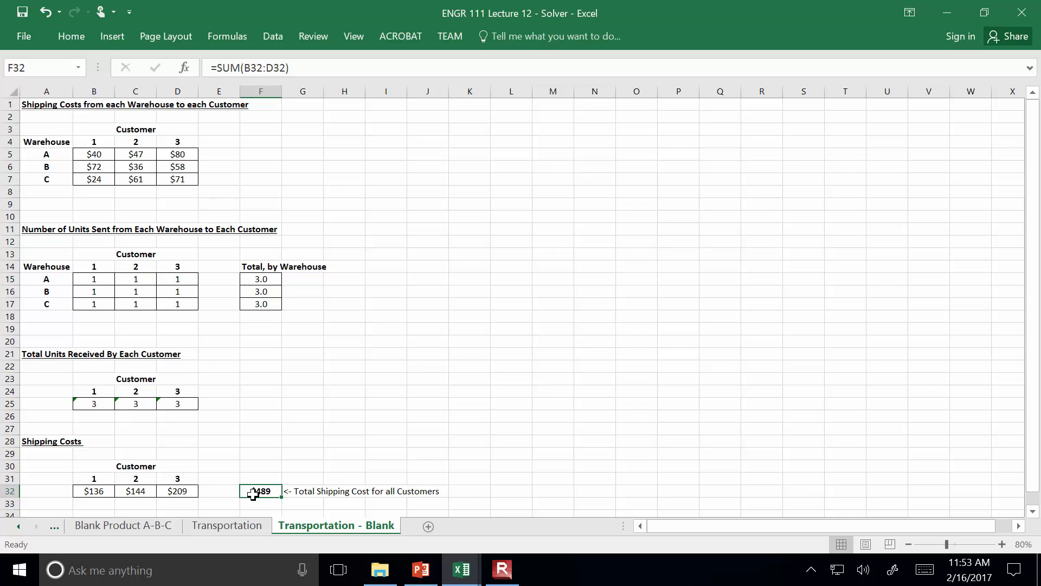
pyautogui.click(428, 277)
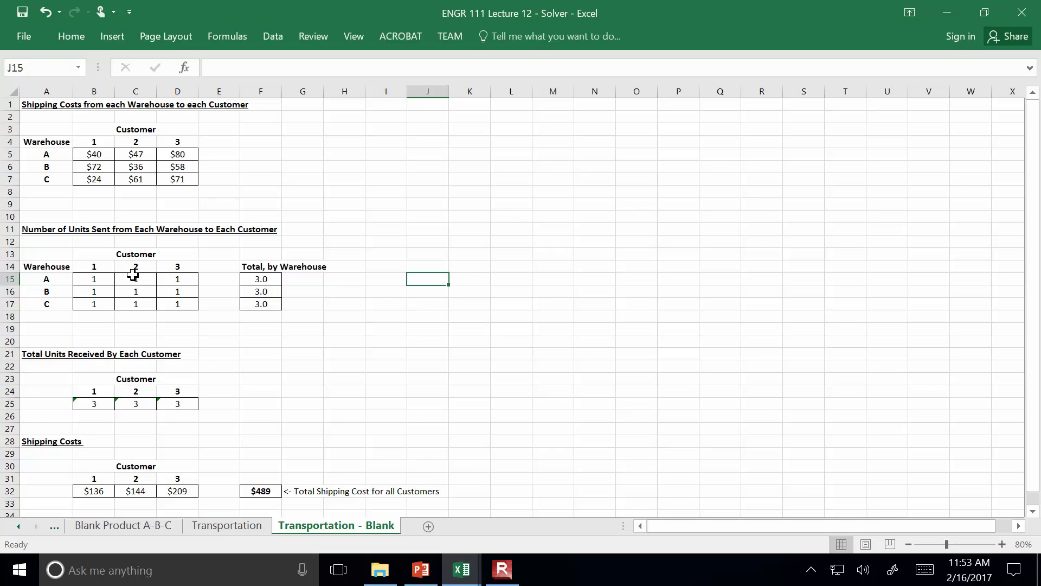
pyautogui.click(480, 267)
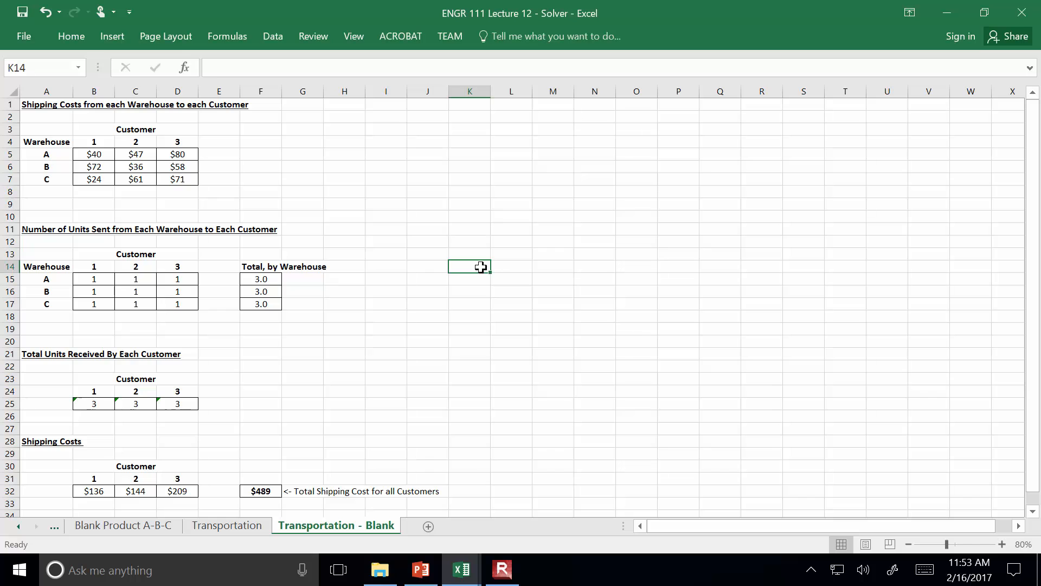
pyautogui.write('Reference: Constraints')
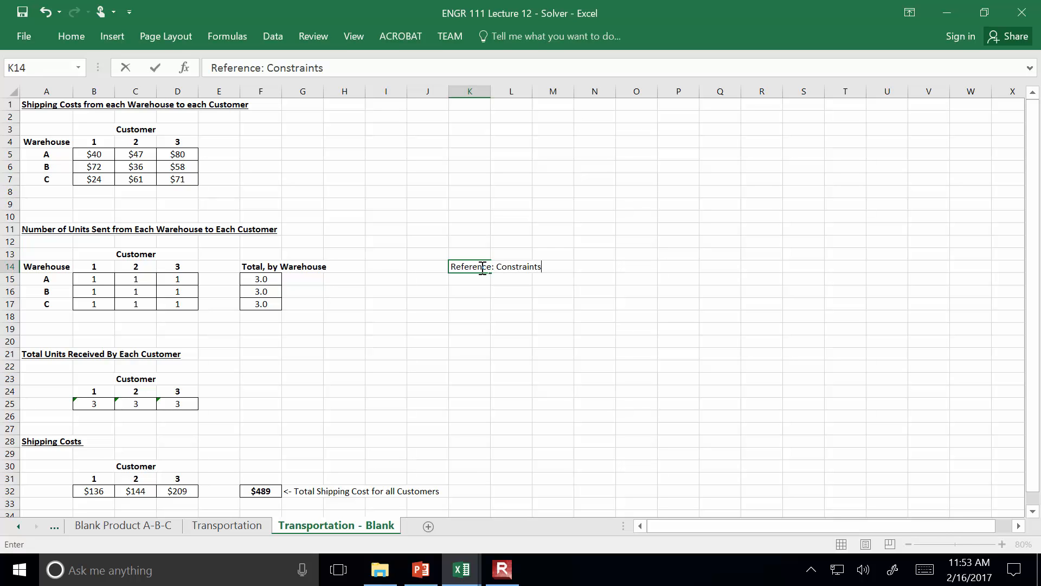
pyautogui.write(' (available items)')
pyautogui.press('Return')
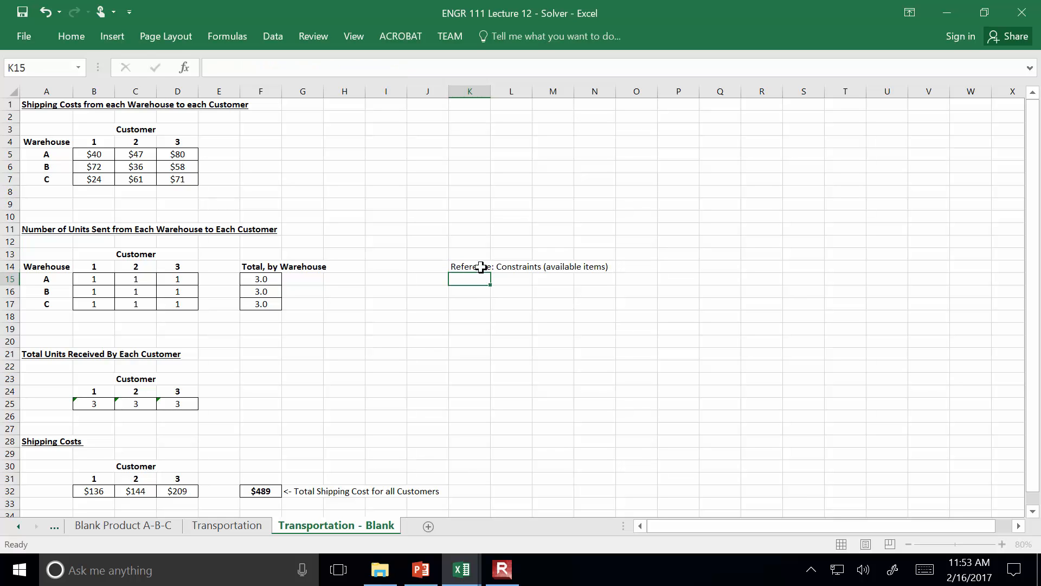
# List the available items for warehouses A, B and C as 100, 200 and 300 in K15:K17
pyautogui.write('100')
pyautogui.press('Return')
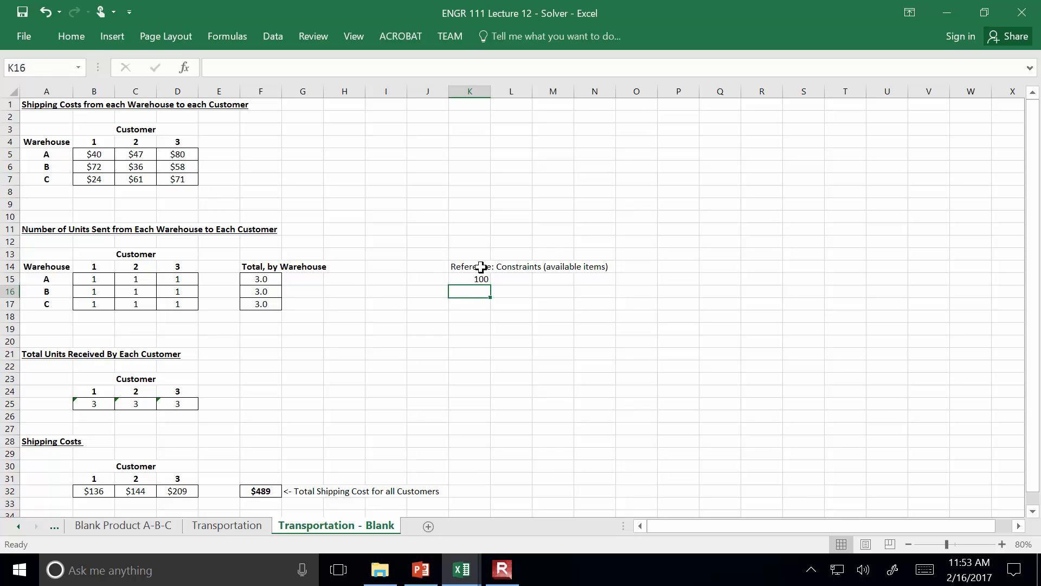
pyautogui.write('200')
pyautogui.press('Return')
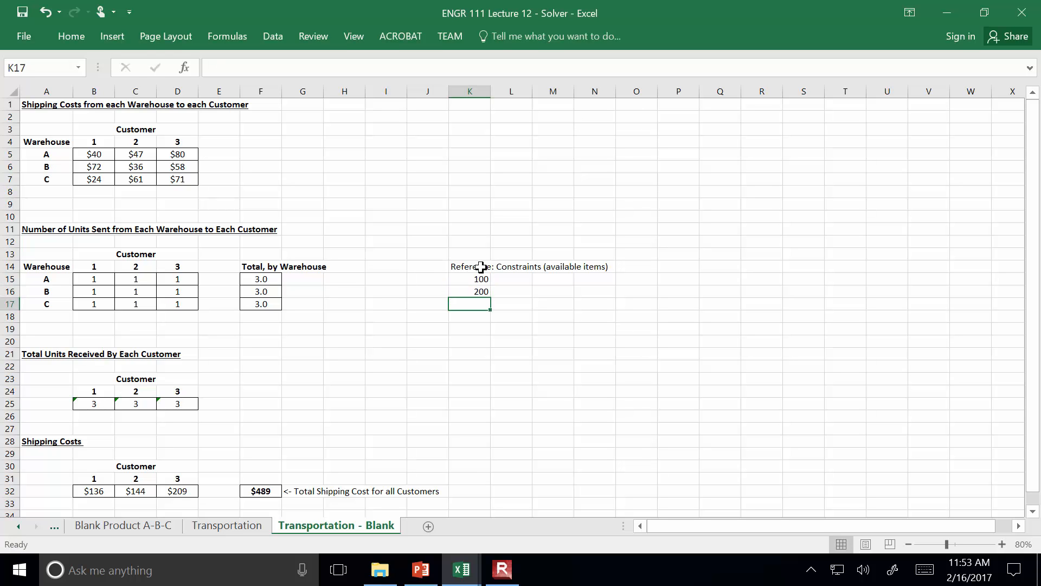
pyautogui.write('300')
pyautogui.press('Return')
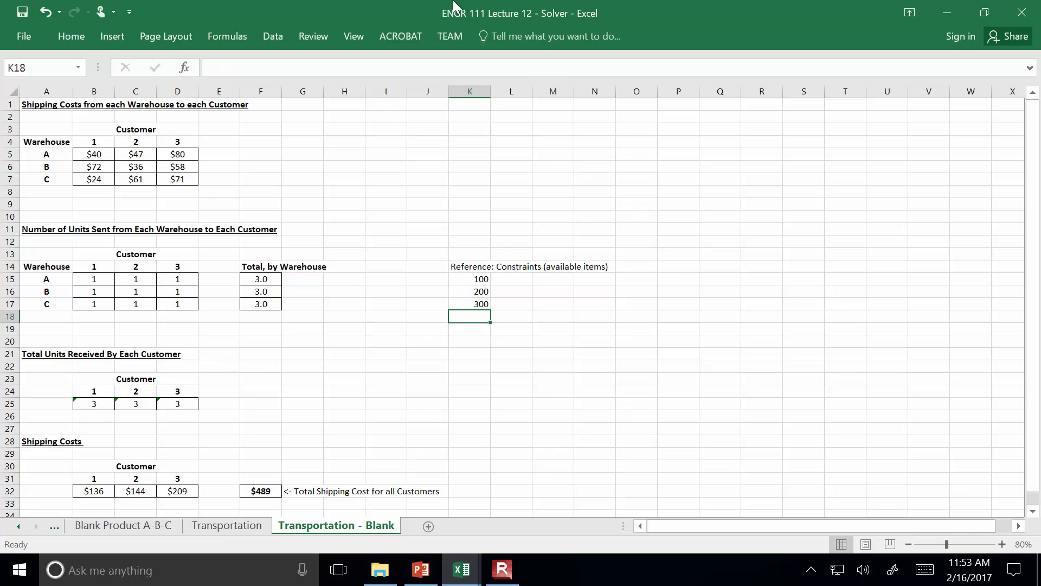
# Open Solver, reset all of its stored parameters and constraints, and close the dialog without solving
pyautogui.click(287, 37)
pyautogui.click(903, 60)
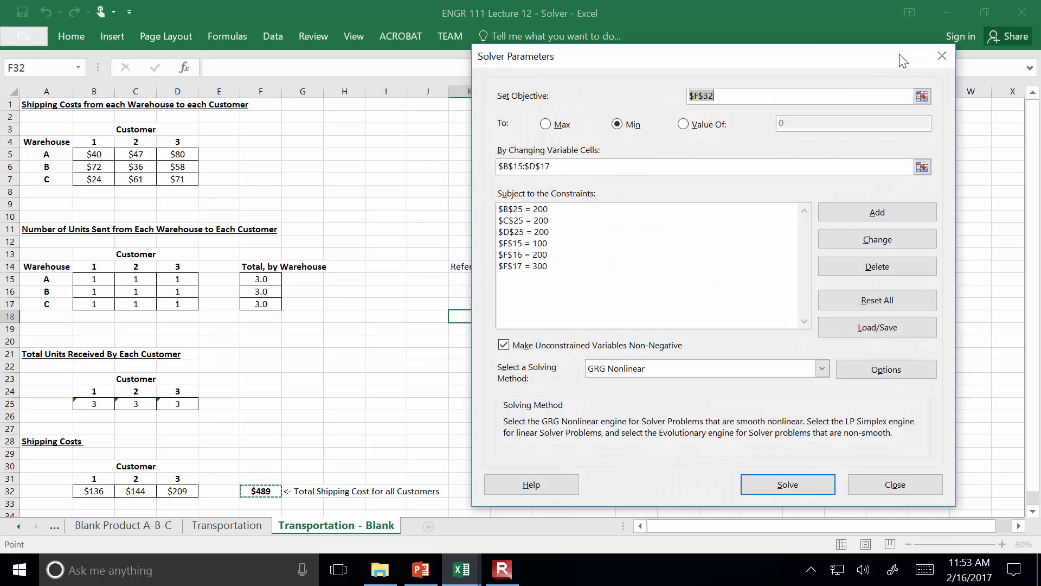
pyautogui.click(522, 210)
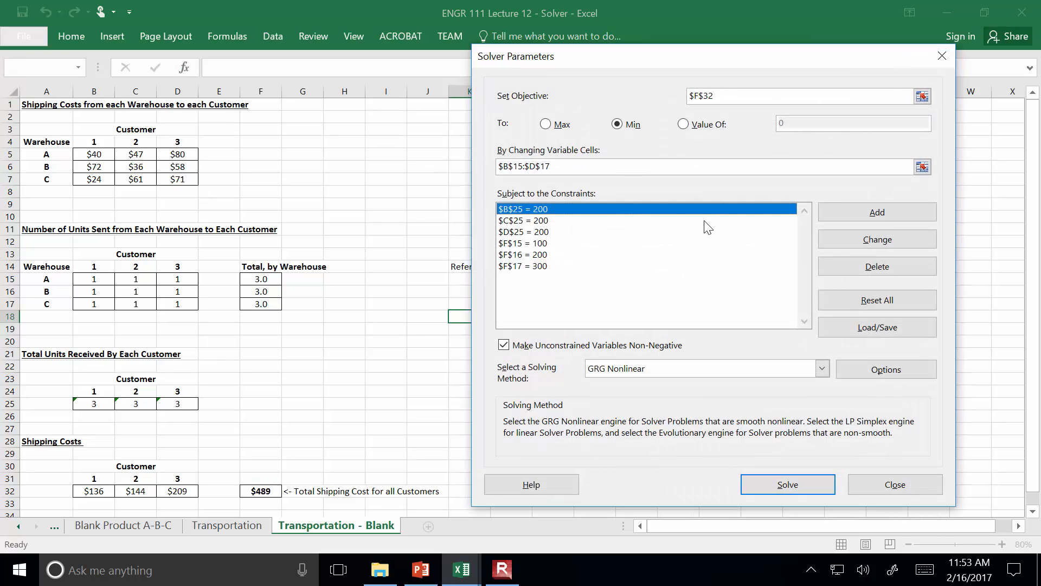
pyautogui.click(877, 300)
pyautogui.click(534, 345)
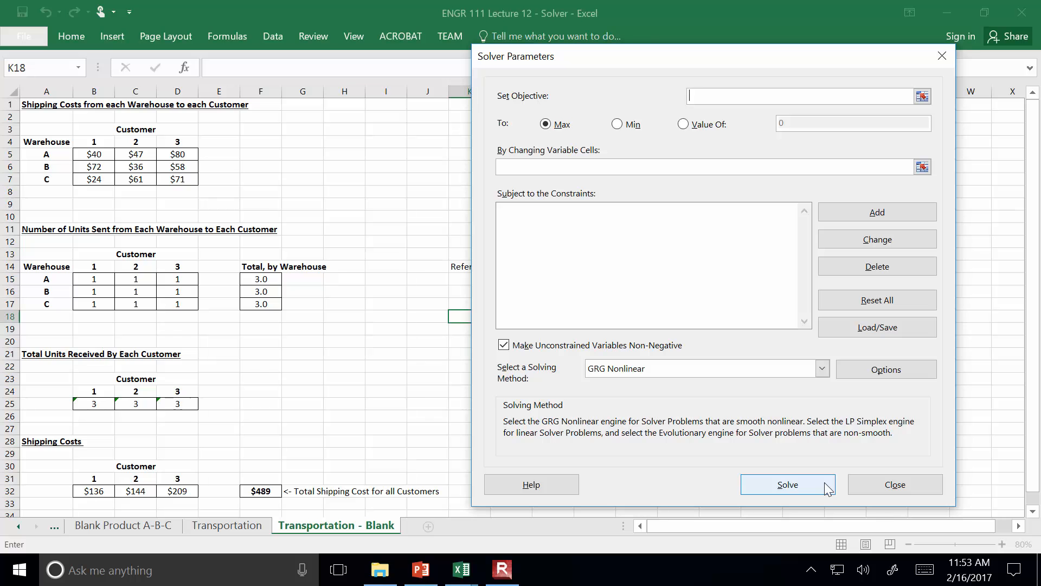
pyautogui.click(422, 402)
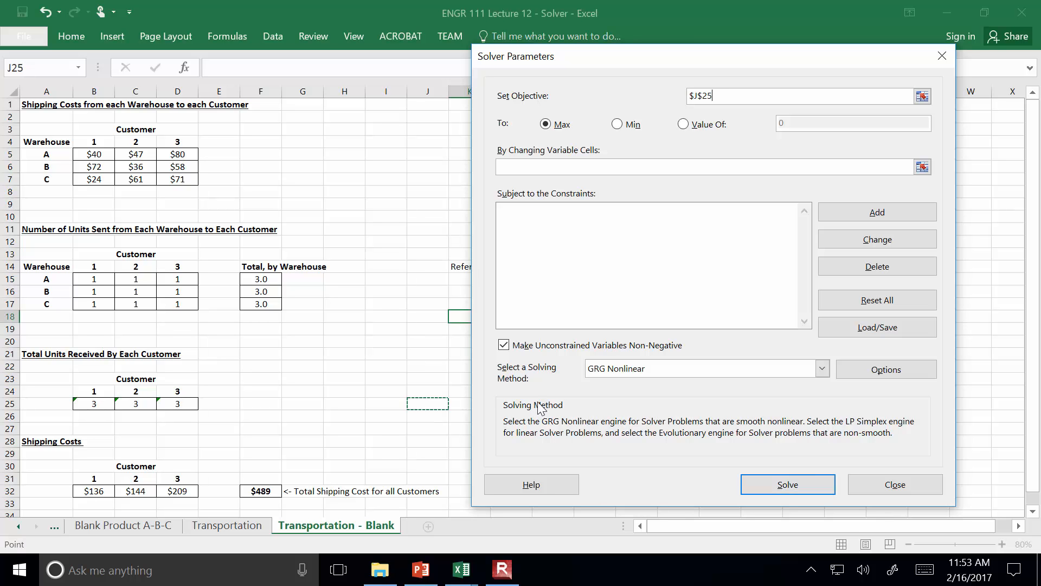
pyautogui.click(893, 485)
pyautogui.click(260, 490)
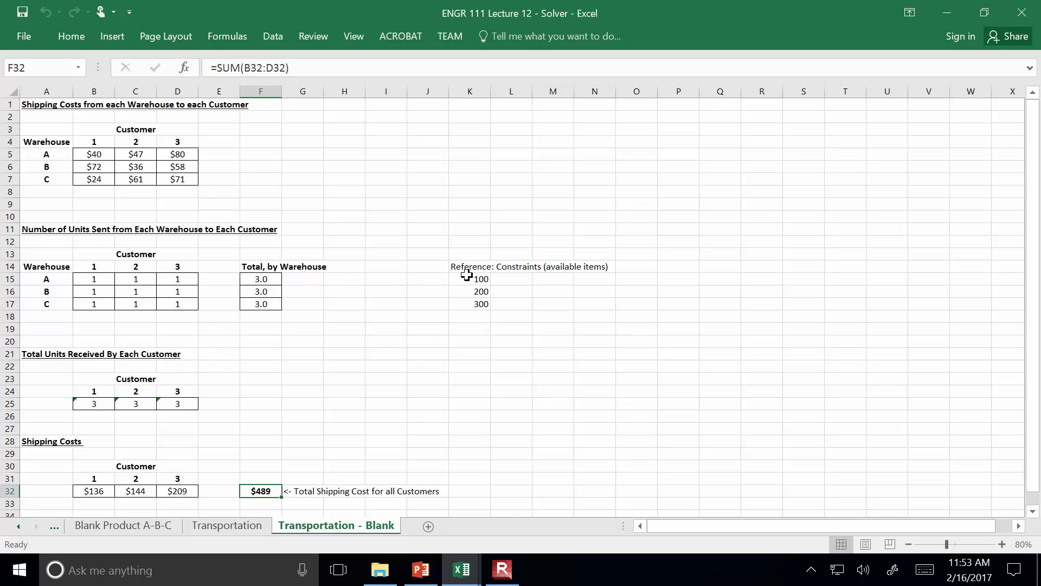
pyautogui.click(502, 570)
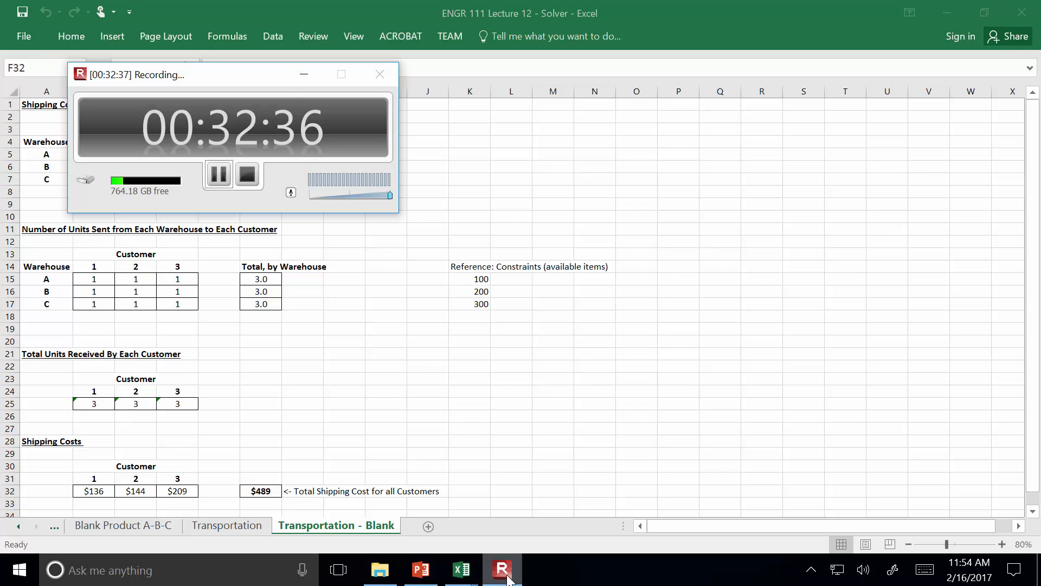
pyautogui.click(219, 175)
pyautogui.click(219, 175)
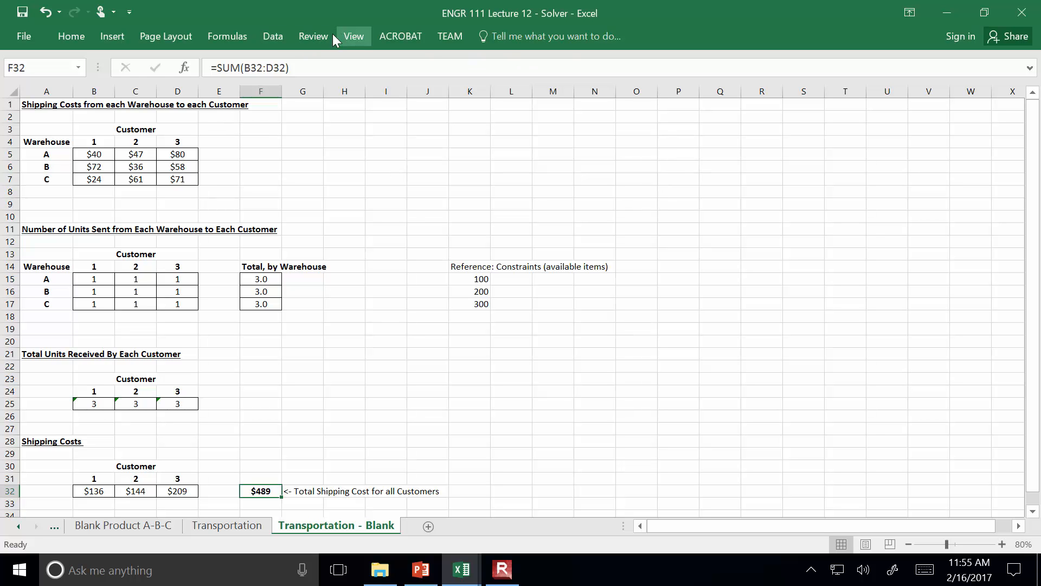
# Reopen Solver, reset all parameters to clear the leftover objective cell, and close it without solving
pyautogui.click(263, 37)
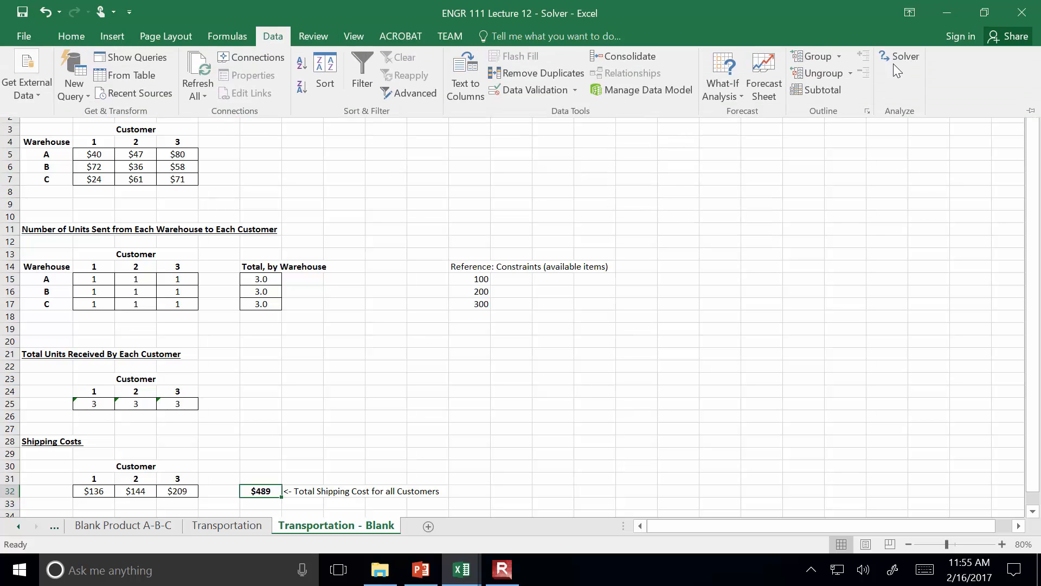
pyautogui.click(967, 53)
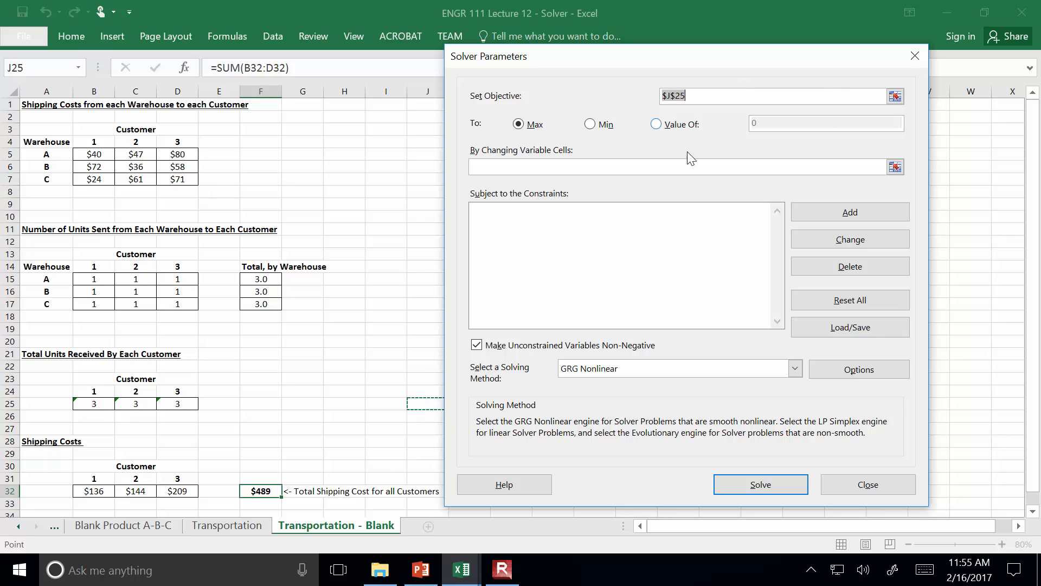
pyautogui.click(859, 308)
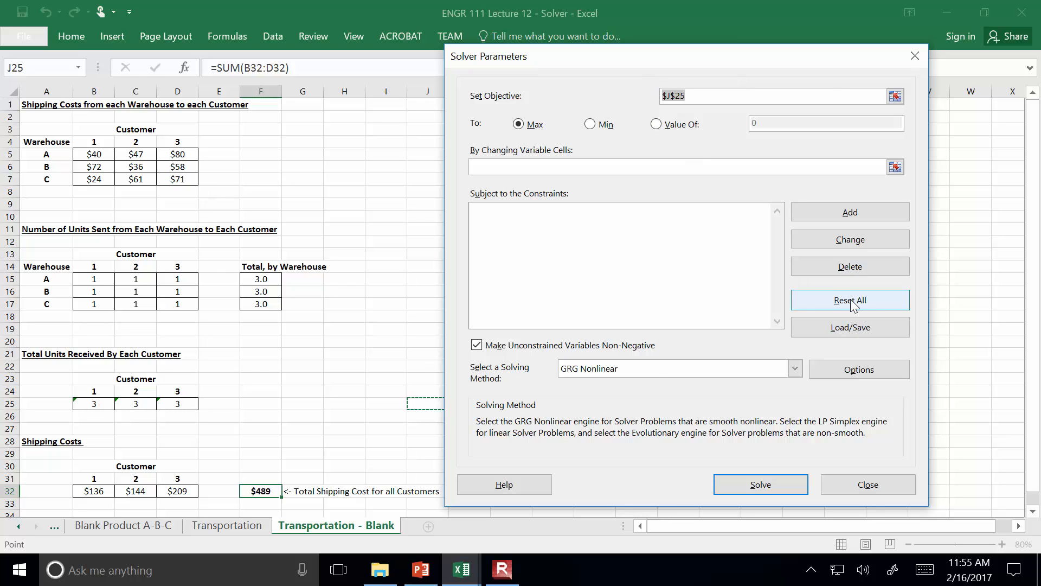
pyautogui.click(556, 350)
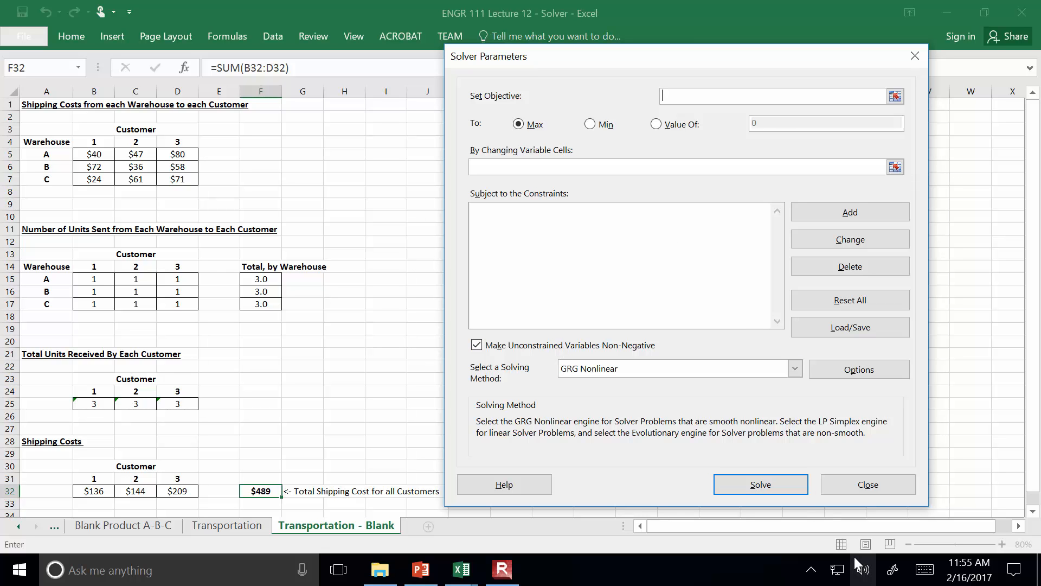
pyautogui.click(867, 484)
pyautogui.click(517, 562)
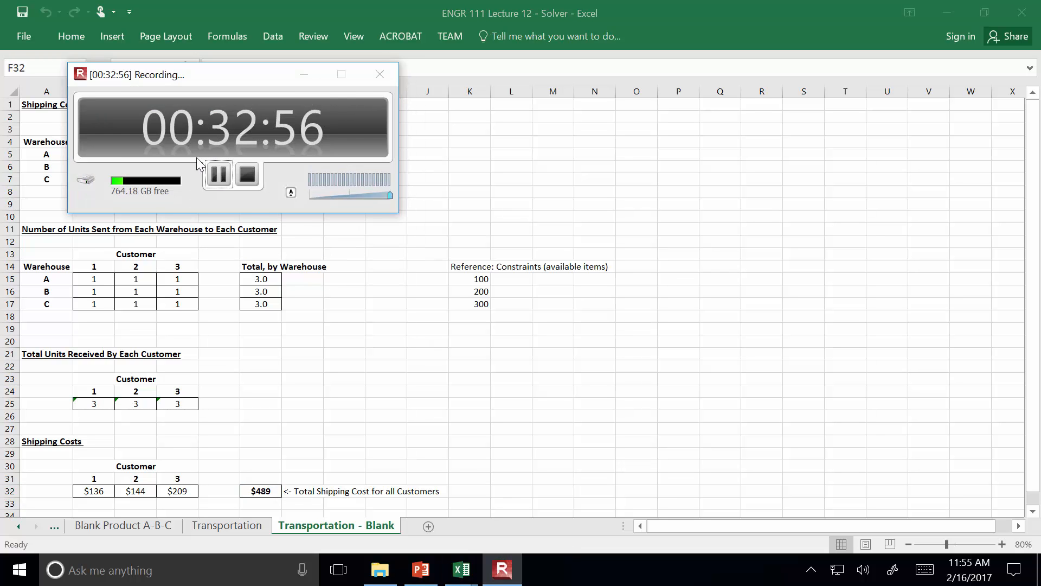
pyautogui.click(227, 184)
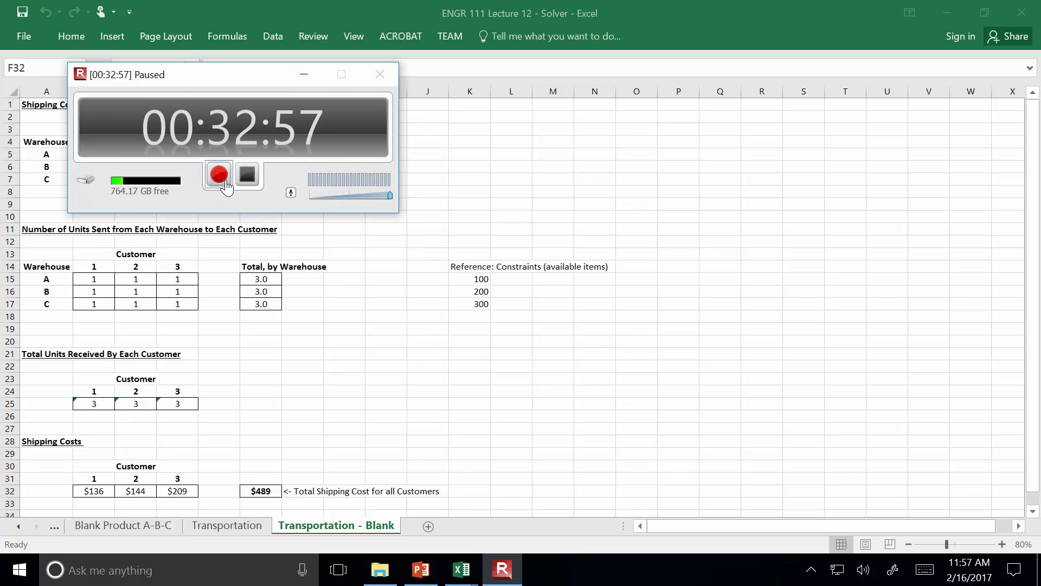
pyautogui.click(219, 174)
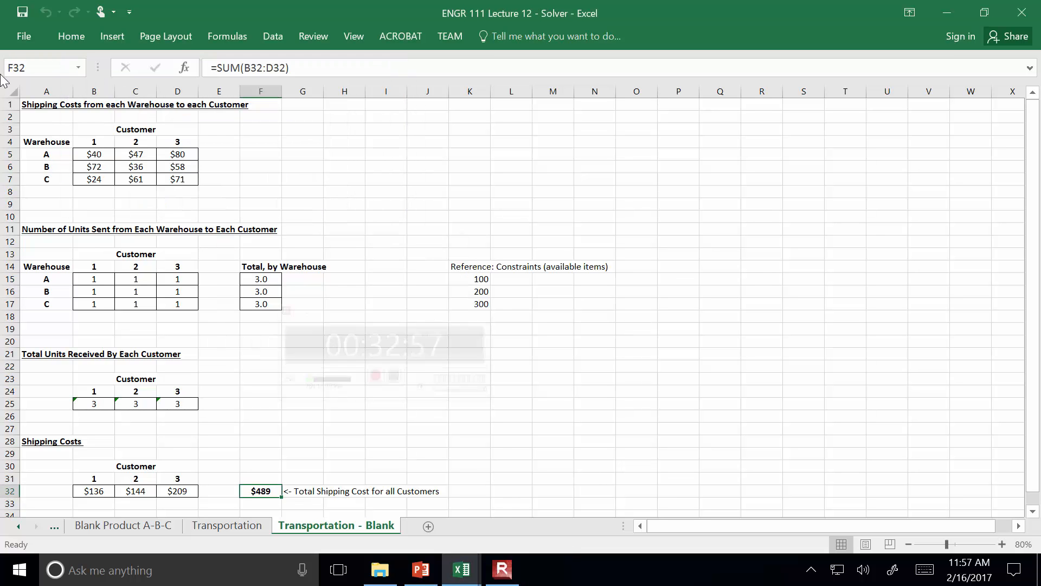
# Append "(these values are given)" to the shipping costs table heading in A1
pyautogui.click(39, 107)
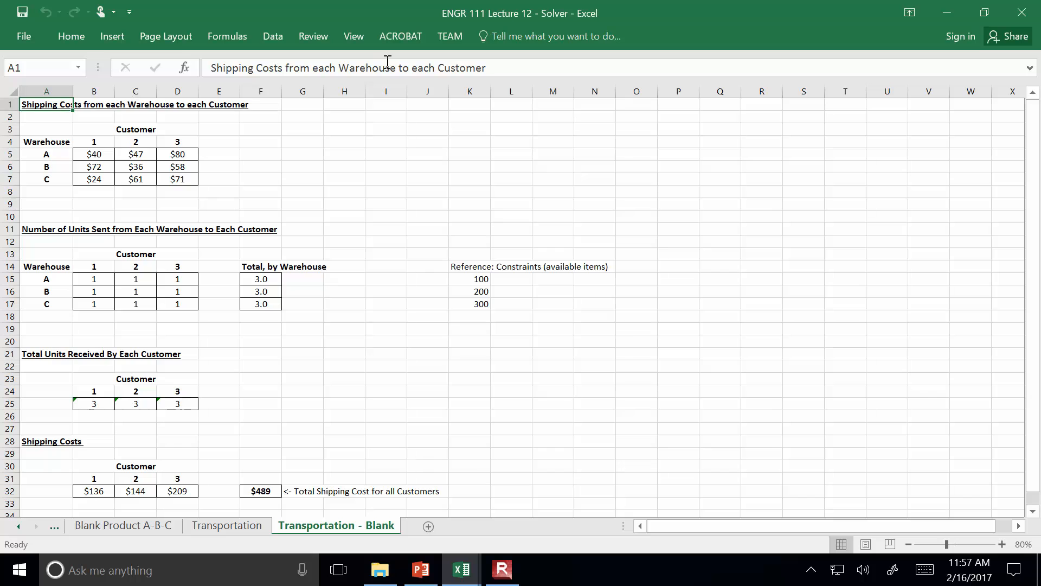
pyautogui.click(551, 70)
pyautogui.write('(the')
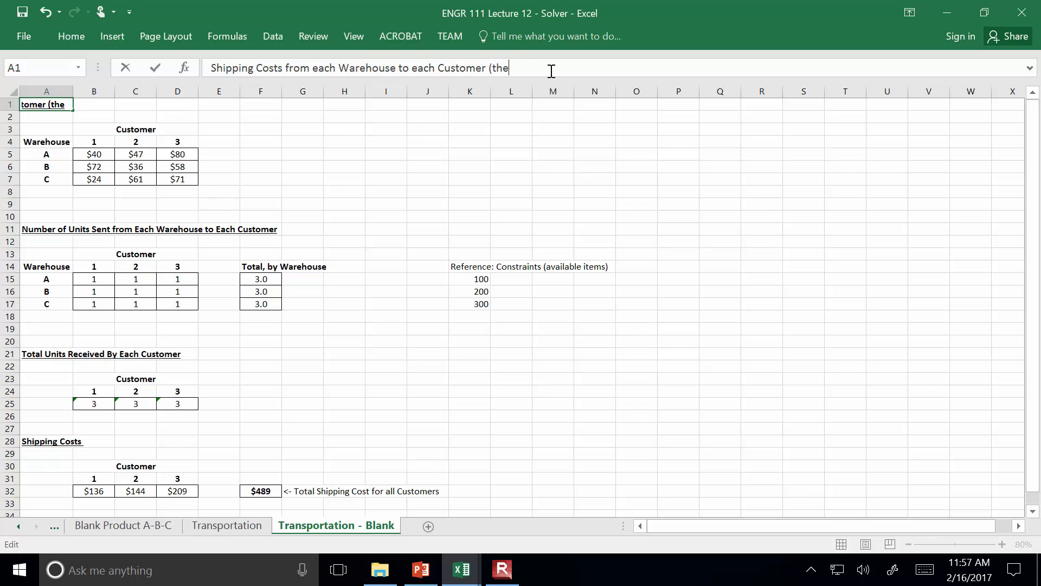
pyautogui.write('se values are given)')
pyautogui.press('Return')
# Append "(this is what you need to find out; provide an initial guess)" to the units-sent heading in A11
pyautogui.press('Down')
pyautogui.press('Down')
pyautogui.press('Down')
pyautogui.press('Down')
pyautogui.press('Down')
pyautogui.press('Down')
pyautogui.press('Down')
pyautogui.press('Down')
pyautogui.press('Down')
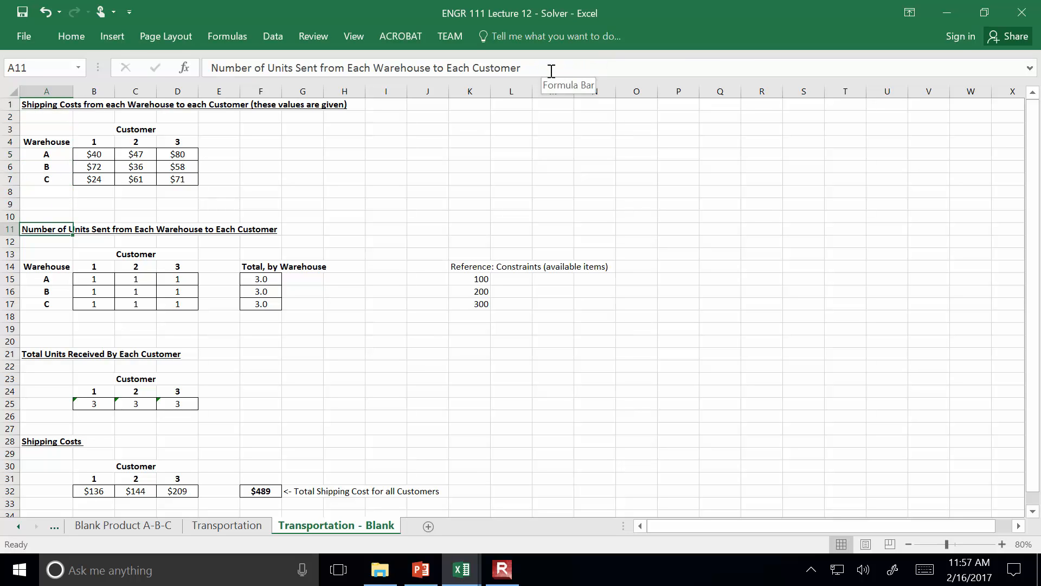
pyautogui.click(558, 68)
pyautogui.write('(this')
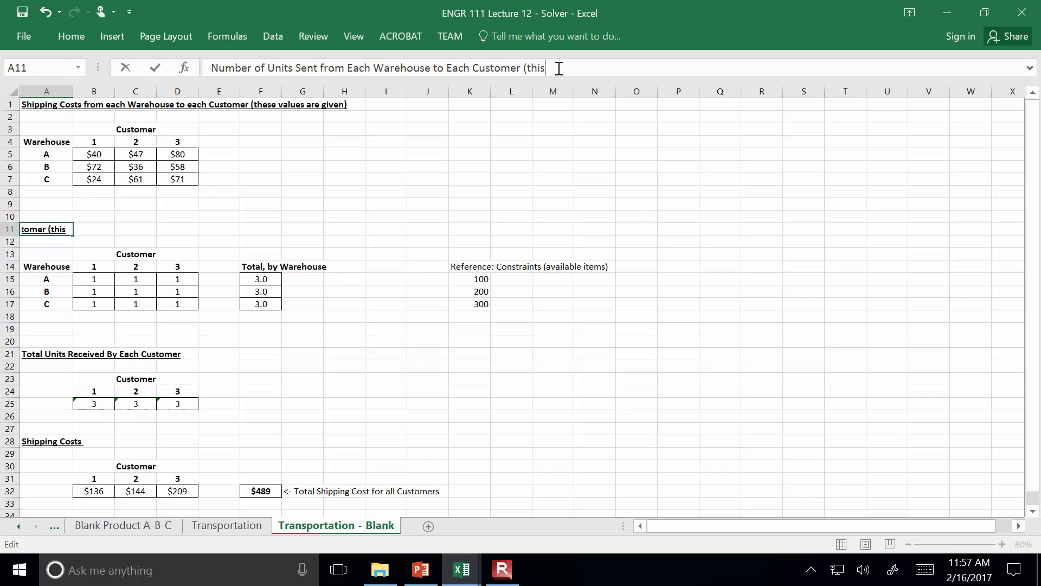
pyautogui.write(' is what you need to find out')
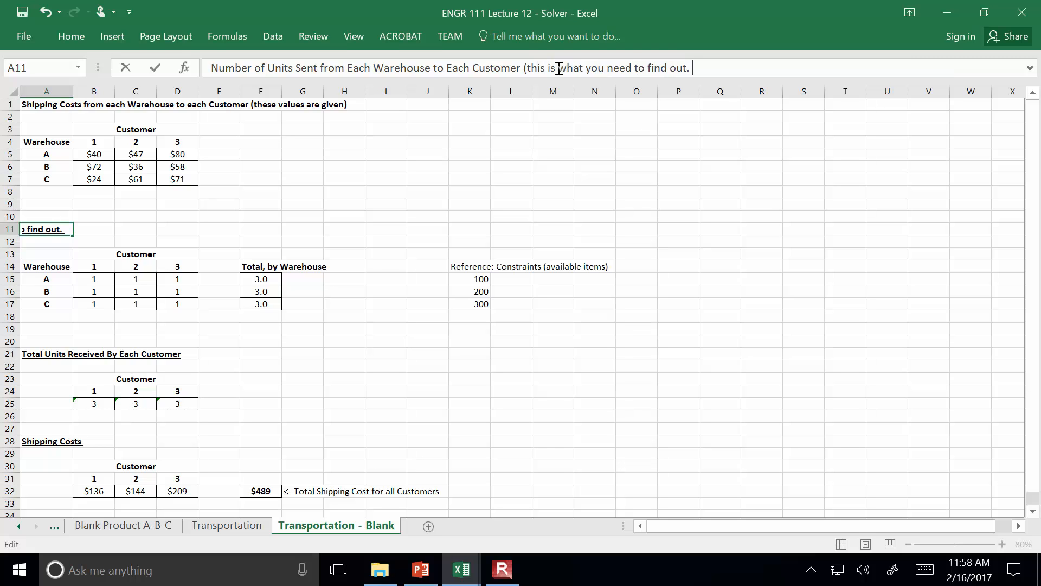
pyautogui.write('.')
pyautogui.press('BackSpace')
pyautogui.press('BackSpace')
pyautogui.write('; provide an initial guess')
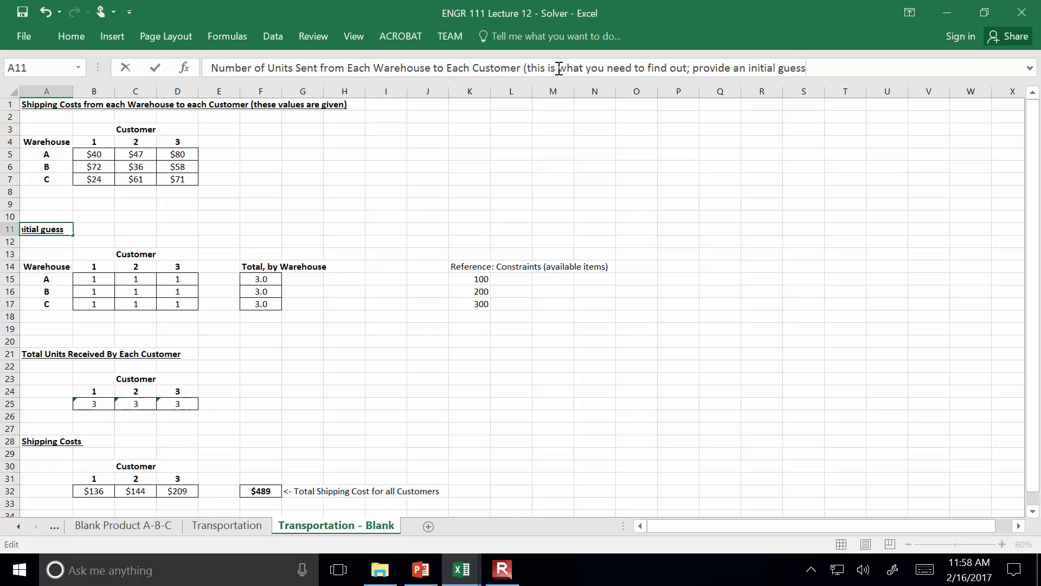
pyautogui.write(')')
pyautogui.press('Return')
pyautogui.press('Return')
pyautogui.press('Return')
pyautogui.press('Return')
pyautogui.press('Return')
pyautogui.press('Return')
pyautogui.press('Return')
pyautogui.press('Return')
pyautogui.press('Return')
pyautogui.press('Return')
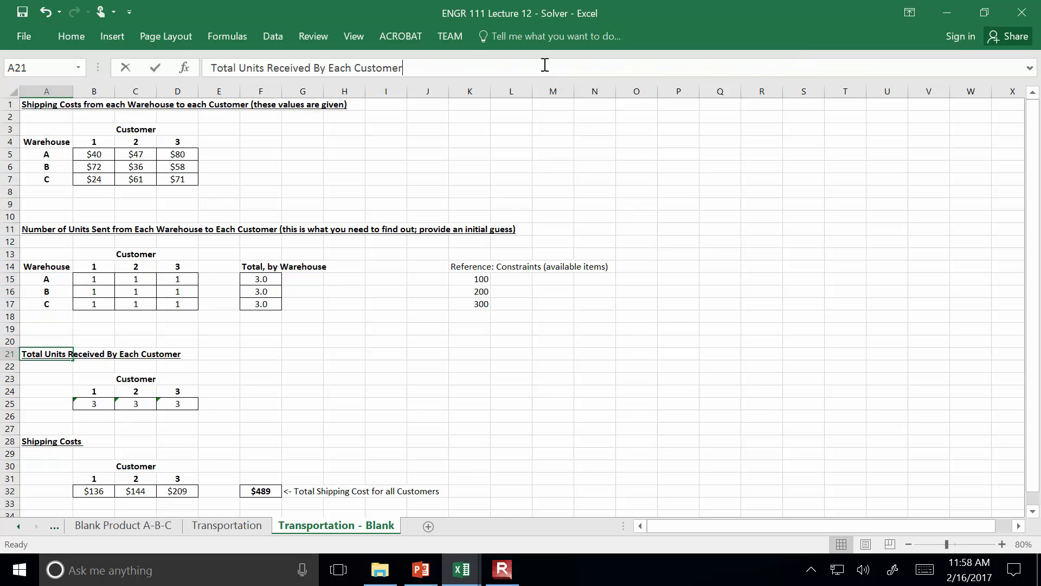
# Append "(calculated based on the table above... sum of each column)" to the Total Units Received By Each Customer heading in A21
pyautogui.click(544, 64)
pyautogui.write('(ca')
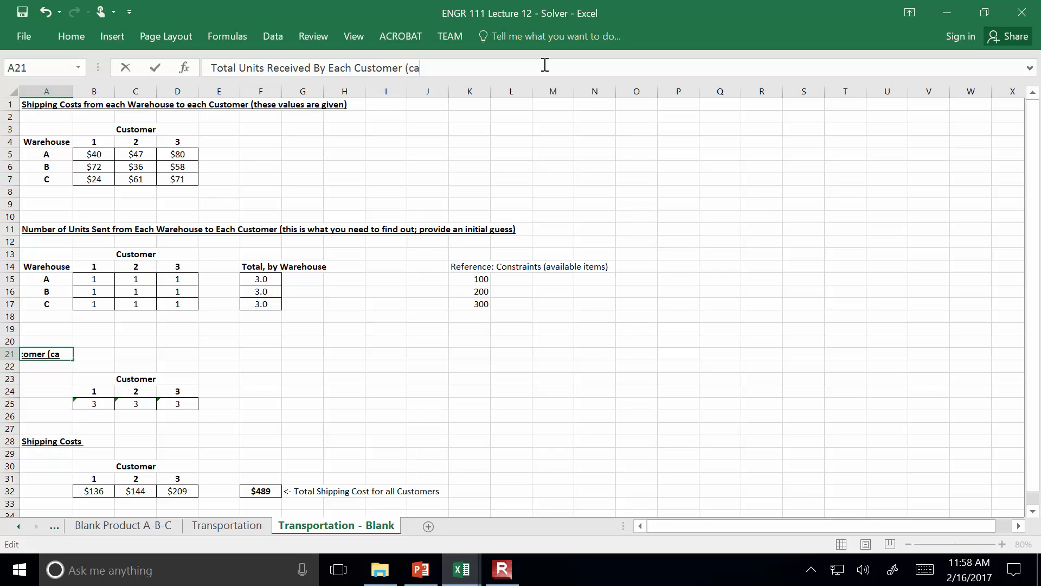
pyautogui.write('lculated based')
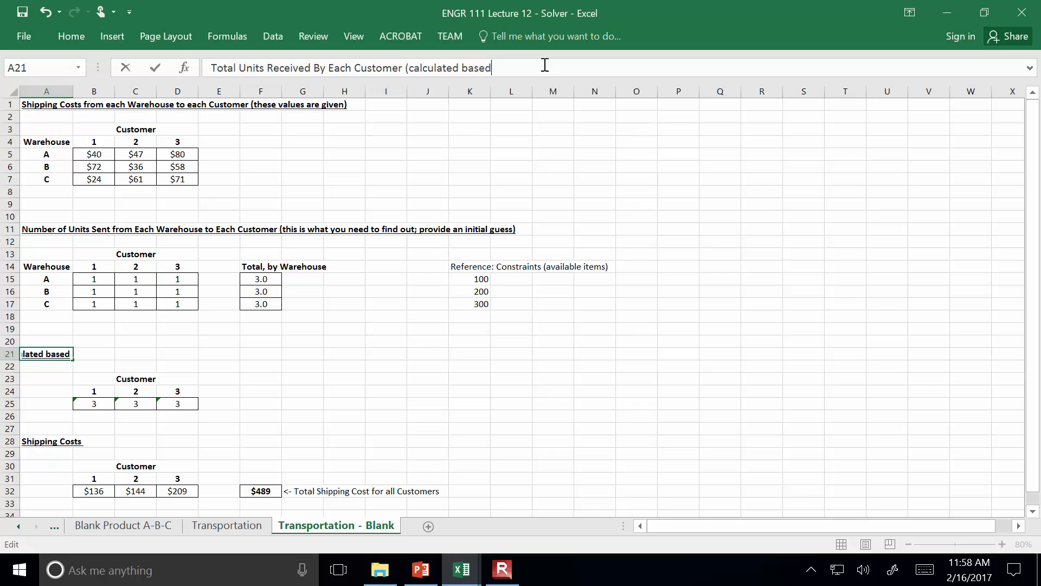
pyautogui.write(' on the atable above')
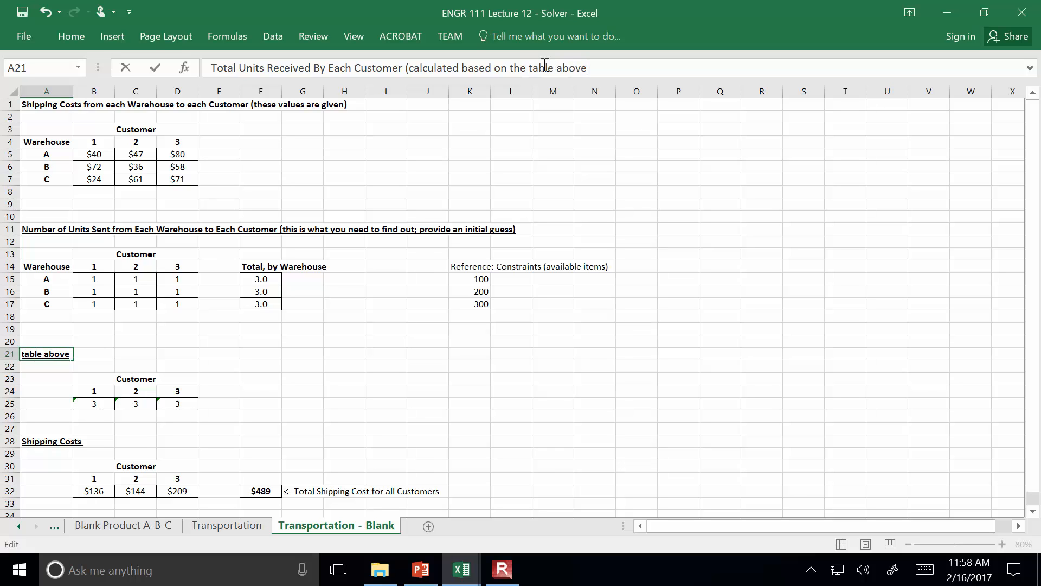
pyautogui.write('... sume of')
pyautogui.press('BackSpace')
pyautogui.press('BackSpace')
pyautogui.press('BackSpace')
pyautogui.press('BackSpace')
pyautogui.write('of each')
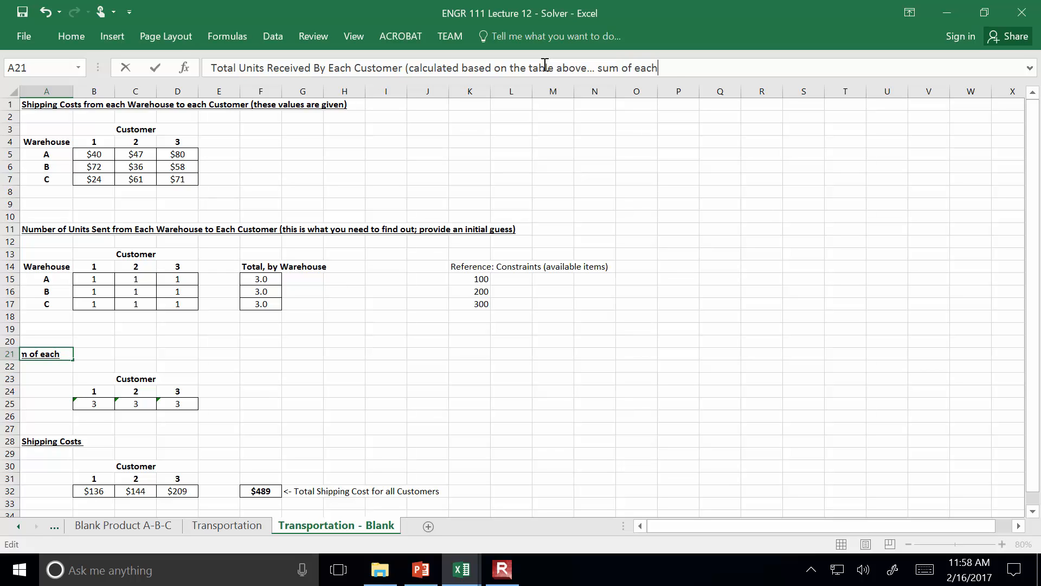
pyautogui.write(' column')
pyautogui.press('Return')
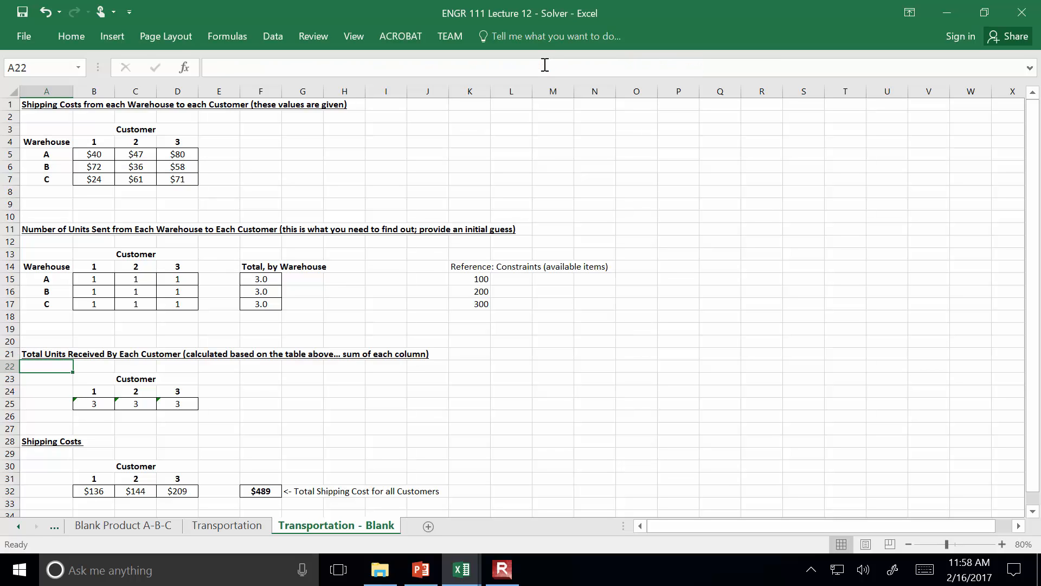
# Append "(sum of each row)" to the "Total, by Warehouse" label in F14
pyautogui.click(247, 267)
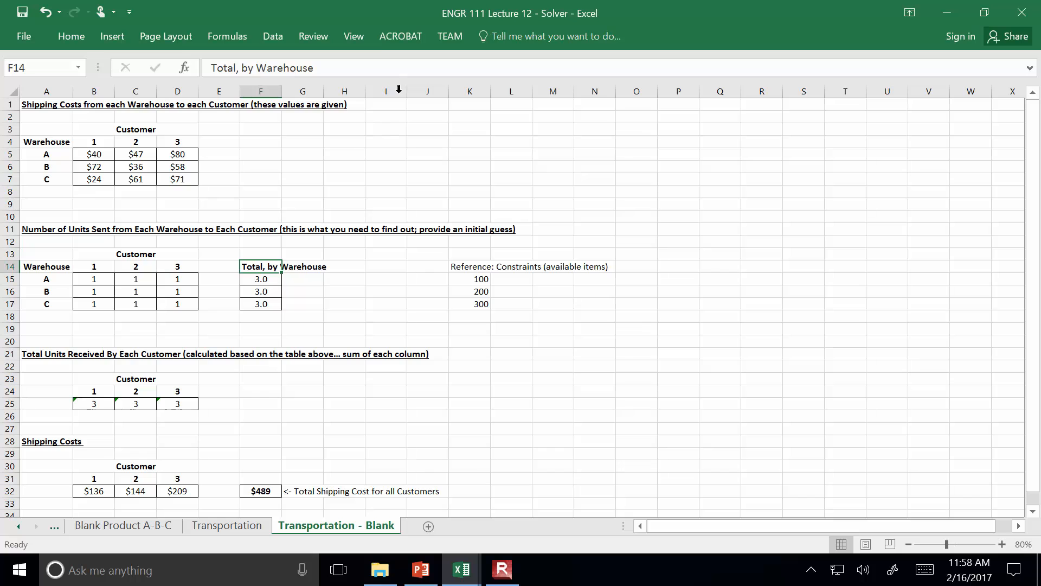
pyautogui.click(385, 59)
pyautogui.press('Home')
pyautogui.write('(sum of ')
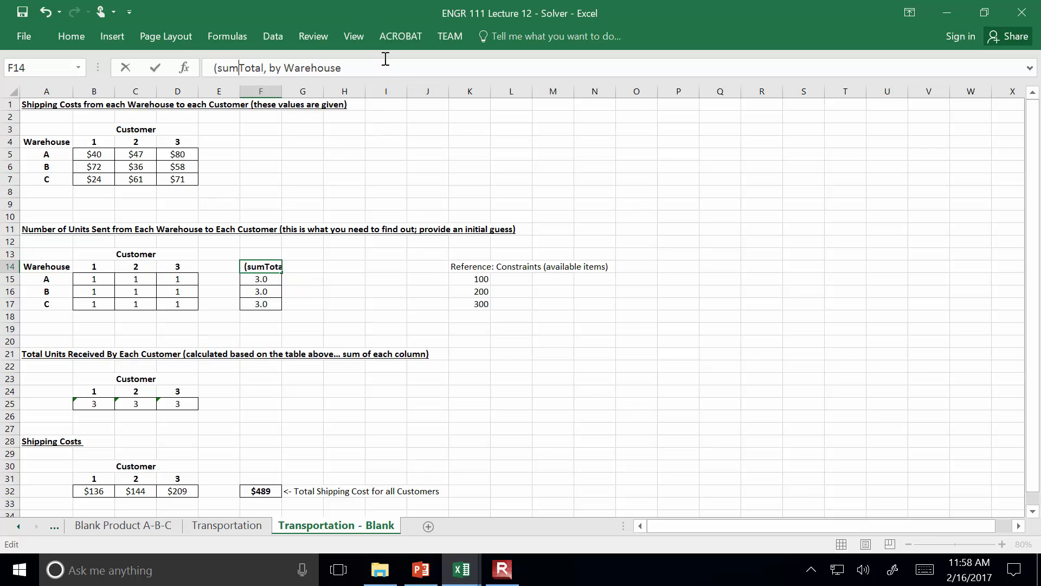
pyautogui.write('e')
pyautogui.press('BackSpace')
pyautogui.press('BackSpace')
pyautogui.press('BackSpace')
pyautogui.press('BackSpace')
pyautogui.press('BackSpace')
pyautogui.press('BackSpace')
pyautogui.press('BackSpace')
pyautogui.press('BackSpace')
pyautogui.press('BackSpace')
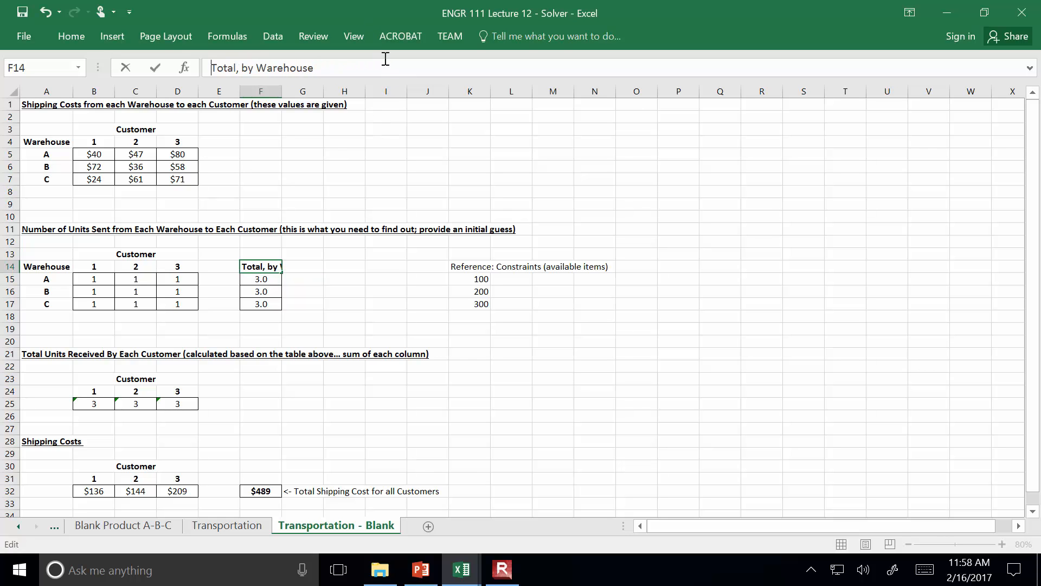
pyautogui.write('(sum of each row)')
pyautogui.press('Return')
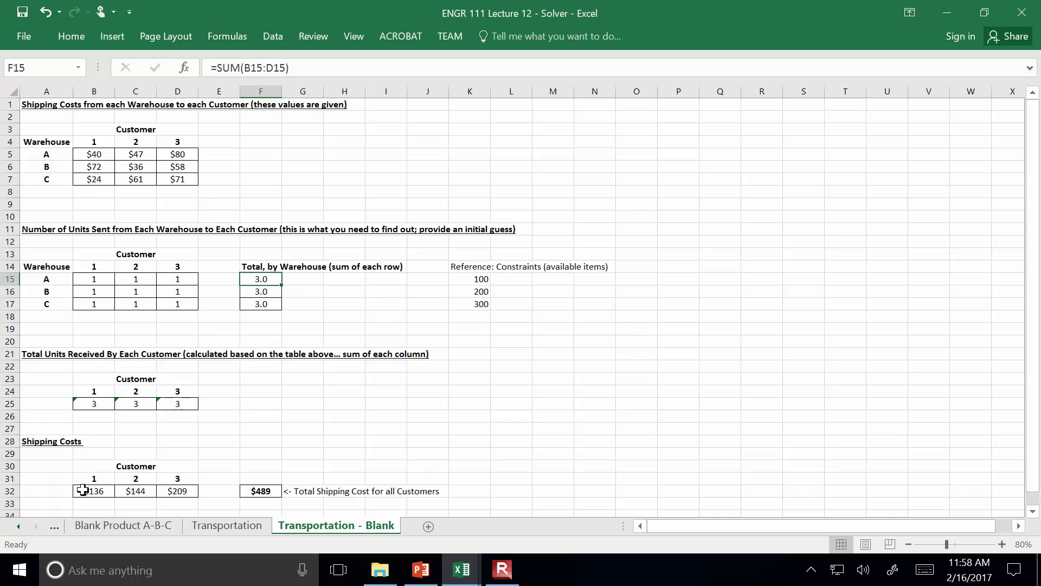
# Append "(multiply the shipping cost per item by the number of items sent from each warehouse, and add them all up)" to the heading in A28
pyautogui.click(57, 442)
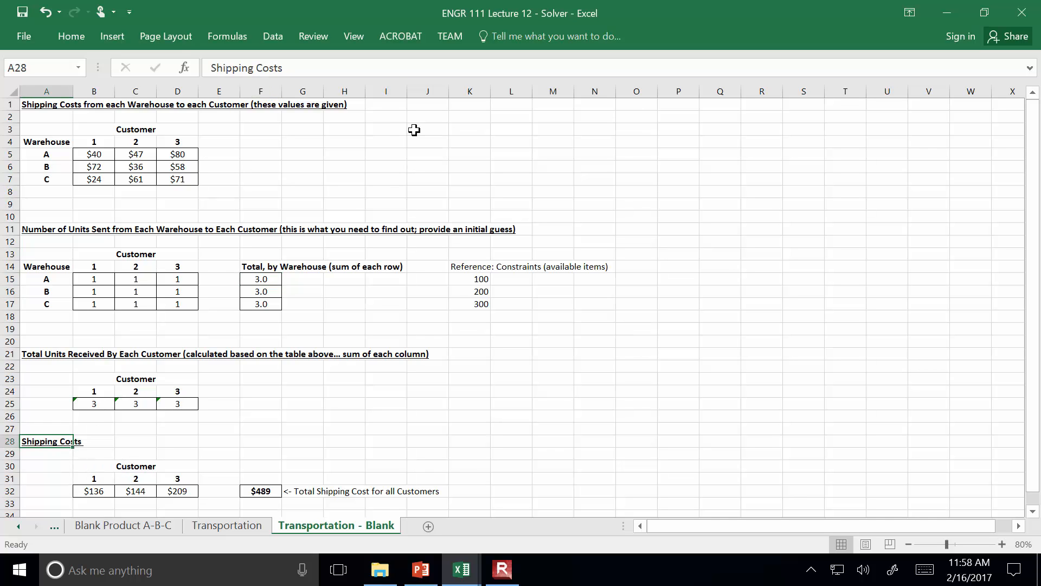
pyautogui.click(394, 67)
pyautogui.write('(mu')
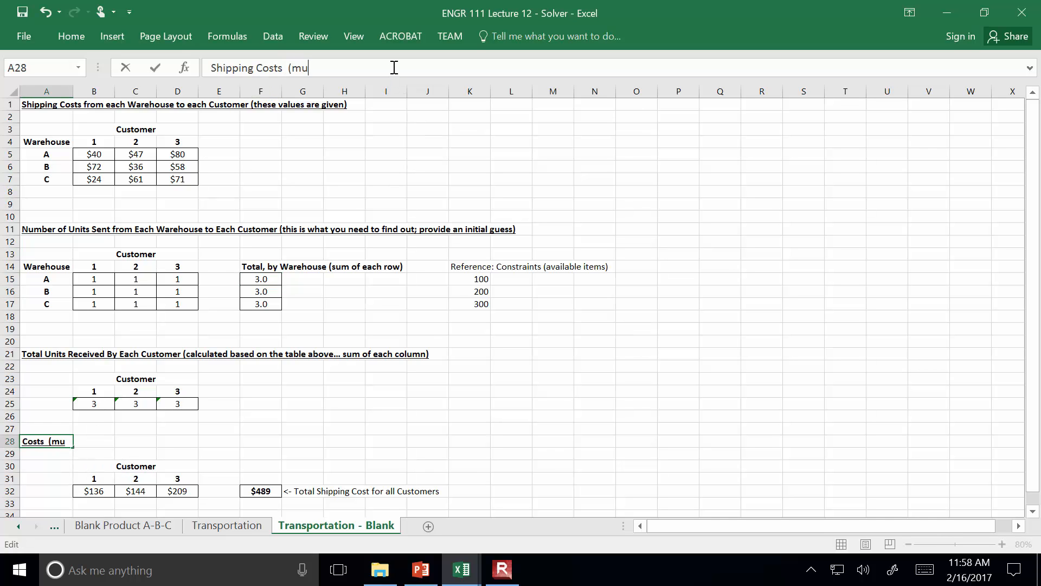
pyautogui.write('ltiply the shipping cos')
pyautogui.press('BackSpace')
pyautogui.press('BackSpace')
pyautogui.write('ost per ite')
pyautogui.write('m by the')
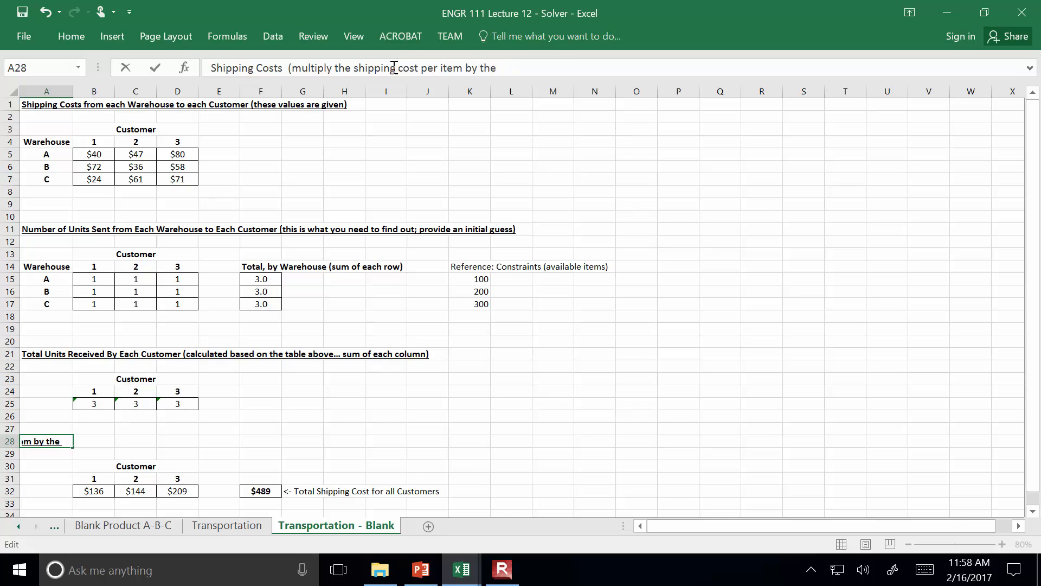
pyautogui.write(' number of item')
pyautogui.write('s sent from')
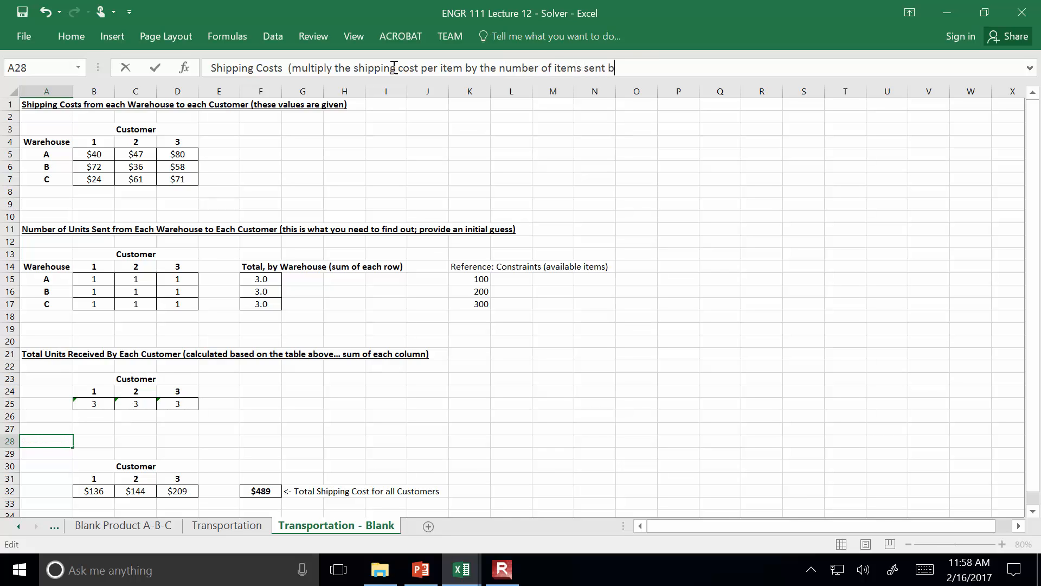
pyautogui.write(' each warehouse')
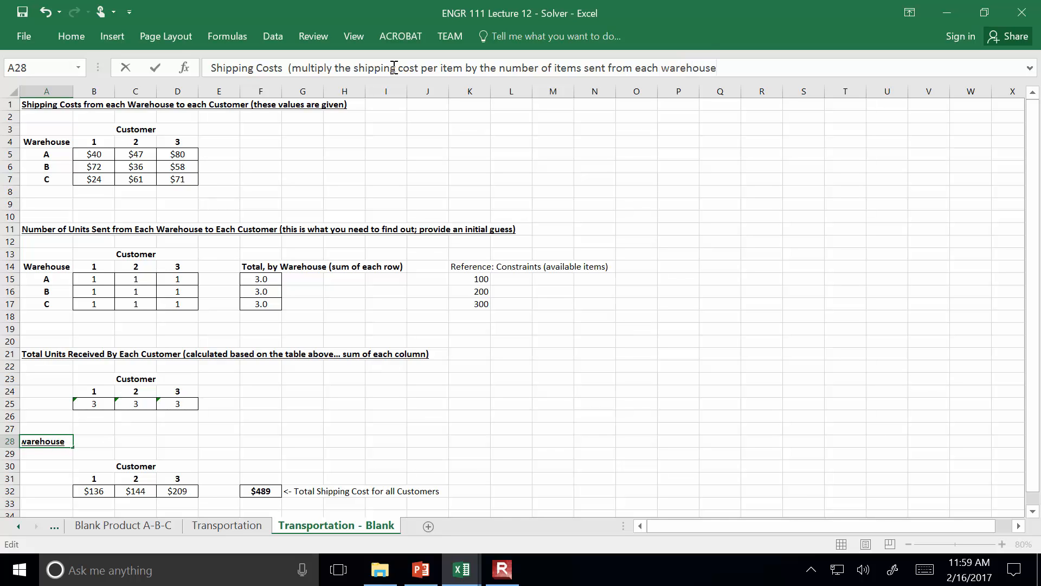
pyautogui.write(', and add them u')
pyautogui.write('ll up)')
pyautogui.press('Return')
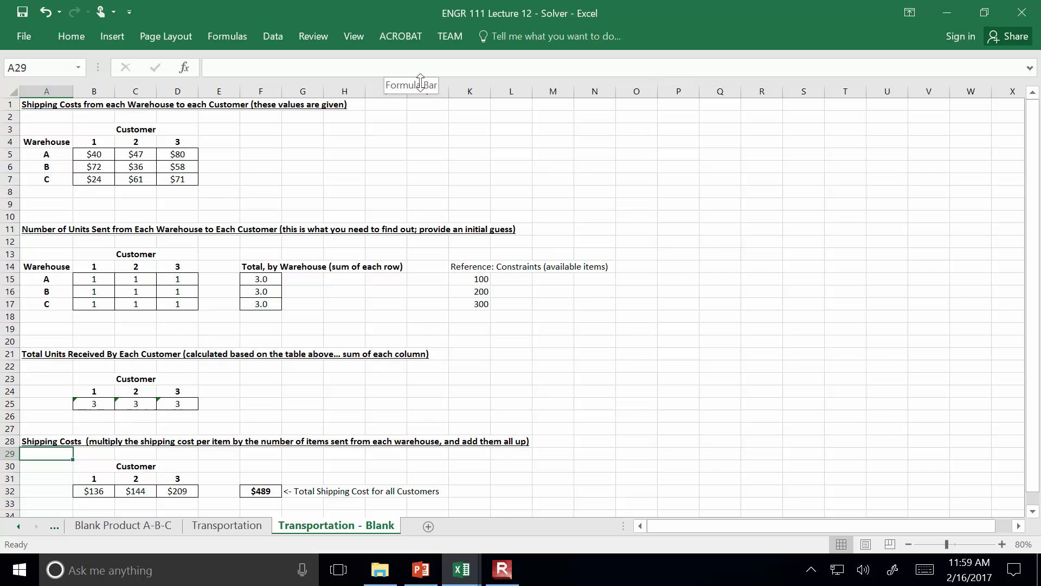
pyautogui.click(502, 569)
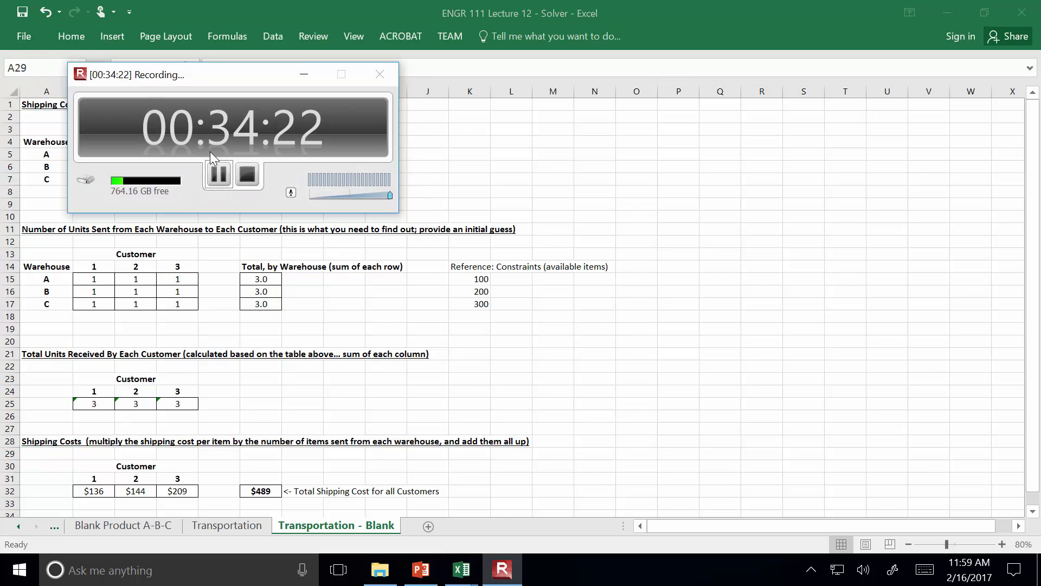
pyautogui.click(226, 172)
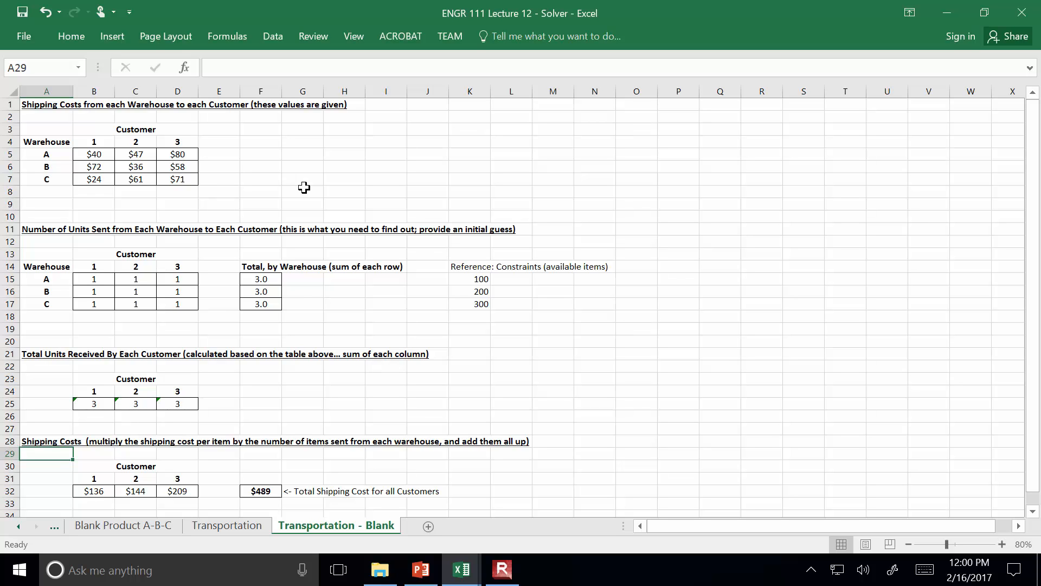
# Delete the blank rows 9, 19 and 27 together to tighten the spacing between the tables
pyautogui.click(14, 203)
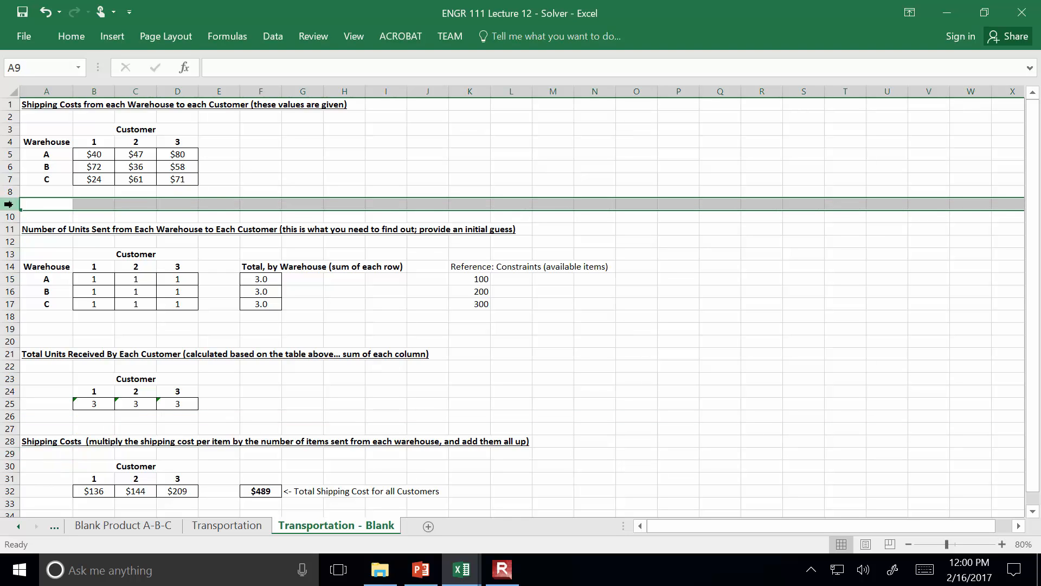
pyautogui.keyDown('ctrl'); pyautogui.click(11, 328); pyautogui.keyUp('ctrl')
pyautogui.keyDown('ctrl'); pyautogui.click(15, 428); pyautogui.keyUp('ctrl')
pyautogui.rightClick(14, 428)
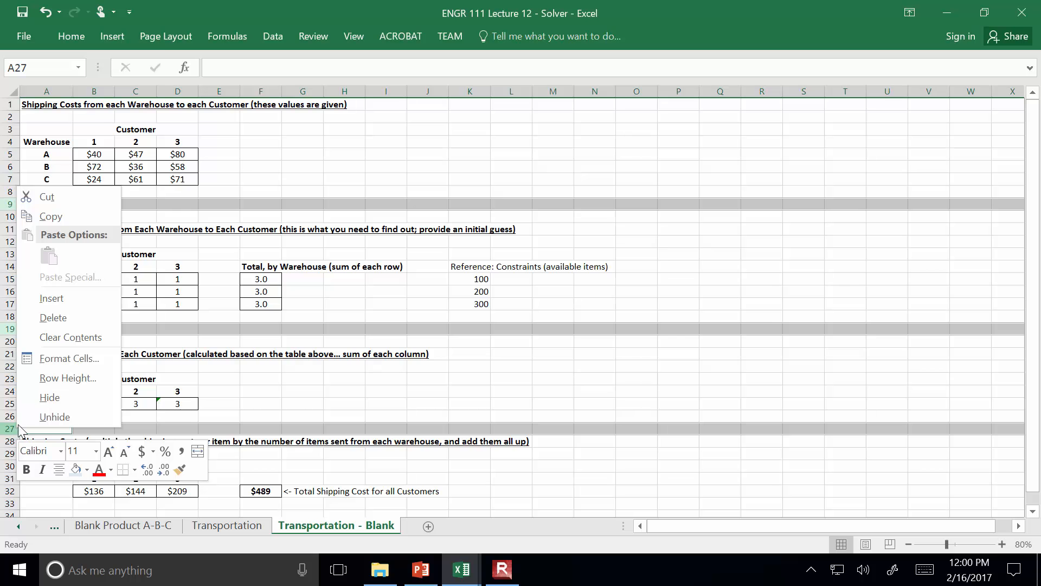
pyautogui.click(60, 318)
pyautogui.click(776, 304)
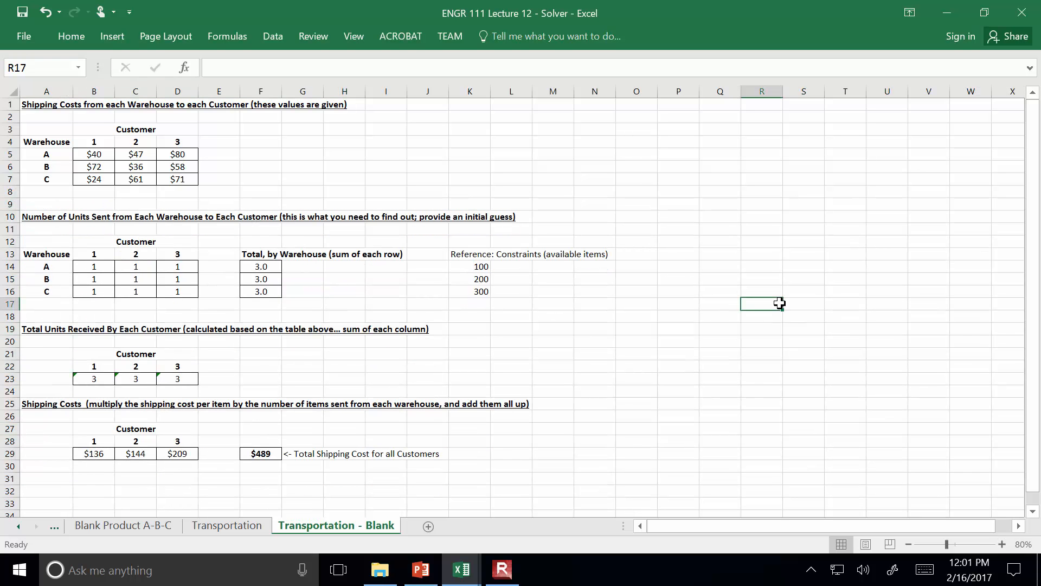
pyautogui.click(1002, 544)
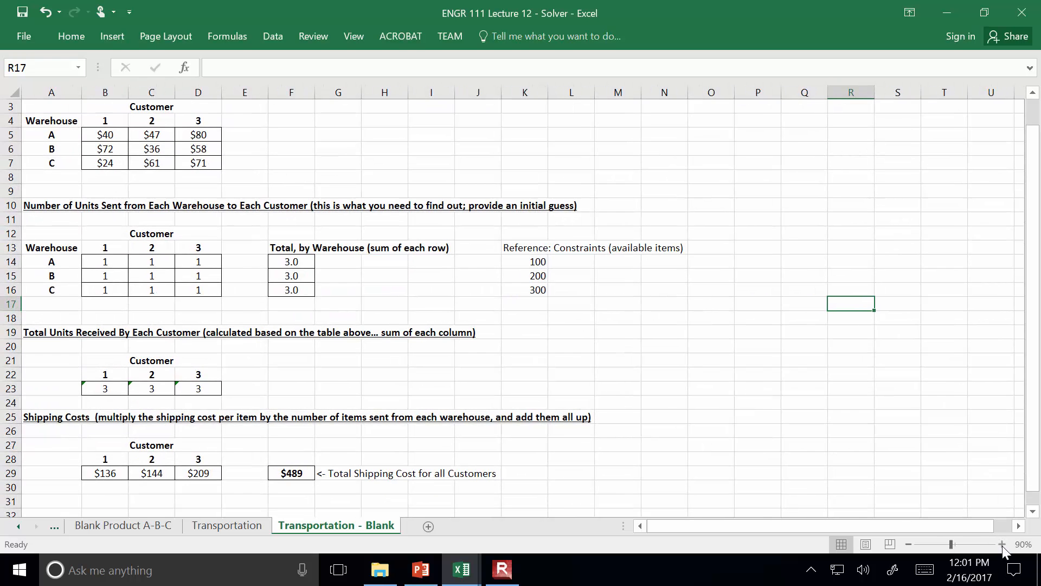
# Clear the initial guesses from the units-sent table in B14:D16
pyautogui.click(1001, 543)
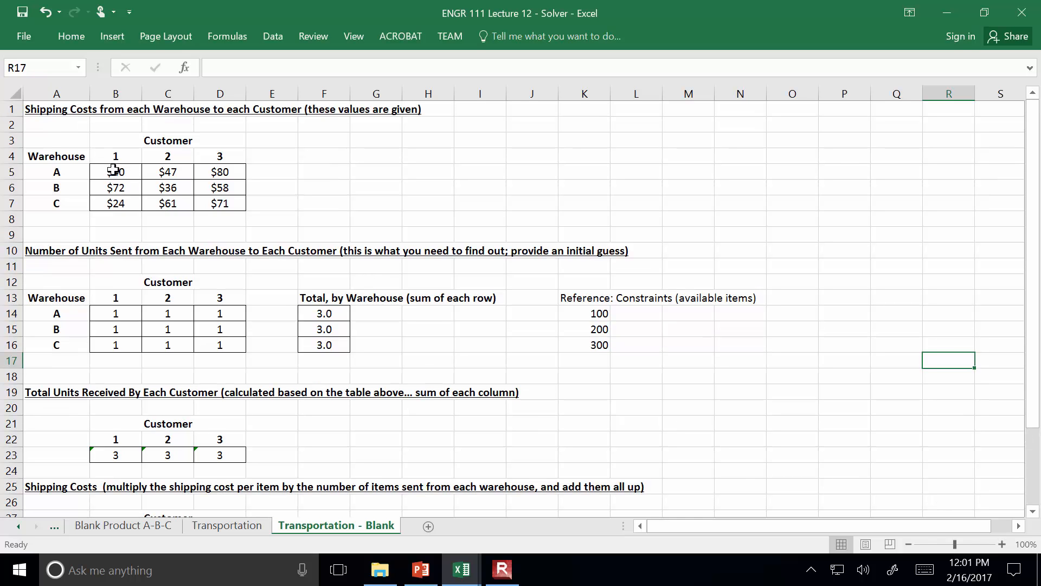
pyautogui.moveTo(124, 313); pyautogui.dragTo(216, 343)
pyautogui.press('Delete')
pyautogui.moveTo(319, 316); pyautogui.dragTo(322, 345)
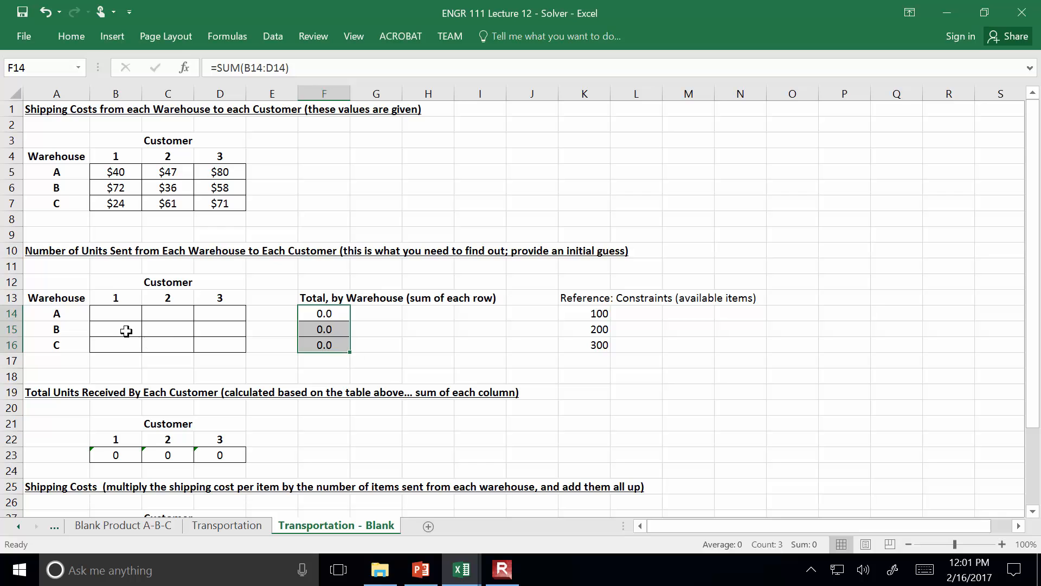
# Enter 1 as the initial guess in every warehouse-customer cell of B14:D16
pyautogui.click(123, 315)
pyautogui.write('1')
pyautogui.press('Return')
pyautogui.write('1')
pyautogui.press('Return')
pyautogui.write('1')
pyautogui.press('Tab')
pyautogui.press('Up')
pyautogui.press('Up')
pyautogui.write('1')
pyautogui.press('Return')
pyautogui.write('1')
pyautogui.press('Return')
pyautogui.write('1')
pyautogui.press('Tab')
pyautogui.press('Up')
pyautogui.press('Up')
pyautogui.write('1')
pyautogui.press('Return')
pyautogui.write('1')
pyautogui.press('Return')
pyautogui.write('1')
pyautogui.press('Tab')
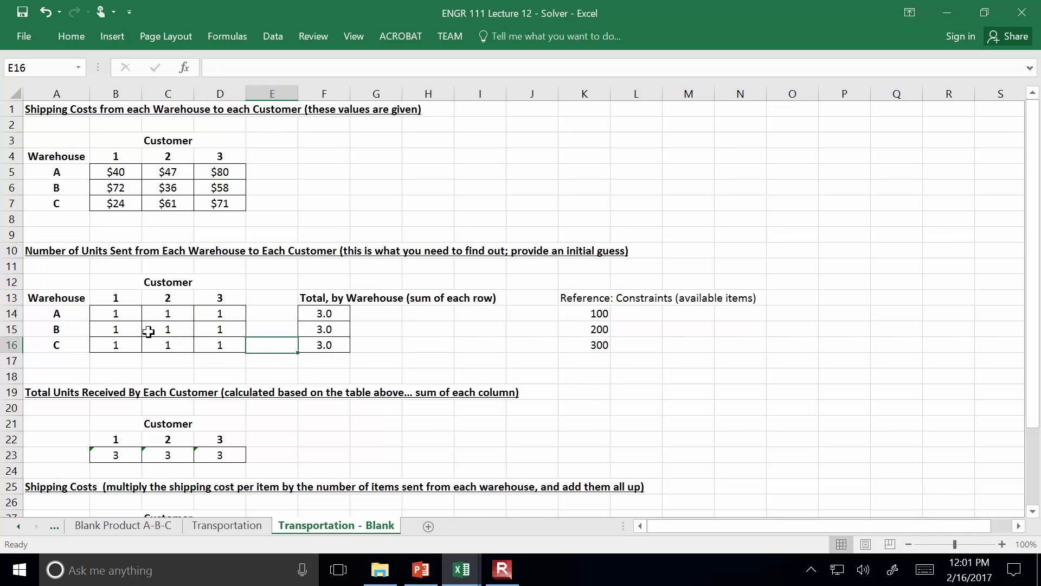
# Examine the row-sum formulas for the warehouse totals in F14:F16 and the column-sum formulas for the customer totals in row 23
pyautogui.press('Up')
pyautogui.press('Up')
pyautogui.press('Right')
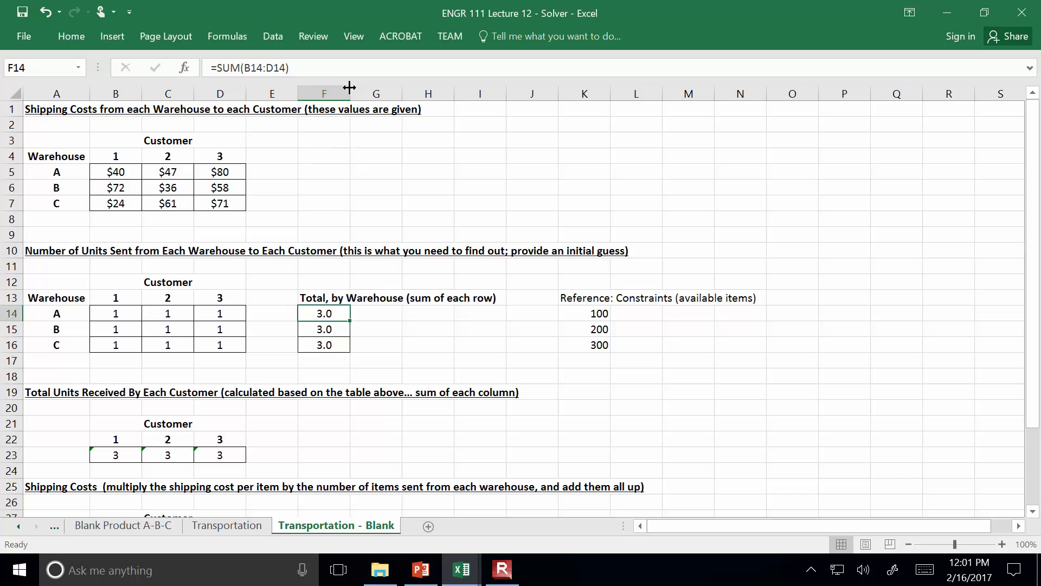
pyautogui.click(354, 64)
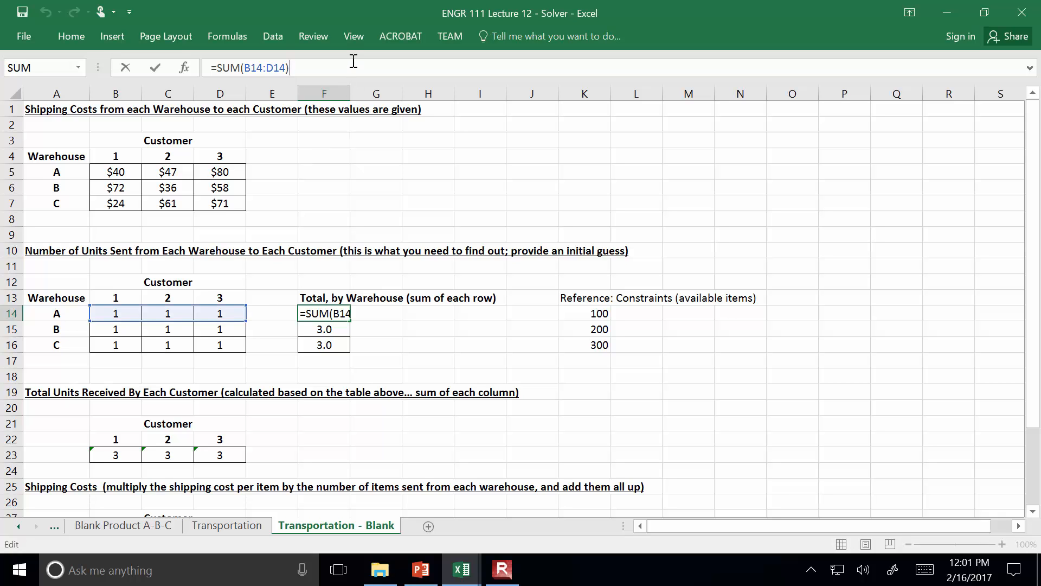
pyautogui.press('Escape')
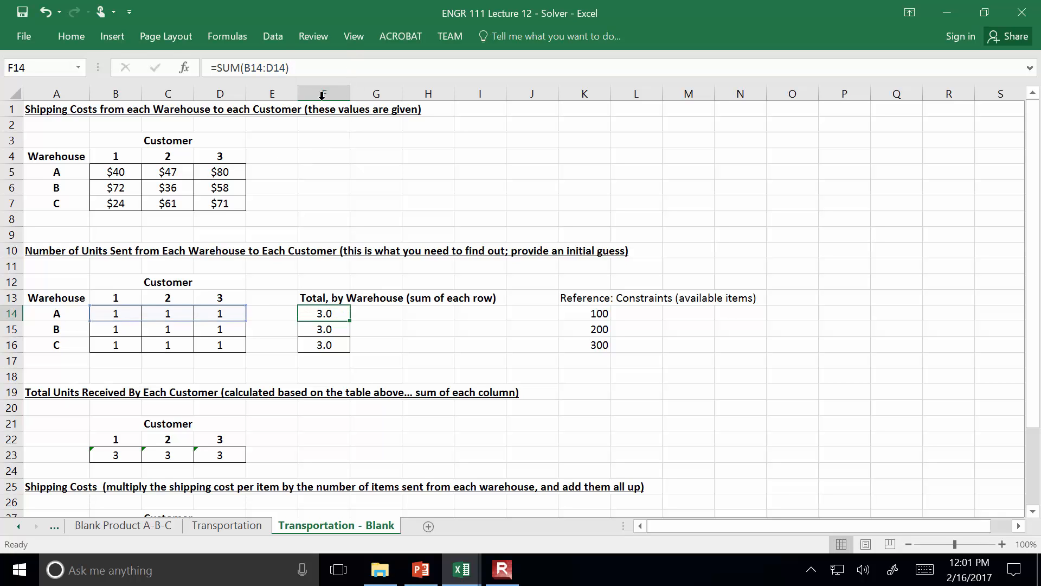
pyautogui.click(103, 458)
pyautogui.click(324, 68)
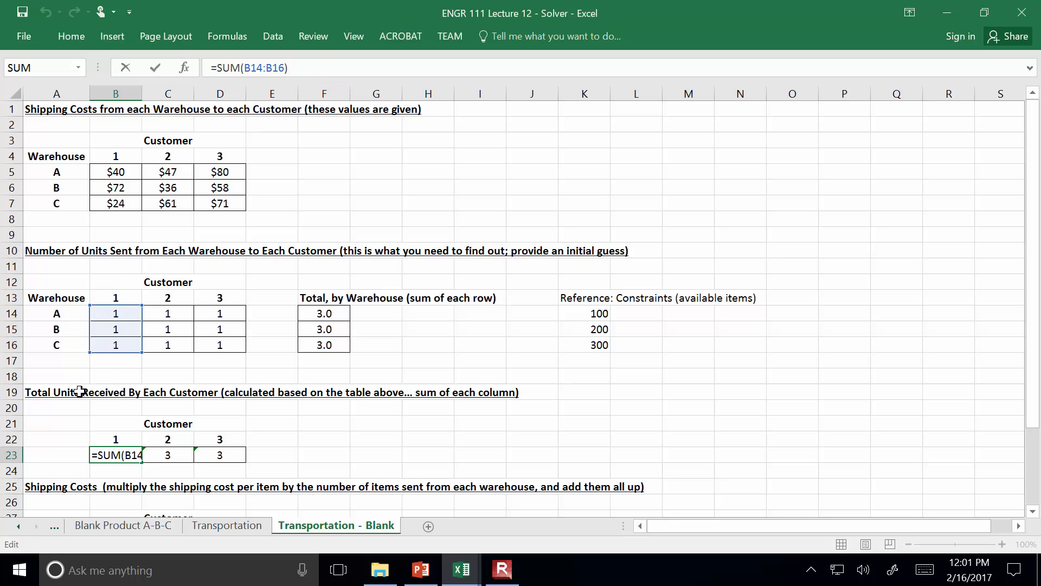
pyautogui.hotkey('ctrl', 'Return')
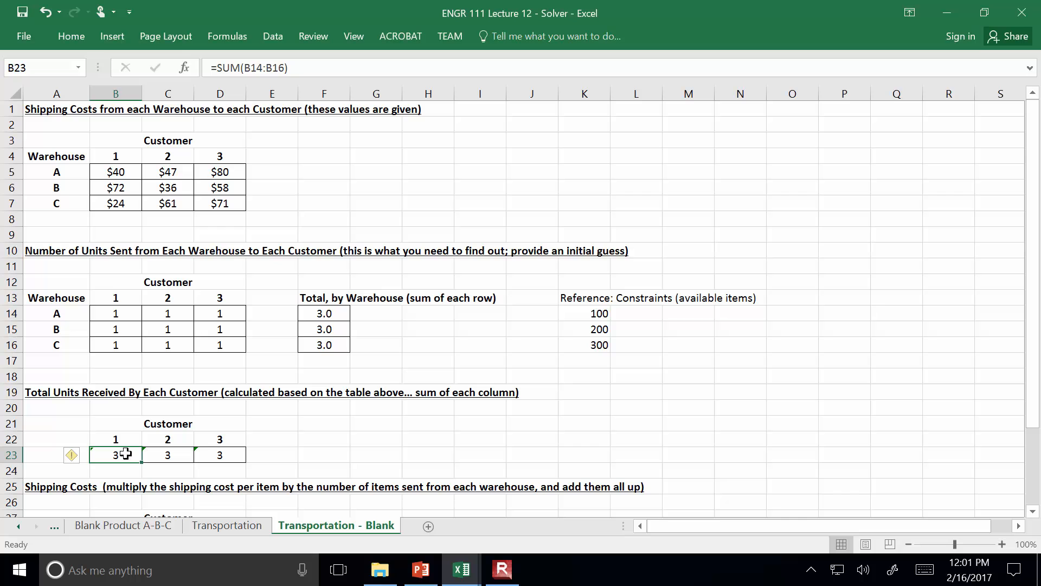
pyautogui.click(191, 452)
pyautogui.click(216, 452)
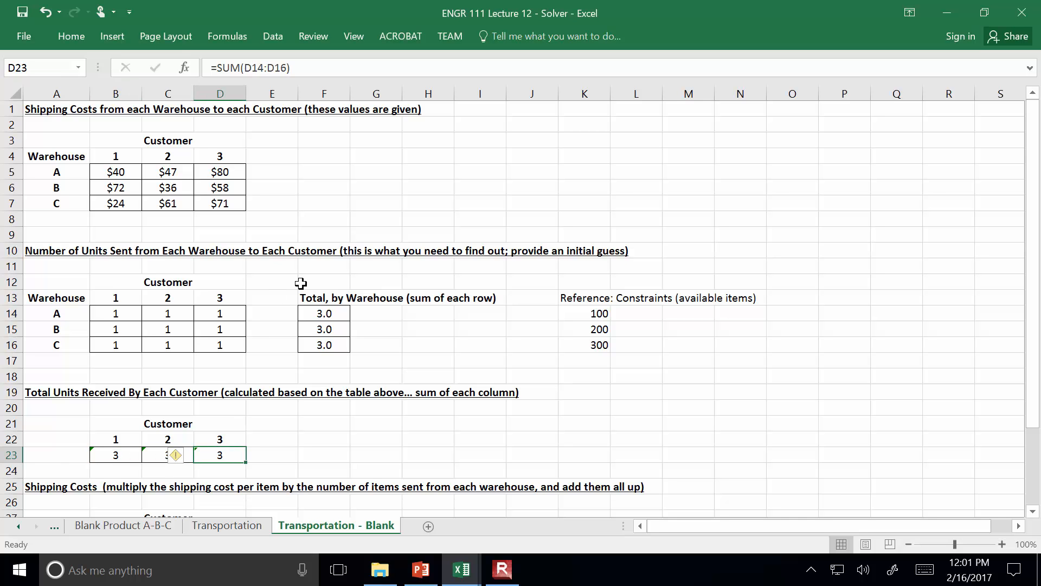
pyautogui.click(324, 314)
pyautogui.click(323, 329)
pyautogui.click(324, 347)
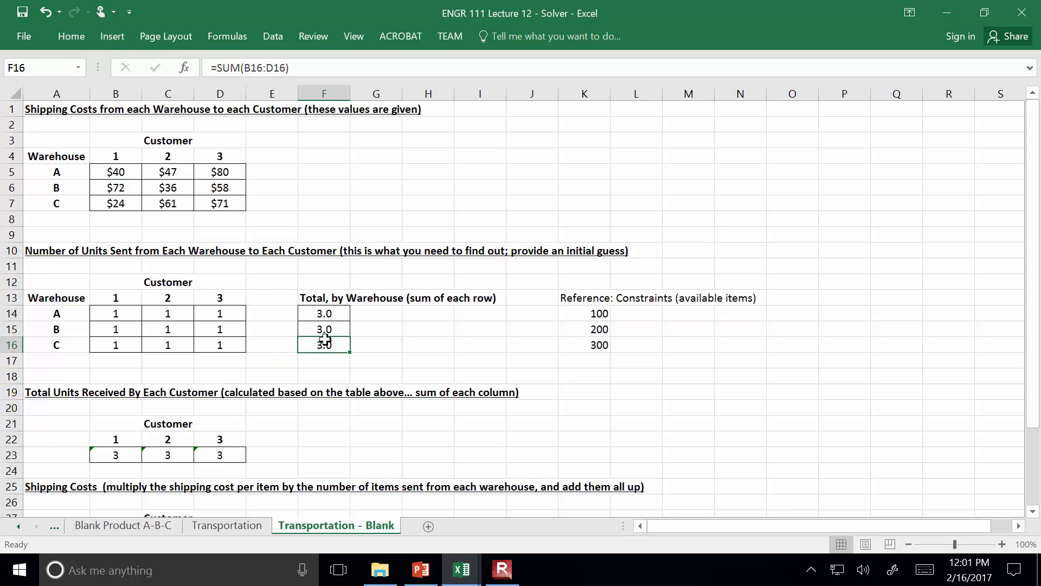
# Clear the shipping cost formulas for the three customers in B29:D29
pyautogui.scroll(-2, 325, 345)
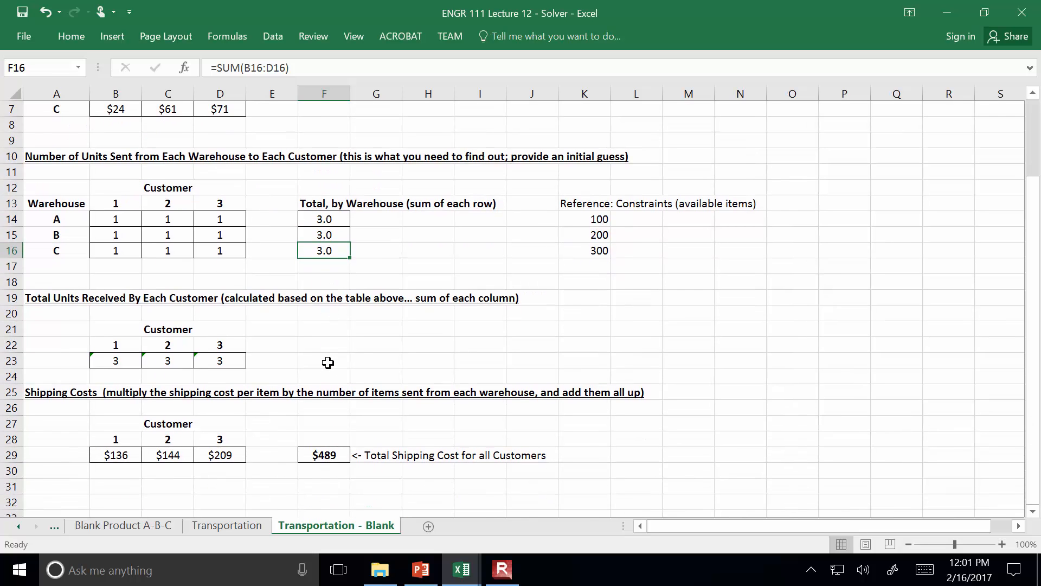
pyautogui.click(140, 452)
pyautogui.moveTo(140, 453); pyautogui.dragTo(212, 453)
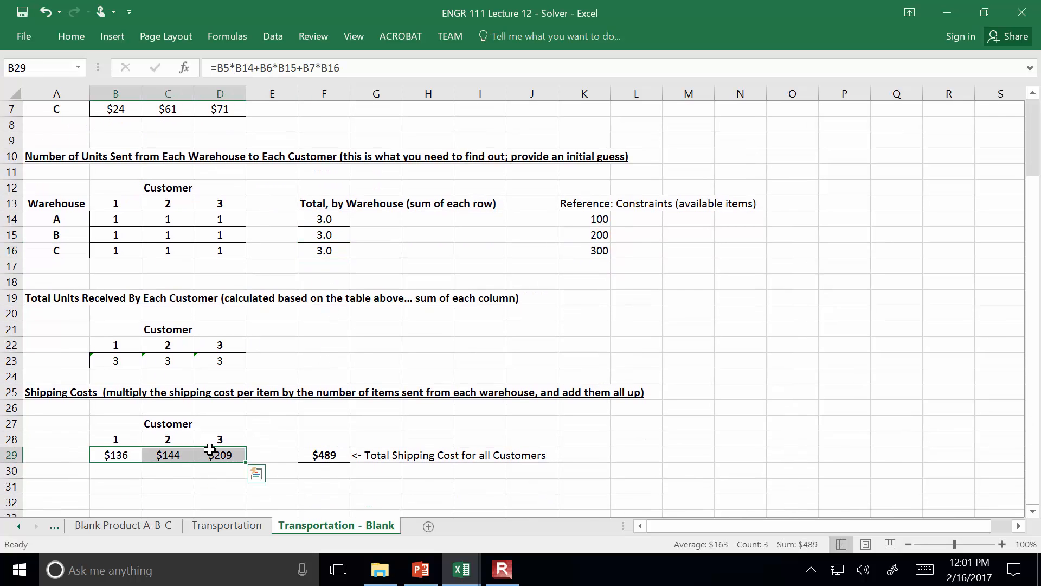
pyautogui.press('Delete')
pyautogui.click(379, 422)
# Enter the formula =B14*B5+B15*B6+B16*B7 in B29 to calculate customer 1's shipping cost
pyautogui.click(117, 455)
pyautogui.write('=')
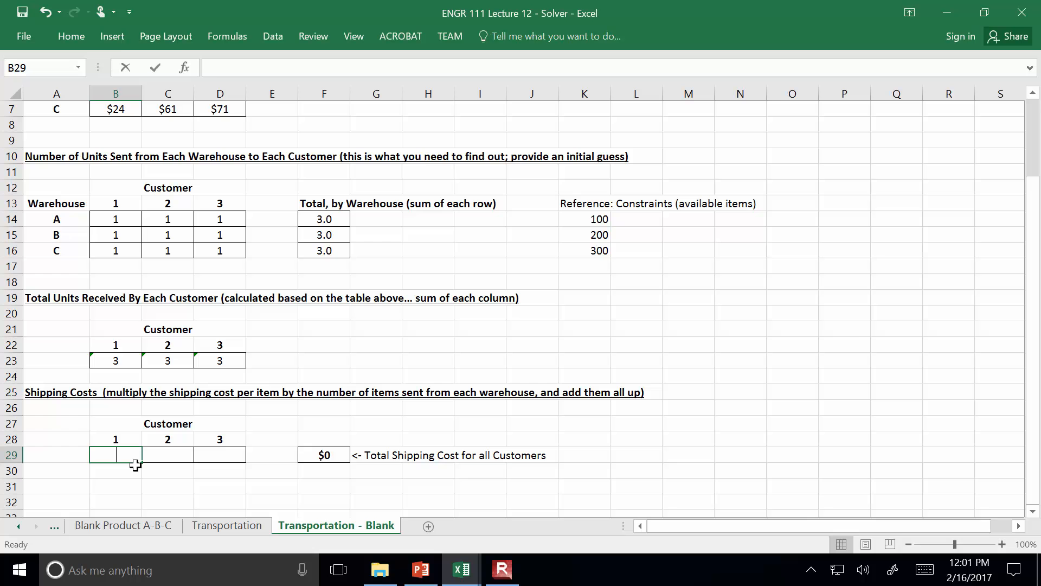
pyautogui.scroll(2, 135, 465)
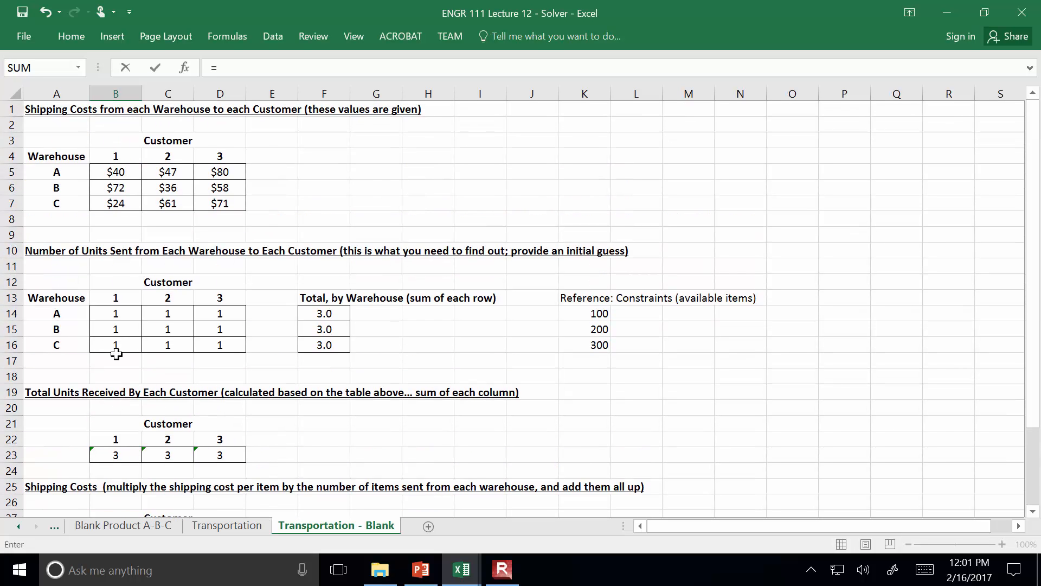
pyautogui.click(129, 314)
pyautogui.write('*')
pyautogui.click(132, 171)
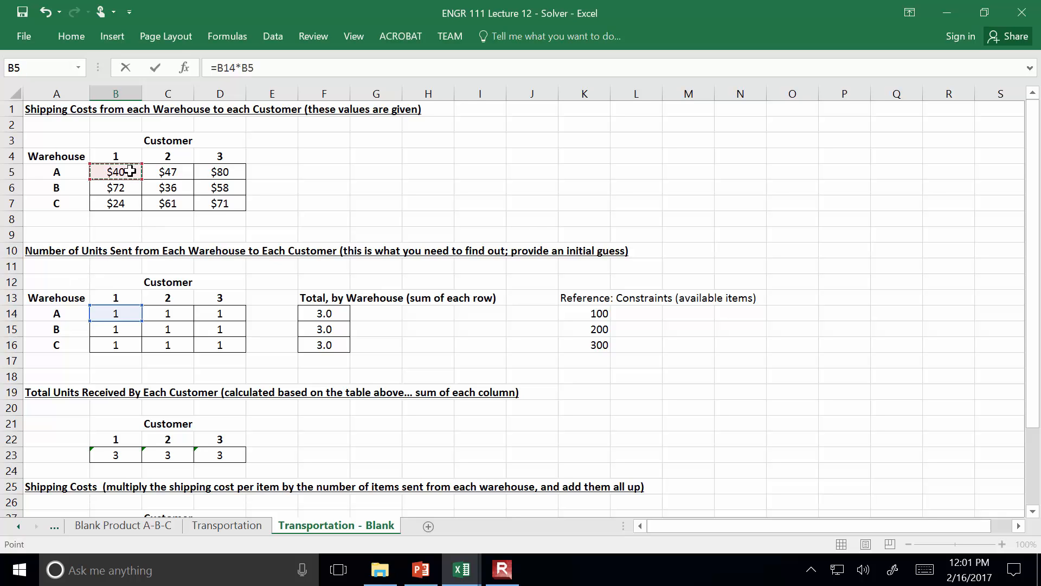
pyautogui.write('+')
pyautogui.click(104, 332)
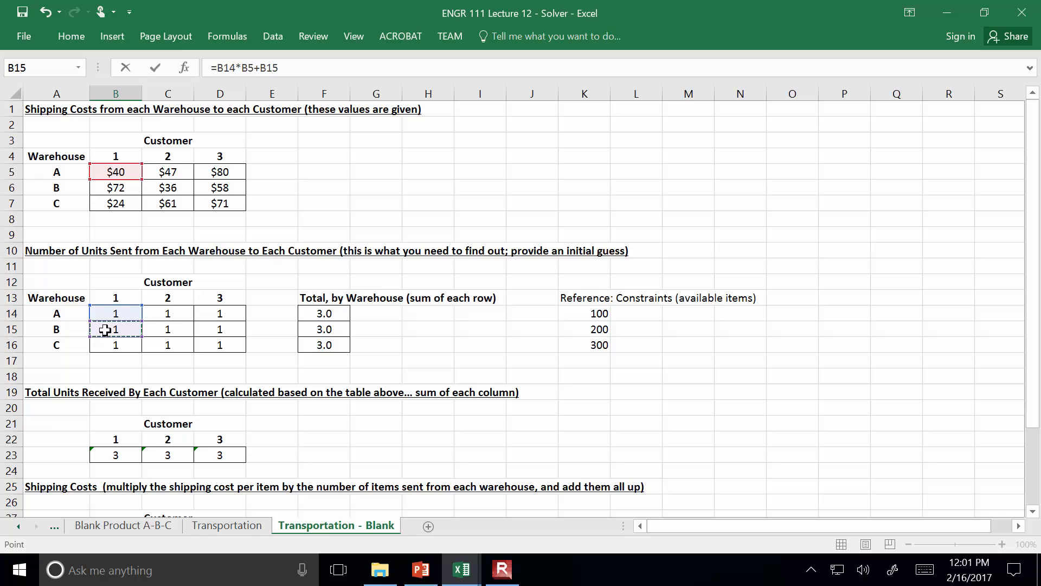
pyautogui.write('*')
pyautogui.click(122, 189)
pyautogui.write('+')
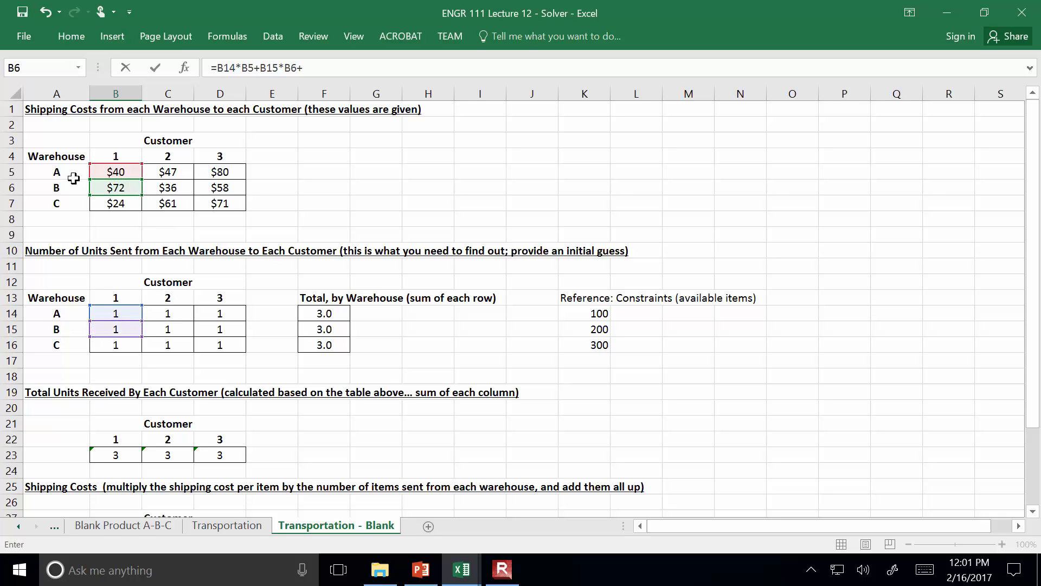
pyautogui.click(111, 343)
pyautogui.write('*')
pyautogui.click(126, 205)
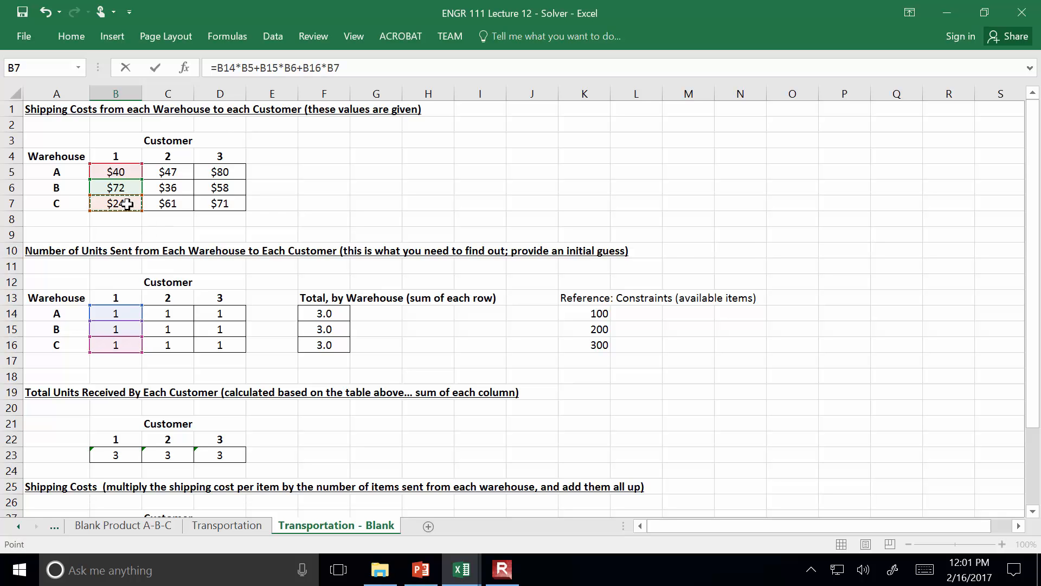
pyautogui.press('Return')
# Fill the B29 shipping cost formula across to D29 and check the total shipping cost formula in F29
pyautogui.click(124, 484)
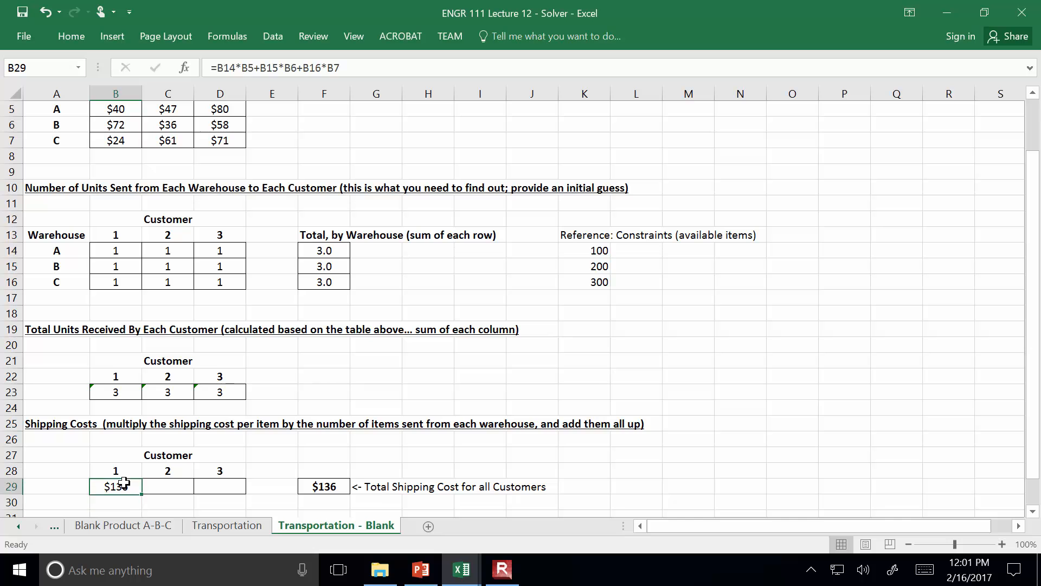
pyautogui.moveTo(142, 495); pyautogui.dragTo(231, 486)
pyautogui.scroll(2, 319, 388)
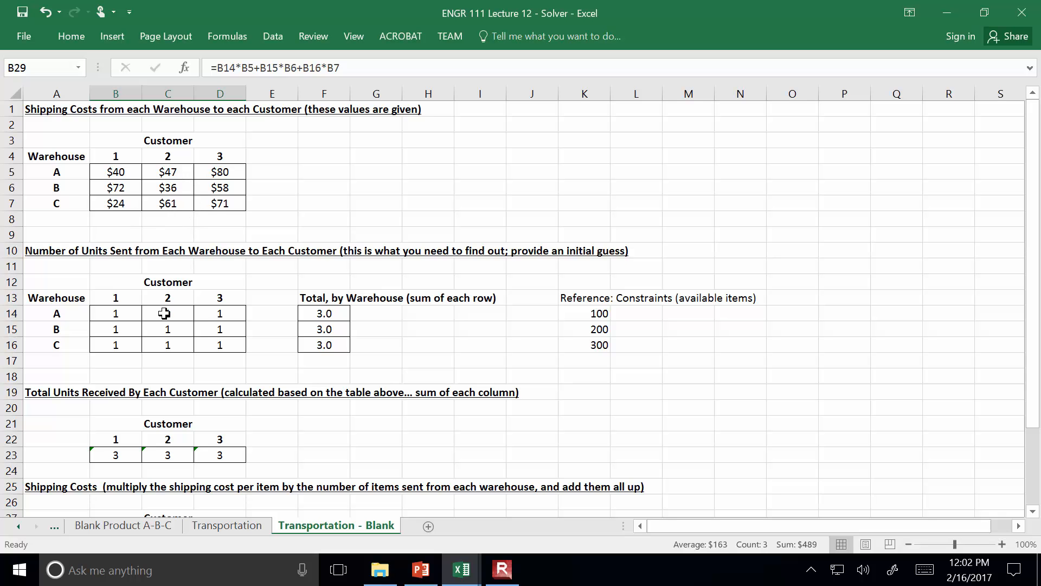
pyautogui.scroll(-2, 207, 329)
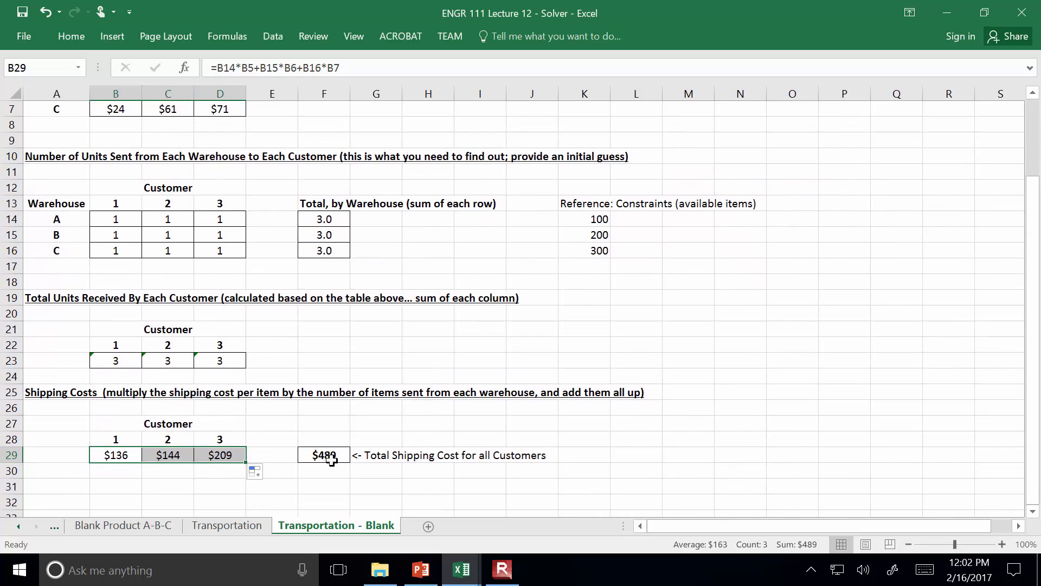
pyautogui.click(328, 459)
pyautogui.click(345, 67)
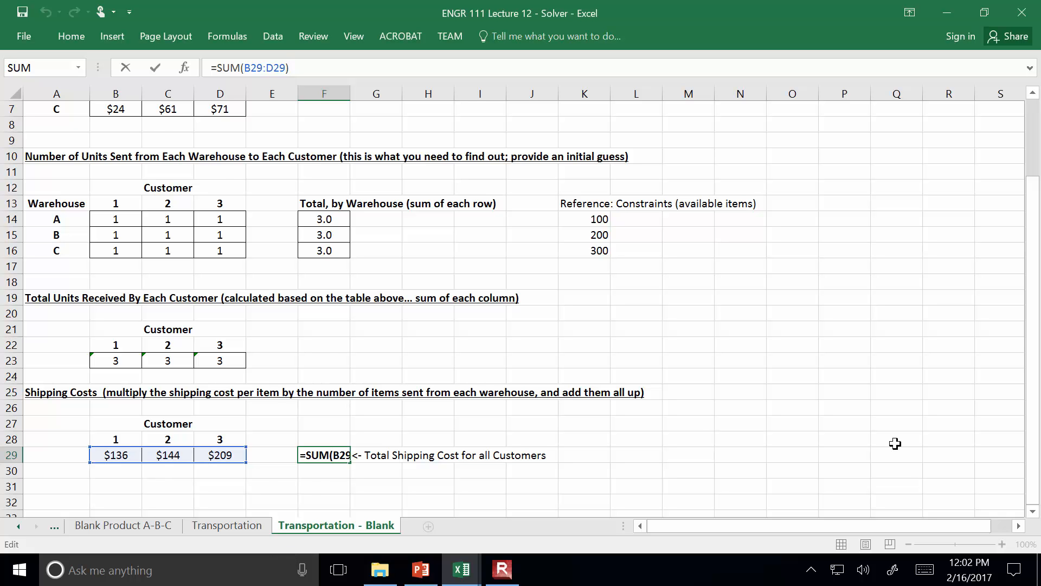
pyautogui.click(910, 434)
# Open Solver and set the objective to minimize the total shipping cost in F29
pyautogui.scroll(2, 896, 442)
pyautogui.click(908, 544)
pyautogui.click(908, 544)
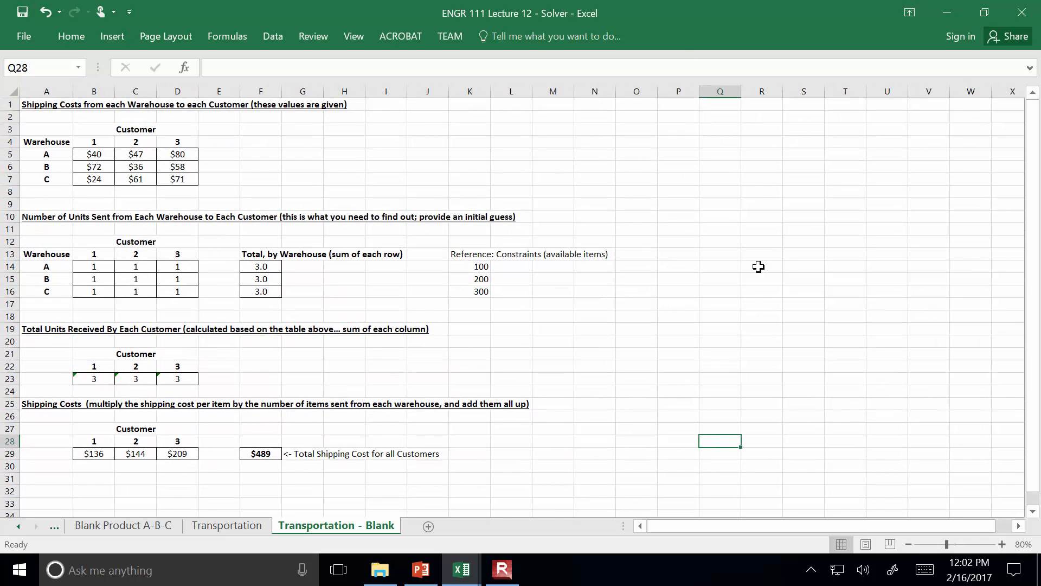
pyautogui.click(288, 34)
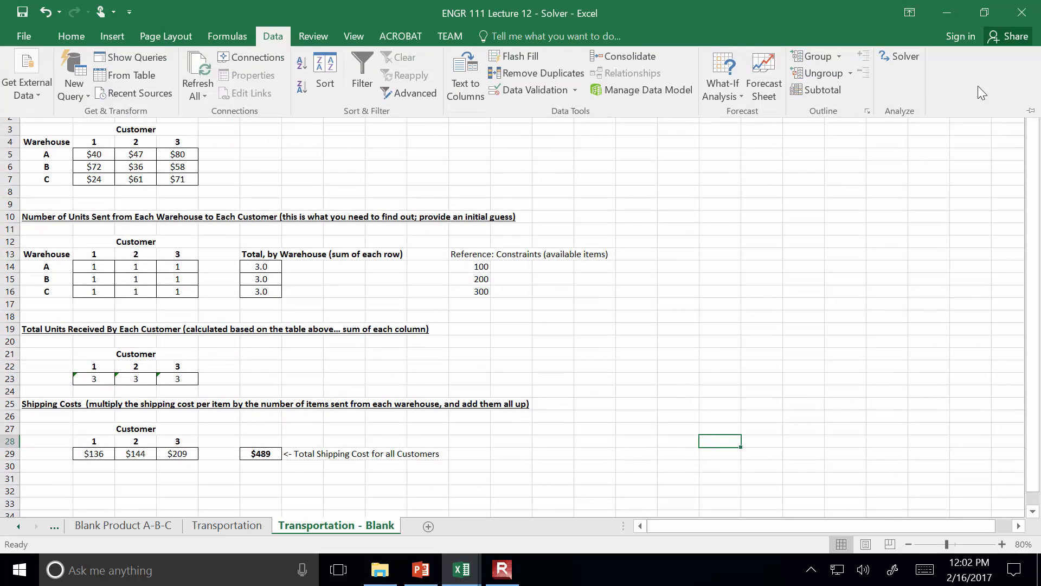
pyautogui.click(915, 56)
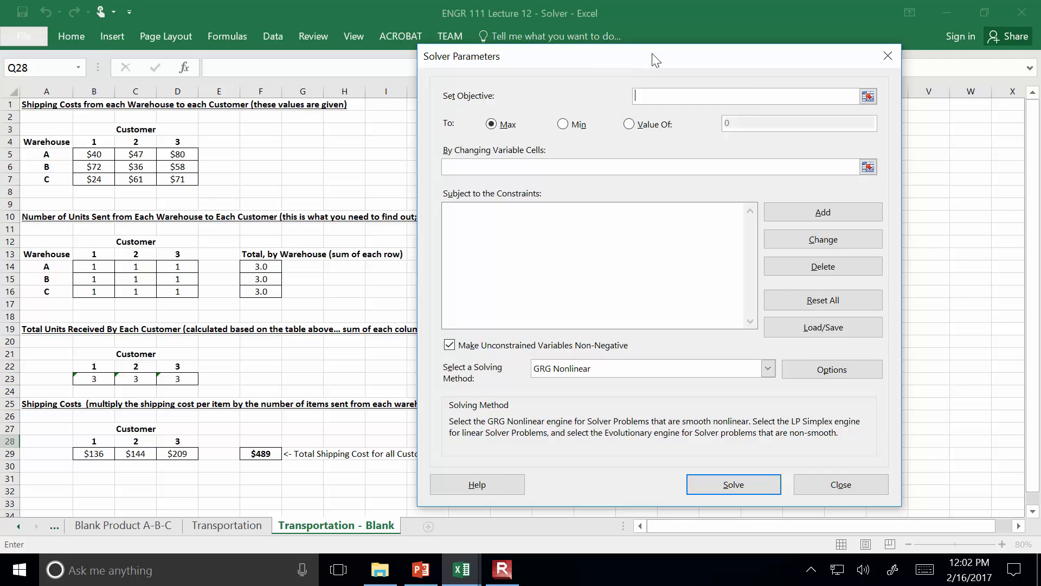
pyautogui.moveTo(655, 60); pyautogui.dragTo(818, 72)
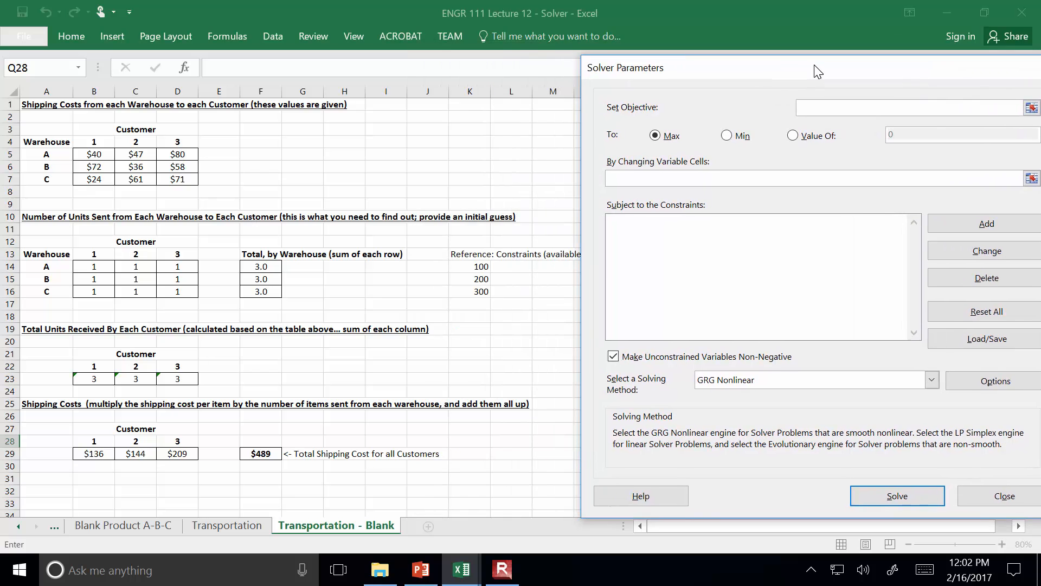
pyautogui.click(1032, 108)
pyautogui.click(267, 449)
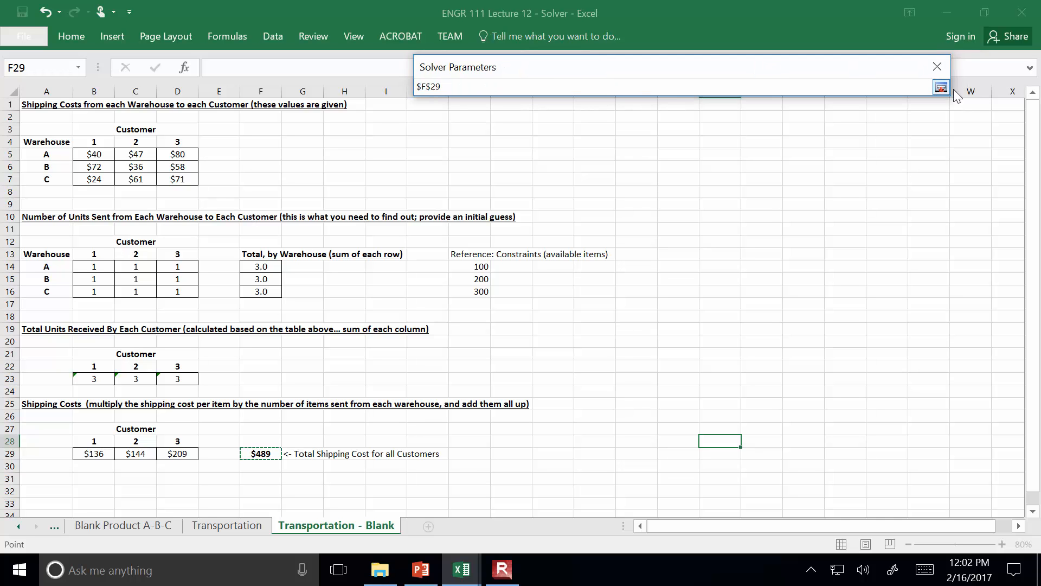
pyautogui.click(939, 90)
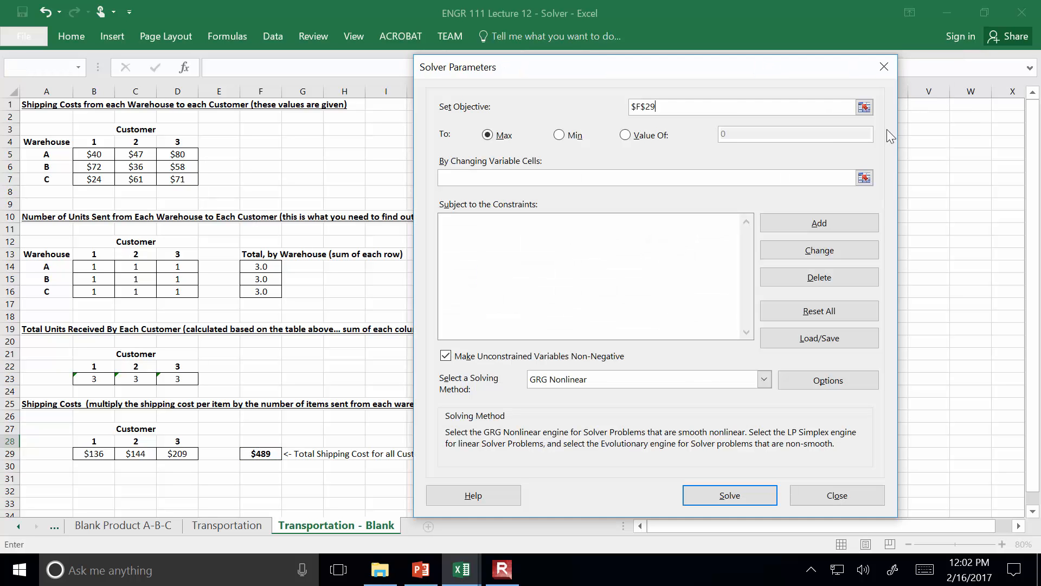
pyautogui.click(558, 135)
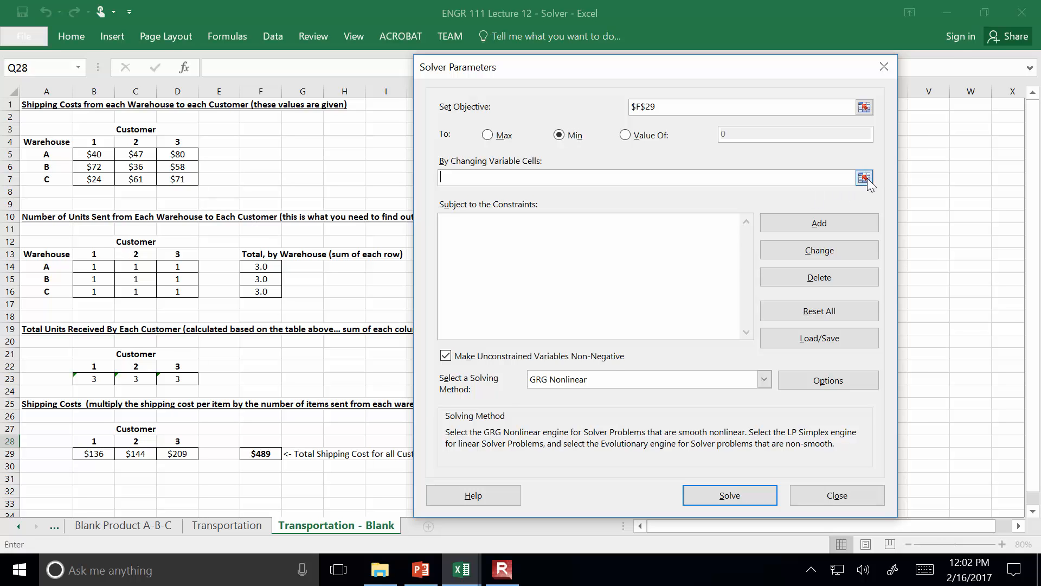
# Set the Solver's changing variable cells to the units-sent range B14:D16
pyautogui.click(866, 178)
pyautogui.click(91, 266)
pyautogui.moveTo(90, 266); pyautogui.dragTo(165, 290)
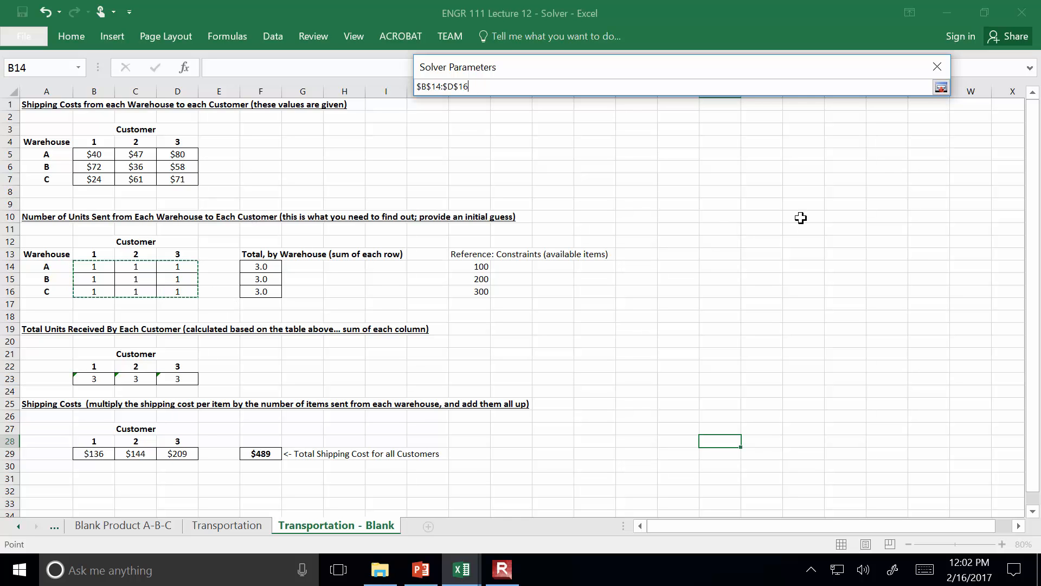
pyautogui.click(941, 87)
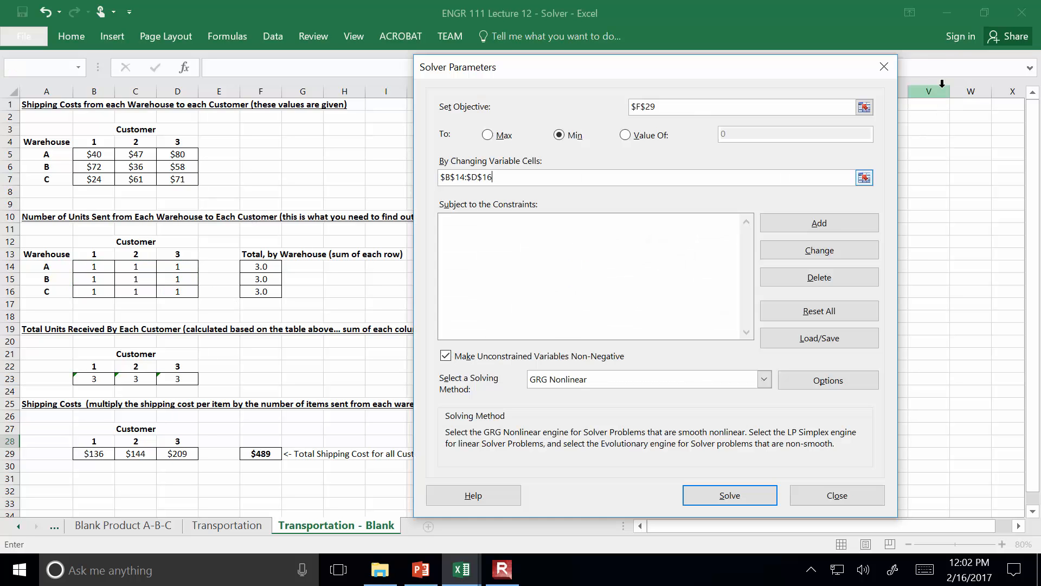
# Add a Solver constraint requiring customer 1's total units received in B23 to equal 200
pyautogui.click(823, 232)
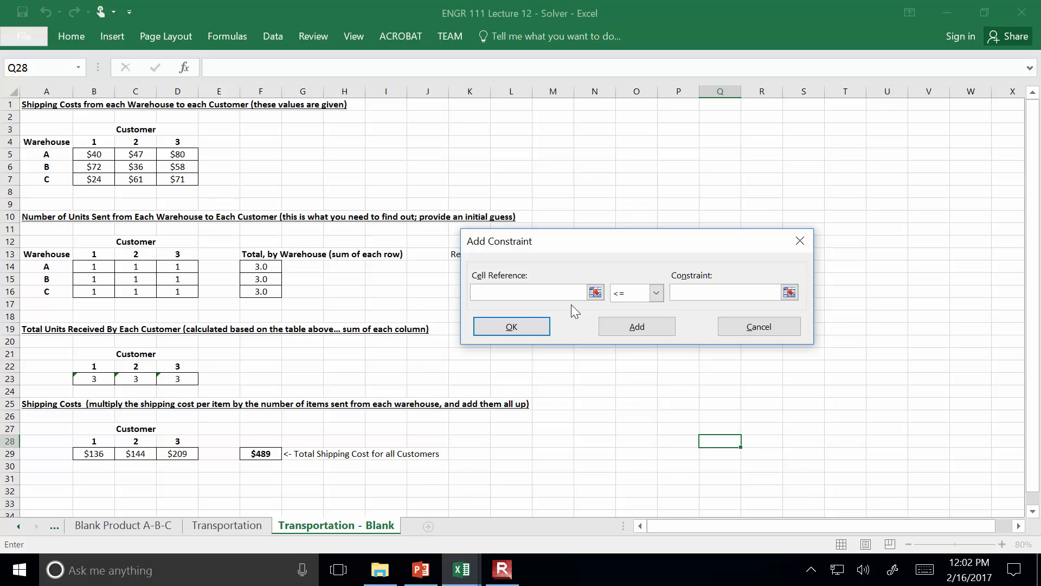
pyautogui.click(96, 378)
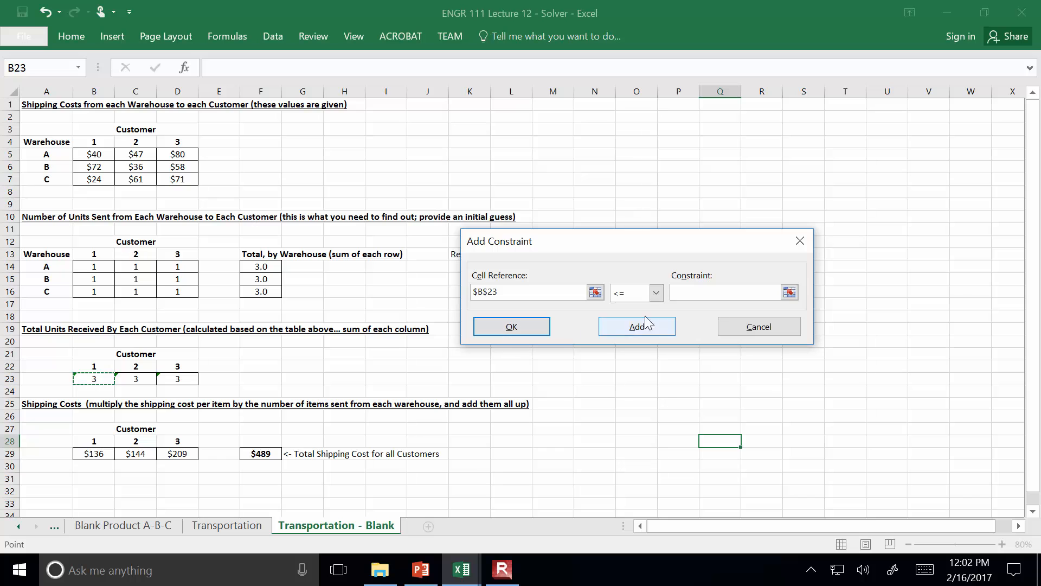
pyautogui.click(656, 293)
pyautogui.click(624, 316)
pyautogui.click(694, 291)
pyautogui.write('200')
pyautogui.click(632, 327)
# Add a Solver constraint requiring customer 2's total units received in C23 to equal 200
pyautogui.click(148, 379)
pyautogui.click(656, 292)
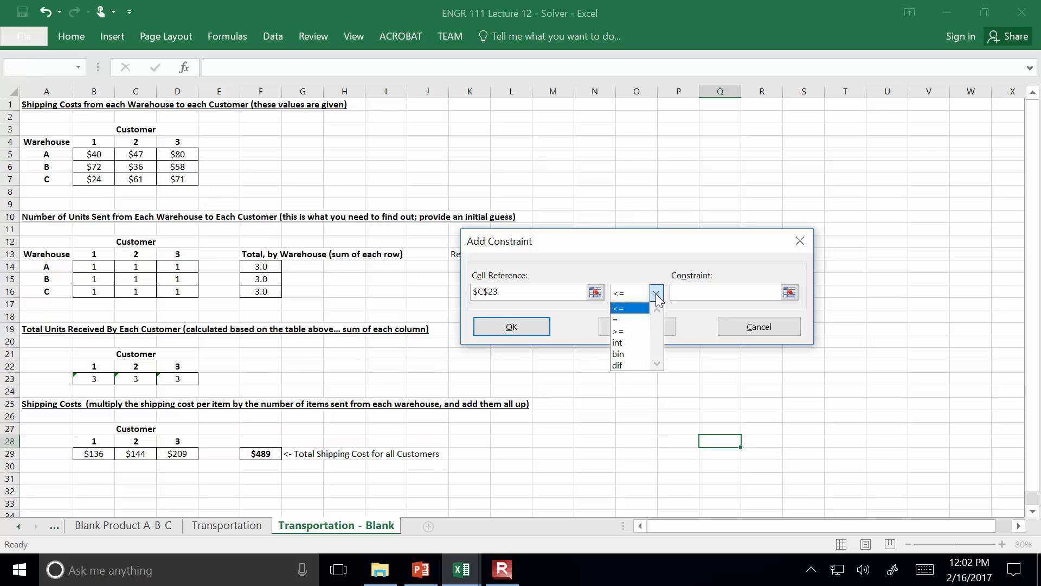
pyautogui.click(623, 320)
pyautogui.click(685, 292)
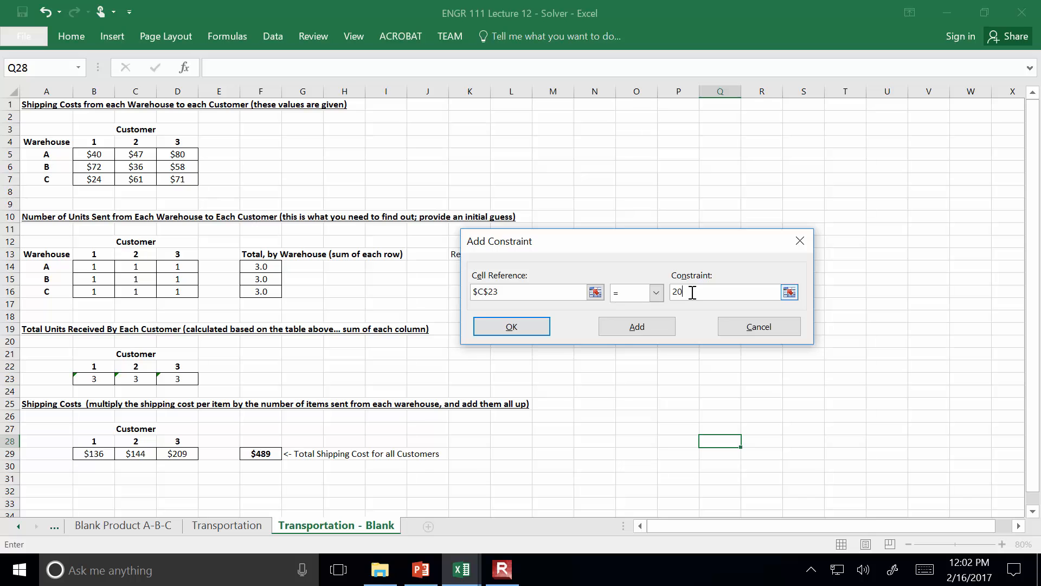
pyautogui.click(623, 328)
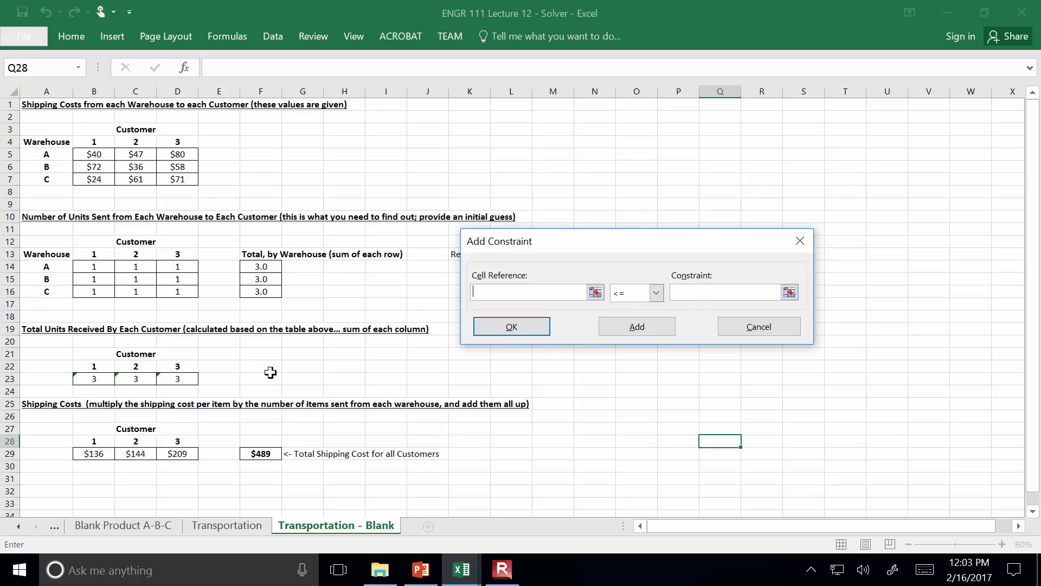
# Add a Solver constraint requiring customer 3's total units received in D23 to equal 200, and return to the Solver parameters
pyautogui.click(176, 381)
pyautogui.click(656, 293)
pyautogui.click(642, 319)
pyautogui.click(692, 293)
pyautogui.click(537, 328)
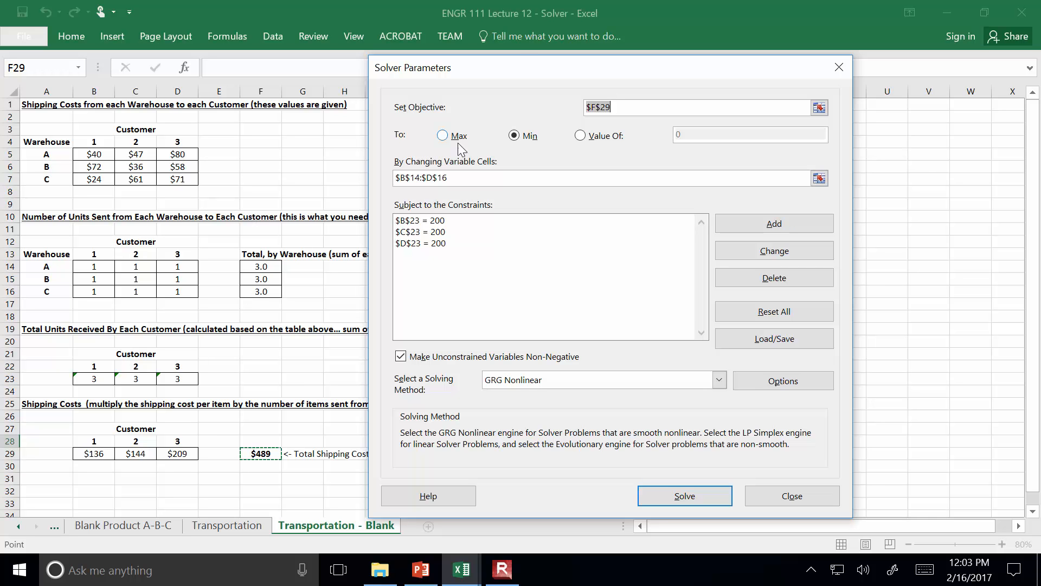
# Uncover the available-items reference values and add a Solver constraint requiring warehouse A's total in F14 to equal 100
pyautogui.moveTo(525, 71); pyautogui.dragTo(762, 114)
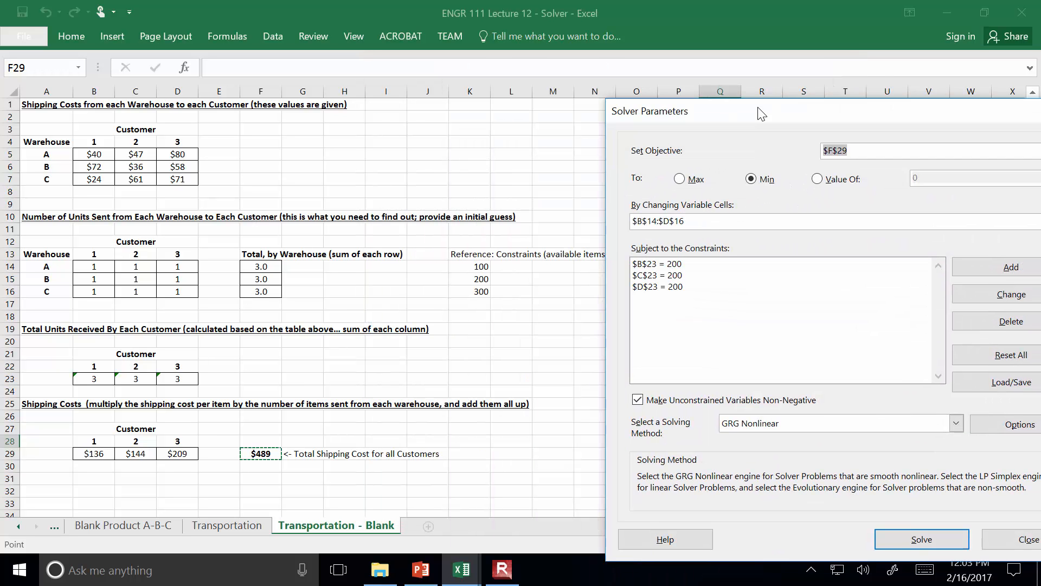
pyautogui.click(1022, 271)
pyautogui.click(256, 266)
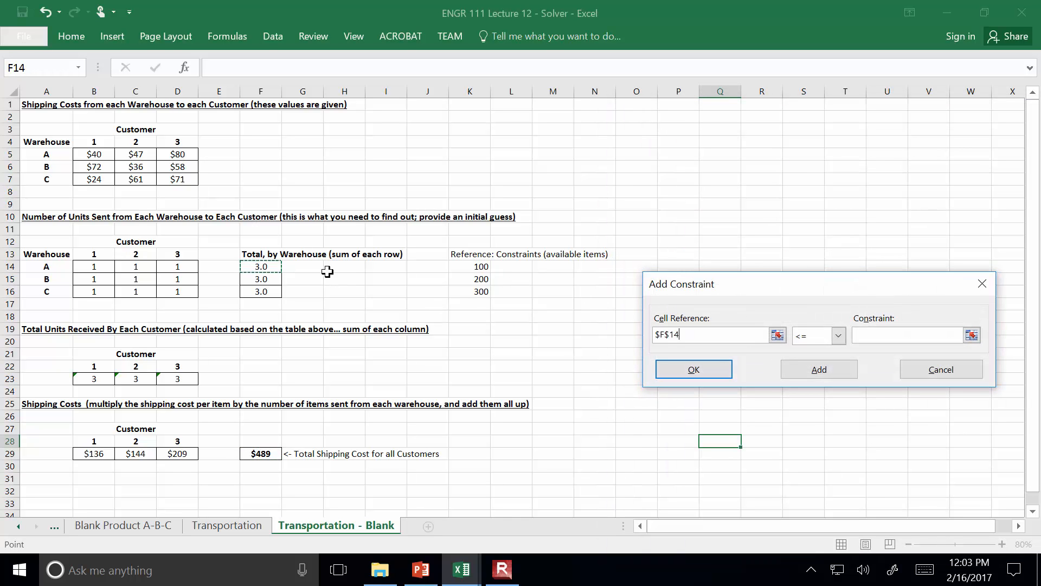
pyautogui.click(838, 336)
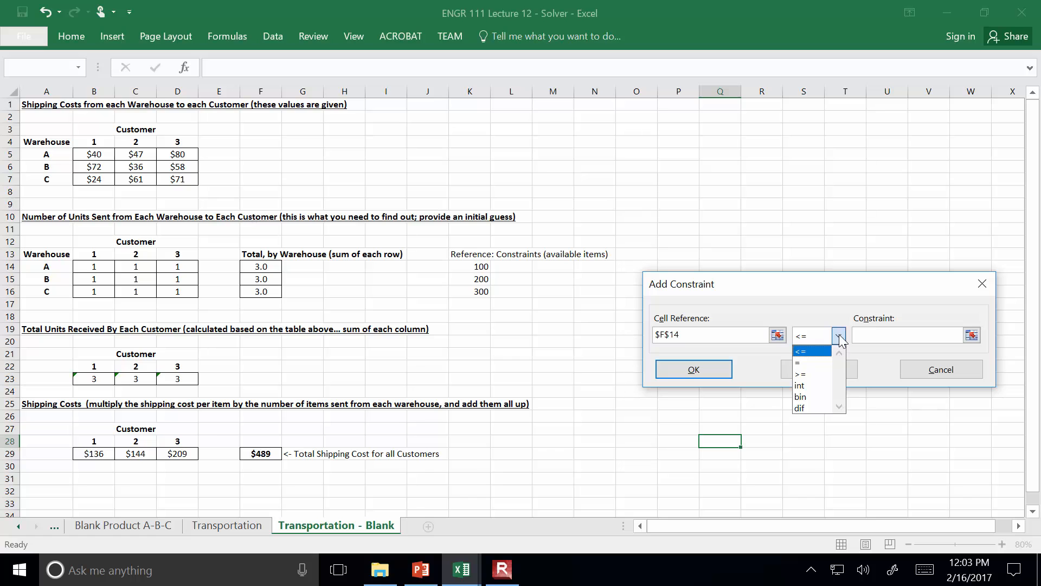
pyautogui.click(816, 360)
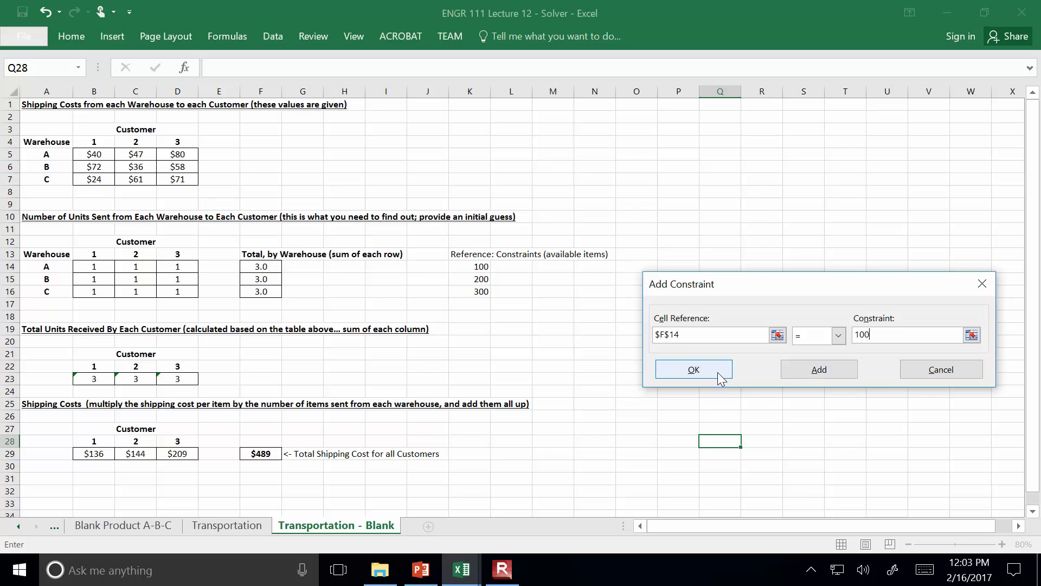
pyautogui.click(785, 369)
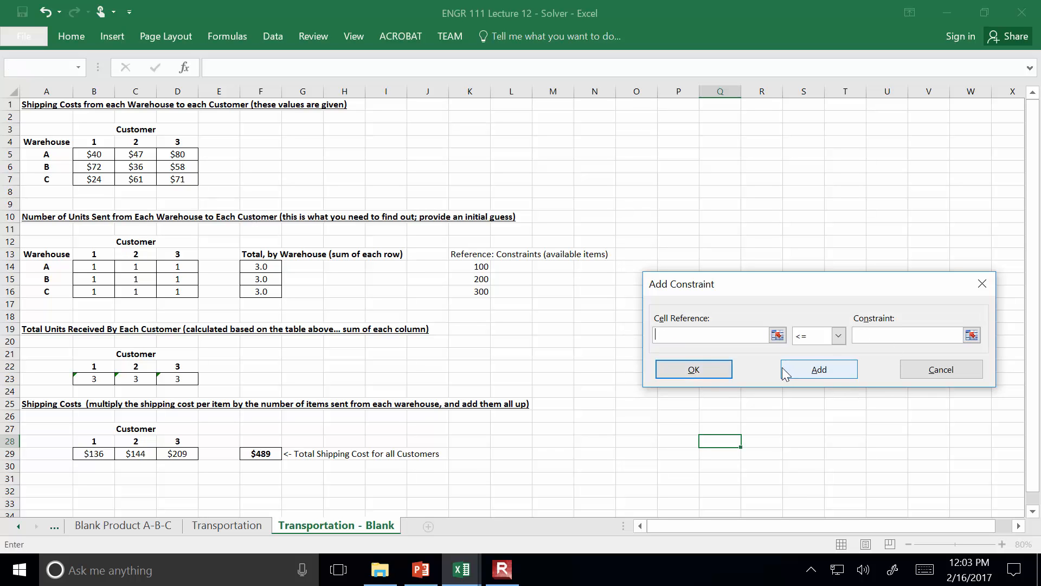
# Add a Solver constraint requiring warehouse B's total in F15 to equal 200
pyautogui.click(252, 280)
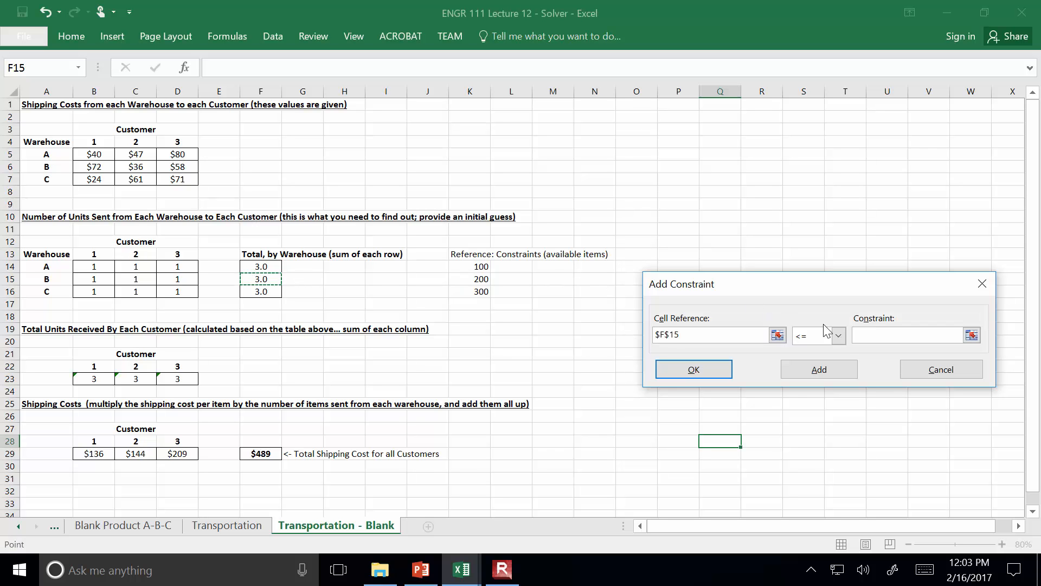
pyautogui.click(839, 335)
pyautogui.click(808, 361)
pyautogui.click(865, 334)
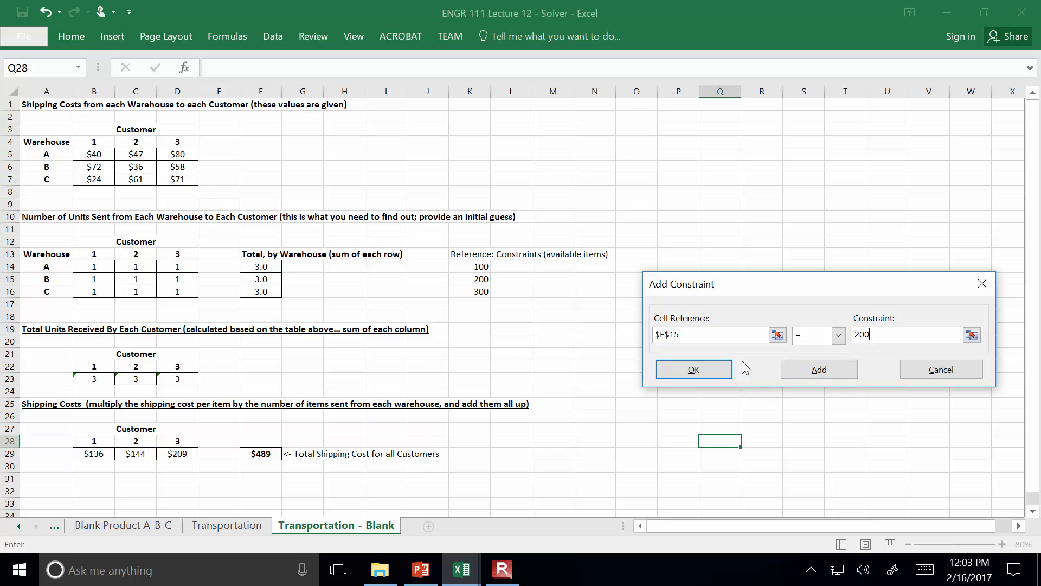
pyautogui.click(804, 369)
# Add a Solver constraint requiring warehouse C's total in F16 to equal 300, and return to the Solver parameters
pyautogui.click(271, 291)
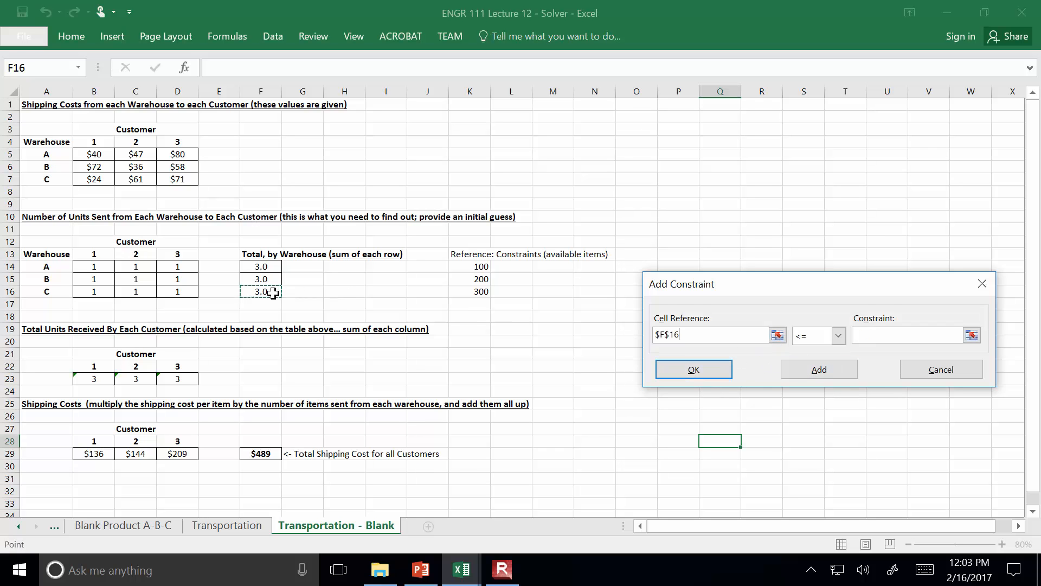
pyautogui.click(839, 335)
pyautogui.click(819, 367)
pyautogui.click(872, 338)
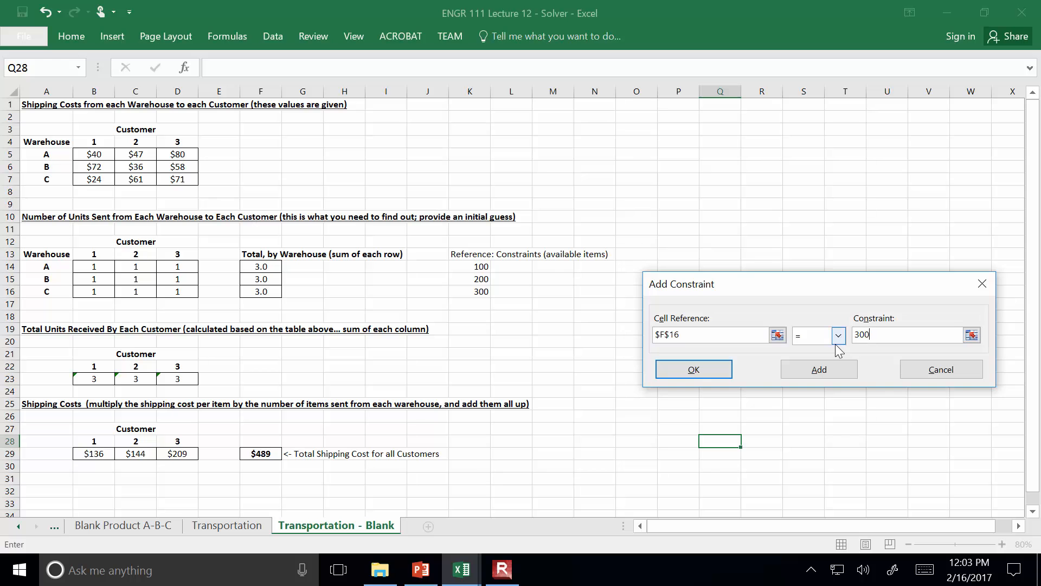
pyautogui.click(694, 369)
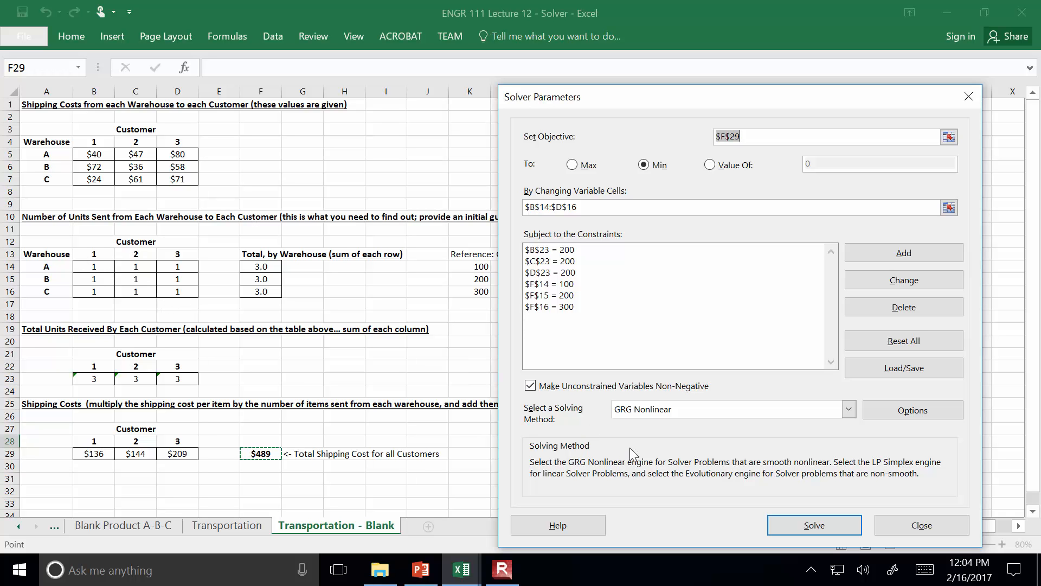
# Solve the transportation model, keep the Solver solution, and minimize the Projectile Motion workbook covering the sheet
pyautogui.click(814, 524)
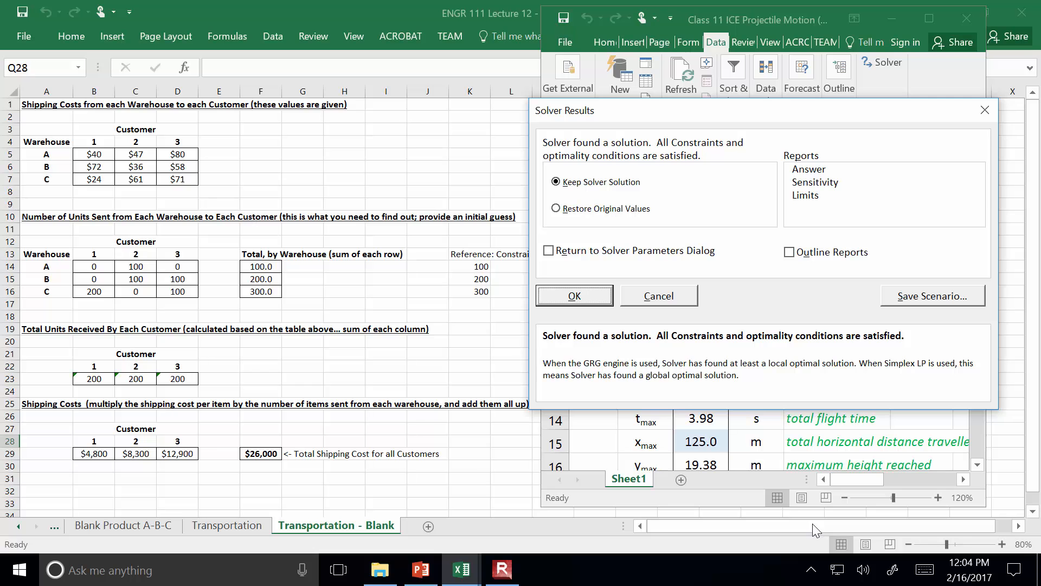
pyautogui.click(584, 304)
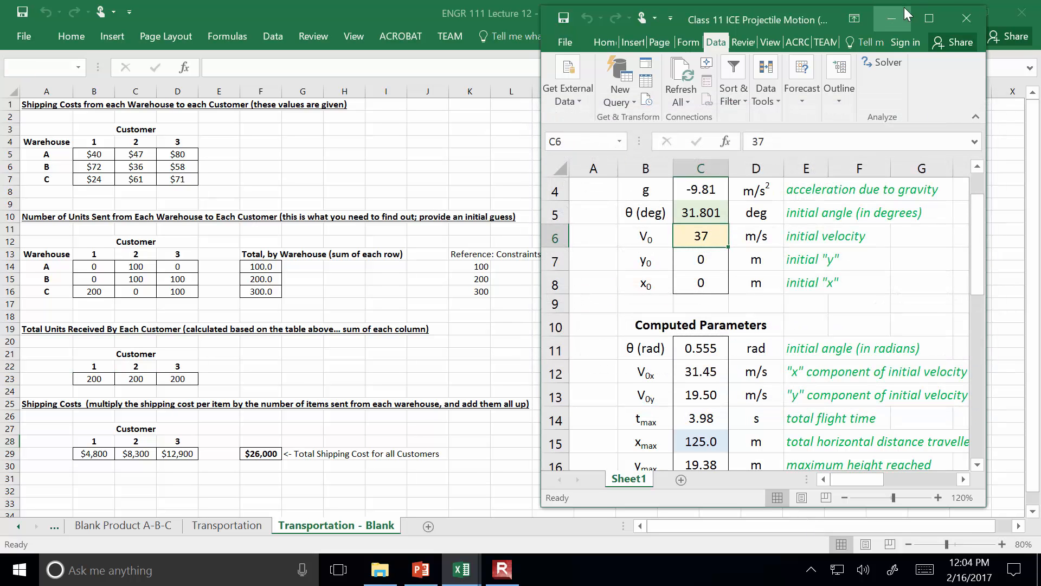
pyautogui.click(900, 21)
# Review the total shipping cost in F29 and the solved units sent from each warehouse to each customer in B14:D16
pyautogui.click(252, 463)
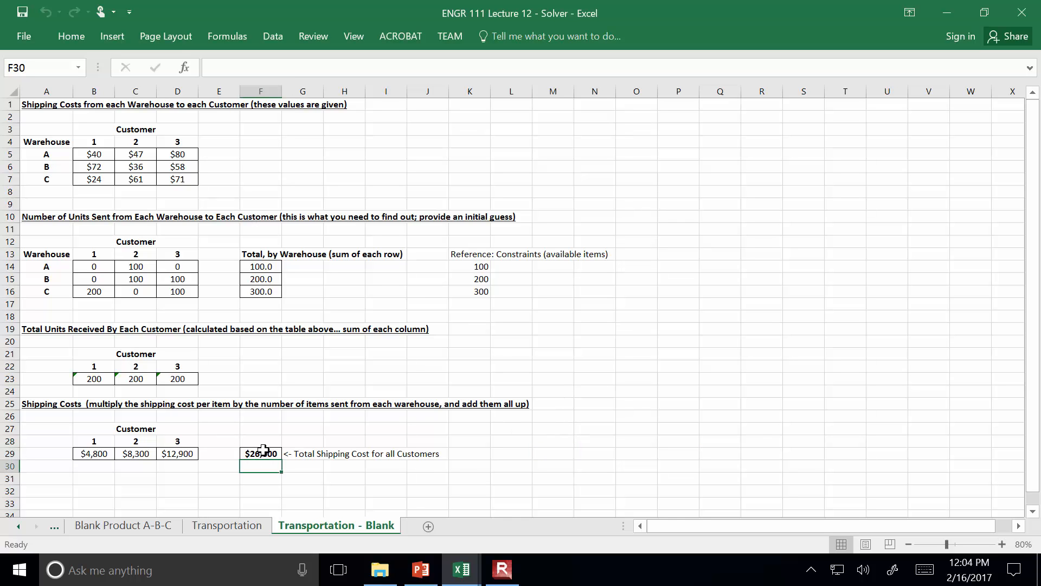
pyautogui.click(268, 455)
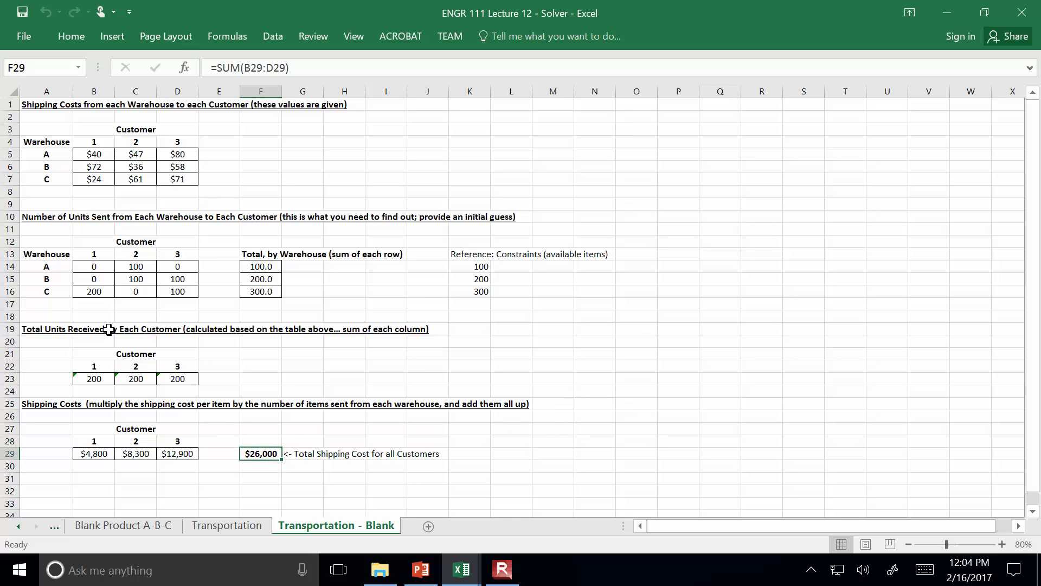
pyautogui.click(102, 292)
pyautogui.click(134, 279)
pyautogui.click(138, 264)
pyautogui.click(186, 268)
pyautogui.click(187, 279)
pyautogui.click(189, 293)
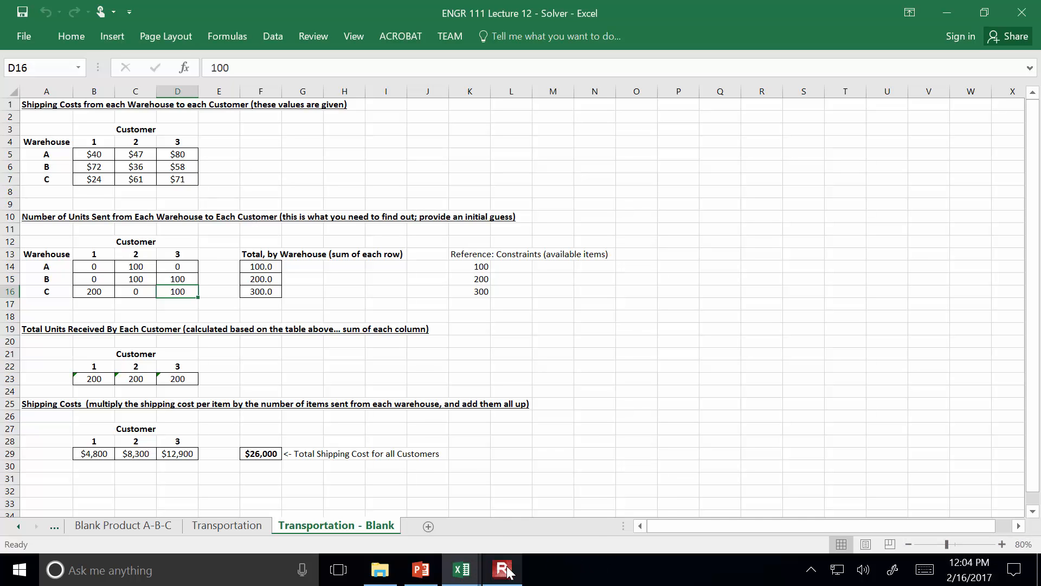
pyautogui.moveTo(508, 570)
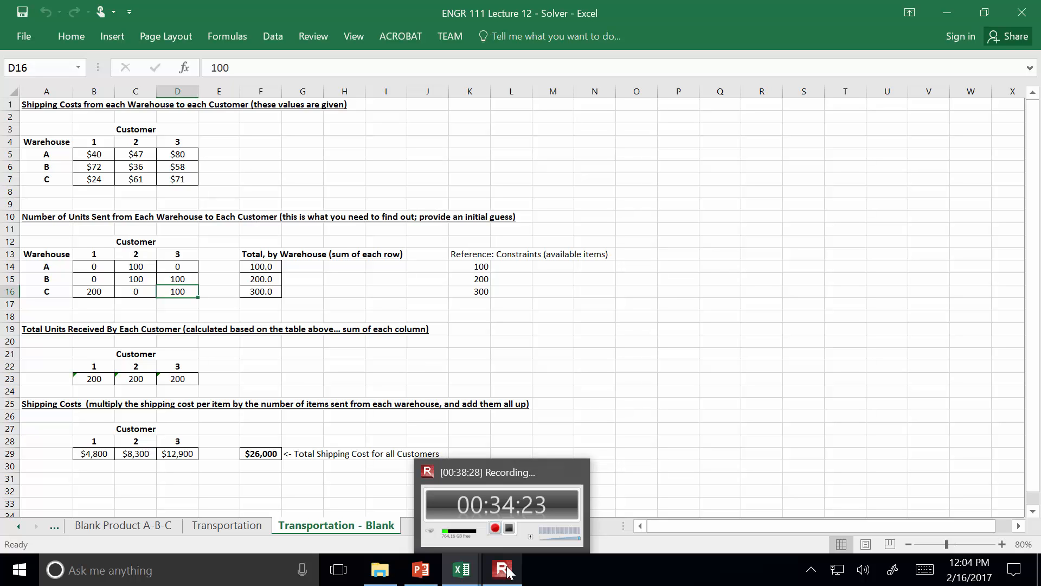
pyautogui.click(508, 570)
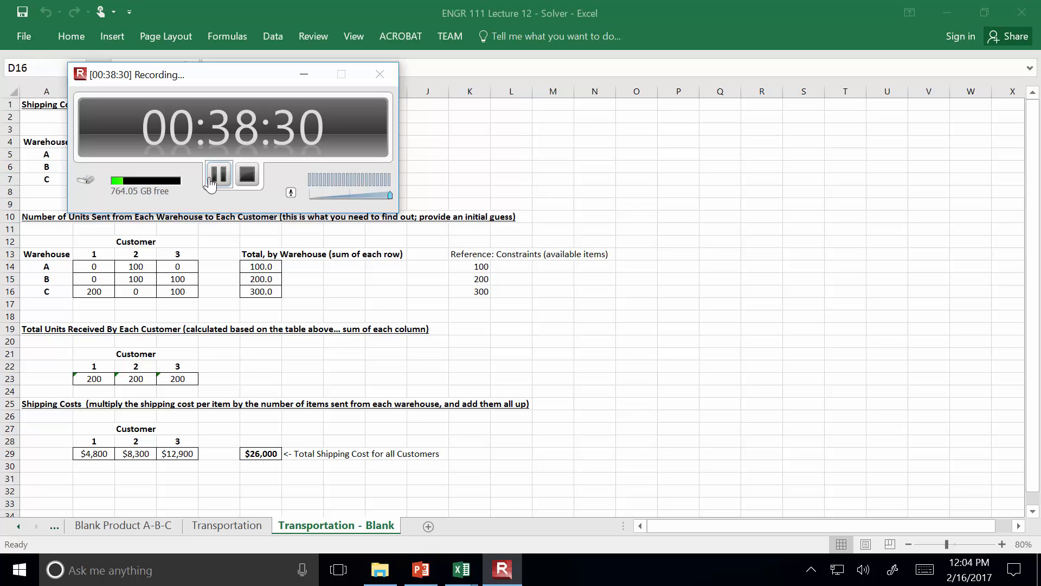